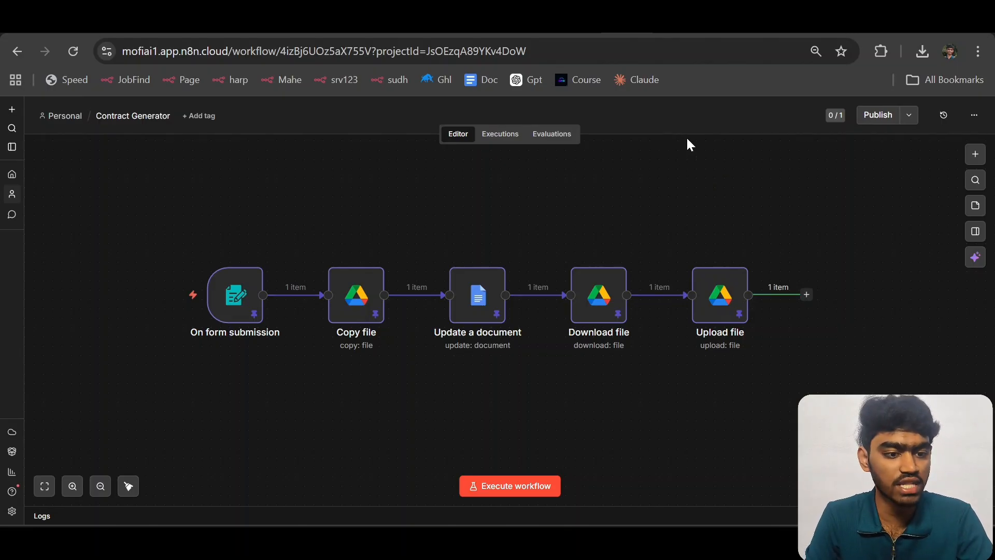
Step: Leave the Contract Generator workflow for the n8n.io homepage tab
left_click(704, 22)
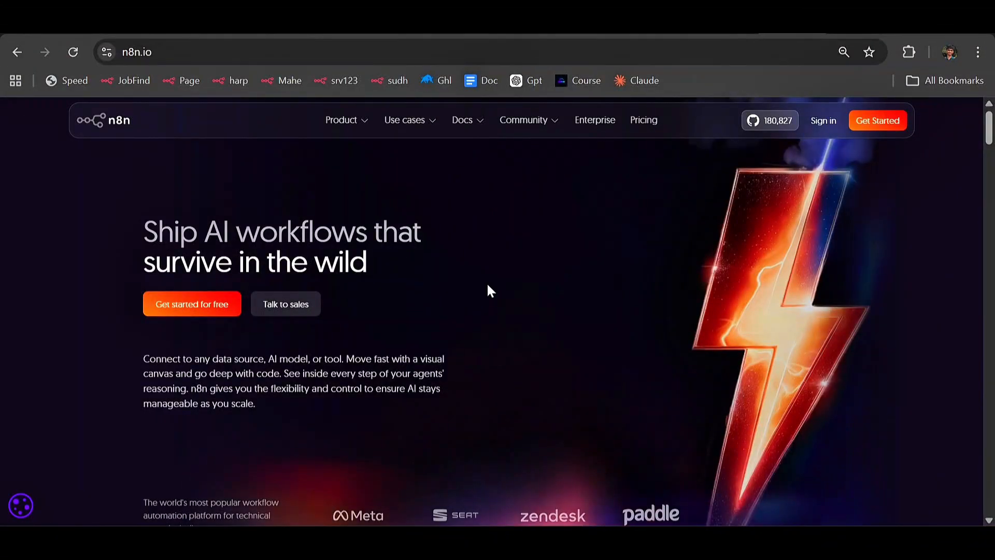
left_click_drag(161, 54, 105, 54)
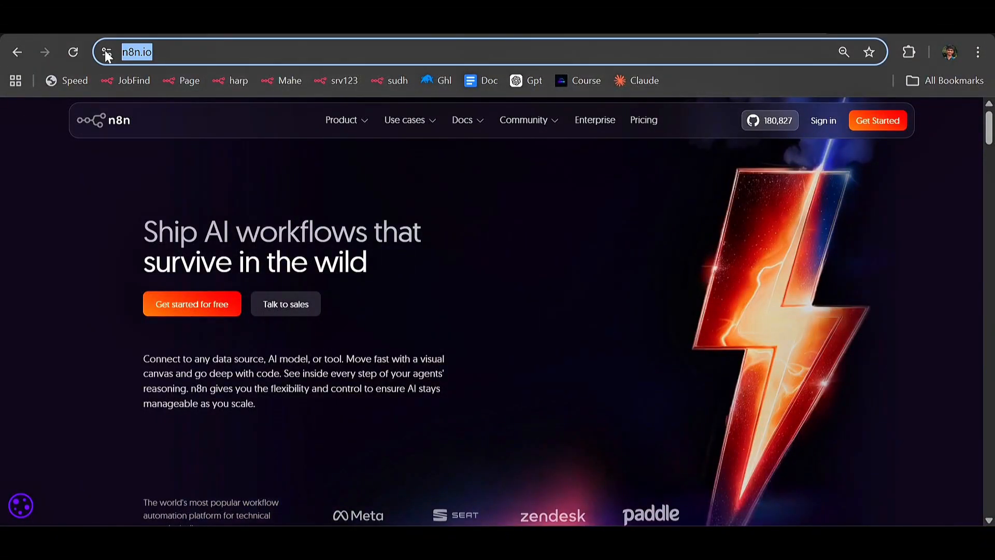
left_click(233, 53)
left_click(569, 283)
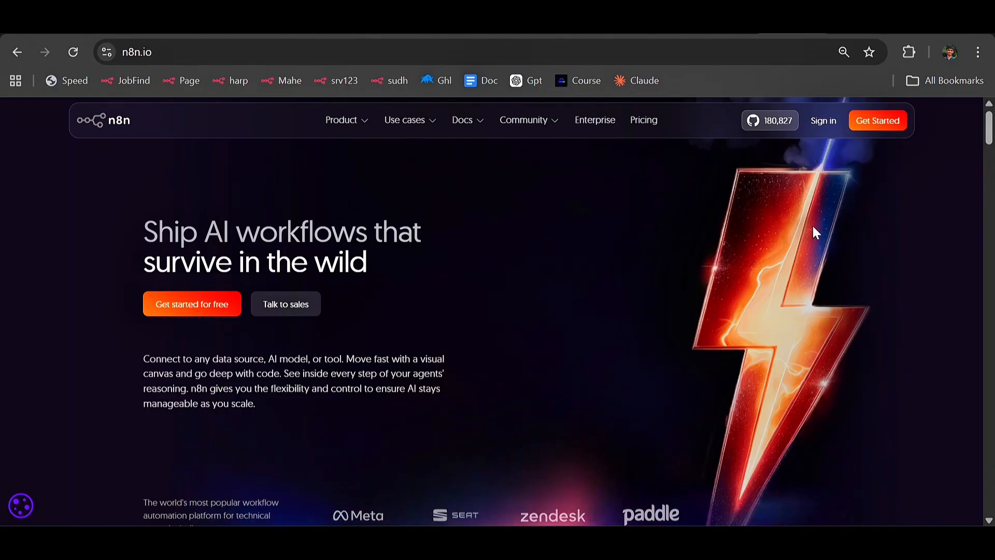
scroll(633, 234, "down", 5)
scroll(633, 236, "up", 5)
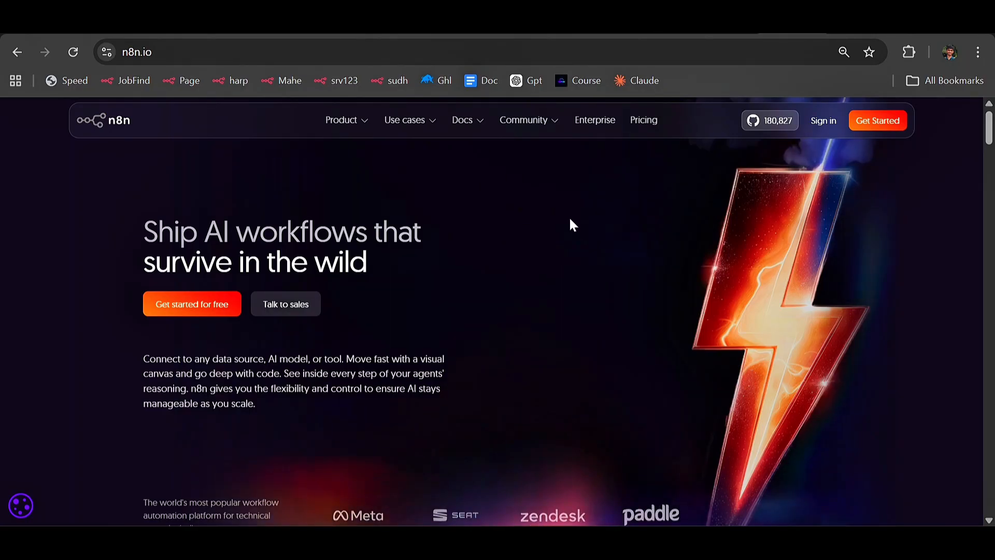
Step: Copy the disposable Temp Mail address, then open n8n Cloud's Get Started sign-up page
left_click(728, 35)
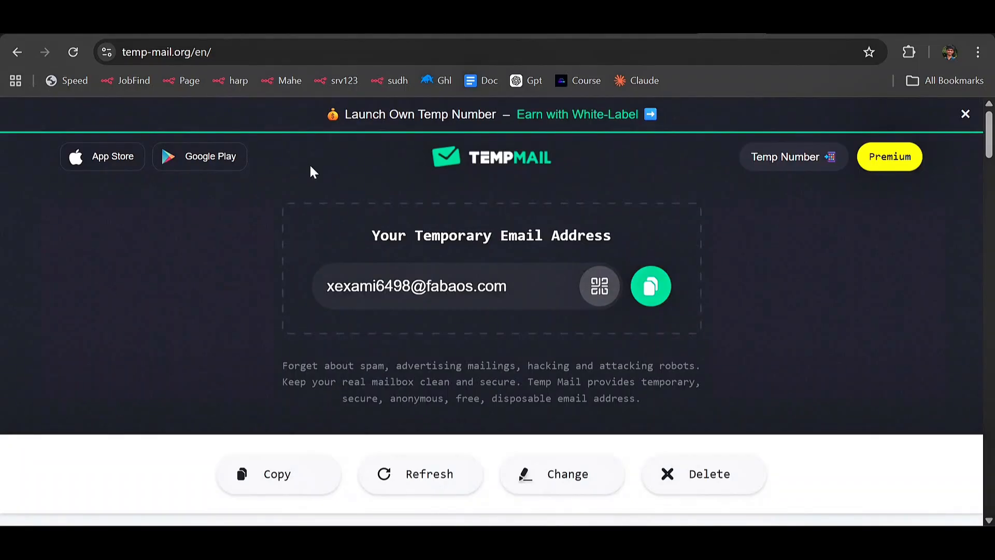
left_click(252, 54)
left_click(299, 197)
left_click(649, 287)
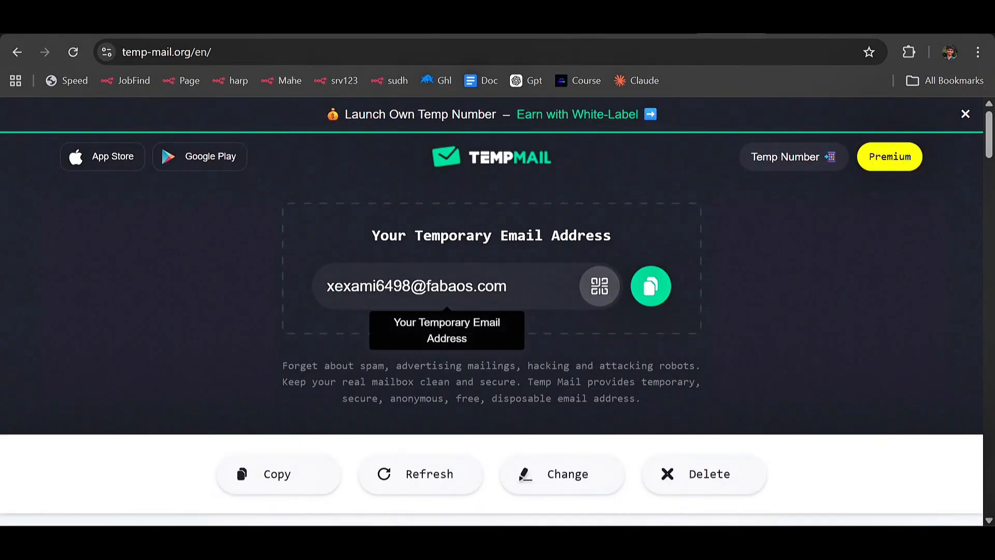
left_click(651, 286)
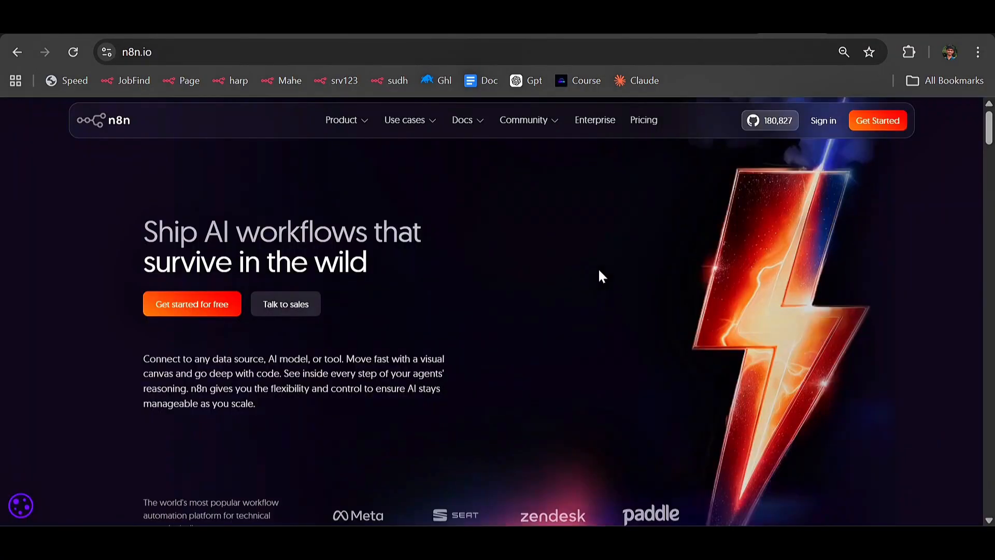
left_click(872, 122)
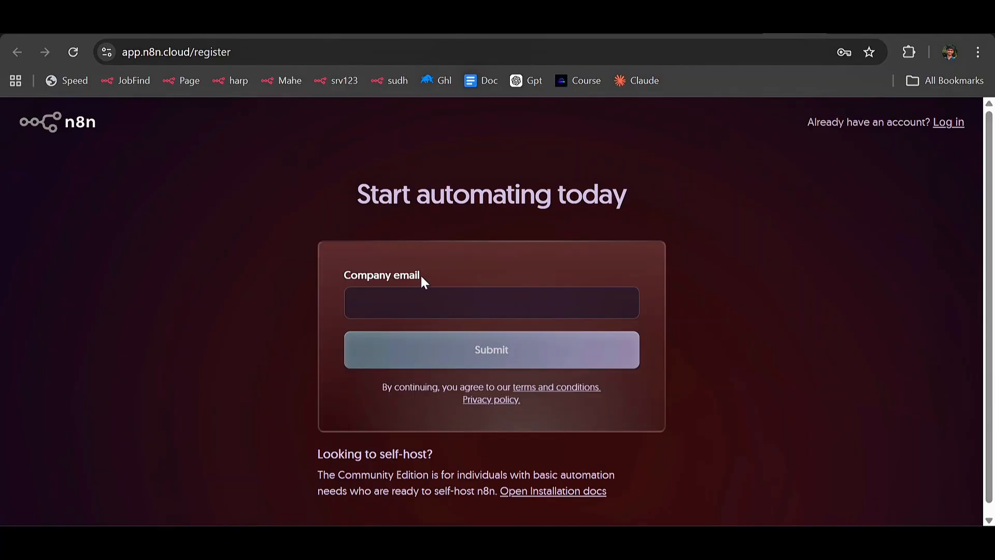
Step: Paste the temporary email into the company email field and submit it
left_click(479, 303)
key("ctrl+v")
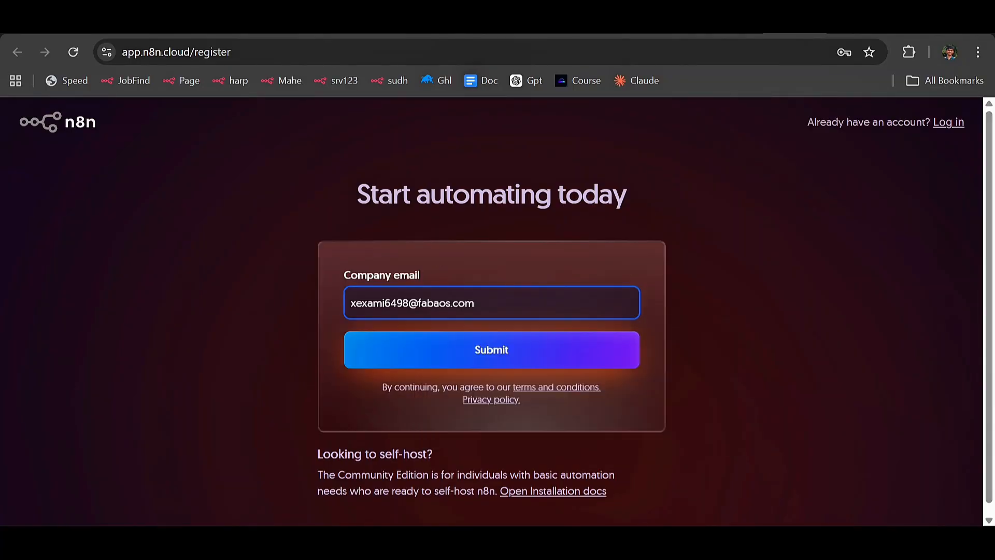
left_click(480, 352)
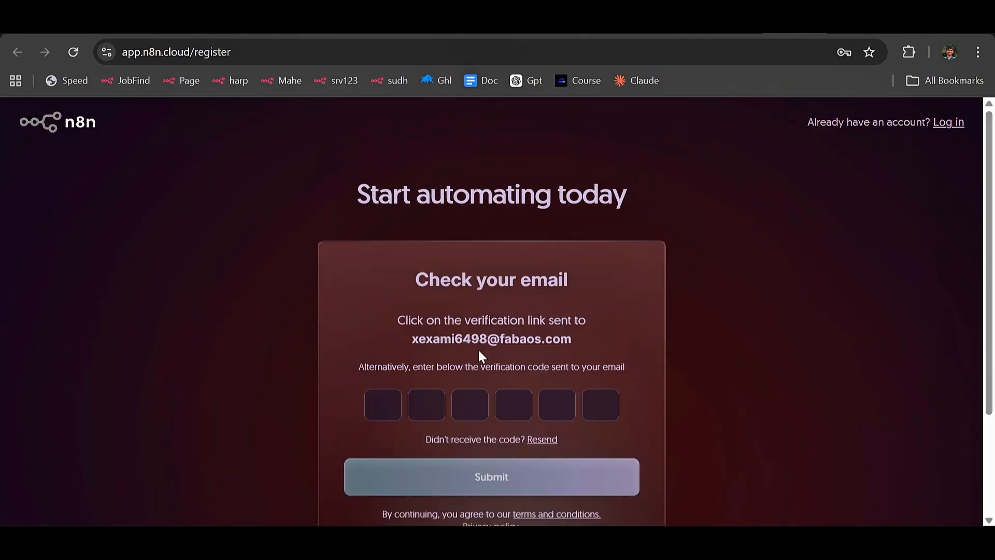
scroll(620, 359, "down", 2)
Step: Retrieve the verification code from the Temp Mail inbox, then enter and submit it
key("ctrl+shift+Tab")
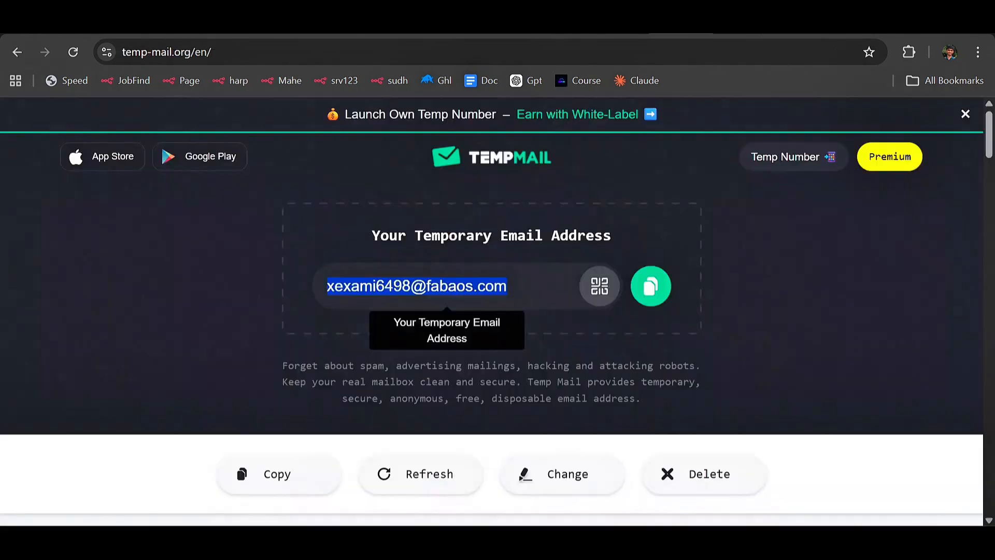
scroll(574, 217, "down", 8)
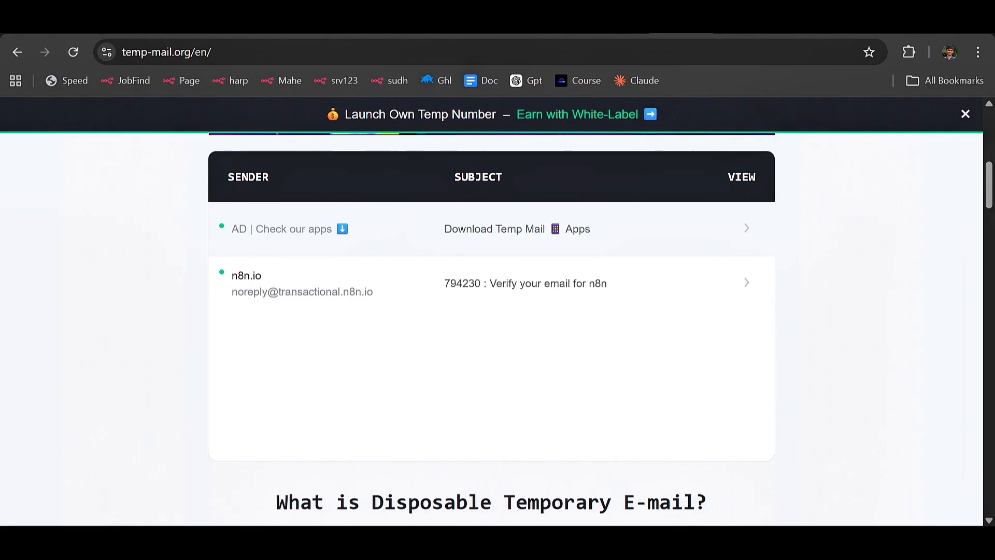
key("ctrl+Tab")
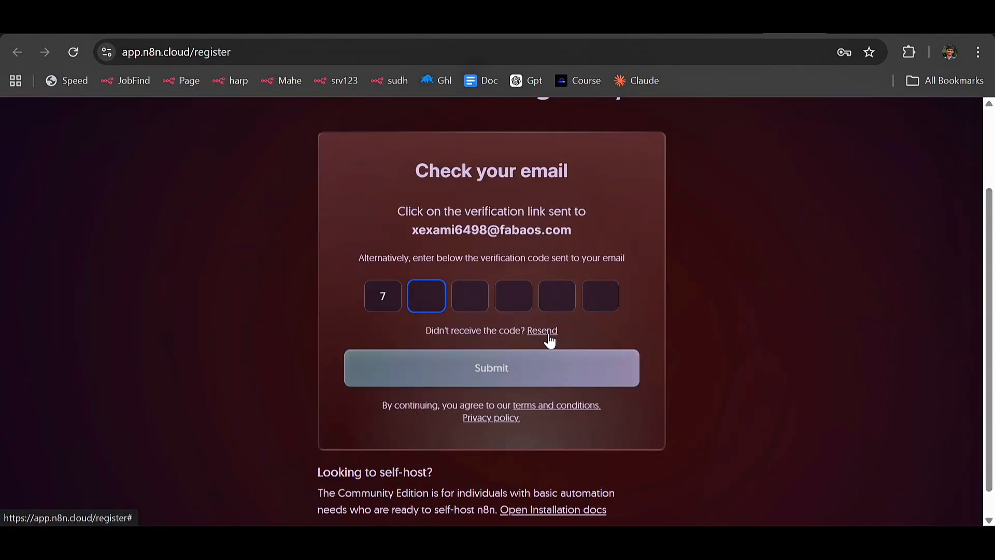
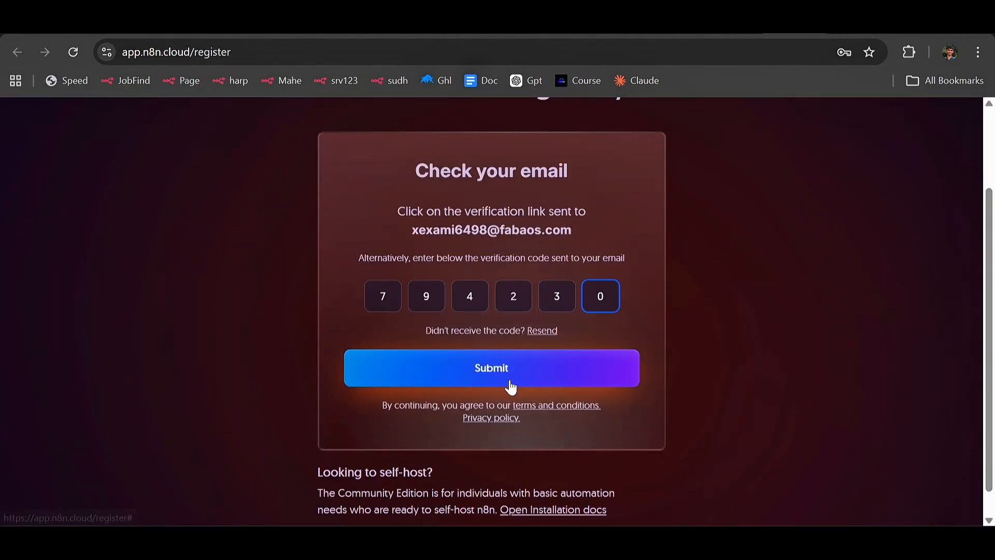
left_click(510, 386)
Step: Enter the user's full name in the account details and start the trial
scroll(446, 290, "up", 1)
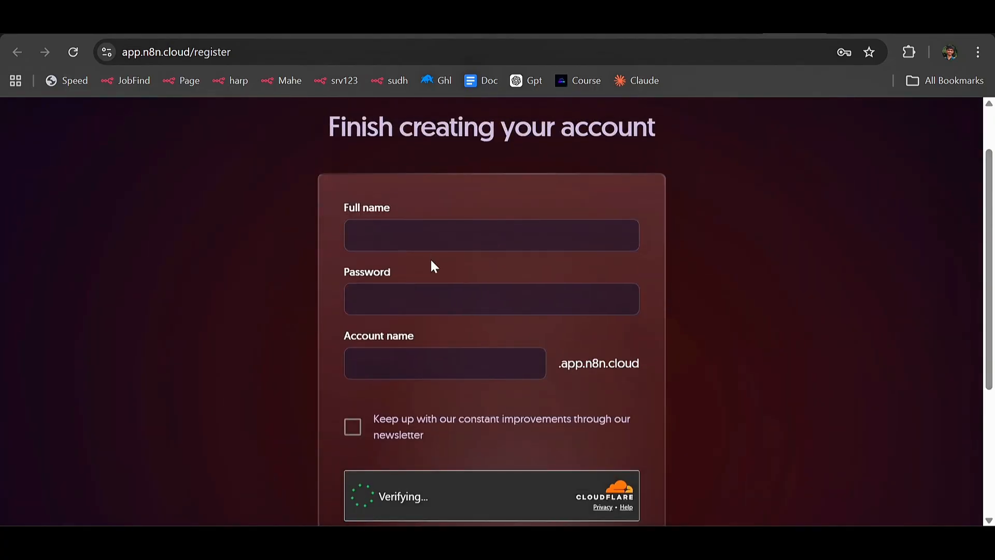
left_click(433, 240)
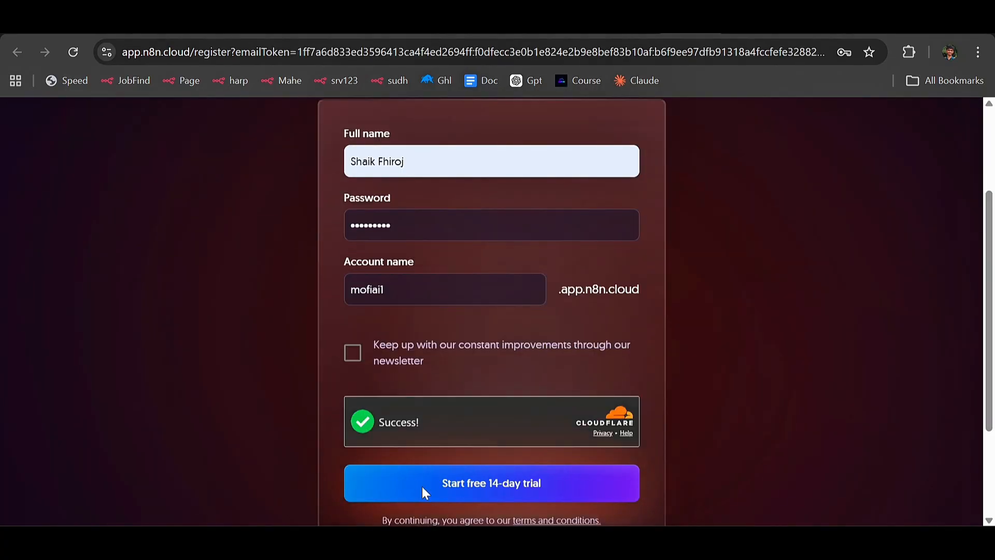
left_click(422, 486)
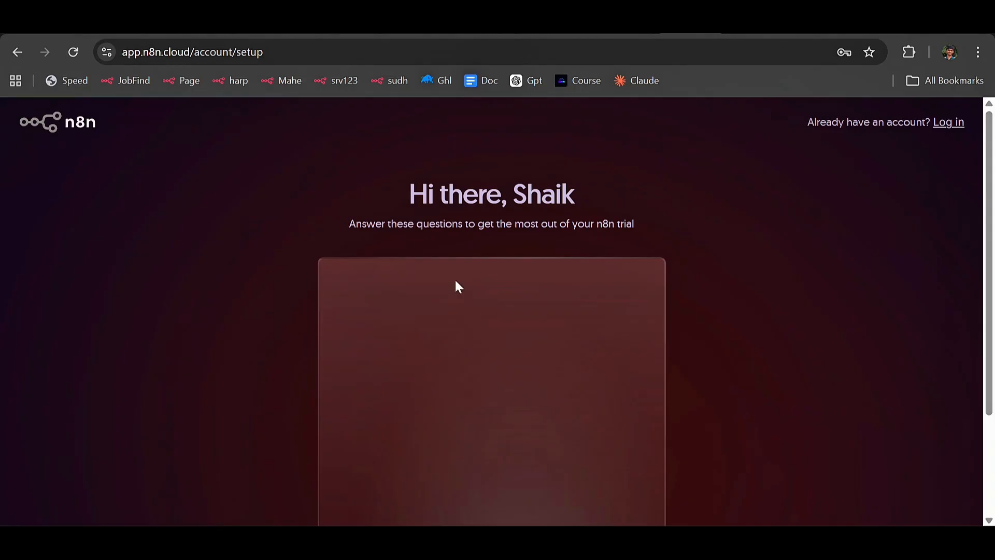
Step: Answer the onboarding survey: Only me, IT team, heard about n8n via Google
scroll(456, 284, "down", 2)
scroll(455, 282, "down", 1)
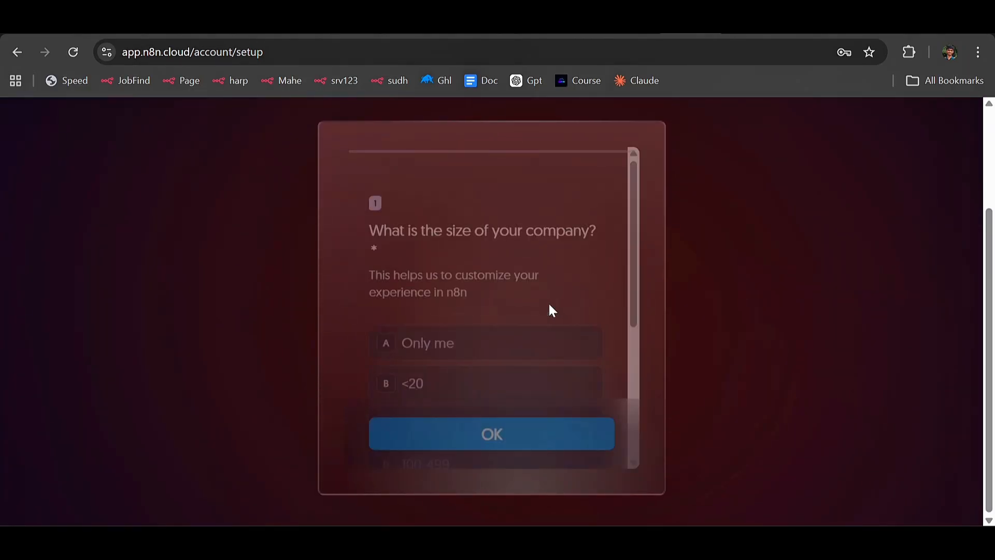
left_click(470, 350)
left_click(468, 434)
left_click(445, 321)
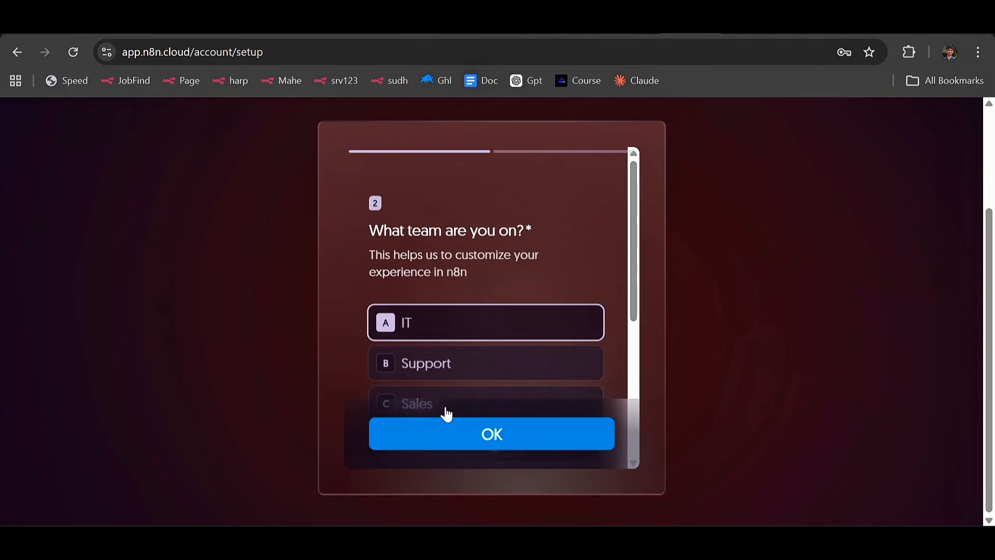
left_click(446, 430)
left_click(440, 287)
left_click(447, 437)
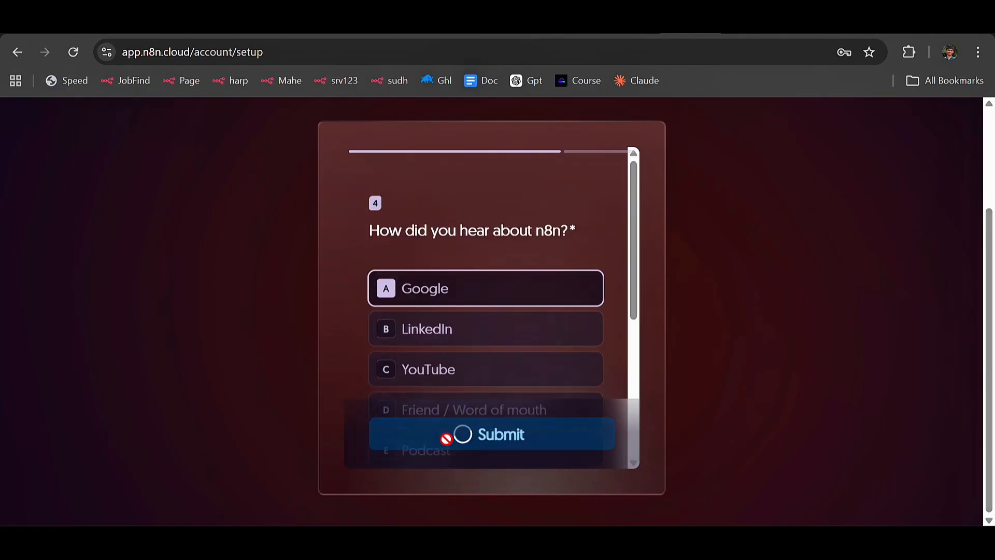
Step: Skip inviting teammates, enter the new workspace and dismiss the trial notice
left_click(545, 415)
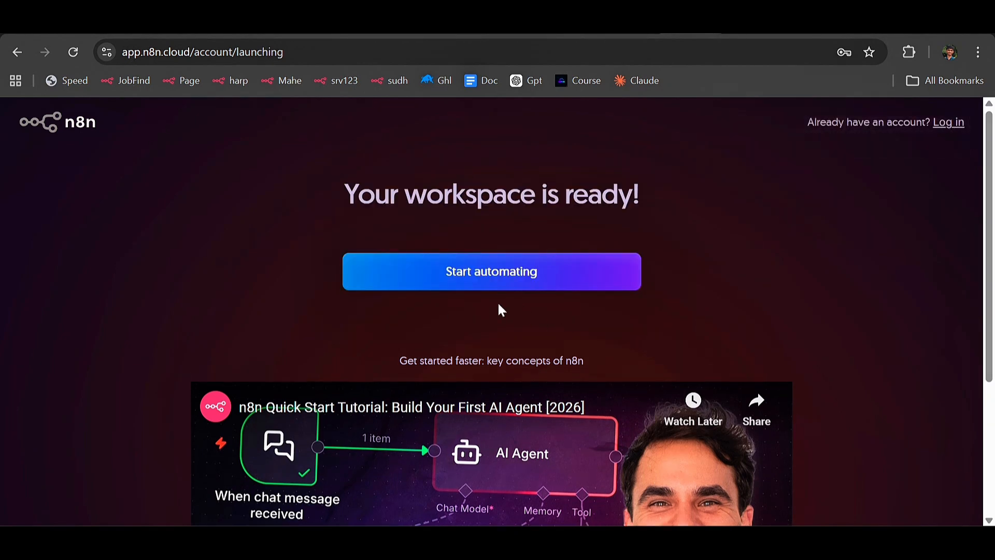
left_click(471, 289)
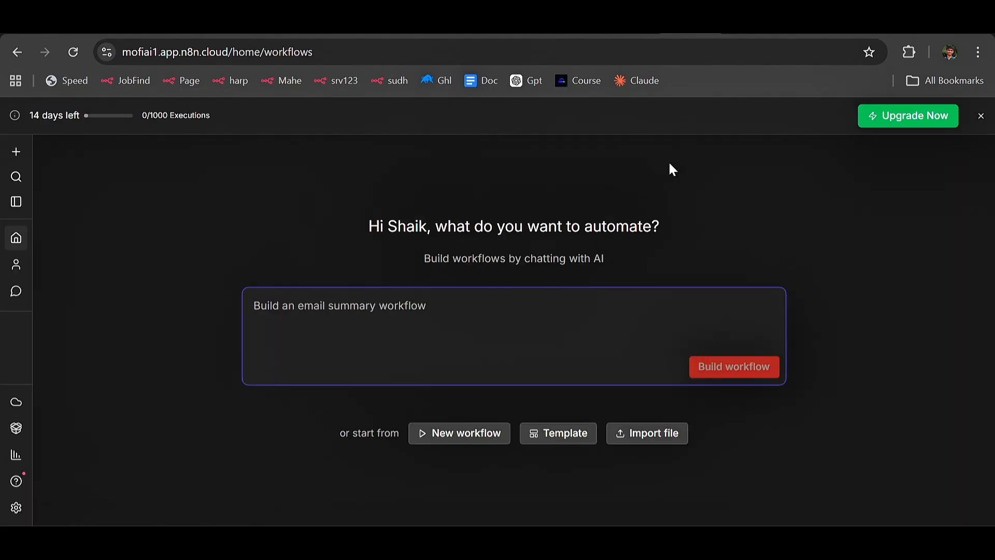
left_click(982, 116)
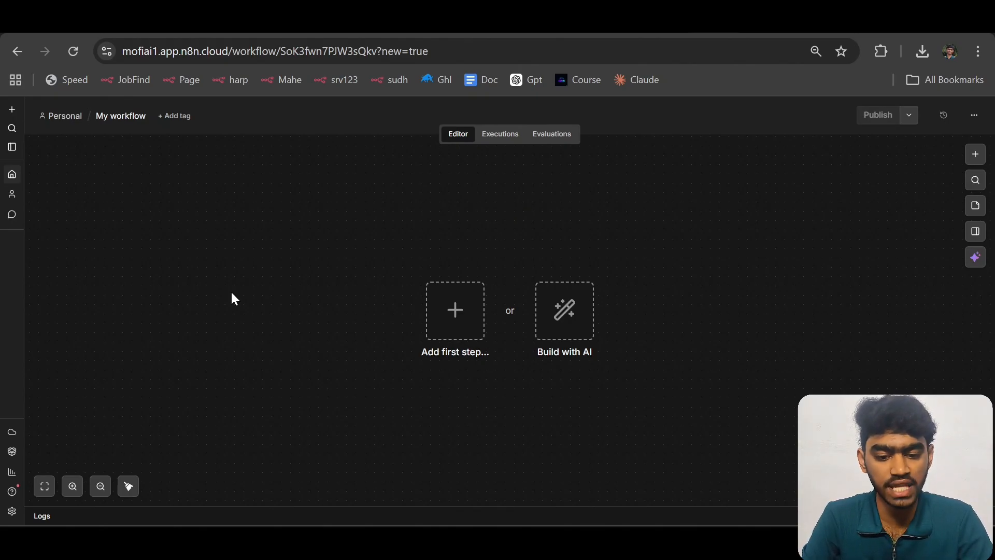
left_click(974, 156)
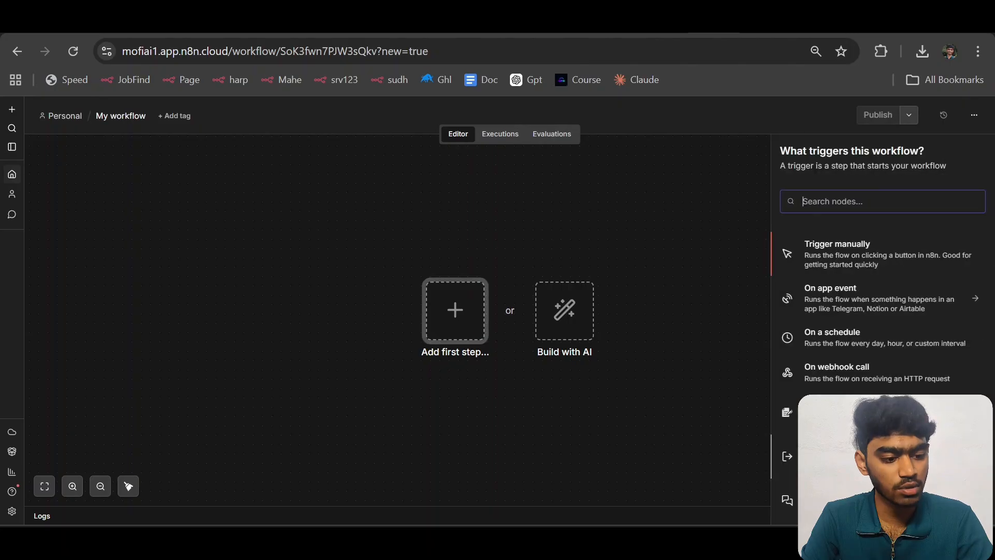
scroll(822, 355, "down", 2)
scroll(822, 360, "up", 2)
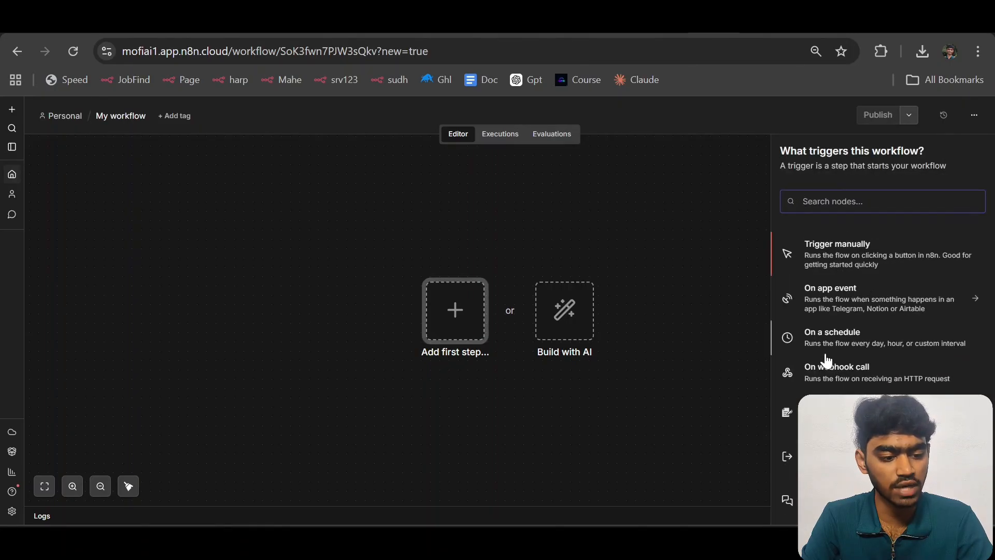
left_click(663, 264)
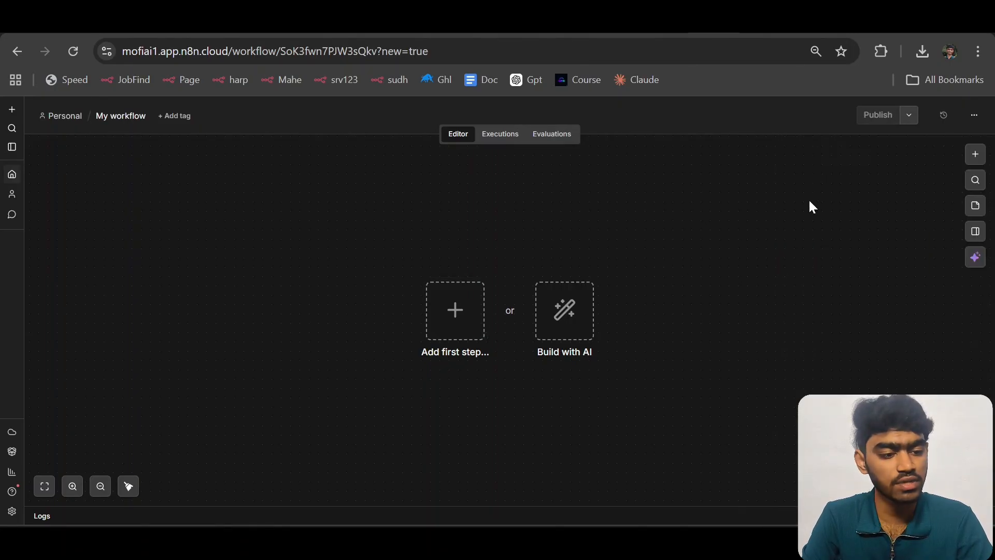
left_click(973, 157)
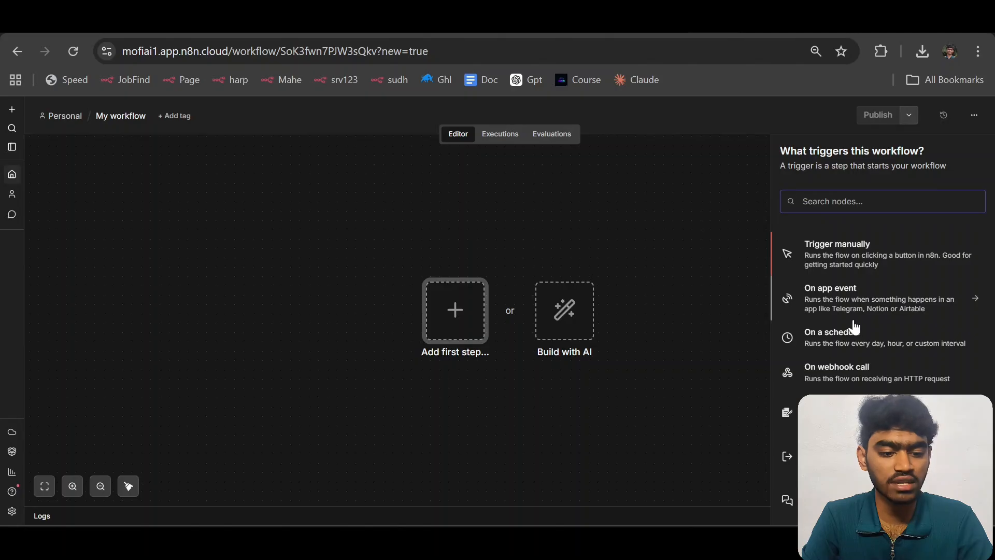
left_click(682, 229)
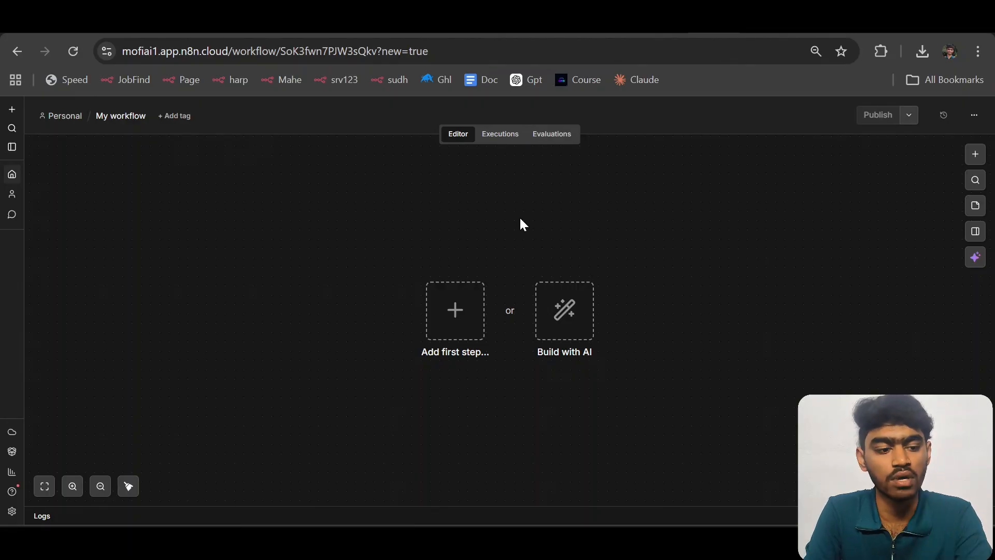
Step: Add an n8n Form 'On new n8n Form event' trigger, found by searching 'form'
left_click(975, 154)
type("form")
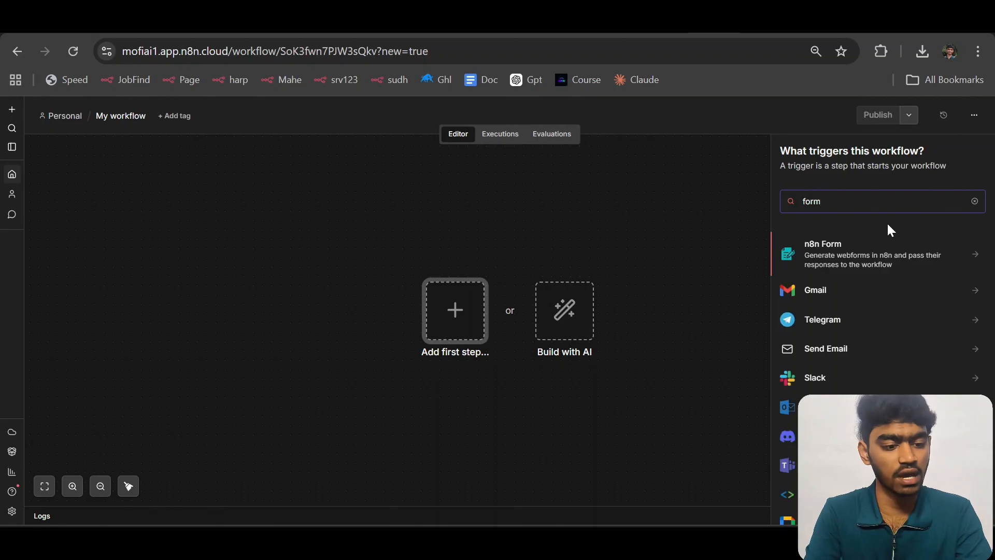
left_click(856, 252)
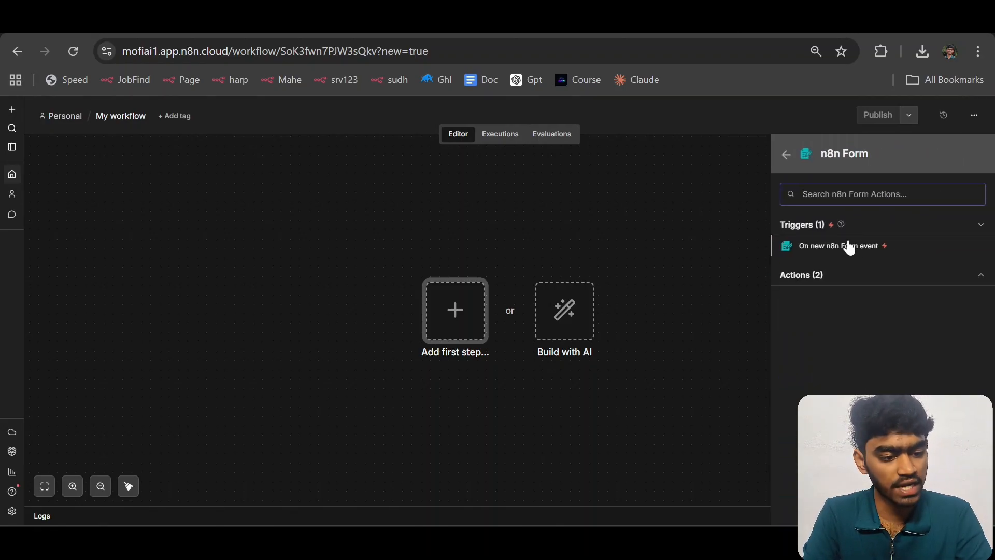
left_click(810, 247)
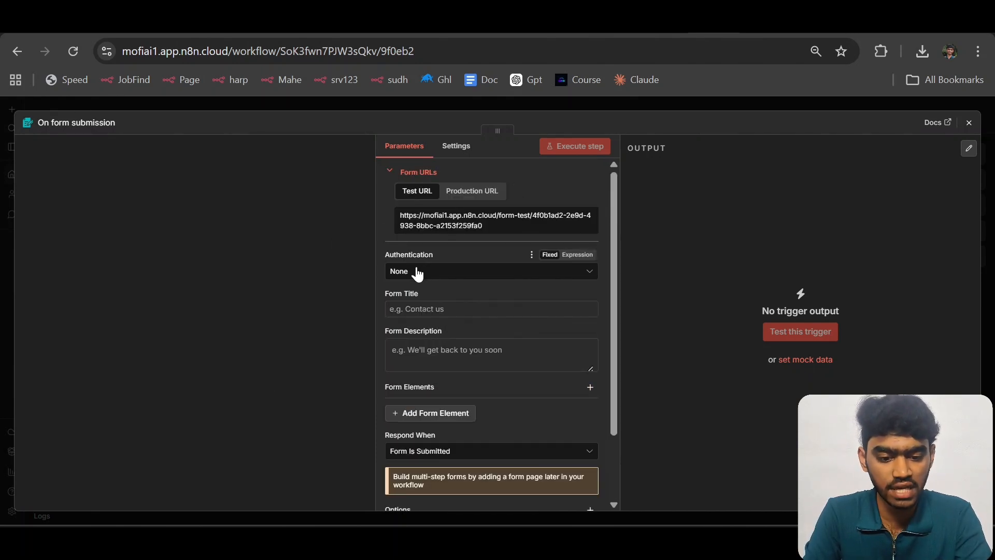
Step: Move the On form submission node up and left, then review and close its parameters
left_click(2, 215)
left_click_drag(446, 328, 398, 318)
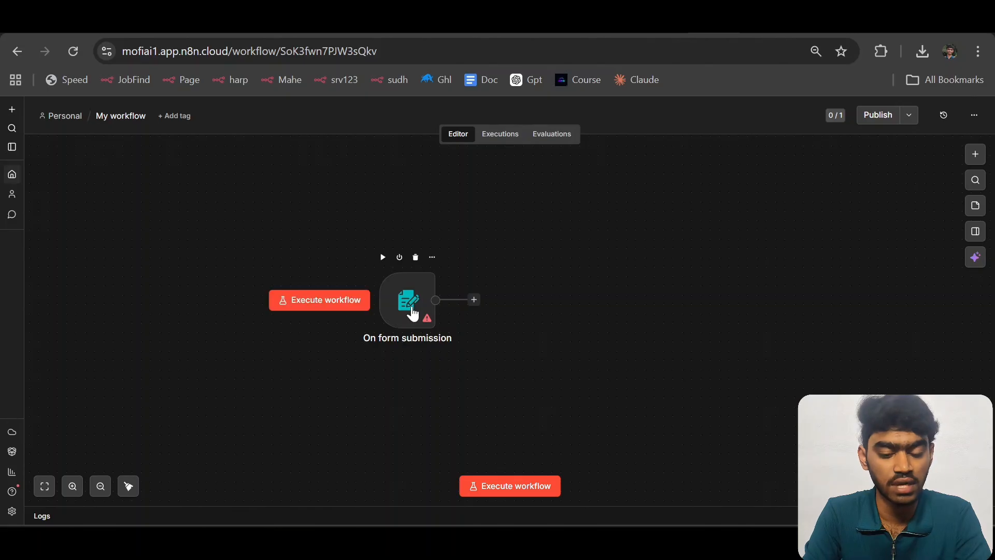
double_click(414, 299)
scroll(483, 325, "down", 3)
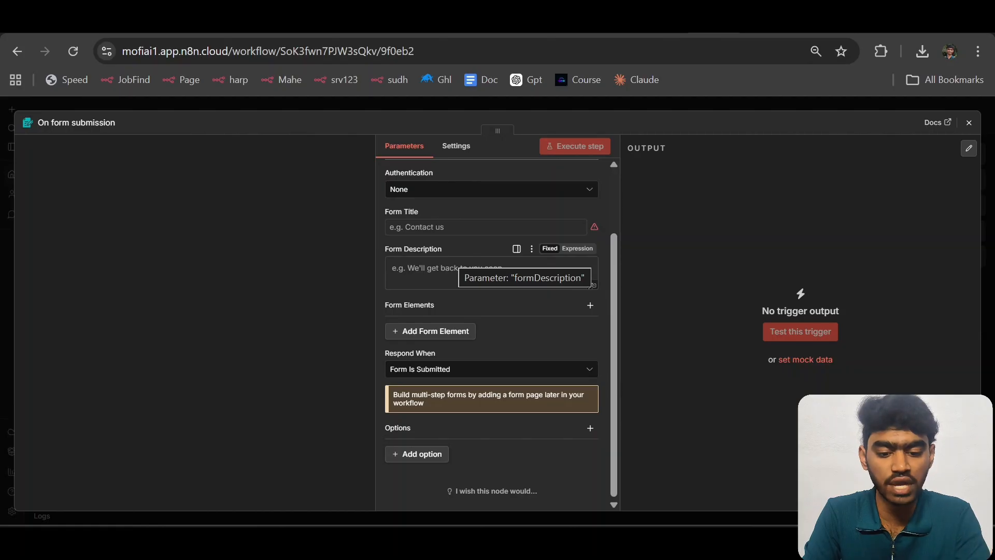
key("Escape")
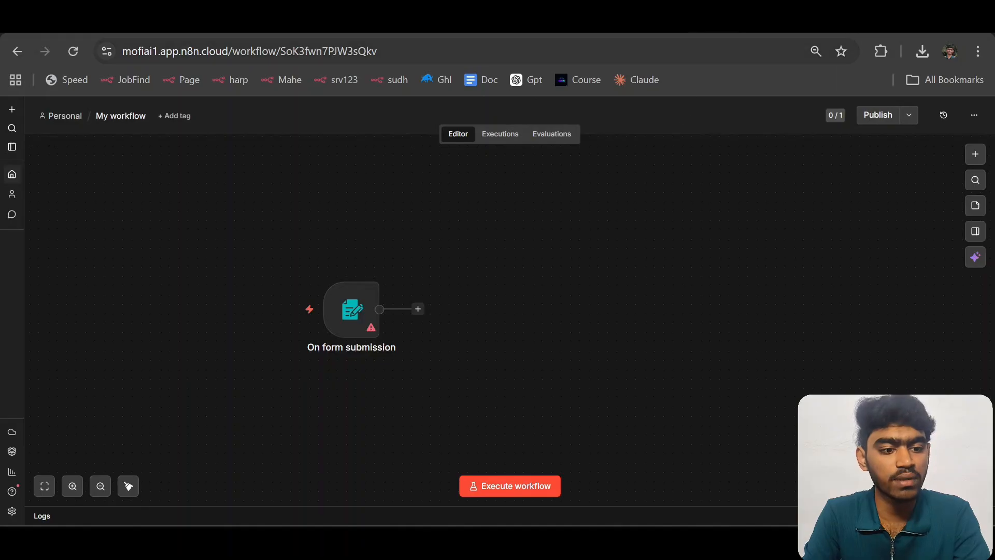
Step: Open the AI AUTOMATION SERVICE AGREEMENT doc, scroll through it and glance at the File menu
left_click(756, 20)
scroll(666, 263, "down", 3)
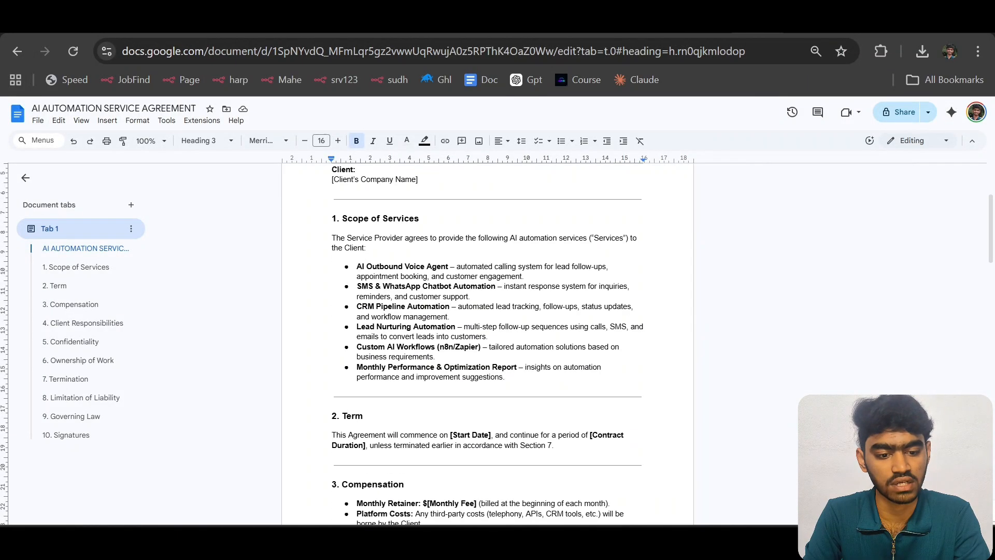
scroll(665, 264, "up", 3)
scroll(666, 264, "down", 20)
scroll(488, 343, "up", 15)
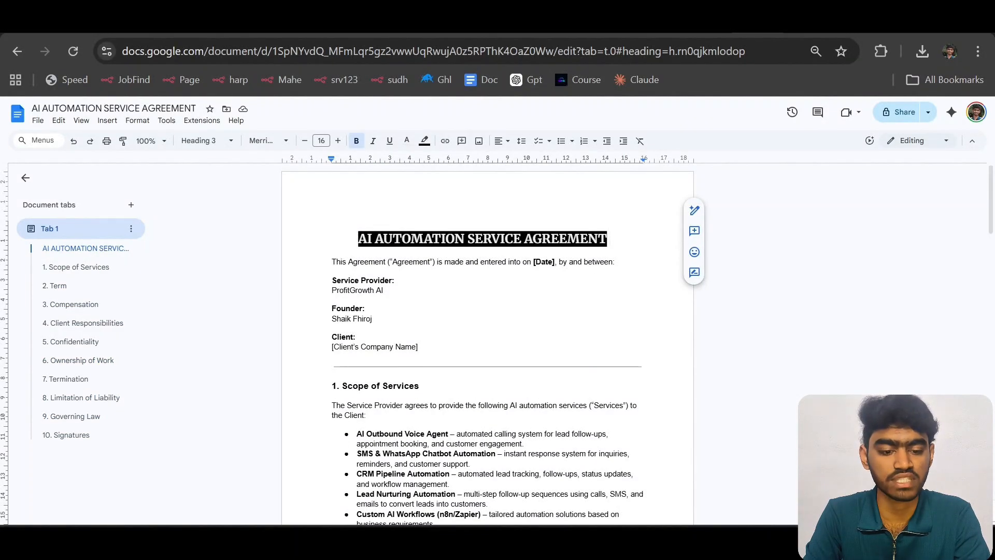
scroll(487, 342, "down", 1)
scroll(487, 342, "up", 1)
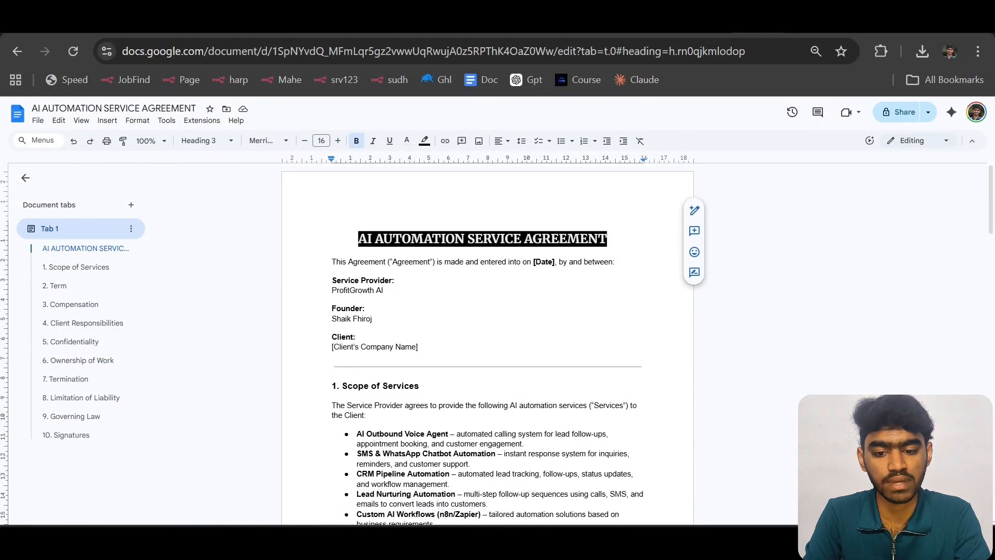
left_click(37, 120)
left_click(216, 191)
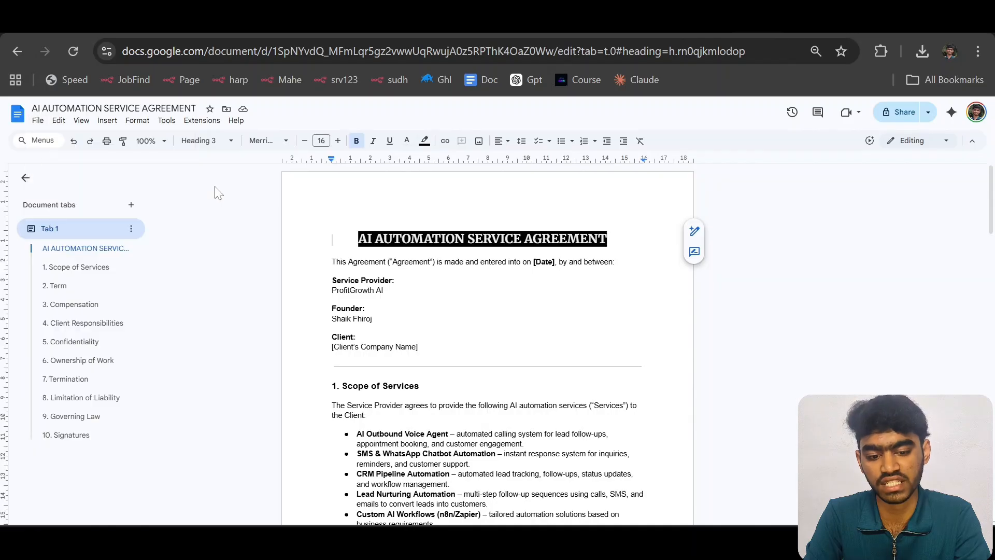
Step: Inspect the Service Provider and Compensation sections, briefly selecting the ProfitGrowth AI company name
left_click(744, 281)
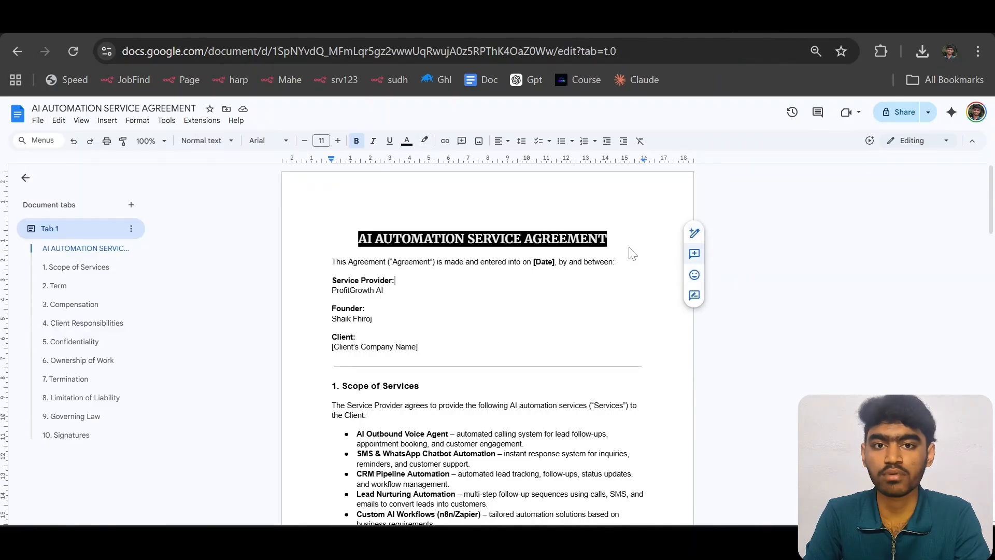
scroll(630, 253, "down", 2)
scroll(487, 343, "down", 20)
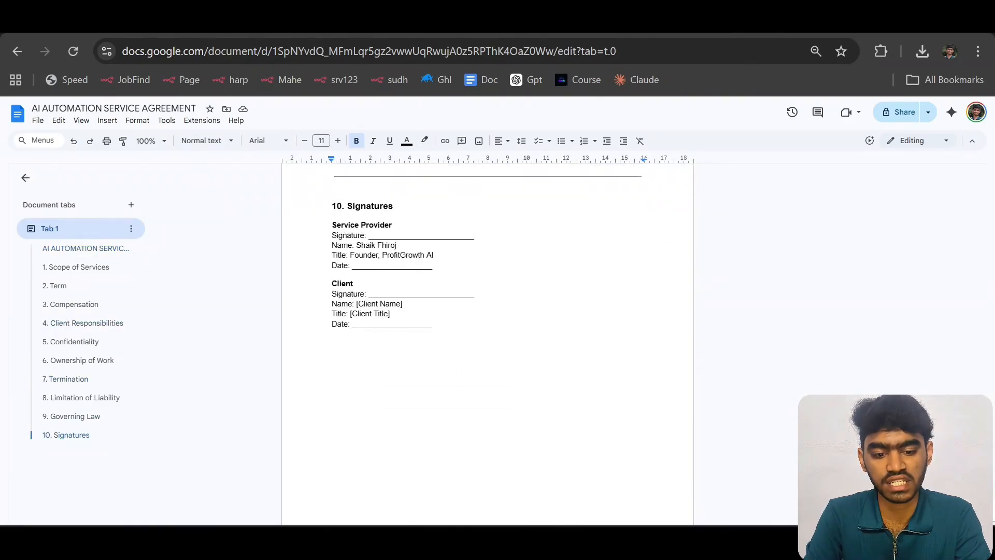
scroll(487, 343, "up", 20)
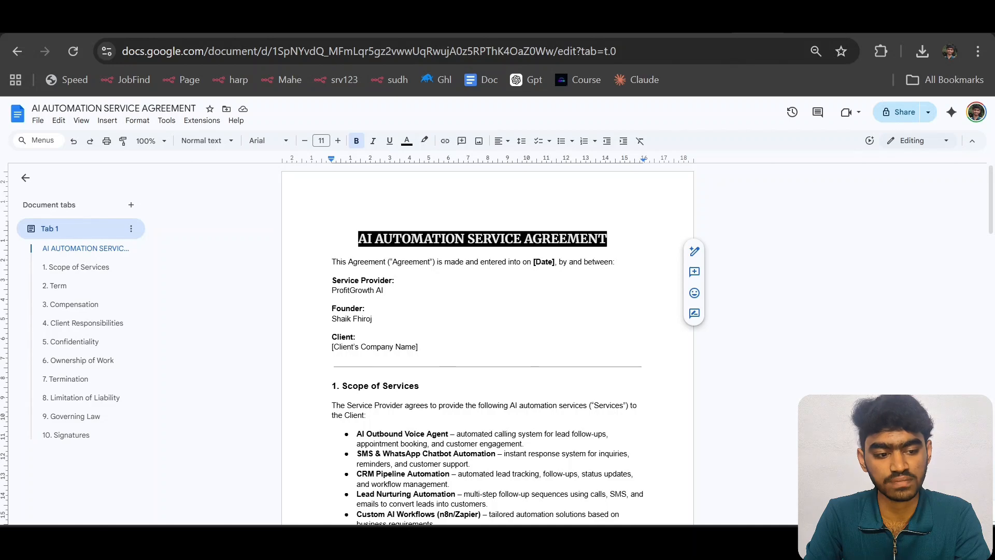
scroll(488, 343, "down", 20)
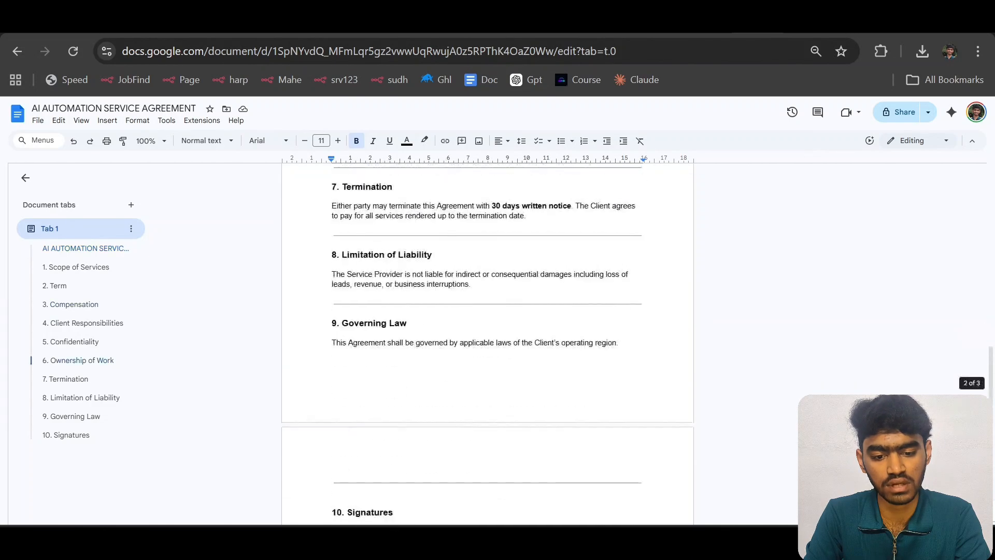
scroll(487, 343, "up", 14)
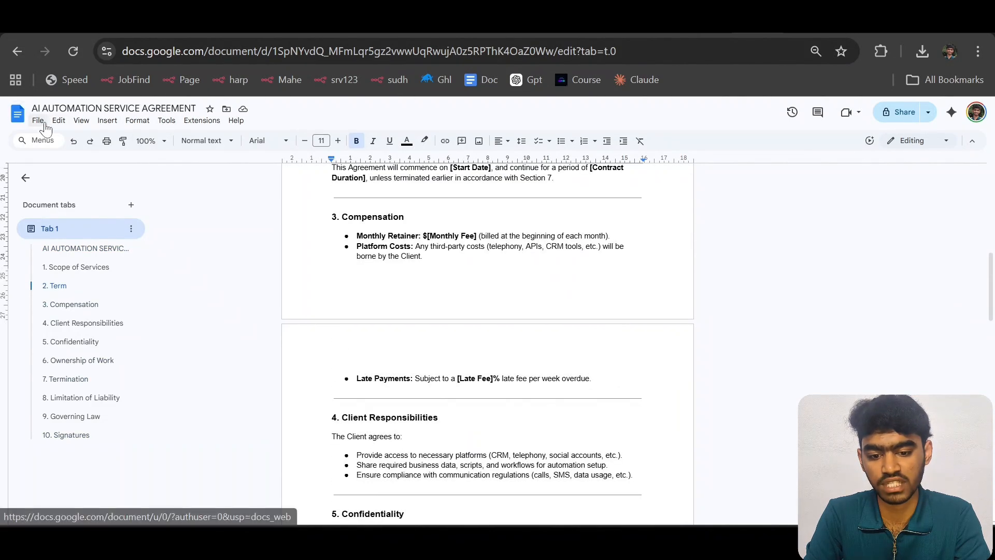
left_click(240, 214)
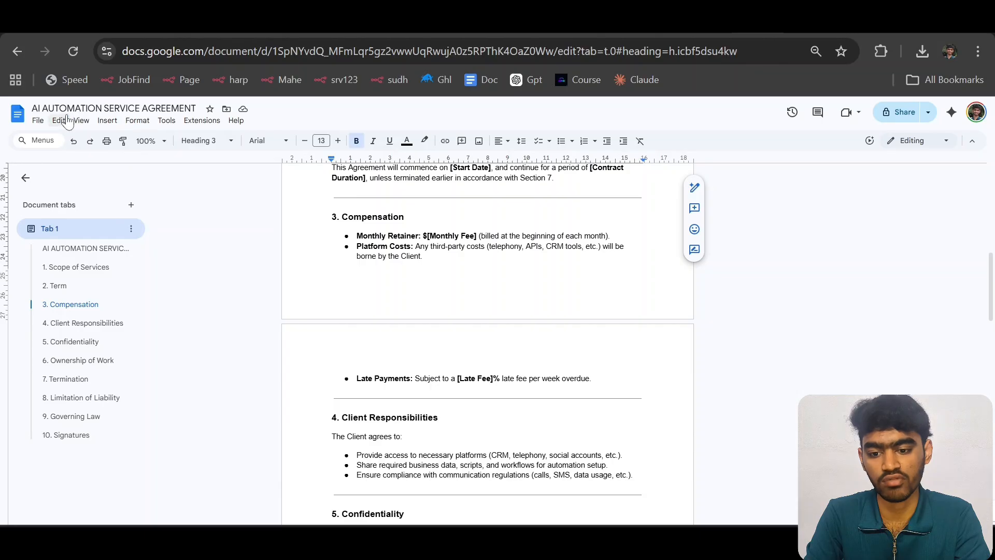
scroll(234, 208, "up", 15)
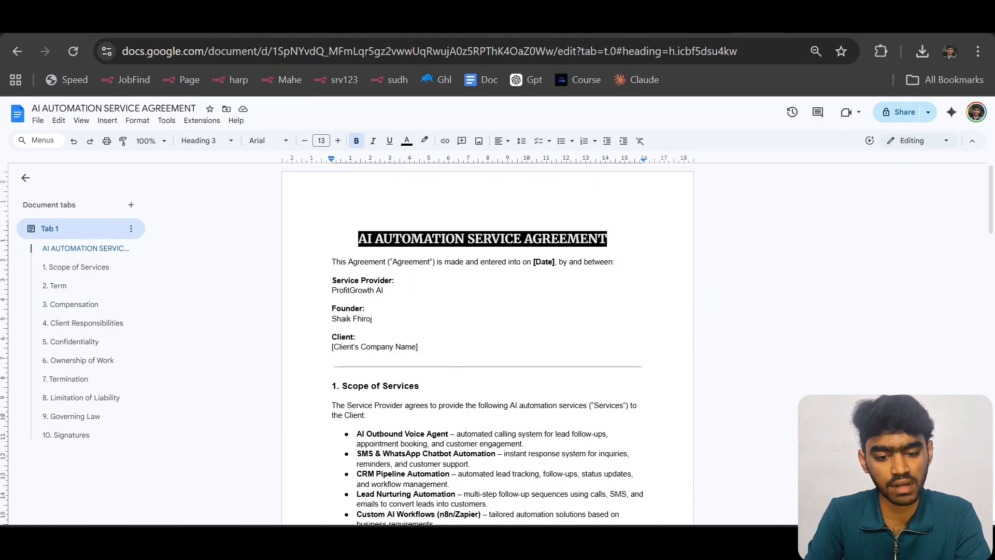
left_click_drag(332, 291, 386, 292)
left_click(385, 291)
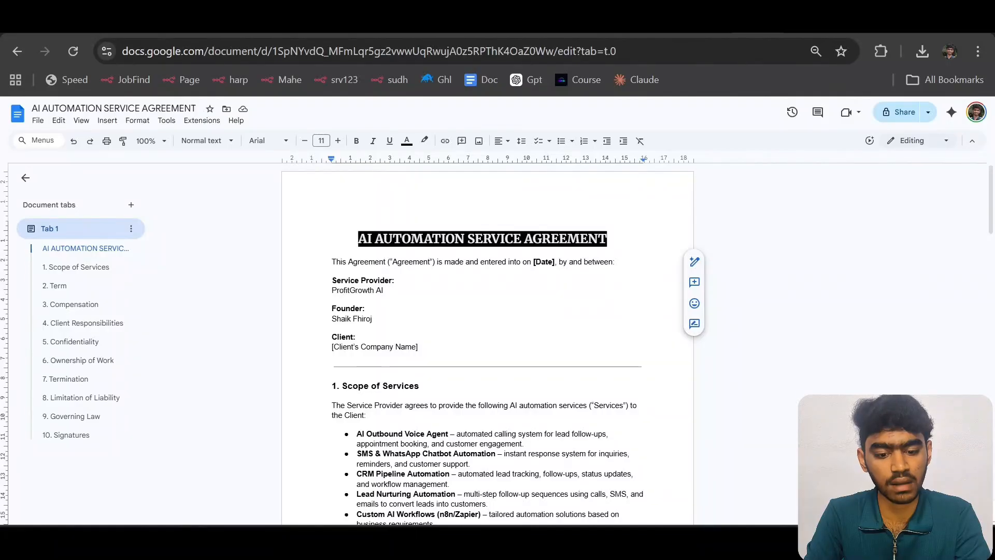
scroll(384, 290, "down", 1)
scroll(385, 291, "down", 20)
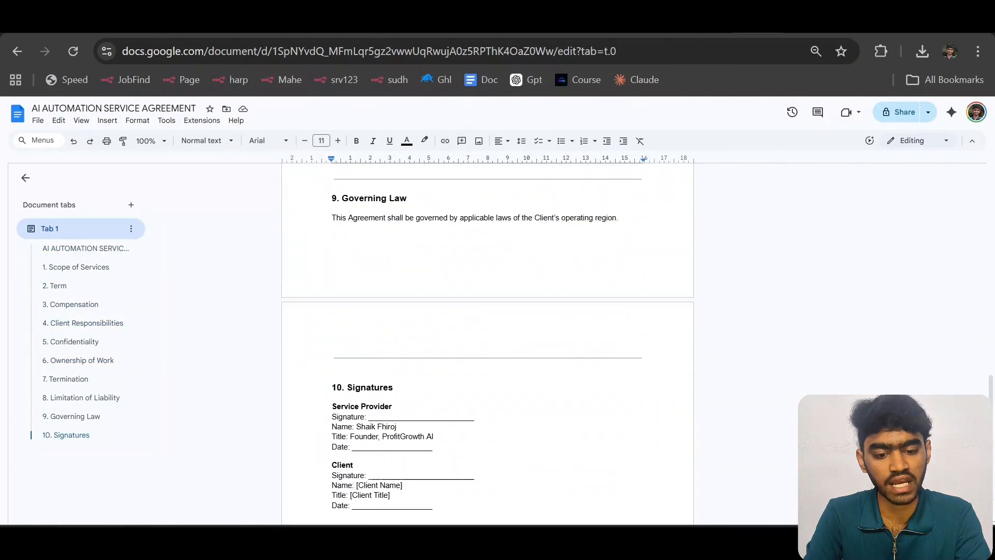
scroll(384, 291, "up", 20)
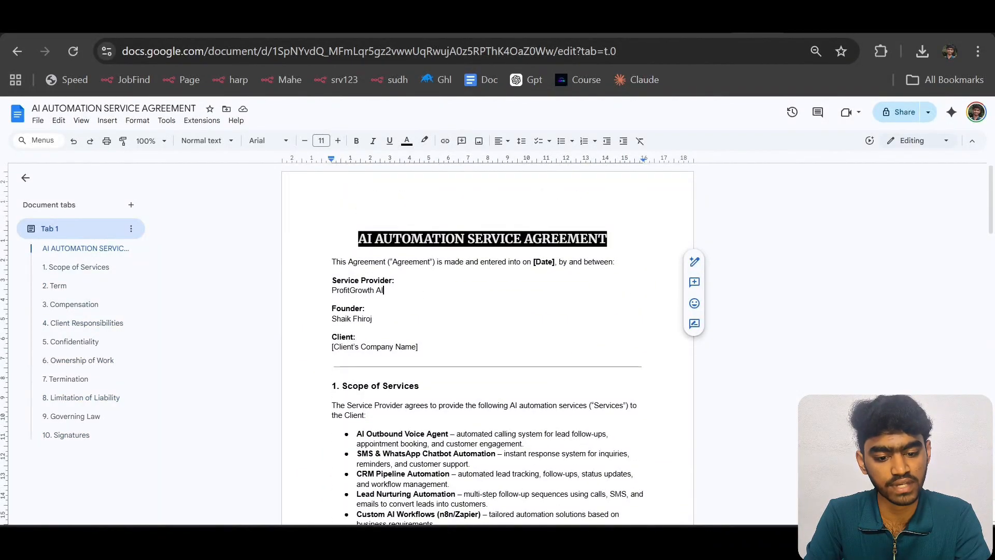
left_click_drag(533, 262, 555, 262)
left_click(555, 262)
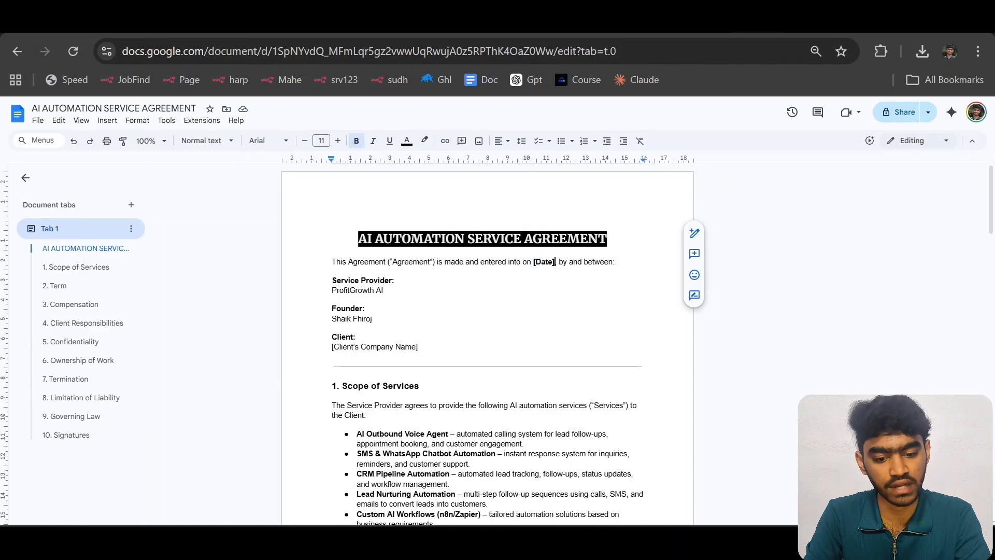
left_click_drag(332, 348, 419, 347)
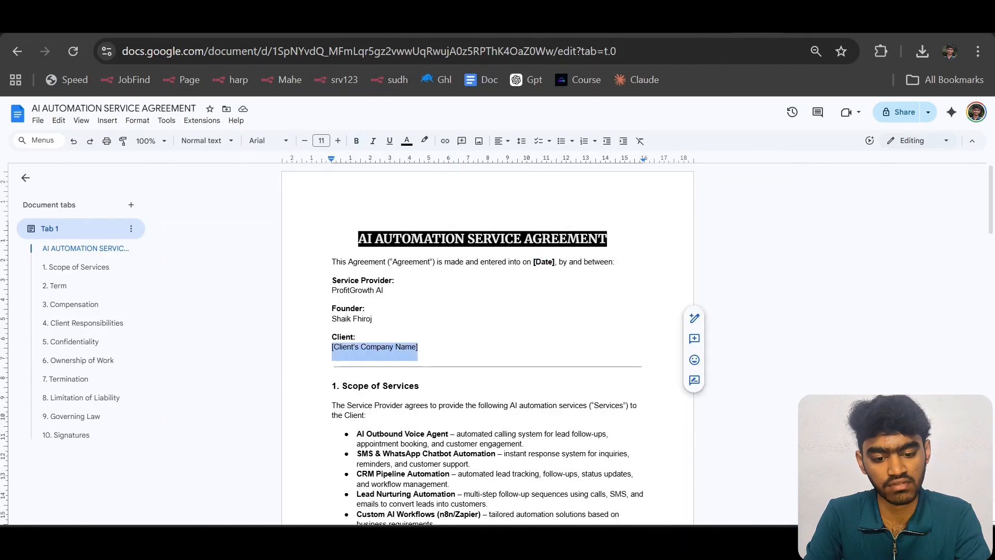
left_click(419, 347)
scroll(419, 347, "down", 3)
scroll(419, 348, "down", 1)
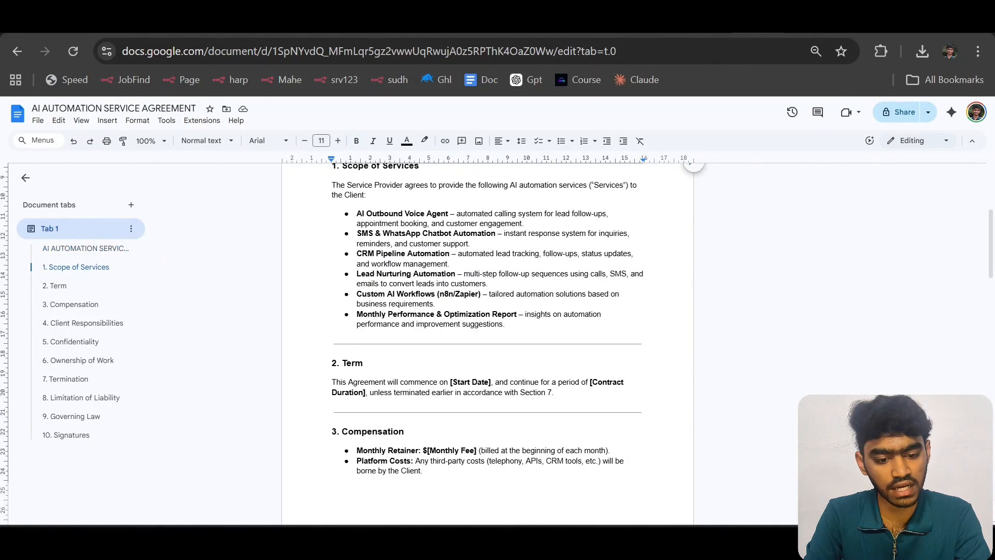
scroll(419, 348, "down", 2)
left_click_drag(450, 283, 491, 283)
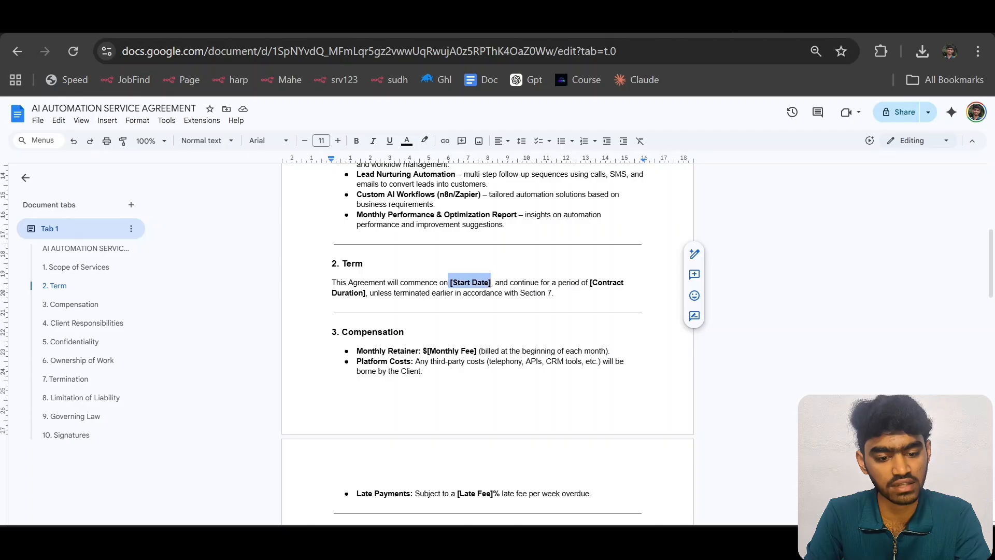
left_click(492, 283)
left_click_drag(589, 282, 363, 296)
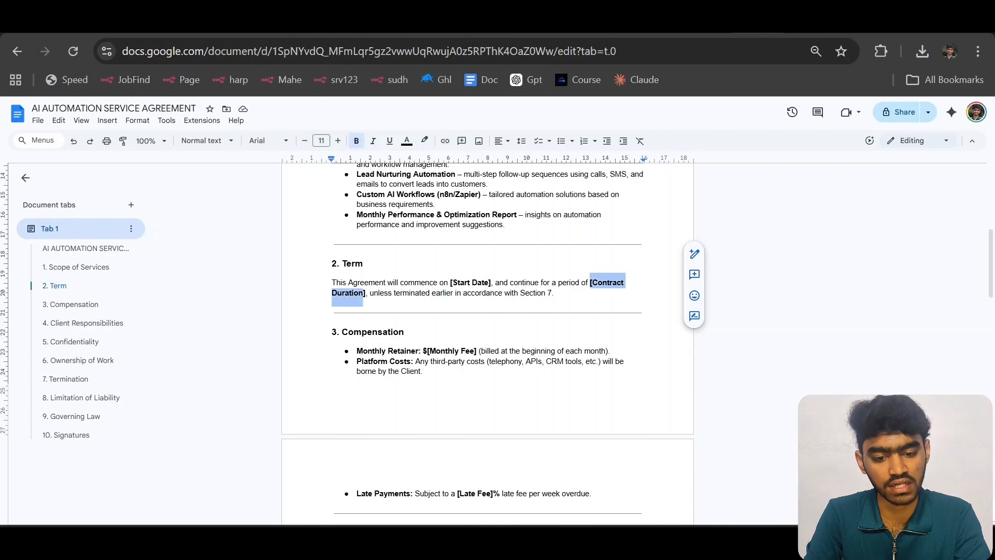
left_click(364, 294)
left_click(364, 264)
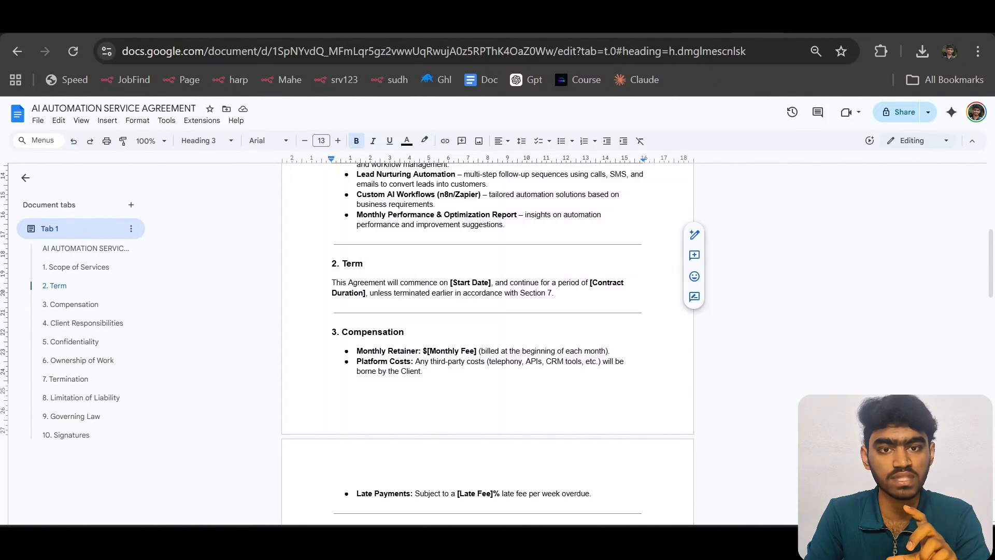
scroll(487, 343, "down", 2)
scroll(487, 342, "down", 2)
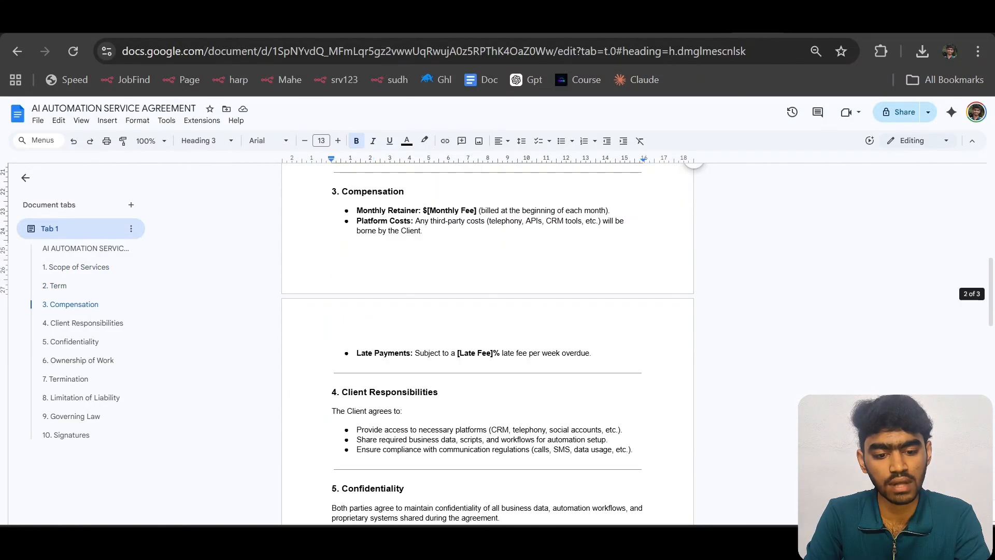
left_click_drag(422, 211, 485, 210)
left_click(485, 211)
left_click_drag(451, 353, 493, 353)
left_click(493, 352)
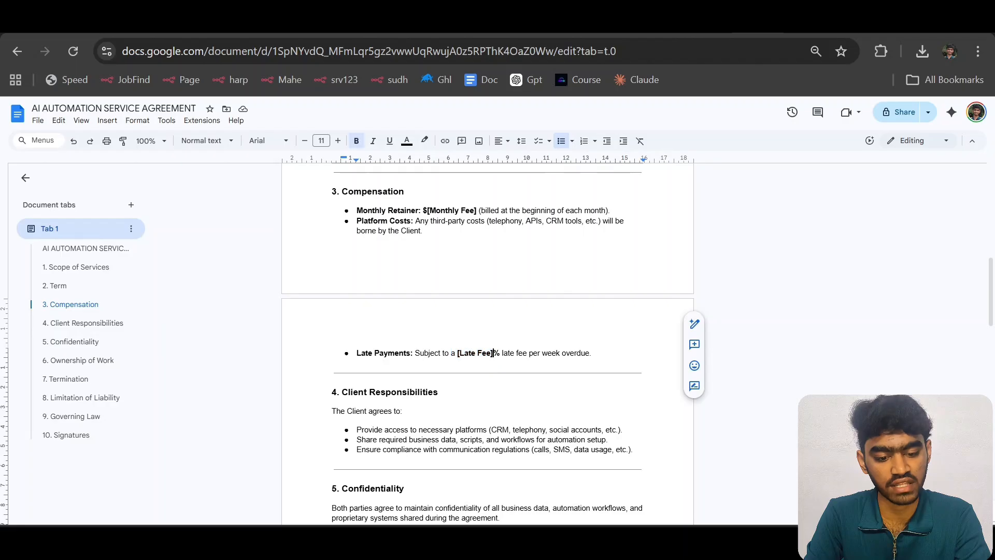
scroll(487, 353, "down", 8)
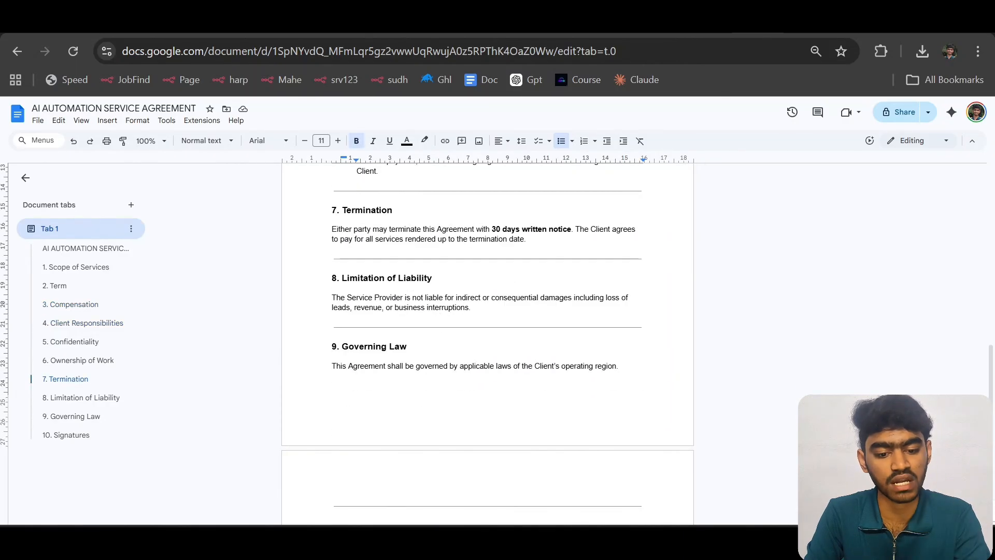
scroll(484, 284, "down", 3)
scroll(487, 342, "down", 3)
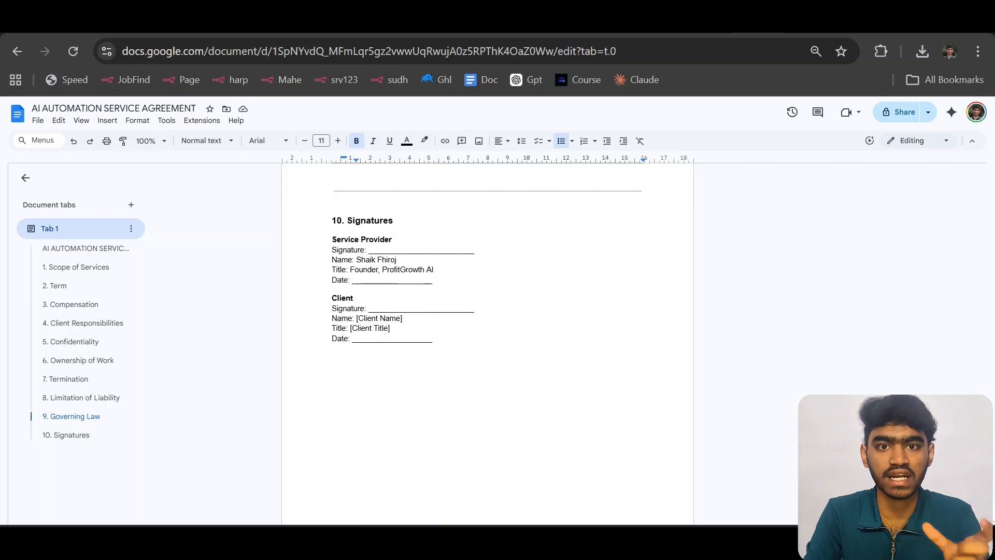
scroll(487, 290, "up", 1)
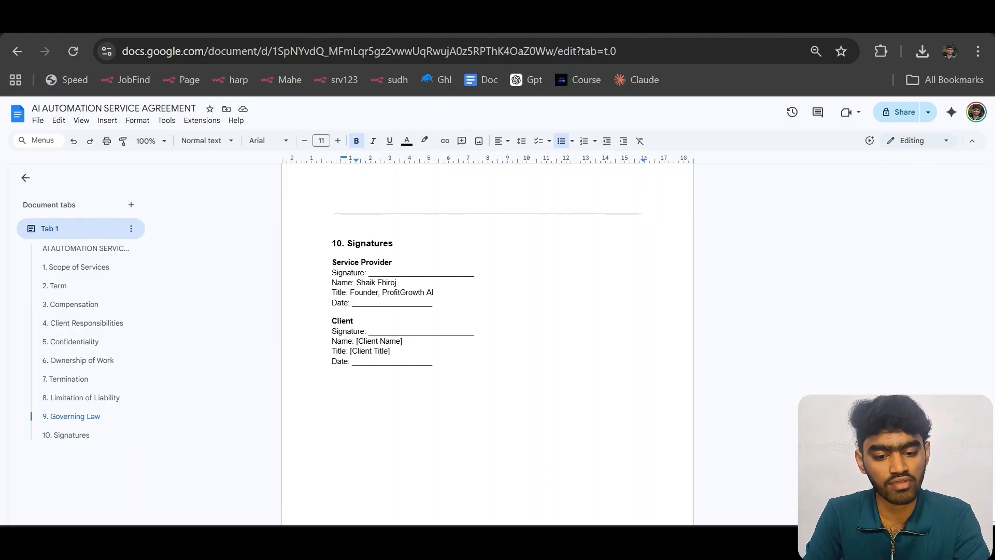
left_click_drag(356, 341, 391, 351)
left_click(391, 351)
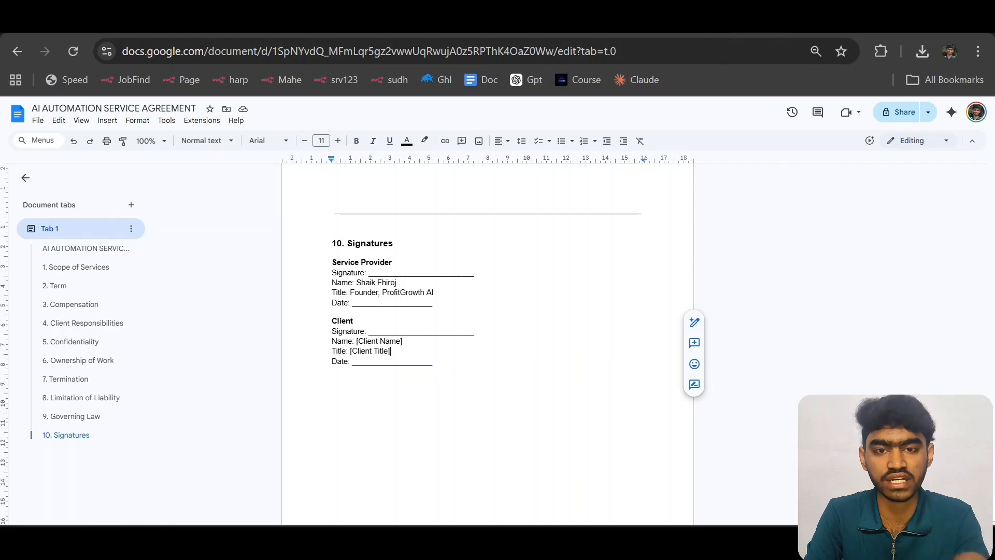
scroll(487, 342, "up", 15)
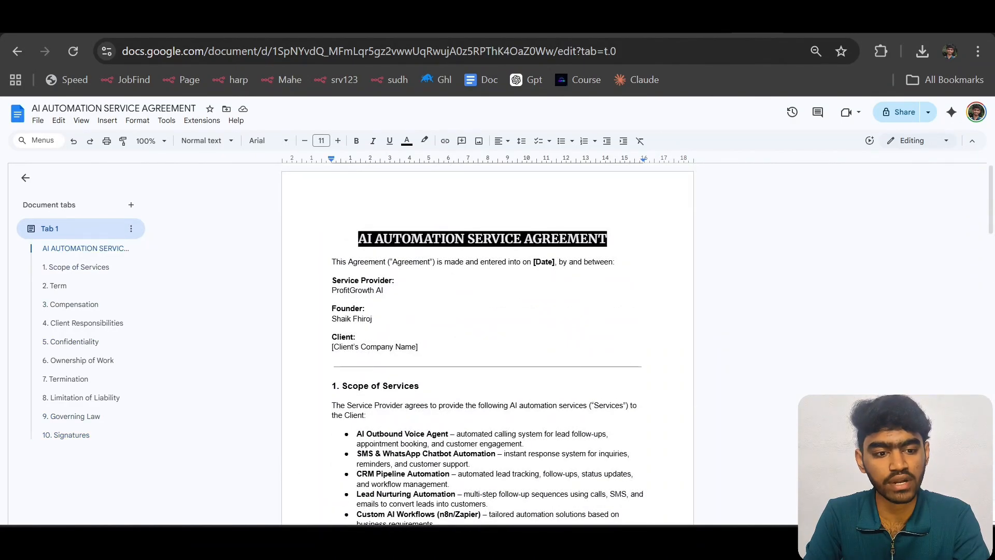
Step: Compare the agreement document with n8n, selecting the On form submission trigger on the canvas
left_click(712, 31)
left_click(617, 26)
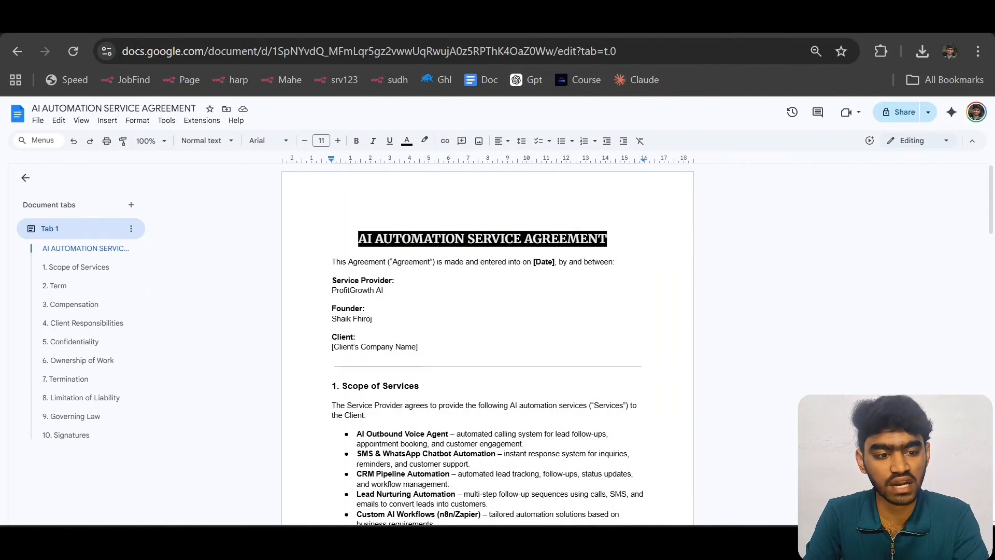
left_click(696, 30)
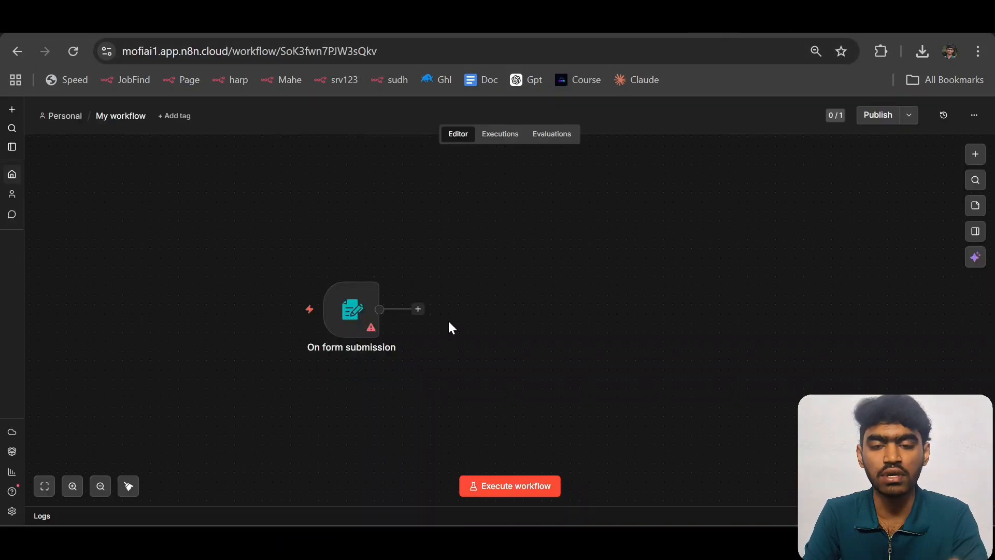
left_click(749, 31)
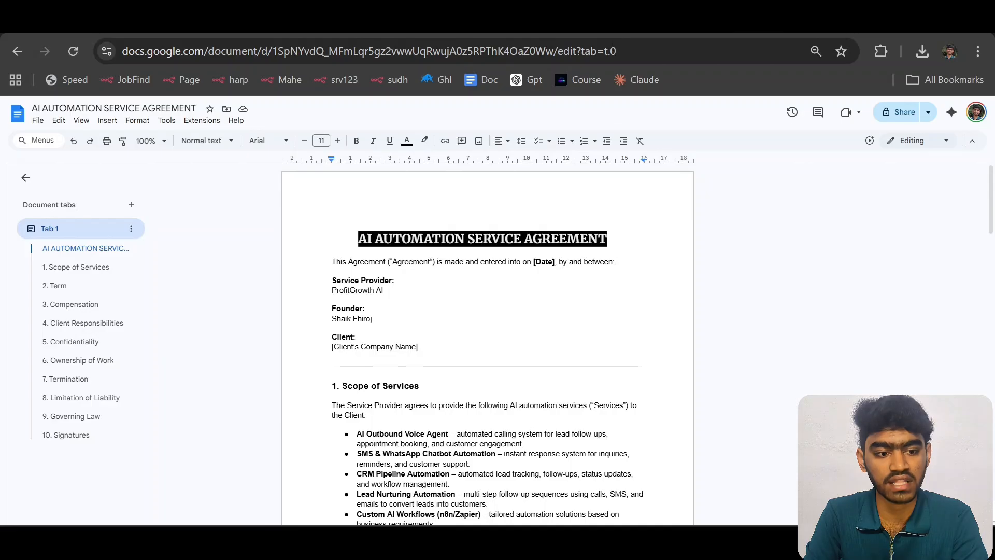
left_click(695, 31)
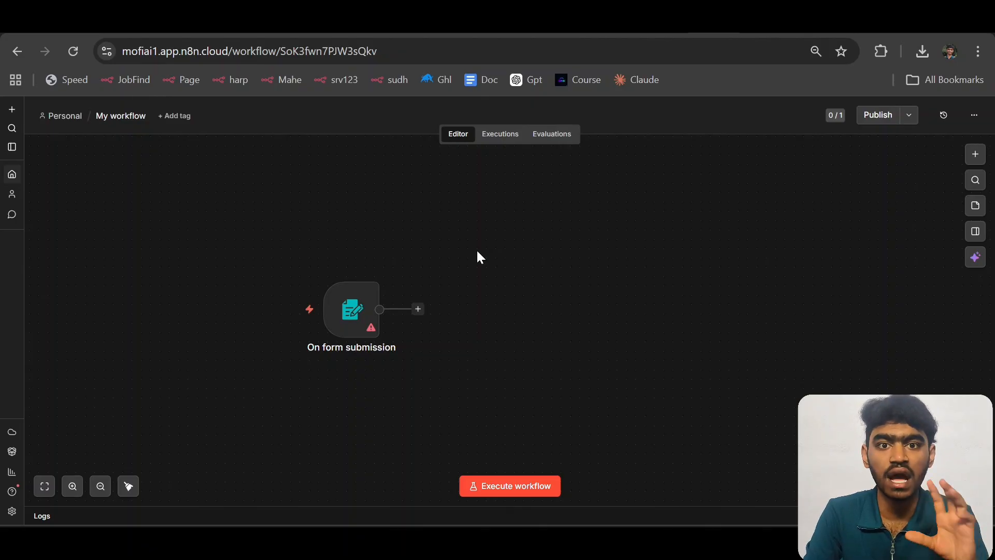
left_click(346, 328)
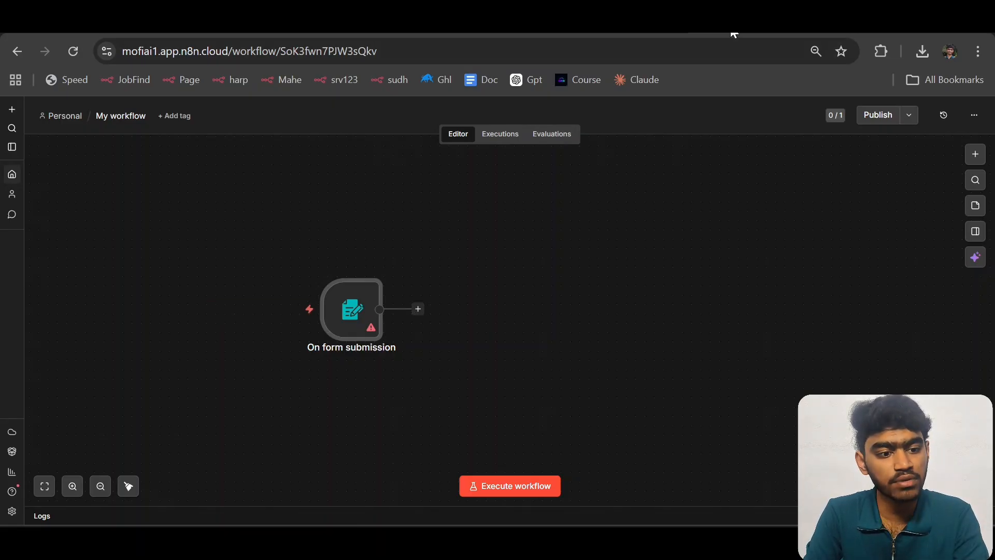
key("ctrl+Tab")
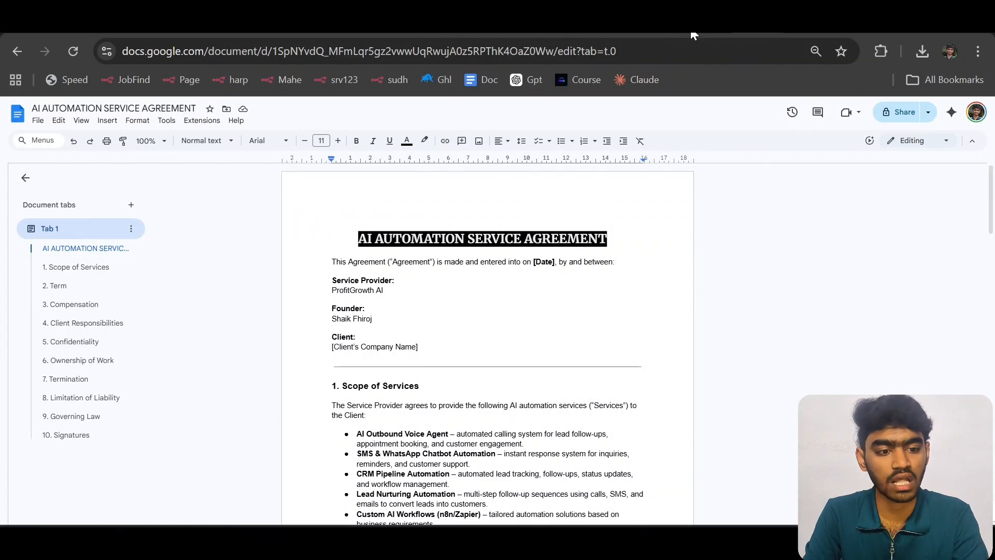
key("ctrl+Tab")
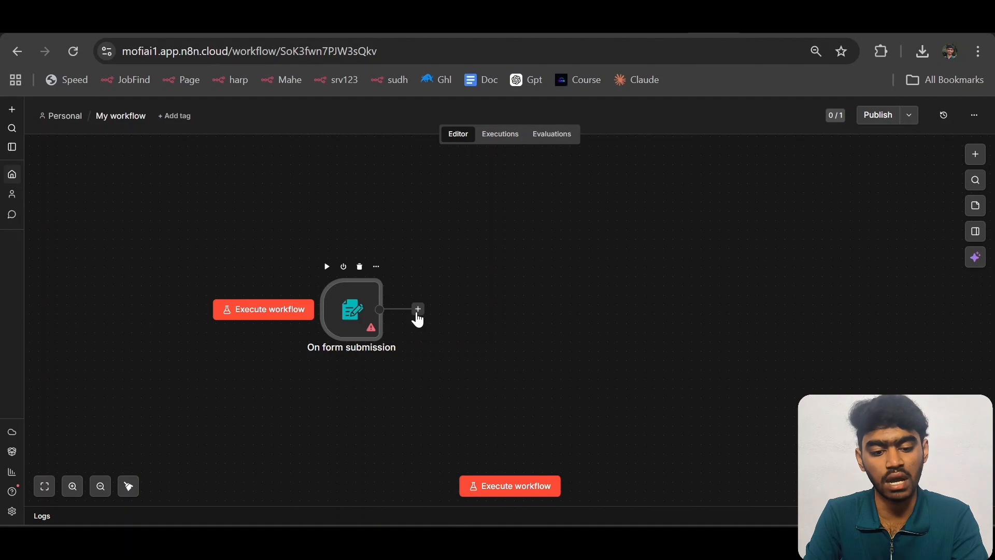
Step: Add a Google Drive 'Copy file' step after the trigger, found by searching 'google' then 'dri'
left_click(418, 311)
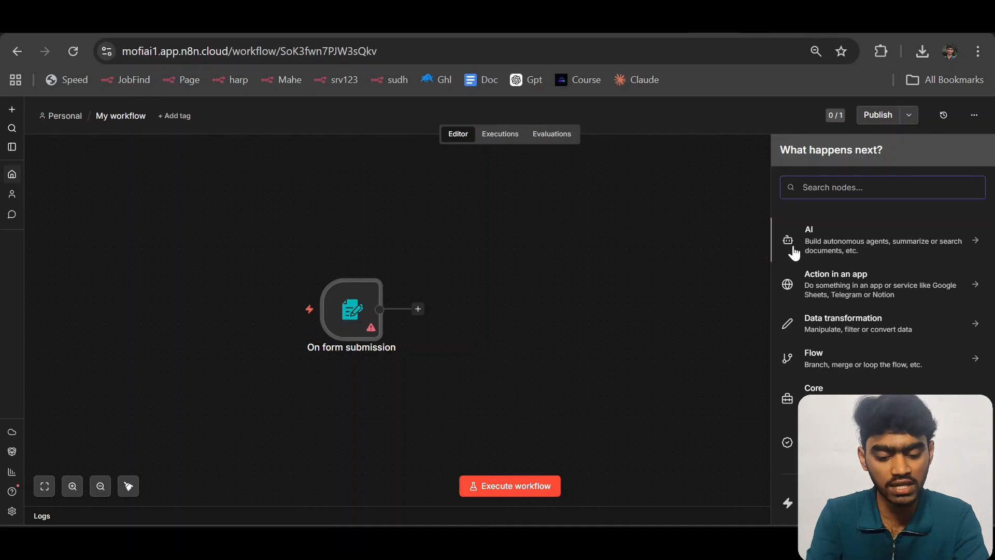
type("googl")
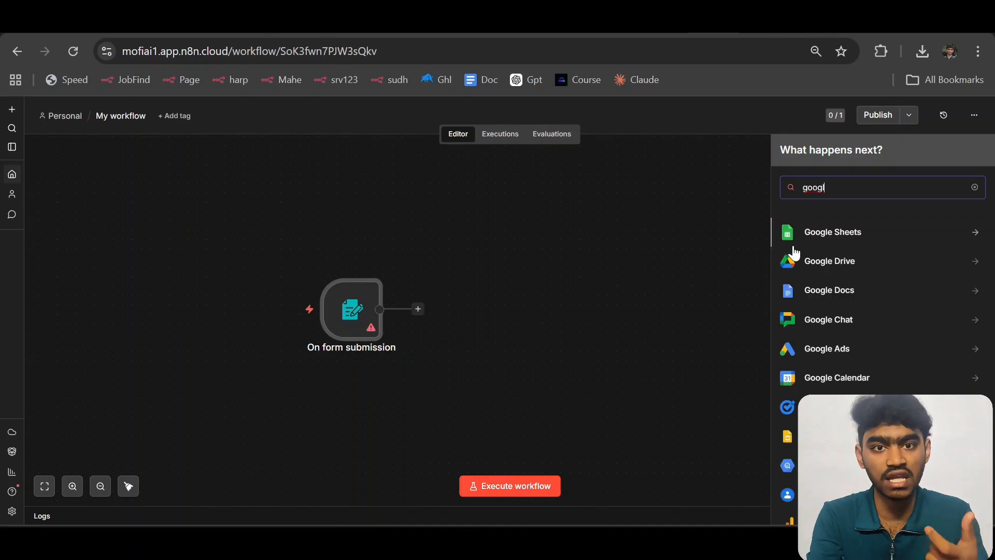
type("e")
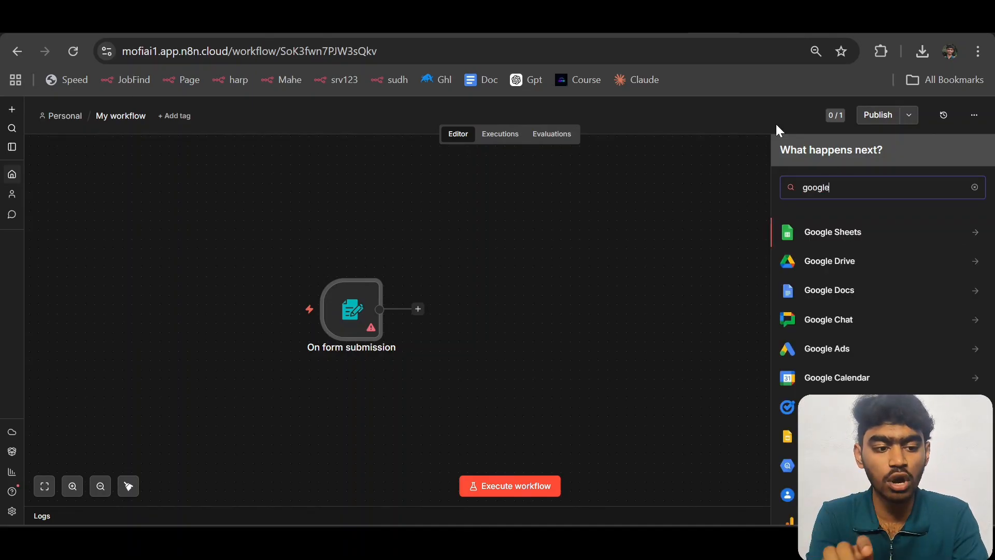
left_click(851, 284)
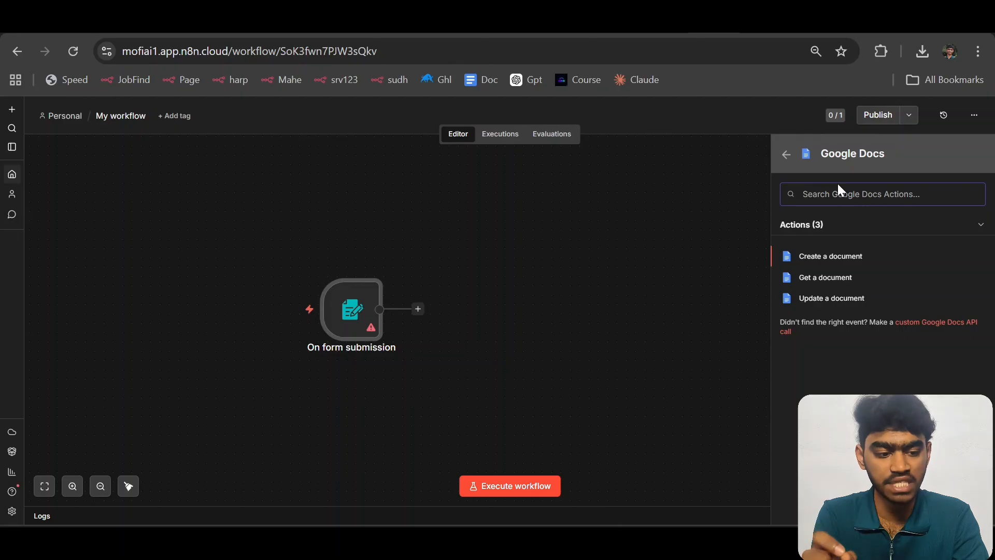
left_click(786, 155)
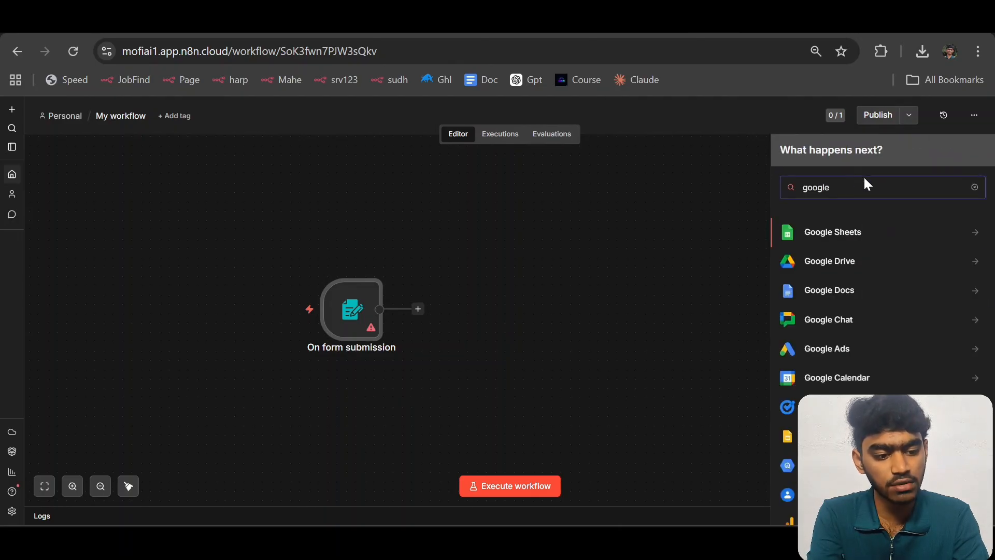
type("dri")
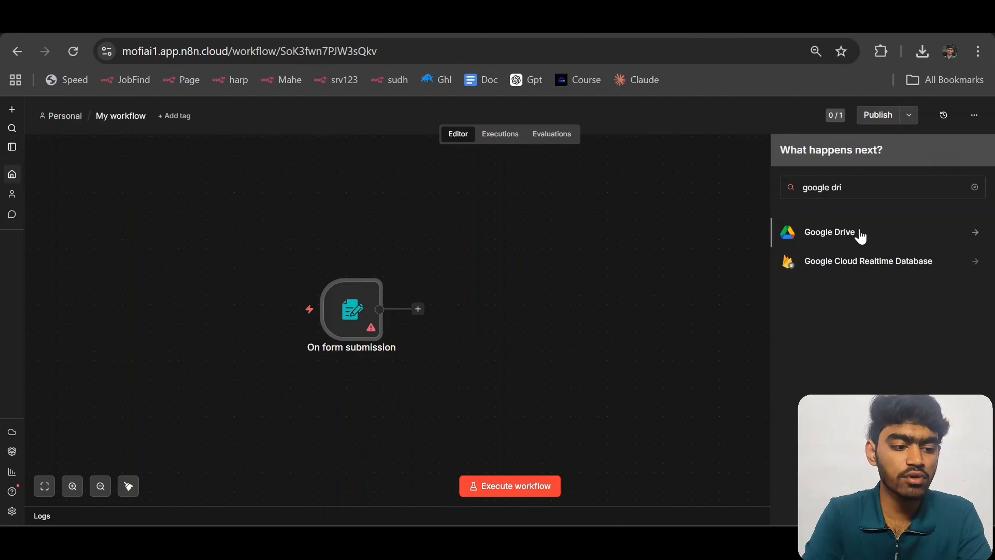
left_click(861, 230)
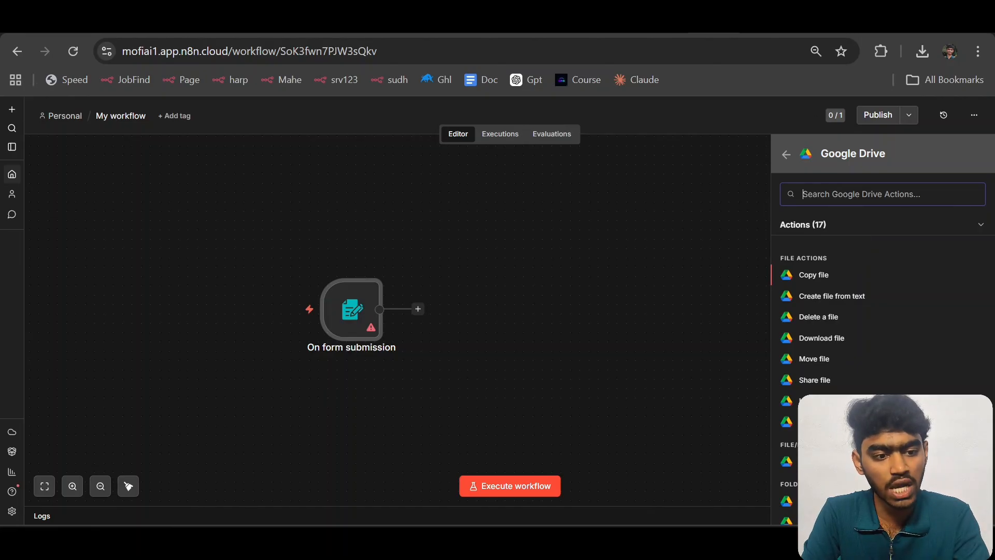
left_click(833, 278)
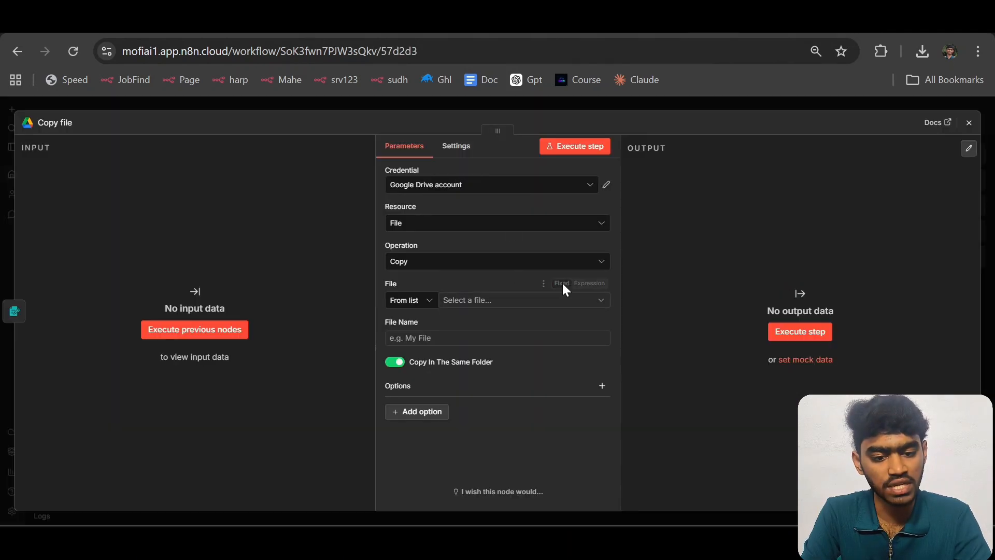
Step: Recentre the canvas and check the Copy file node's settings, then switch to the agreement document
left_click(3, 187)
left_click_drag(437, 244, 370, 241)
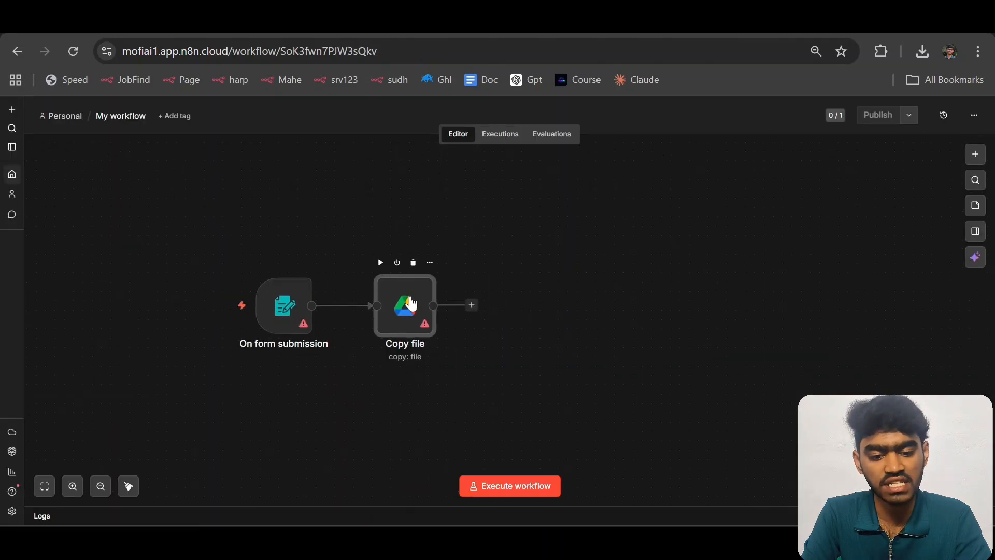
left_click(510, 331)
scroll(510, 279, "down", 2)
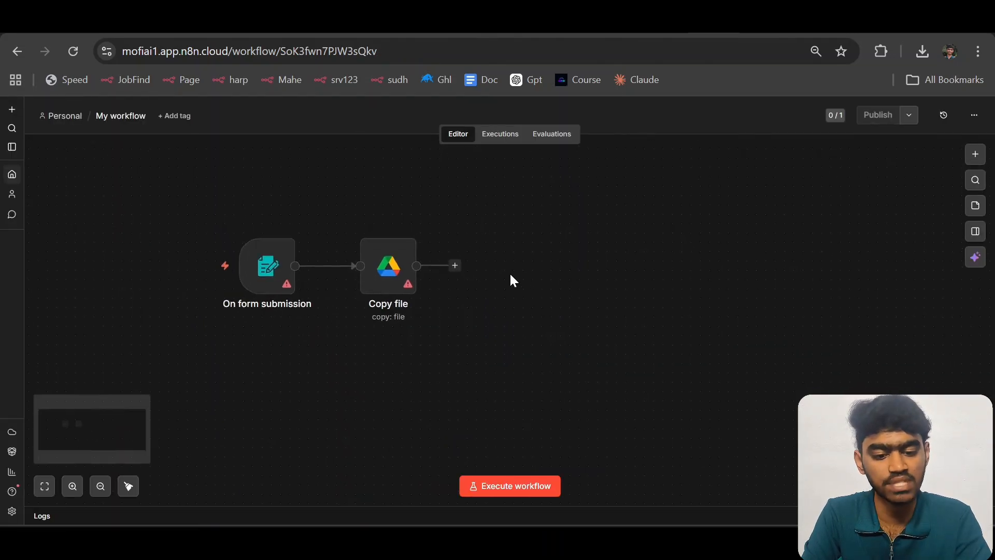
scroll(375, 258, "up", 1)
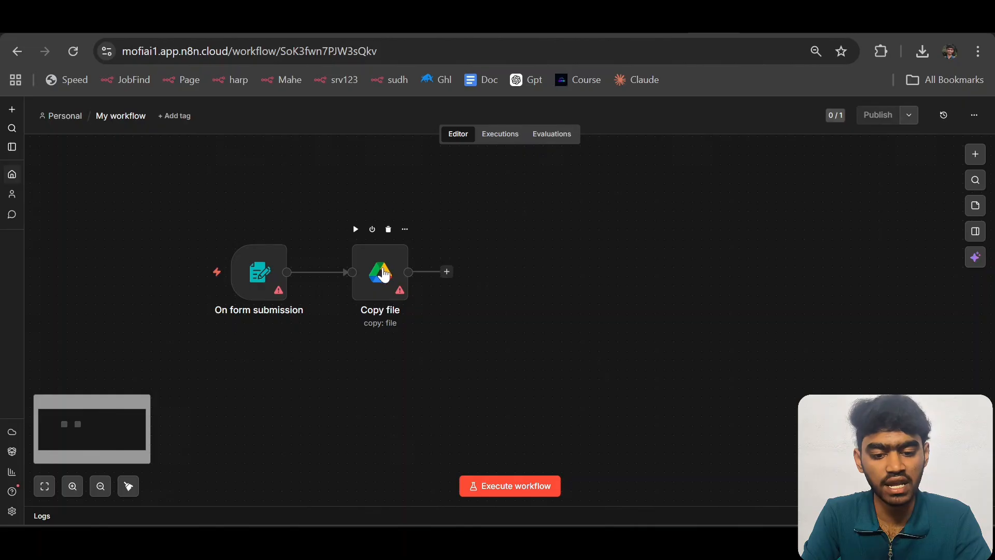
double_click(380, 267)
left_click(3, 226)
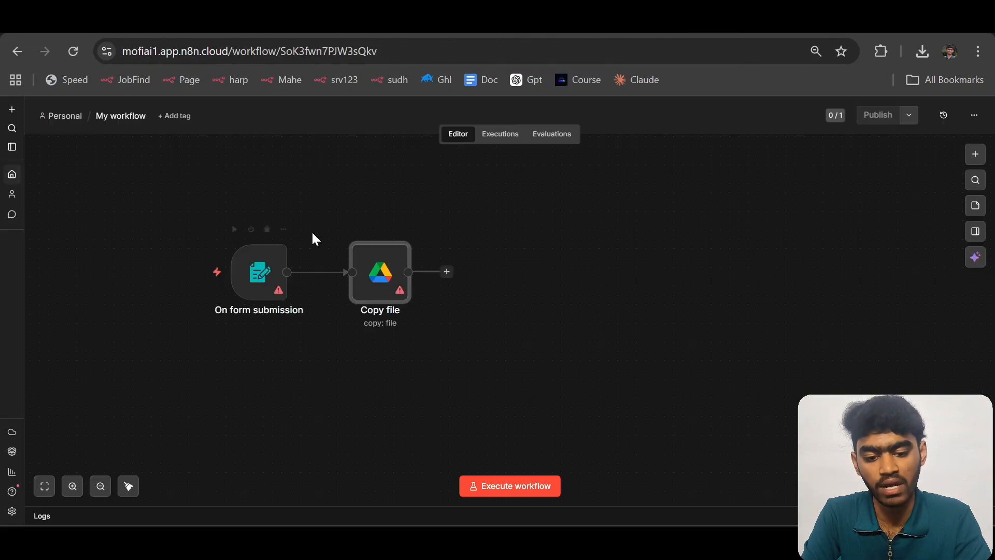
left_click(380, 290)
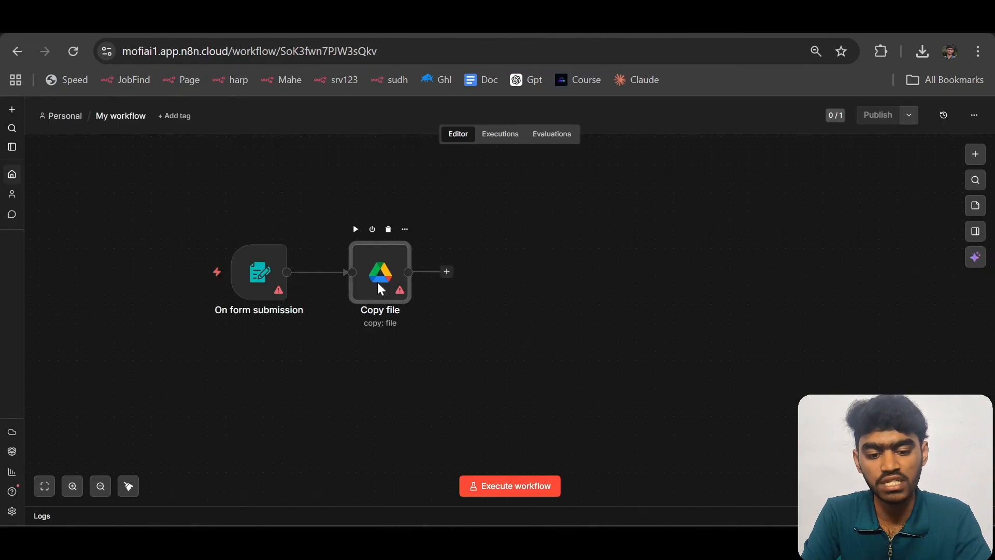
double_click(378, 283)
left_click(4, 240)
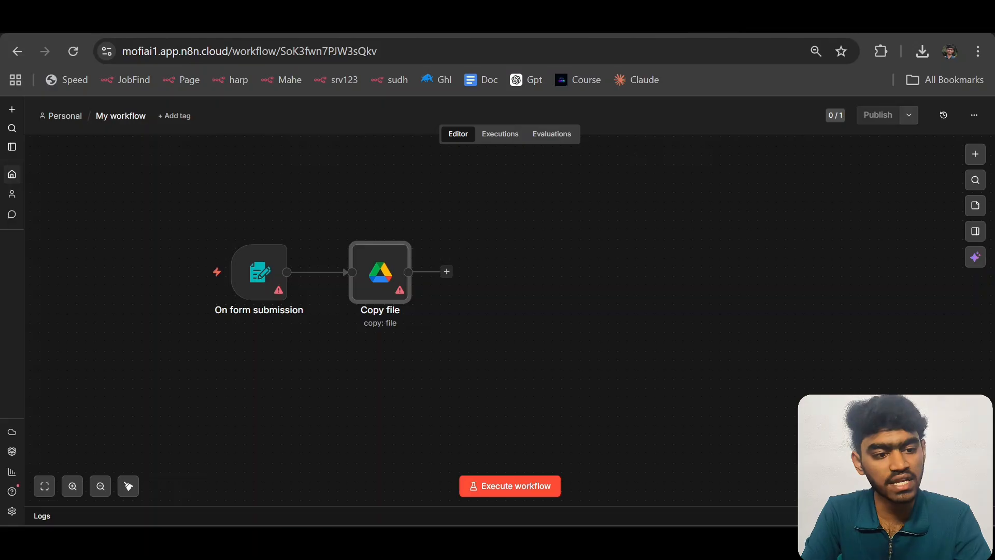
key("ctrl+Tab")
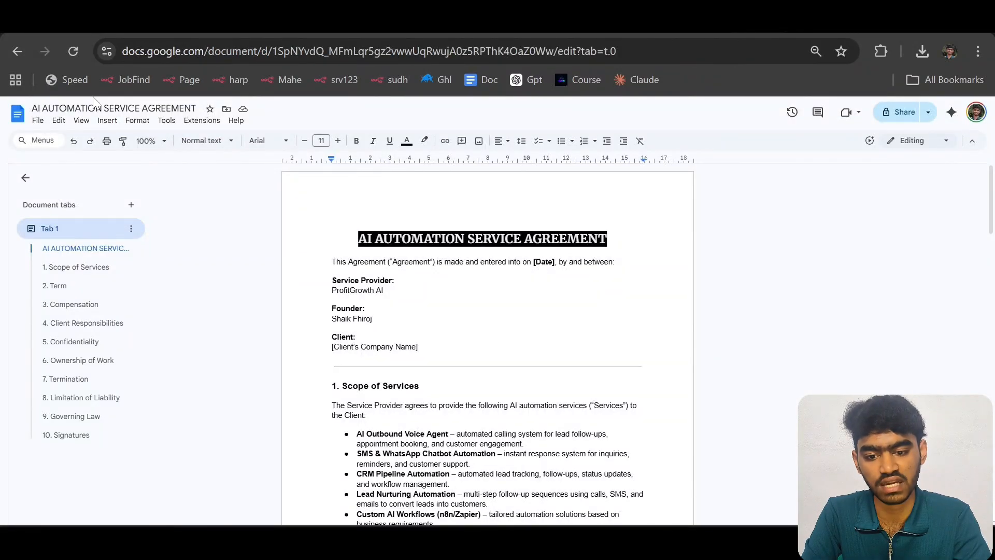
Step: Set the Copy file node's File to AI AUTOMATION SERVICE AGREEMENT, searched as 'ai au'
left_click(726, 21)
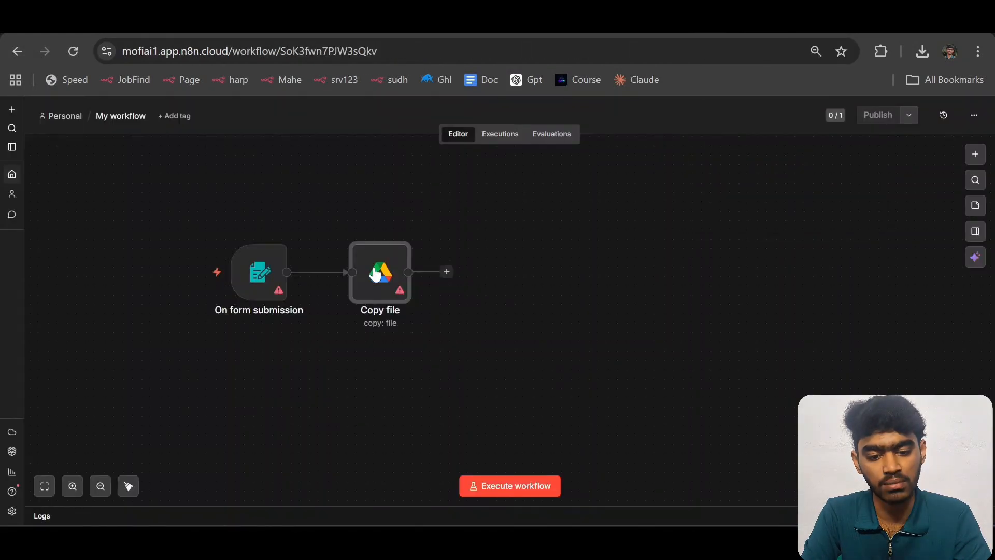
double_click(389, 269)
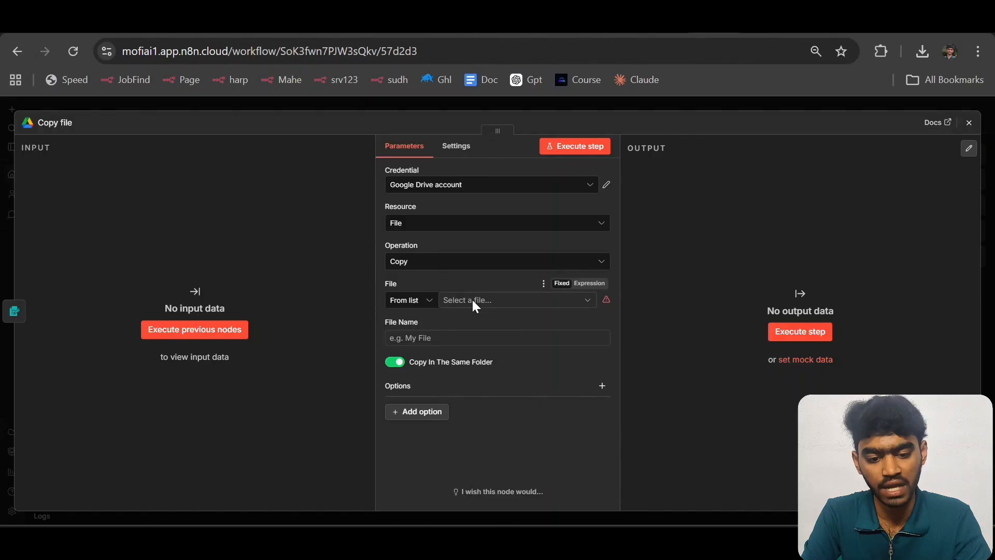
left_click(471, 300)
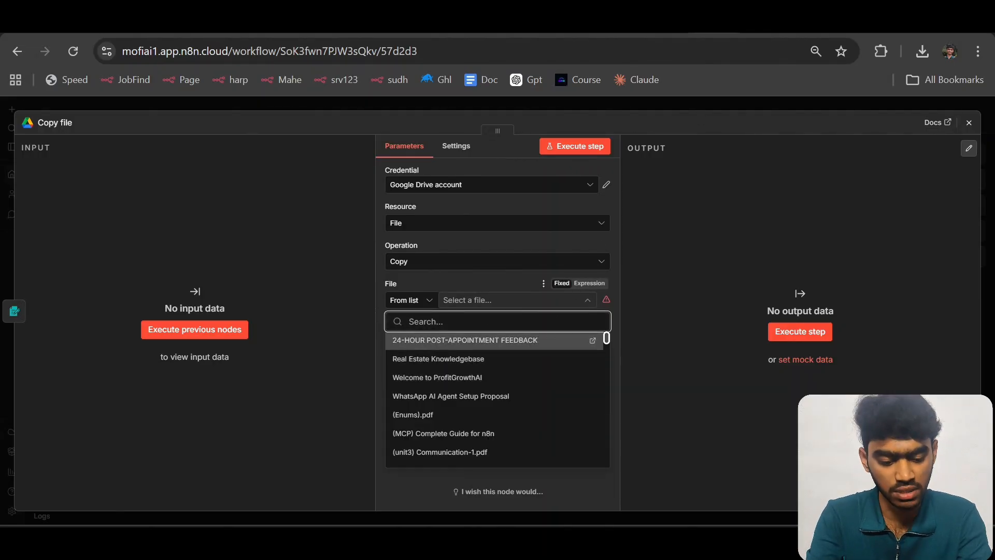
type("ai au")
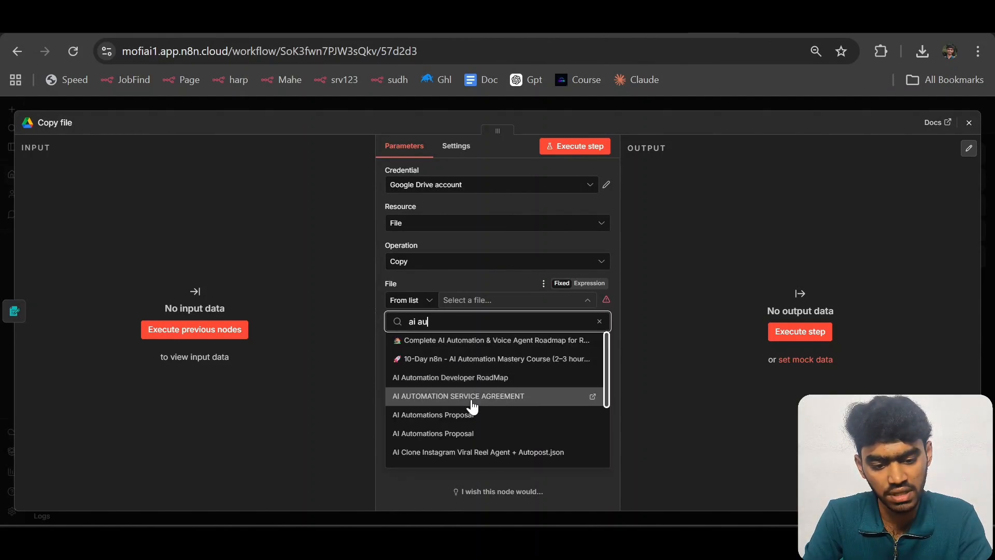
left_click(466, 397)
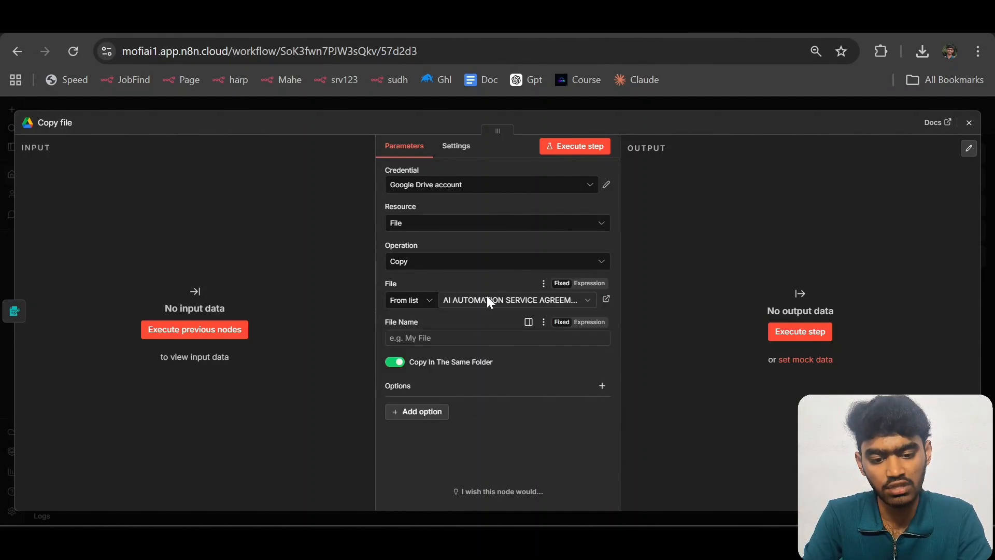
left_click(430, 336)
left_click(2, 245)
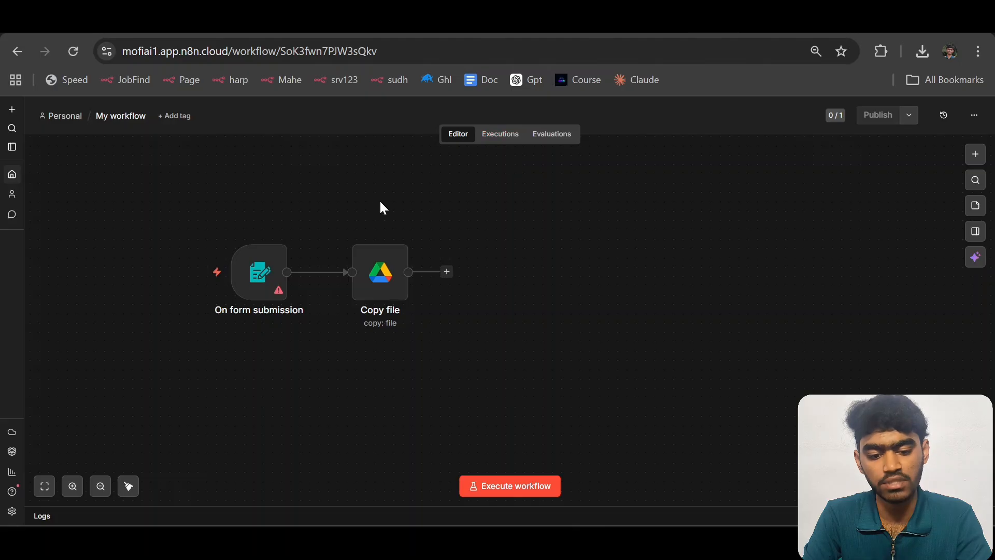
Step: Search 'goo' in the node list after Copy file and show the Google Docs actions
mouse_move(403, 235)
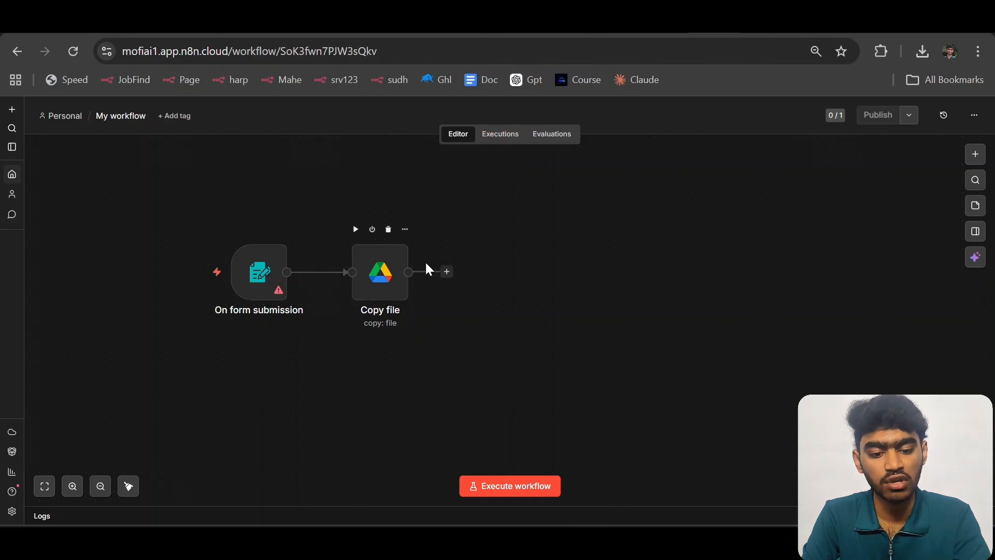
left_click(446, 272)
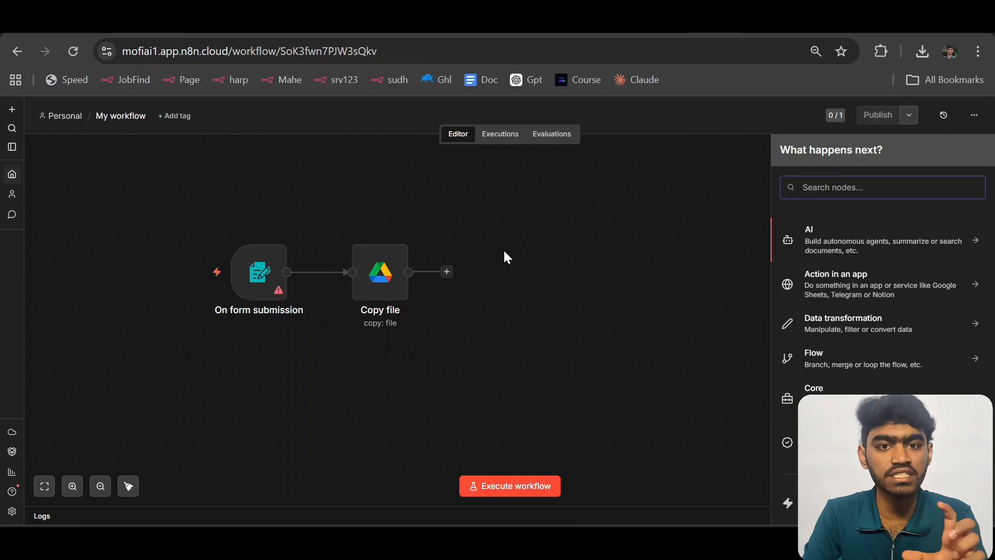
mouse_move(298, 283)
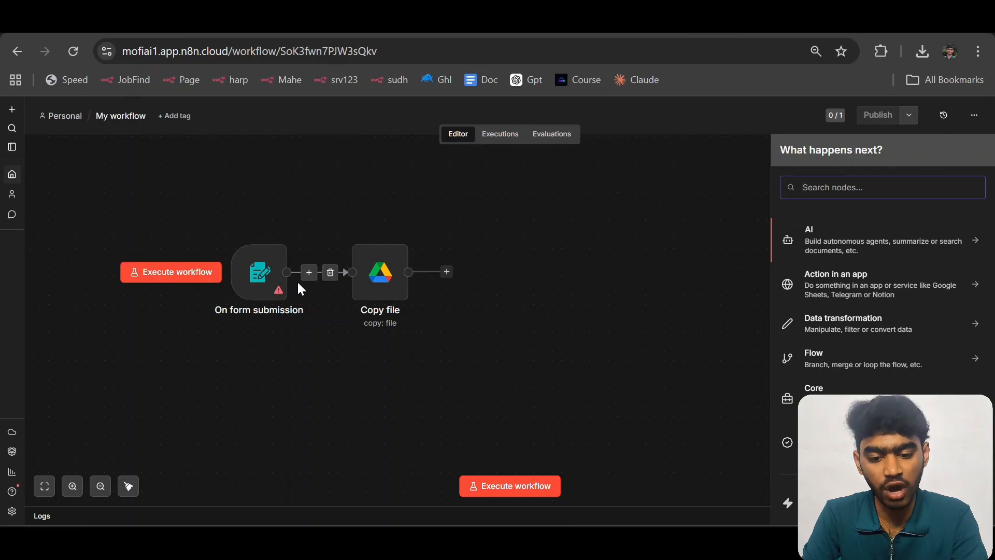
left_click(242, 268)
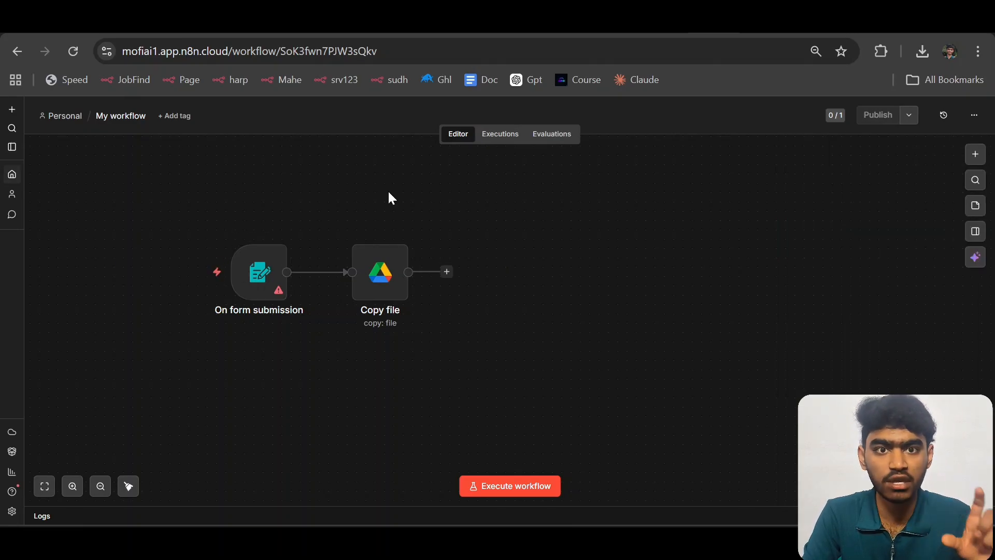
left_click(448, 280)
type("goo")
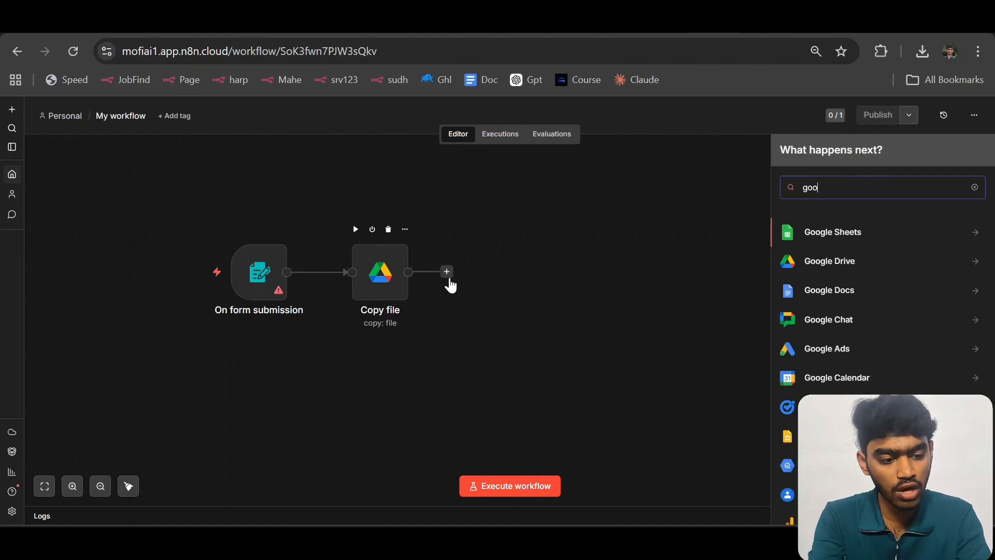
left_click(831, 288)
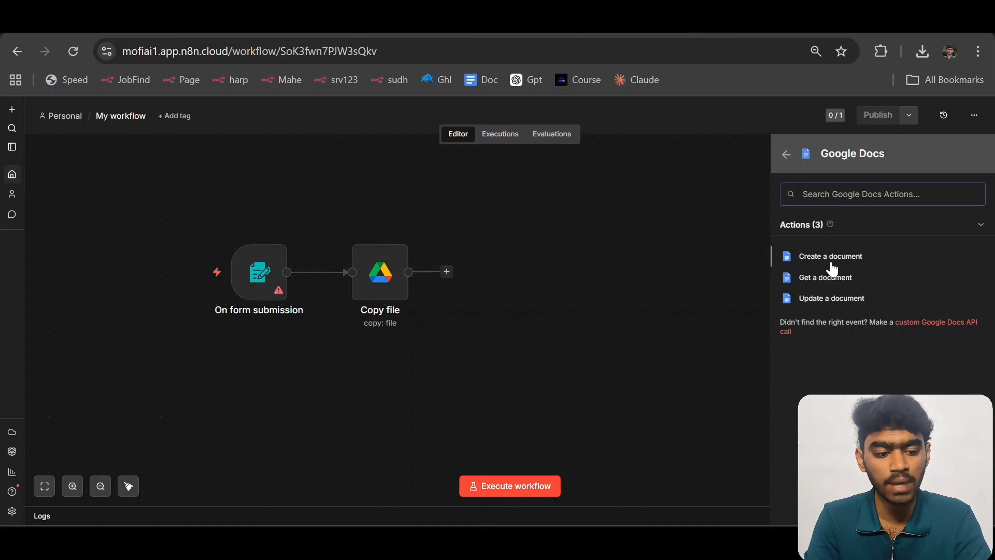
Step: Add a Google Docs 'Update a document' node after Copy file and reopen it to check its empty Doc ID
left_click(824, 298)
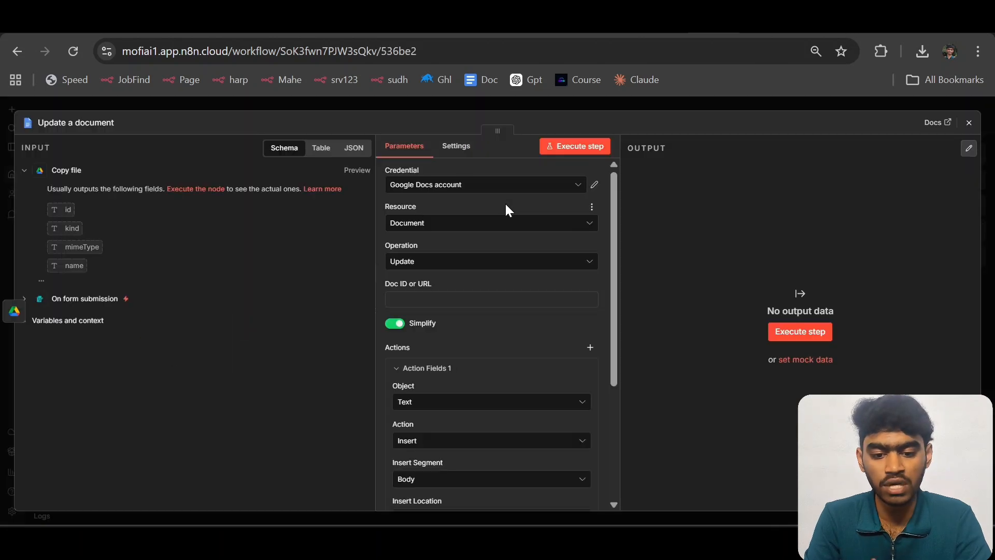
left_click(4, 194)
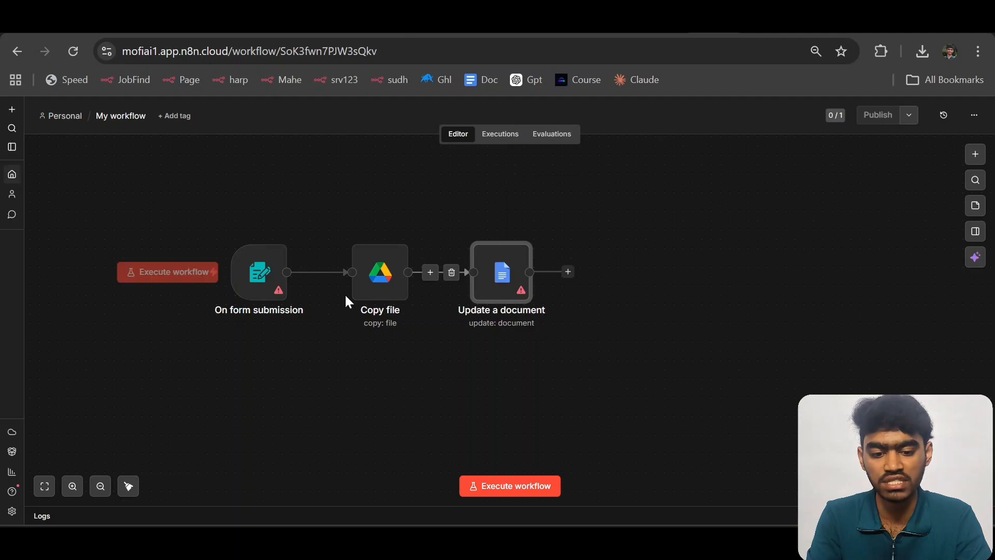
left_click(378, 280)
left_click(405, 358)
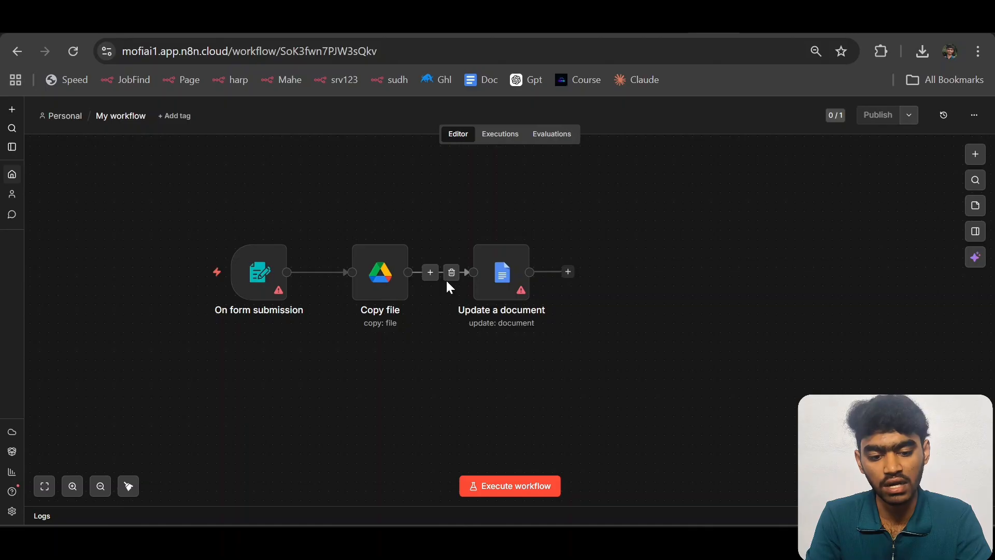
left_click(498, 285)
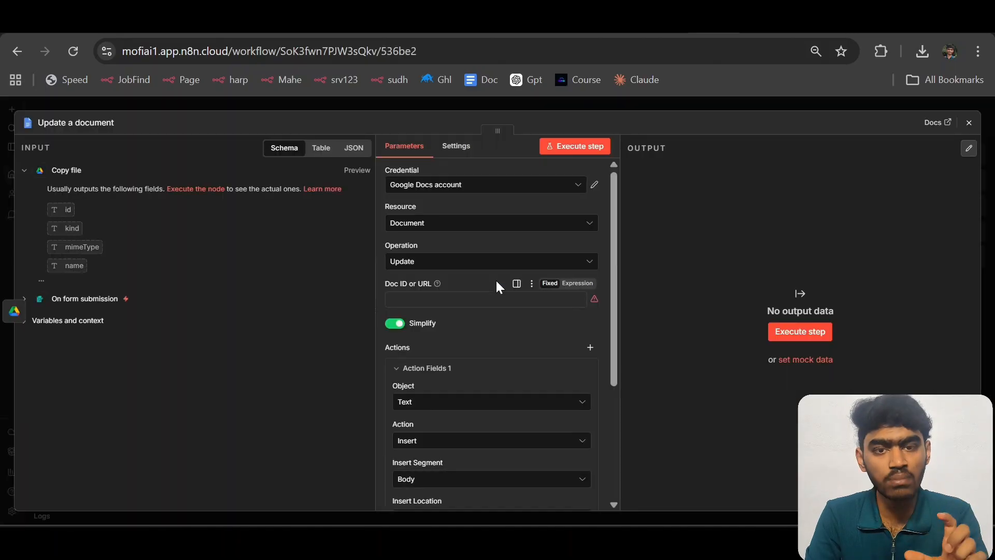
left_click(2, 265)
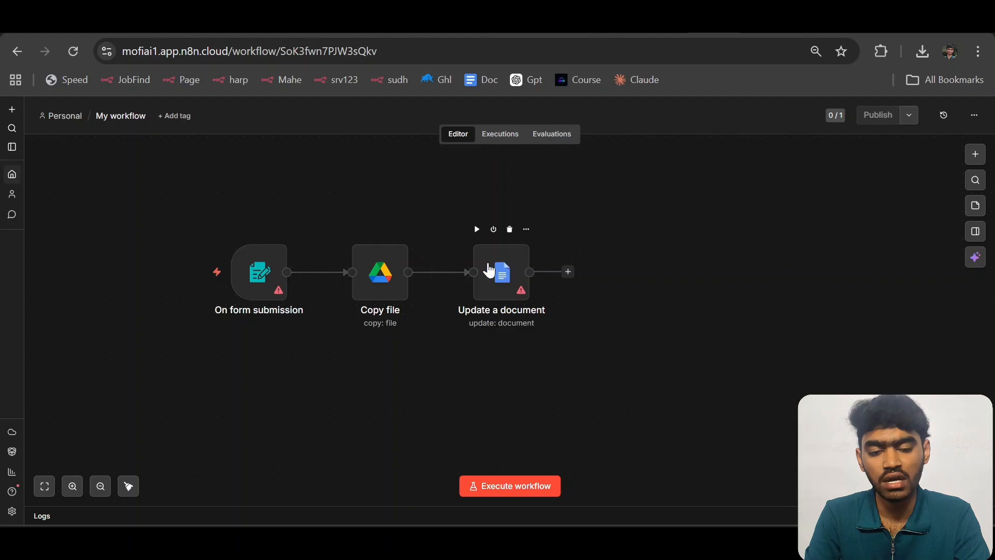
double_click(500, 272)
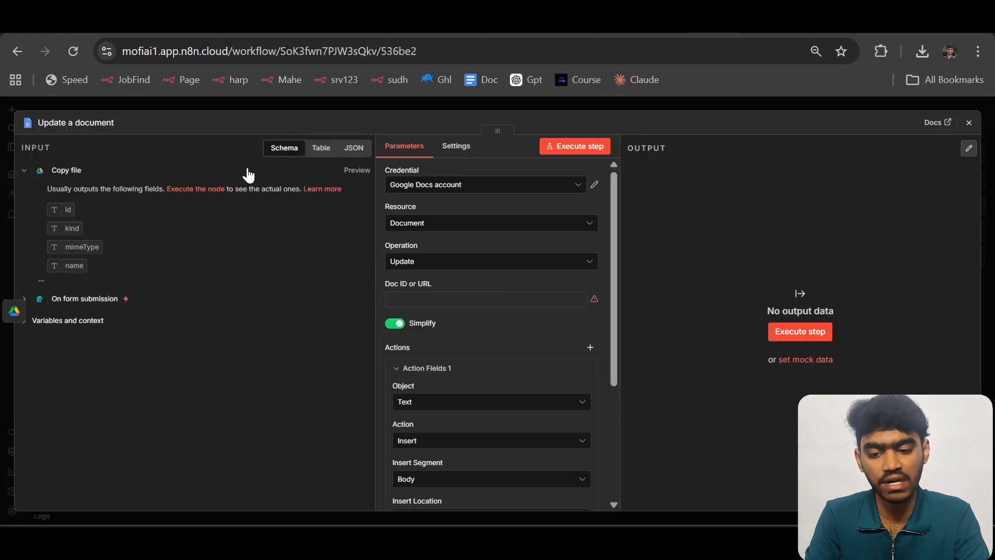
left_click(2, 192)
left_click(508, 172)
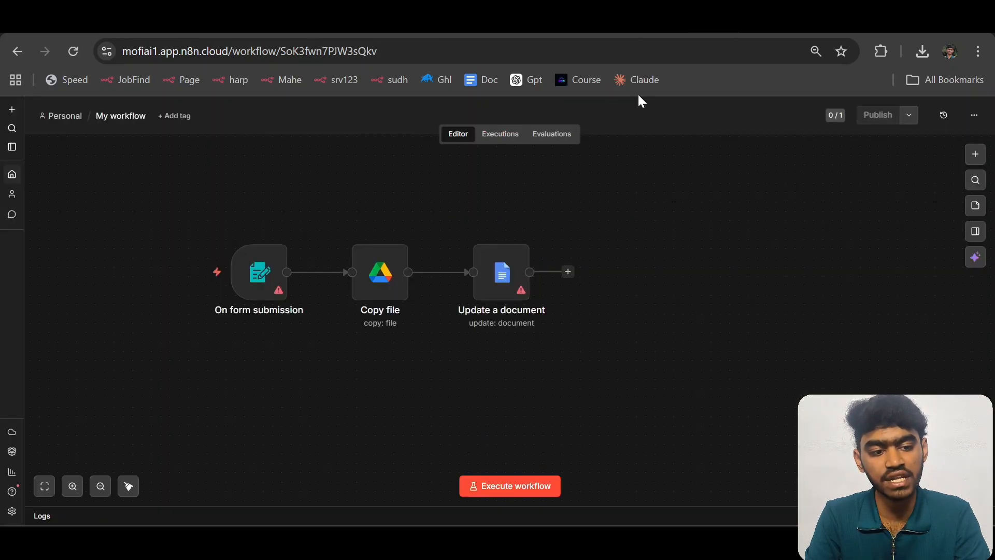
left_click(669, 22)
scroll(628, 278, "down", 1)
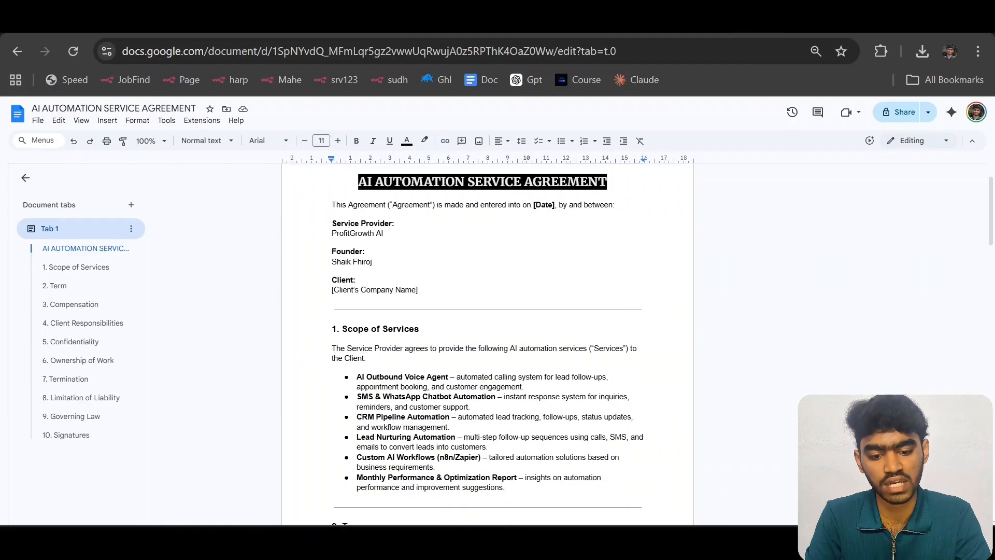
scroll(487, 343, "down", 2)
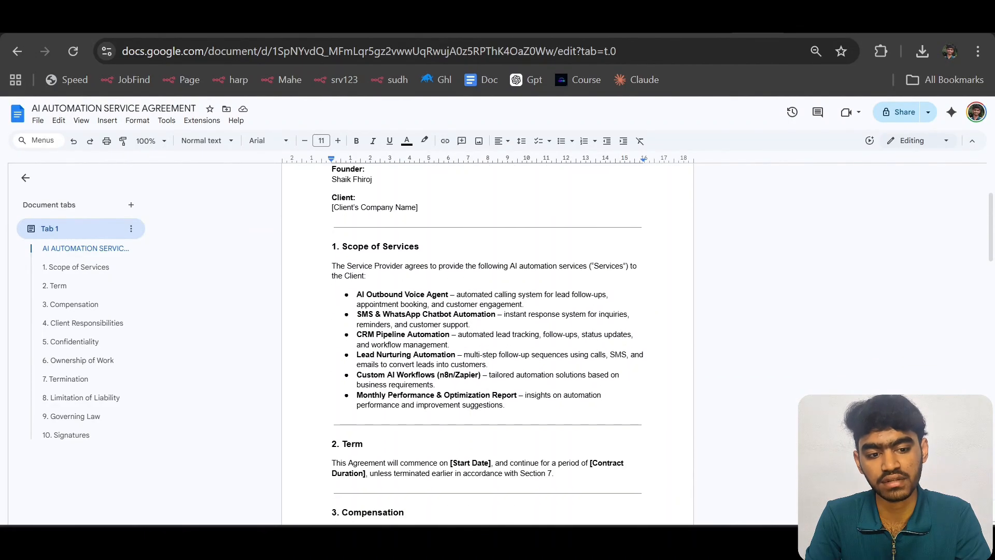
left_click(586, 22)
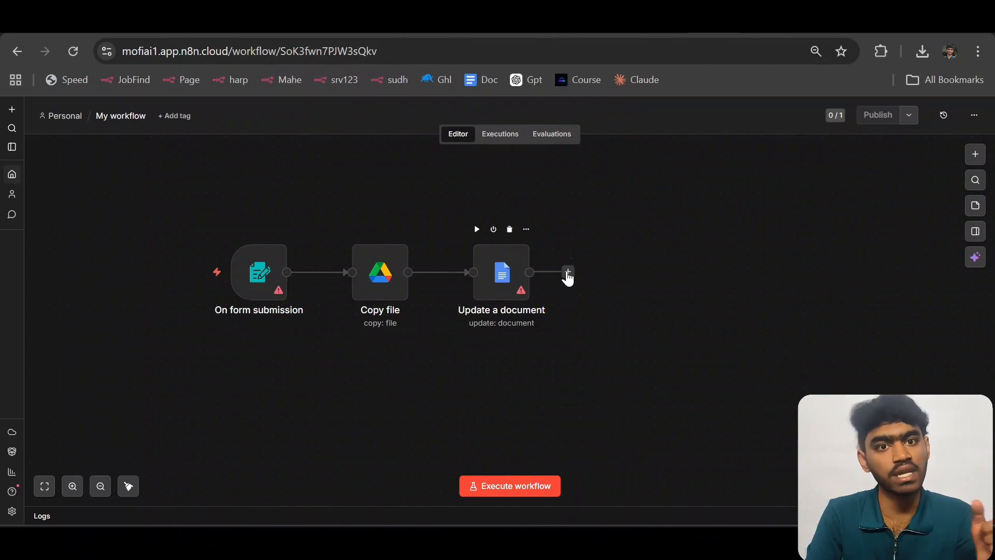
Step: Briefly reopen the Update a document settings, then close them
left_click(568, 272)
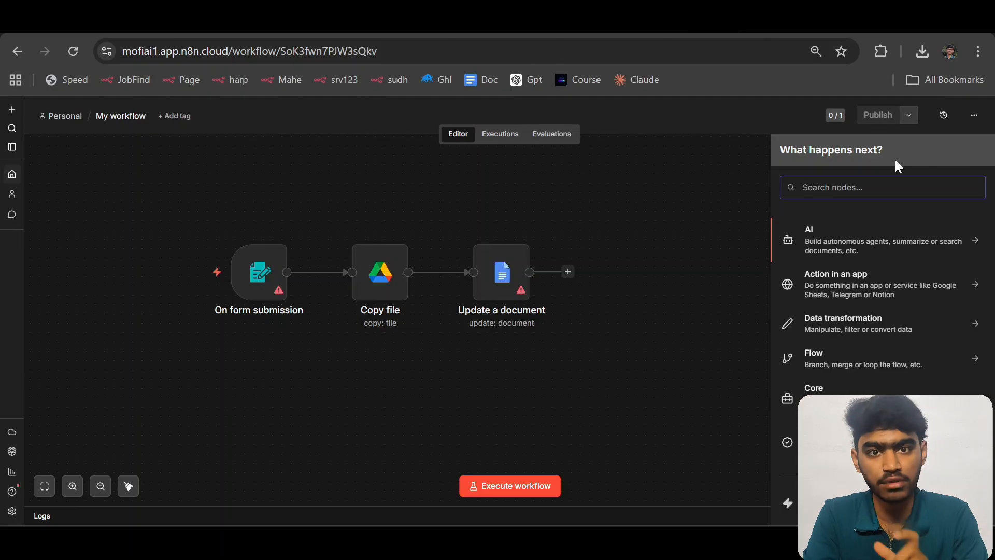
double_click(508, 298)
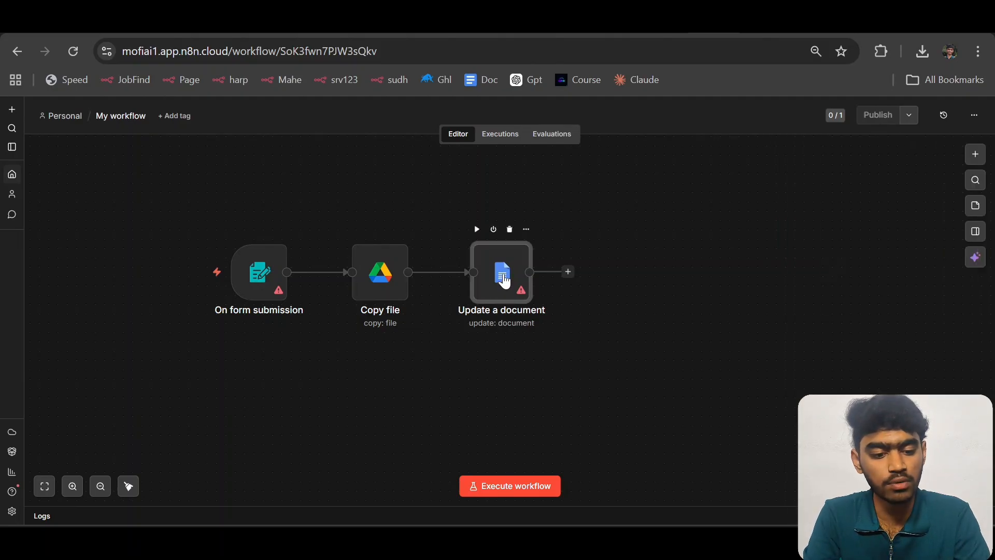
left_click(9, 189)
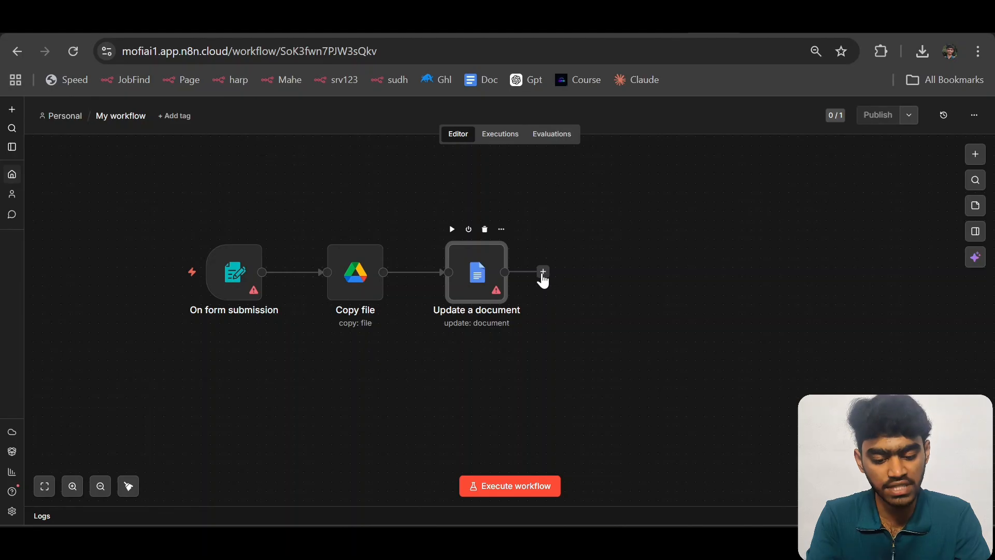
Step: Search 'drive' after Update a document and browse the Google Drive file actions
left_click(543, 272)
type("drive")
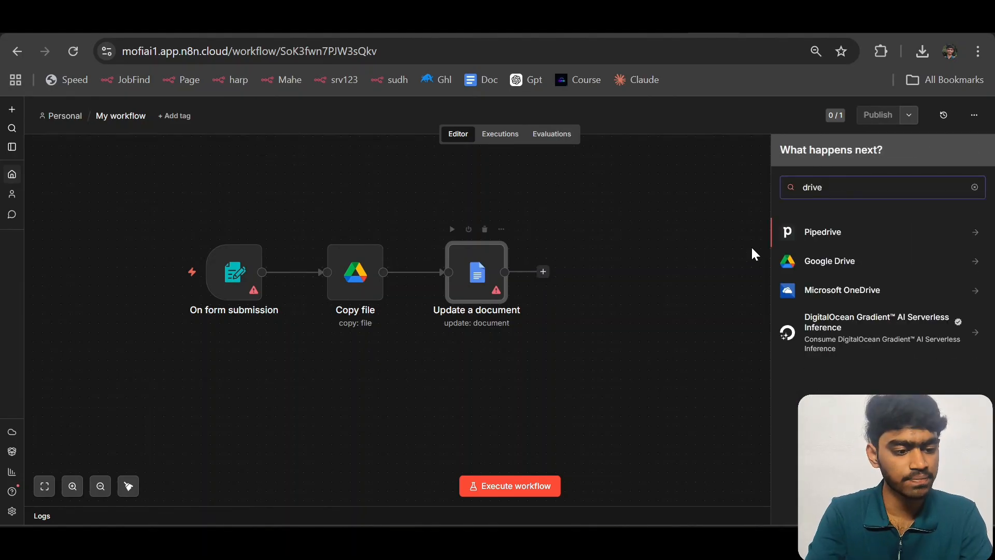
left_click(848, 262)
scroll(848, 373, "down", 2)
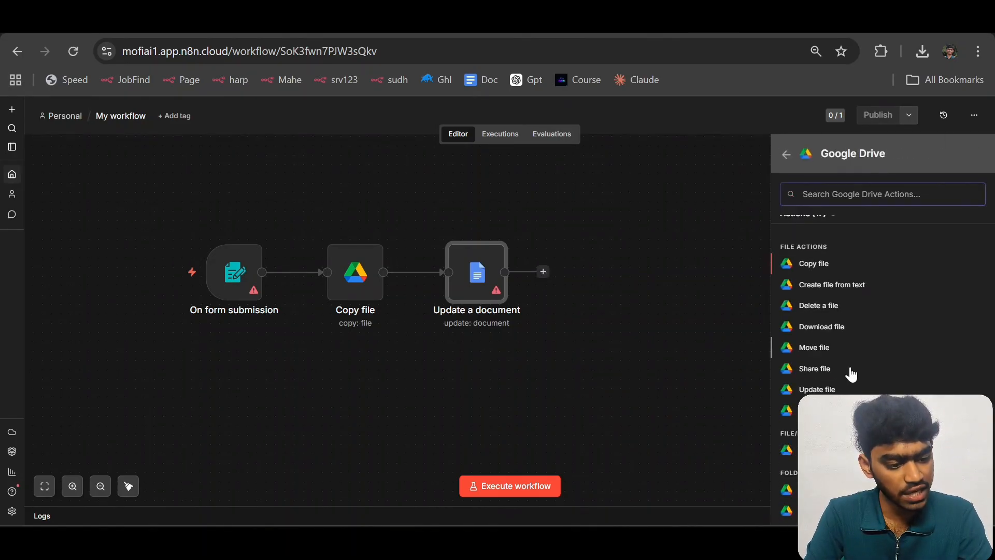
scroll(856, 249, "up", 2)
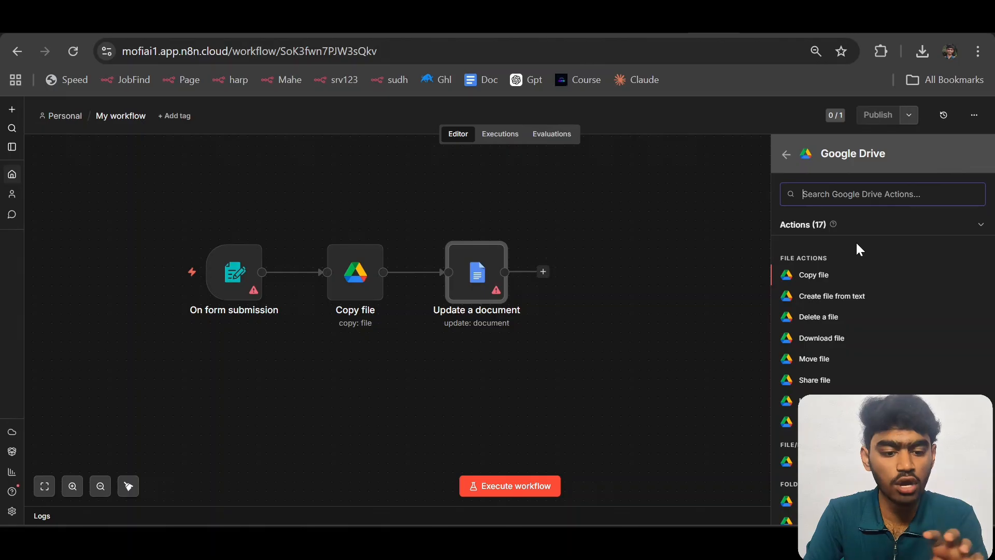
left_click(857, 214)
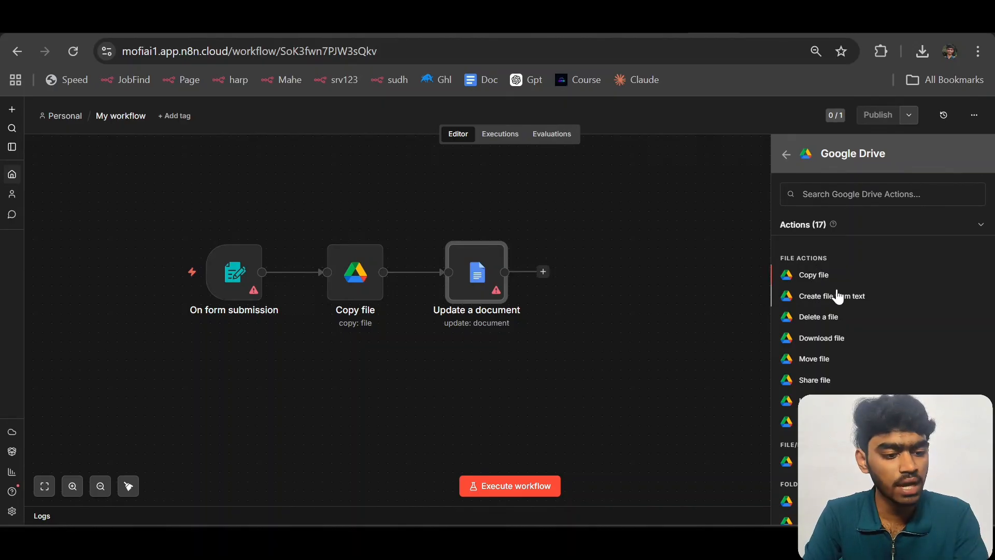
scroll(837, 296, "down", 4)
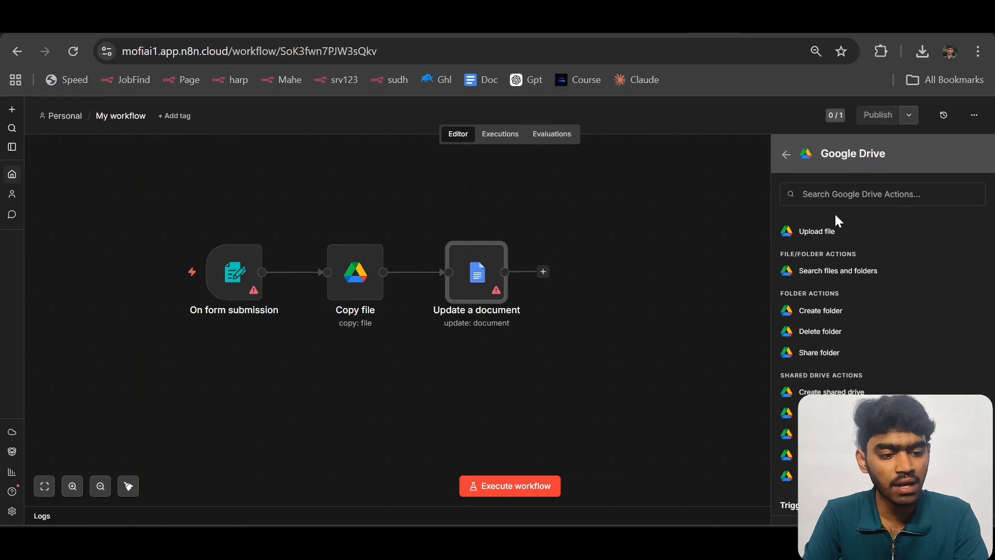
scroll(836, 238, "up", 4)
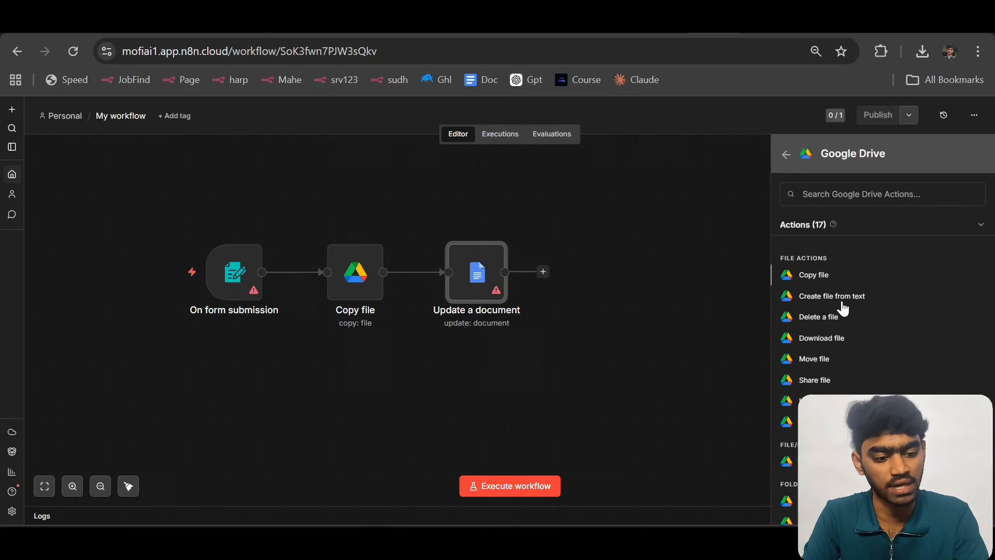
scroll(840, 382, "down", 1)
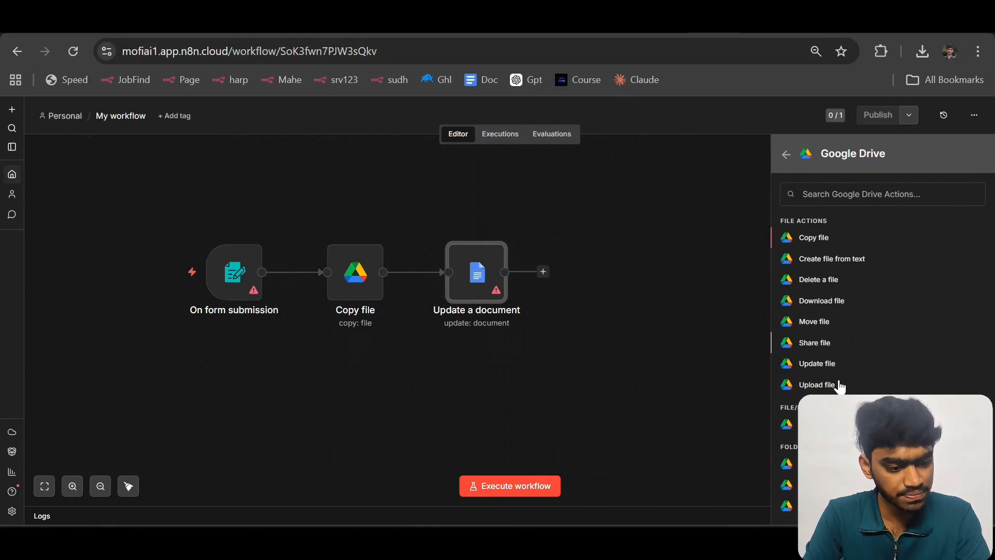
scroll(829, 363, "up", 1)
Step: Add a Google Drive 'Download file' step after Update a document
left_click(816, 342)
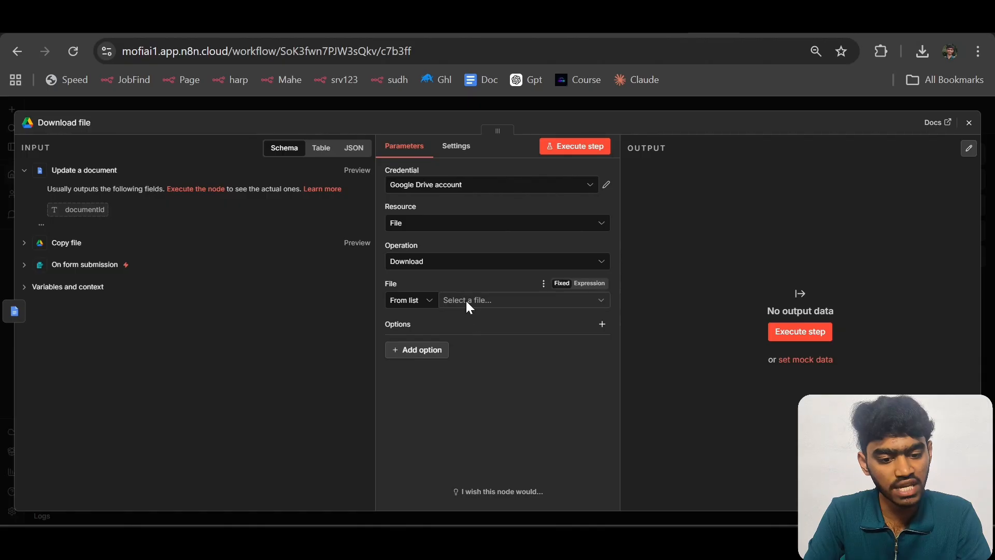
left_click(465, 300)
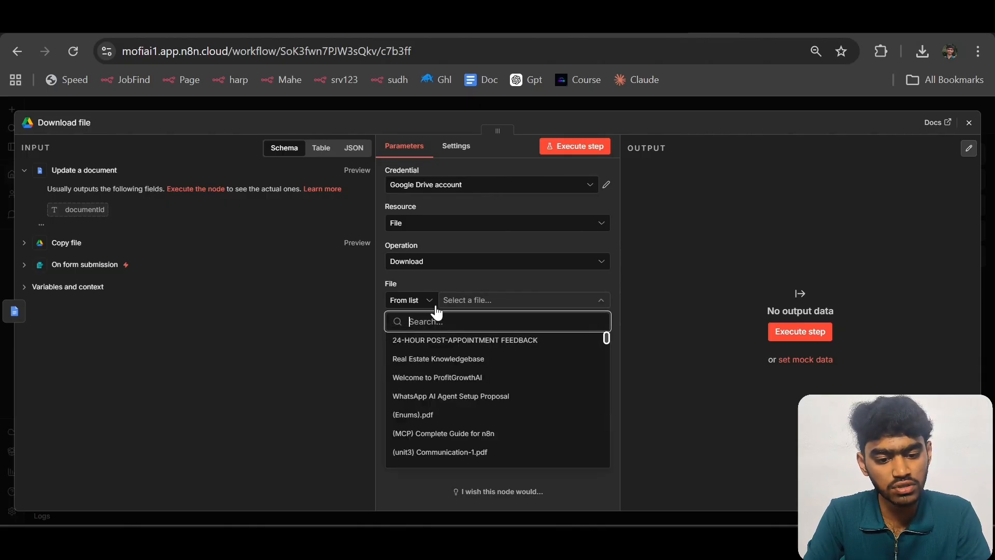
left_click(337, 300)
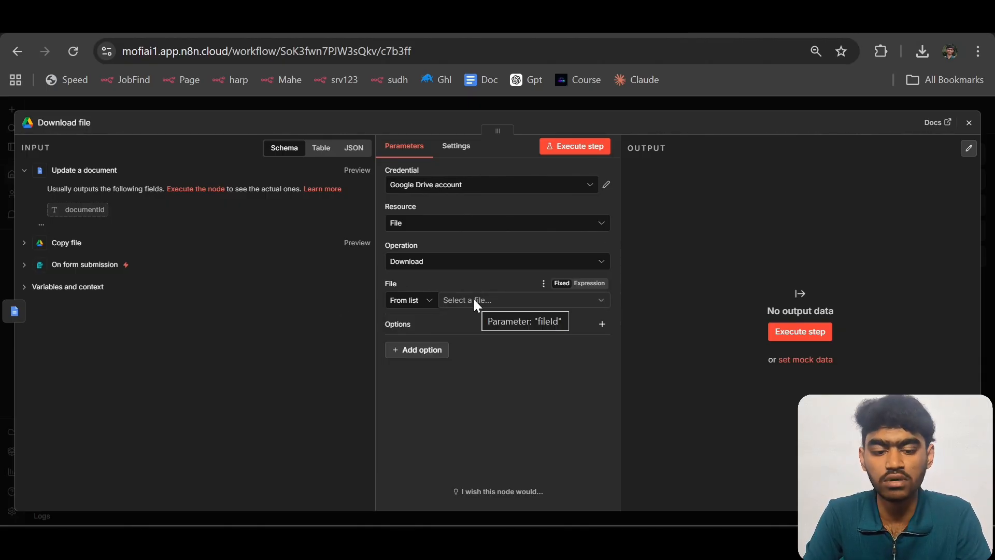
Step: Switch the file selector from 'From list' to 'By URL', leaving the URL empty, and close the node
left_click(421, 300)
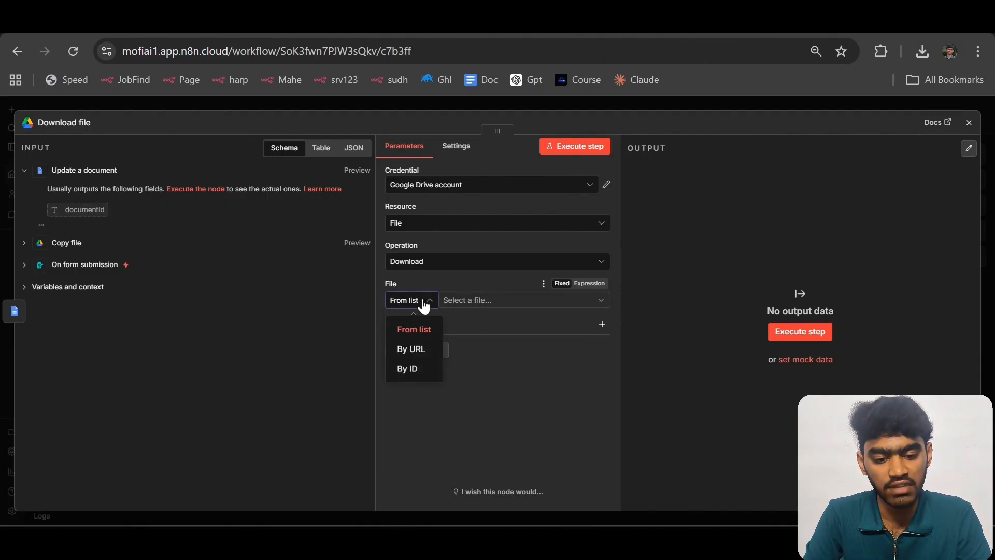
left_click(412, 350)
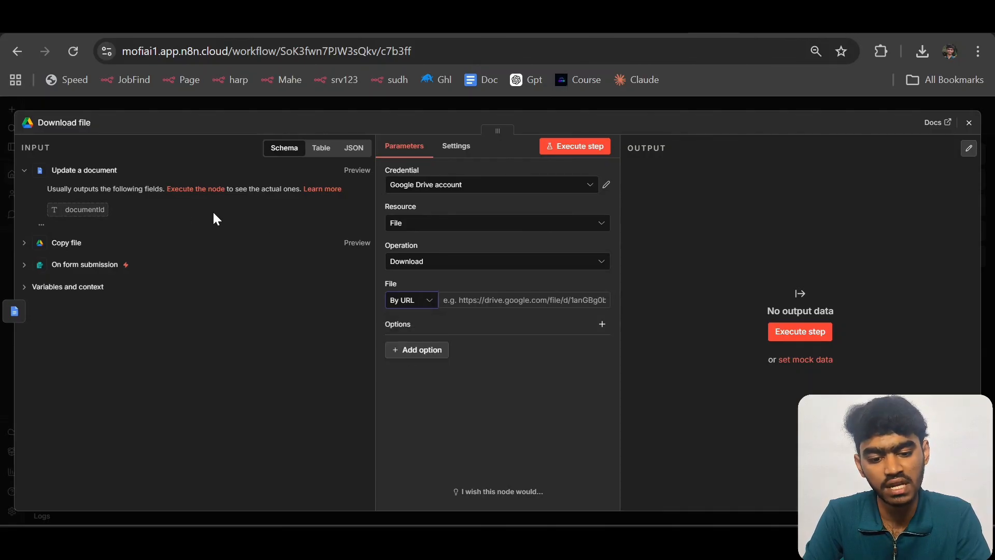
left_click(487, 300)
left_click(721, 263)
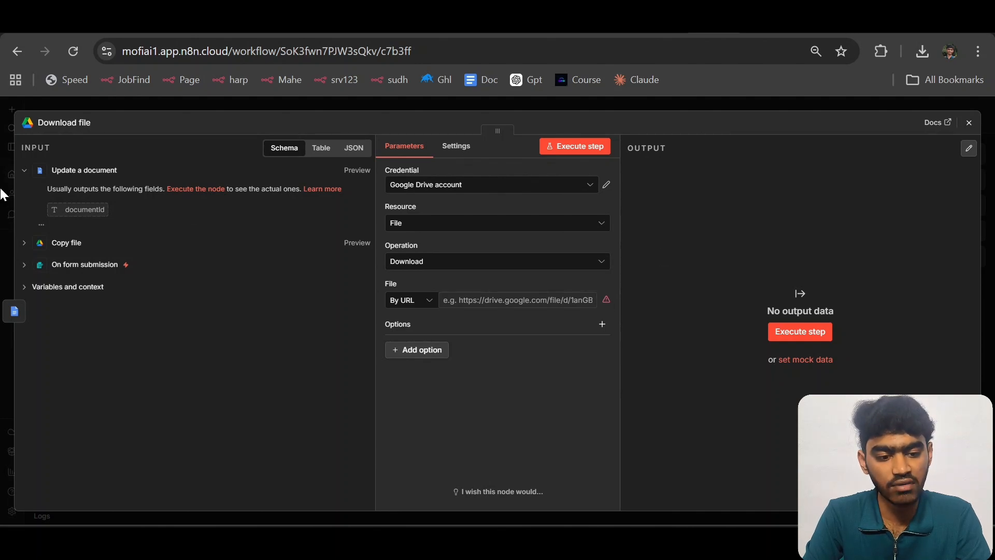
key("Escape")
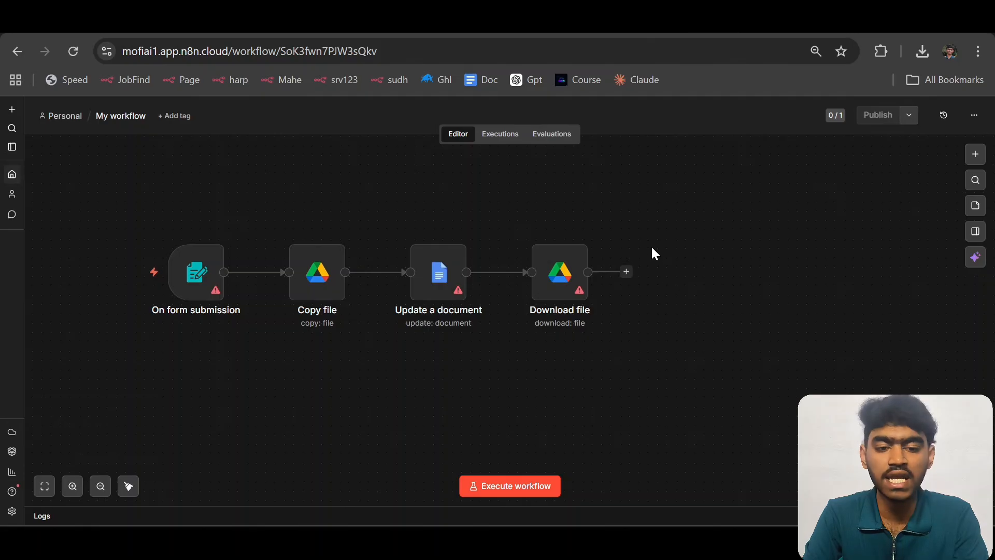
Step: Search 'em' after Download file and add Gmail's 'Send a message' action
scroll(653, 253, "right", 2)
left_click(586, 268)
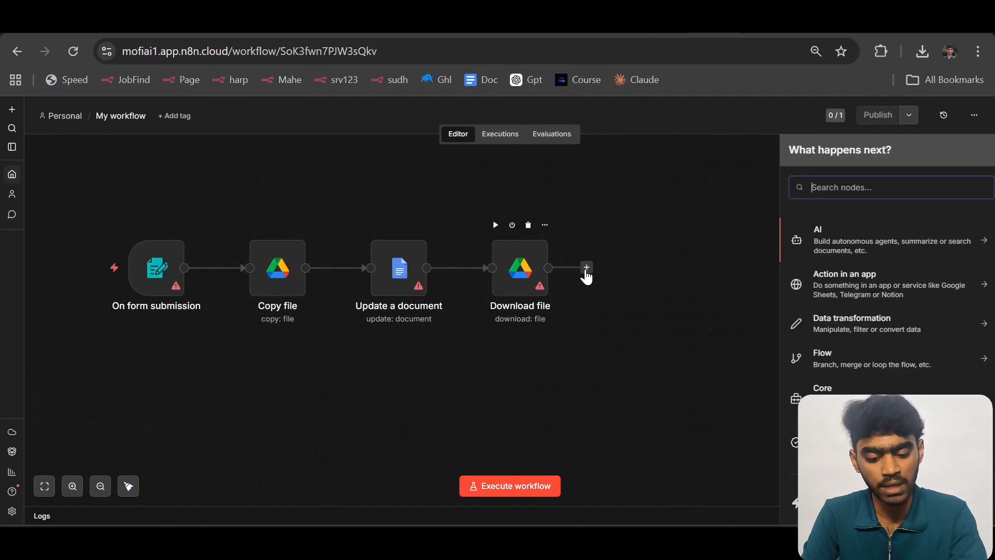
type("em")
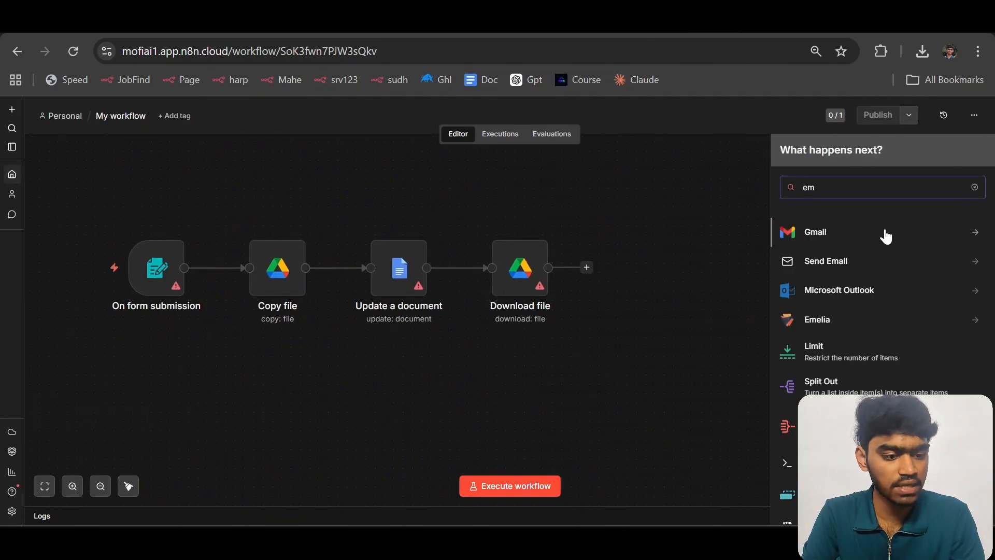
left_click(885, 236)
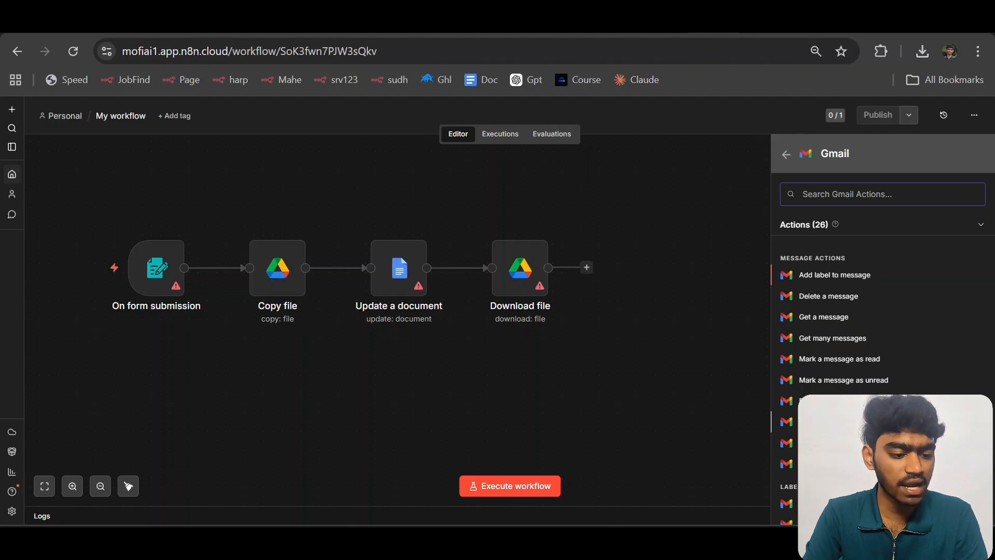
scroll(881, 413, "down", 1)
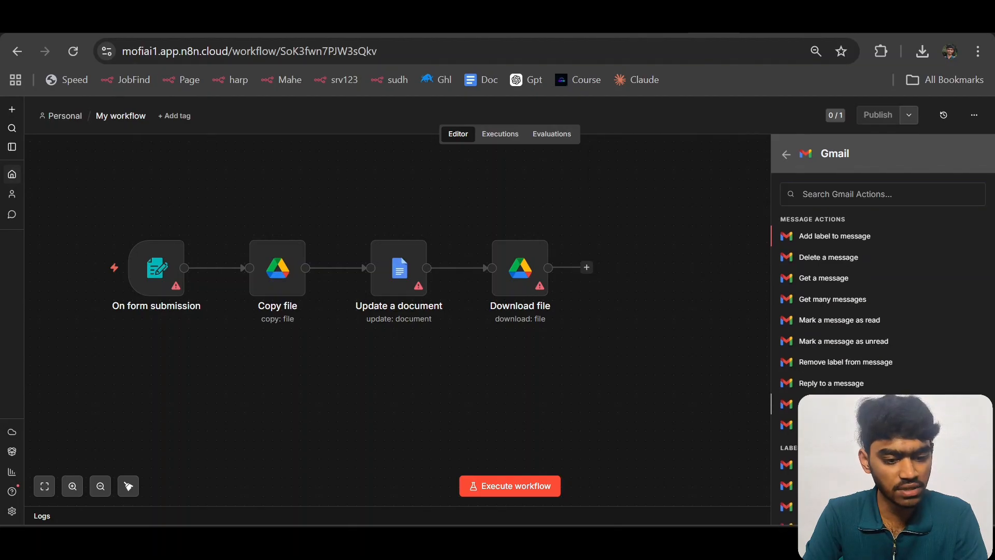
left_click(829, 404)
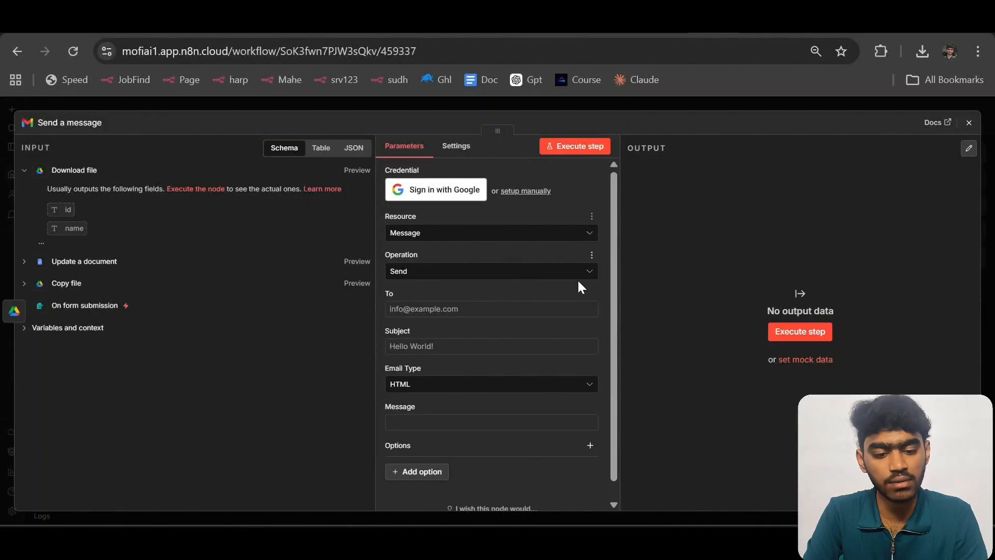
Step: Reopen the Send a message node and open its Add option dropdown, showing Attachments, BCC and CC
scroll(577, 279, "down", 1)
scroll(472, 256, "up", 1)
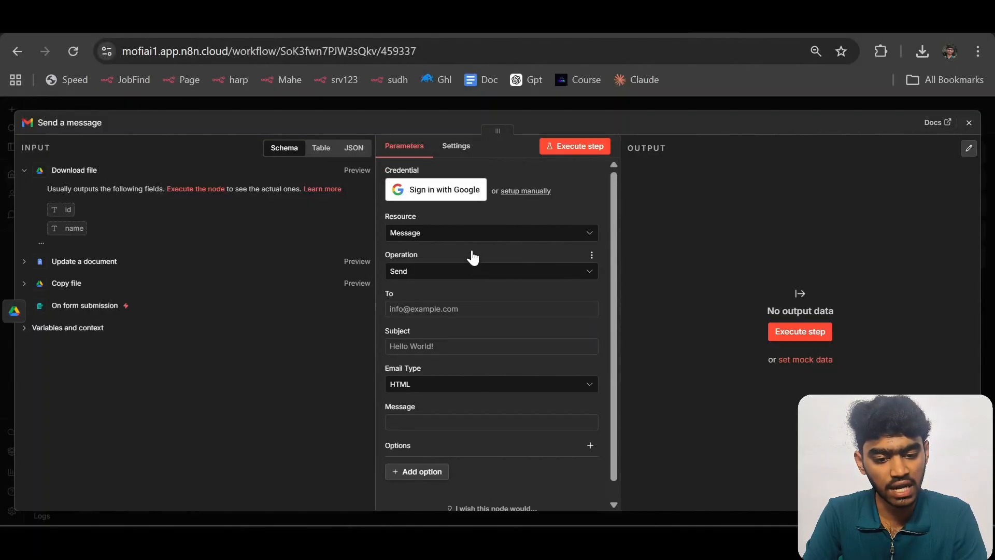
left_click(436, 309)
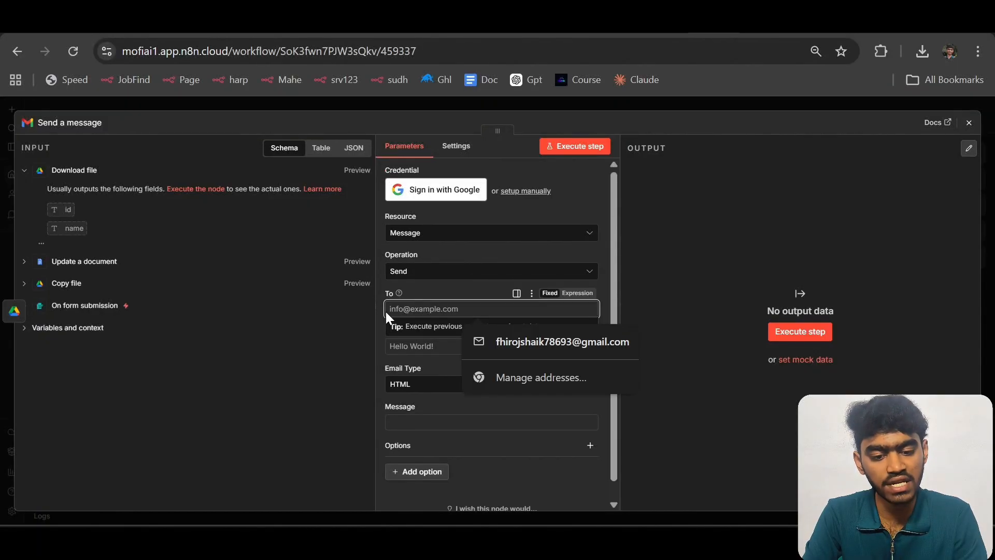
left_click(334, 389)
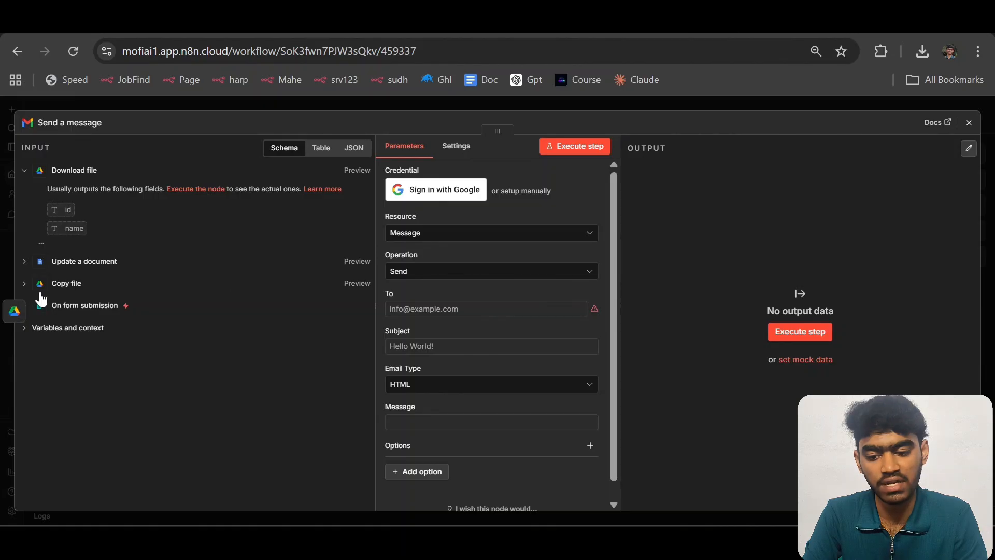
left_click(5, 253)
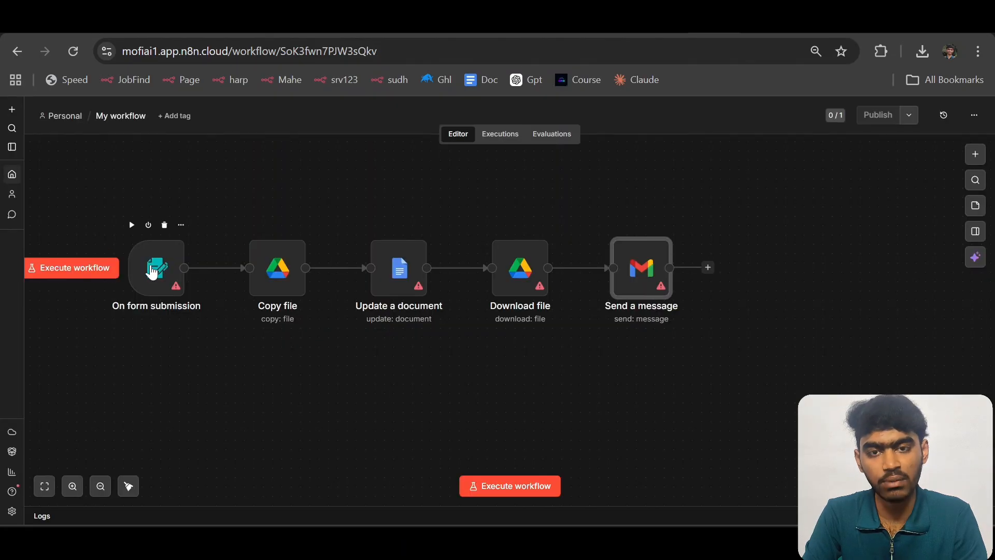
double_click(651, 264)
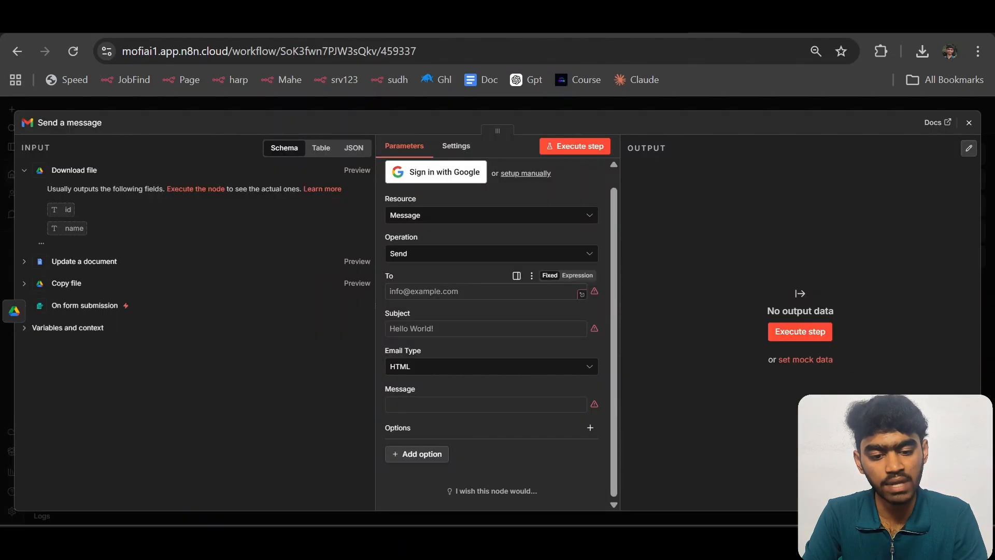
left_click(356, 340)
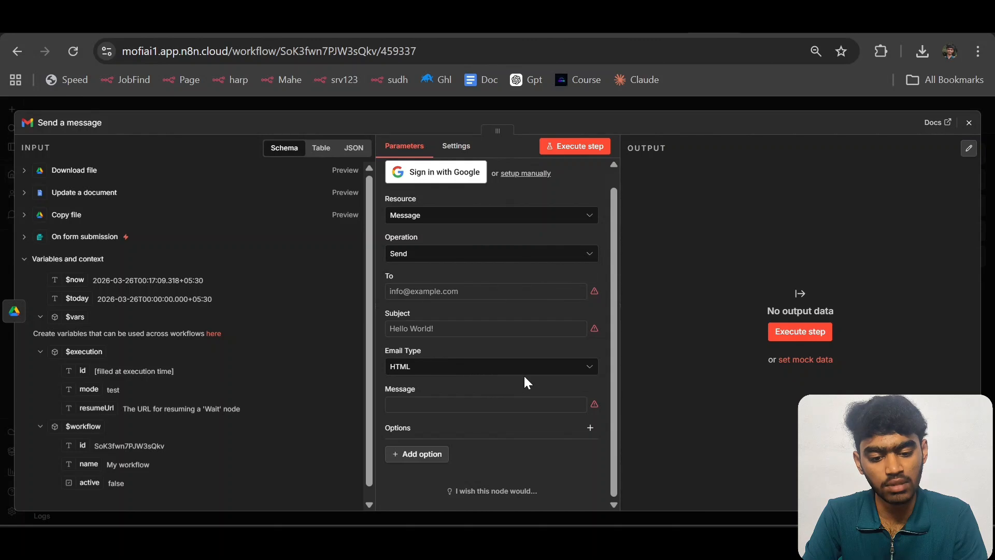
left_click(575, 422)
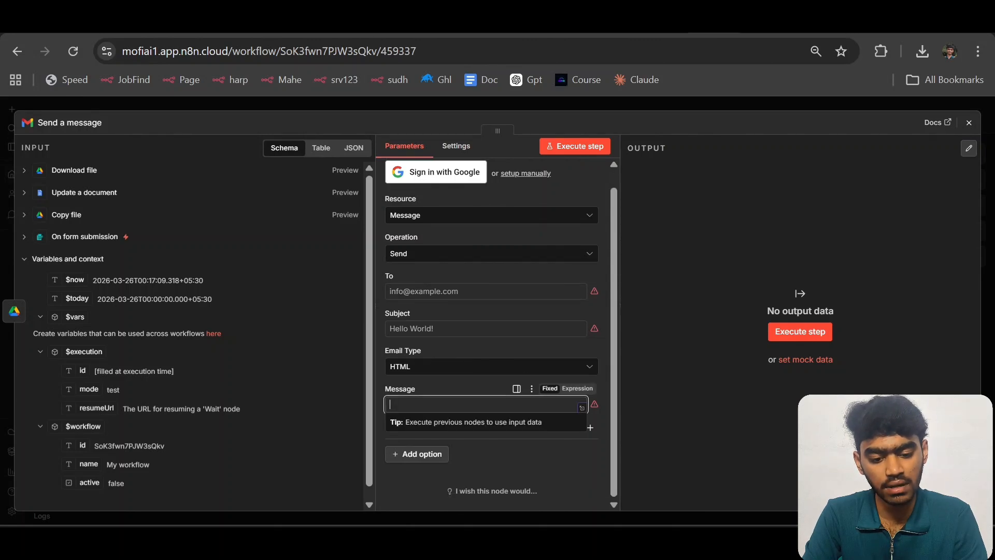
left_click(412, 454)
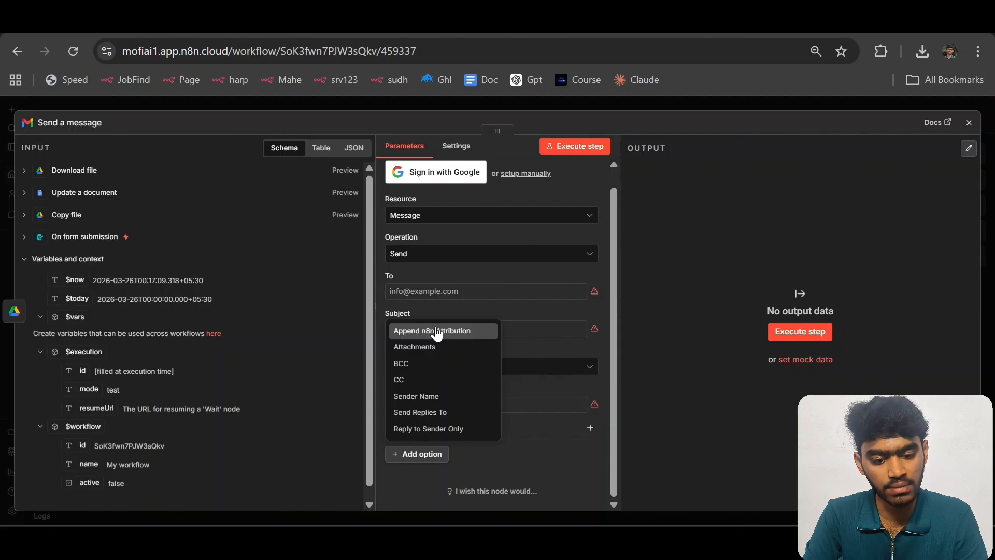
Step: Add an Attachments option with one attachment using the binary field name 'data'
left_click(458, 345)
scroll(457, 342, "down", 1)
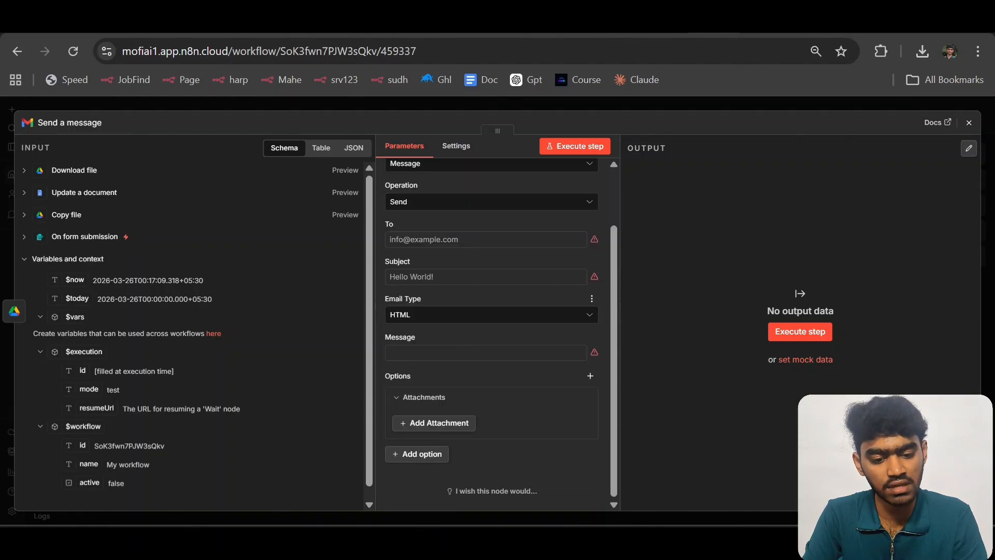
left_click(430, 424)
scroll(436, 402, "down", 2)
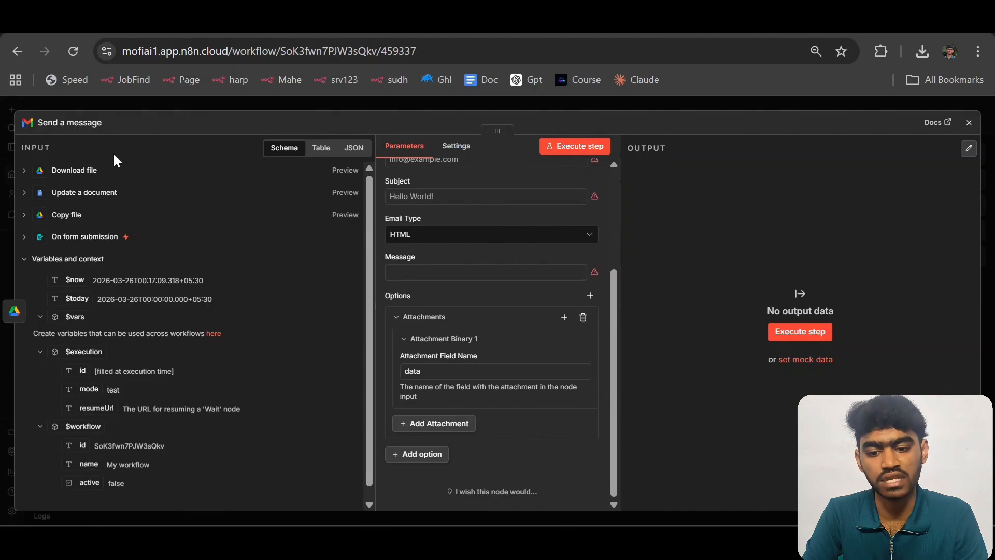
left_click(106, 171)
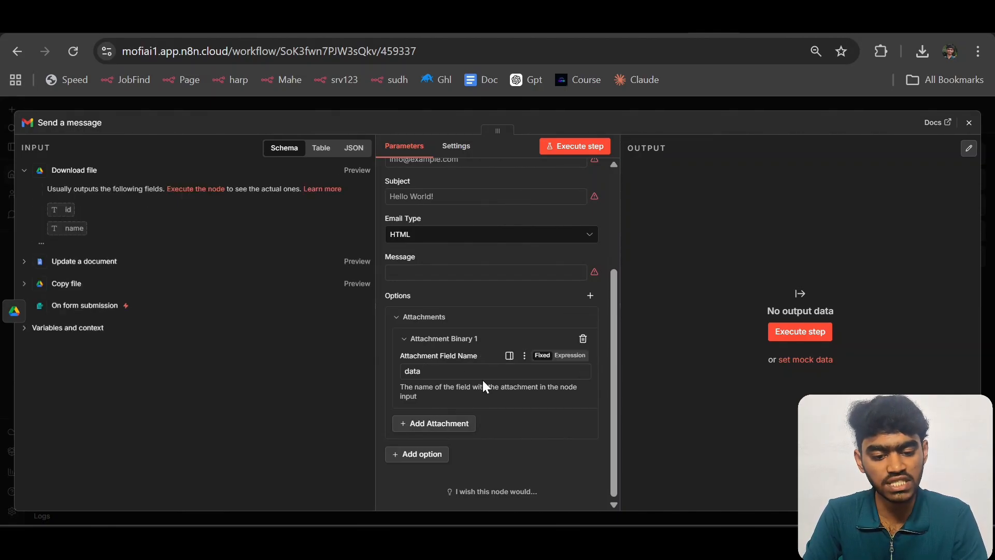
left_click_drag(95, 189, 56, 189)
left_click(33, 172)
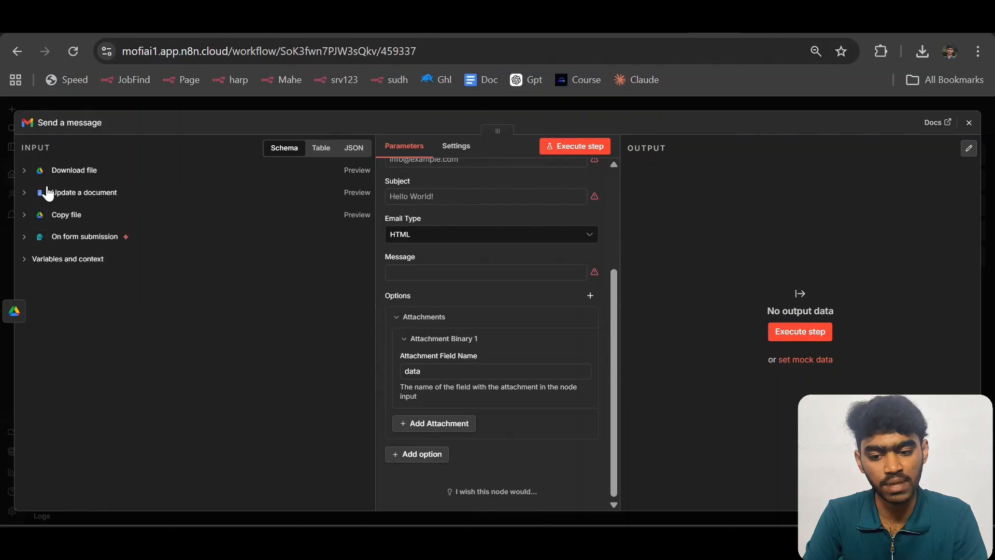
left_click(446, 370)
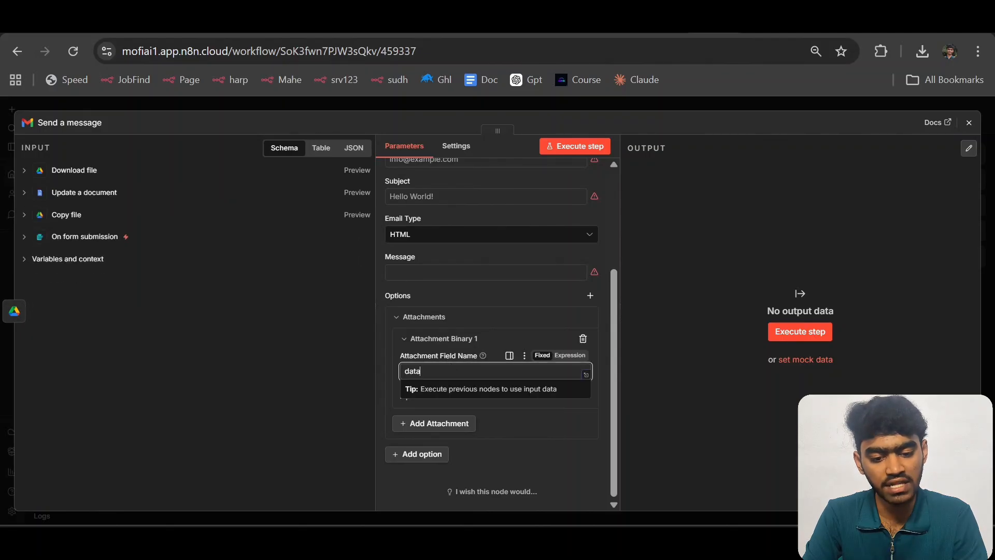
left_click(680, 237)
scroll(529, 274, "up", 1)
left_click(481, 327)
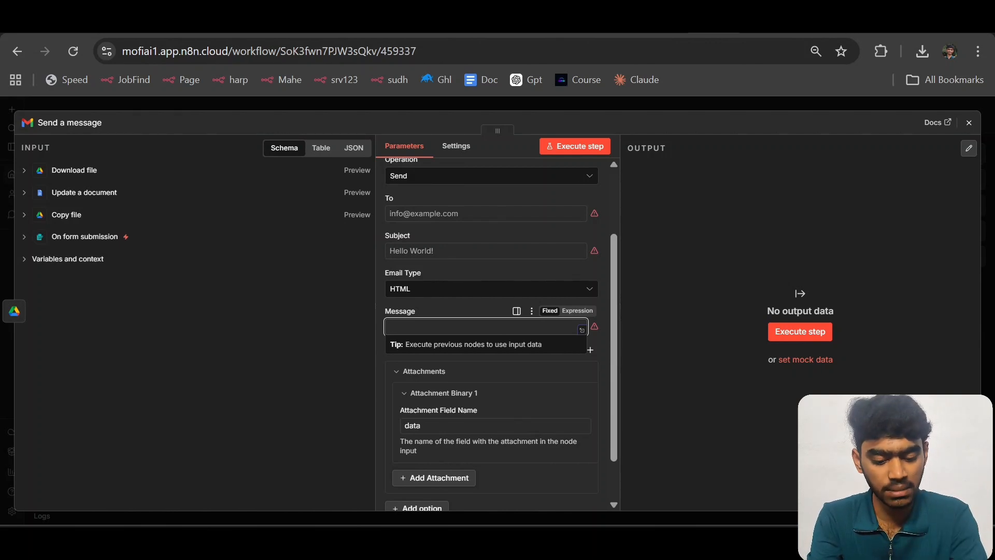
Step: Write the message body 'This is contract pdf' and set the email format to Text
type("This is contract pdf")
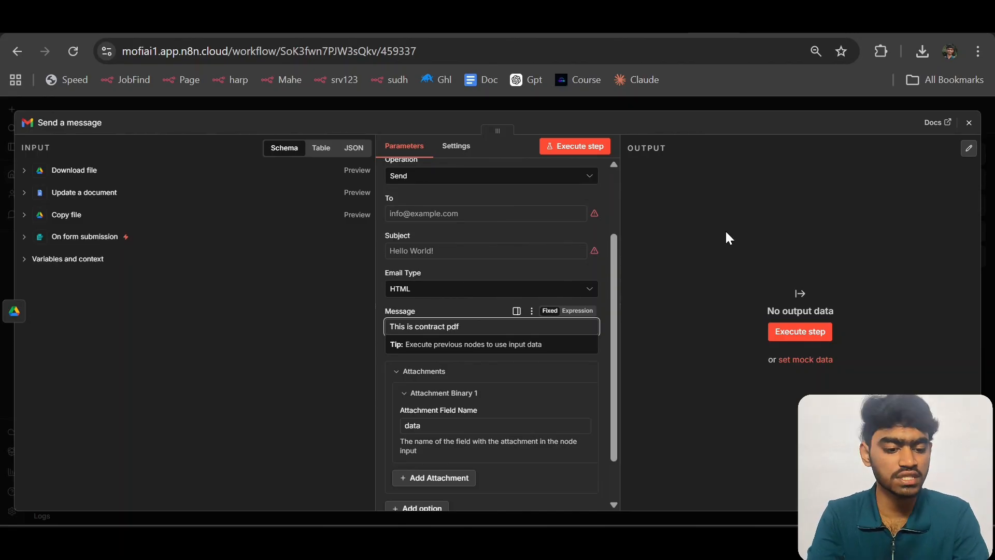
left_click(730, 236)
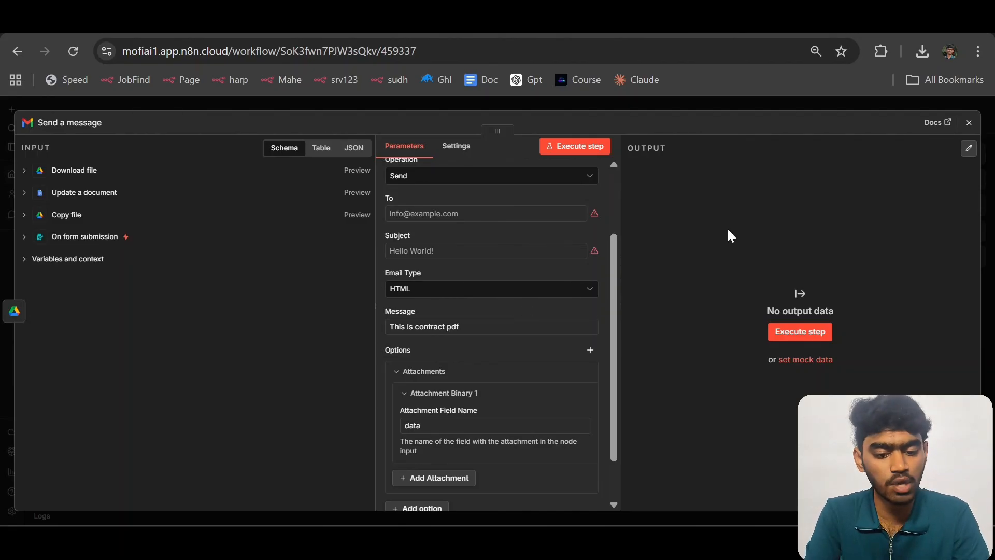
left_click(475, 292)
left_click(444, 319)
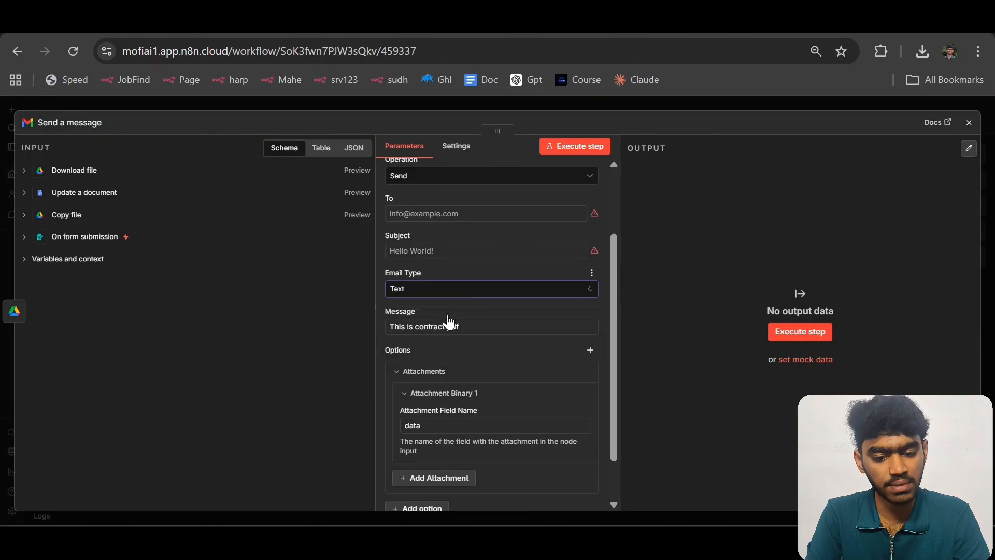
Step: Leave the To field empty, dismiss the address suggestions, and close the Send a message node
scroll(550, 289, "up", 1)
left_click(539, 276)
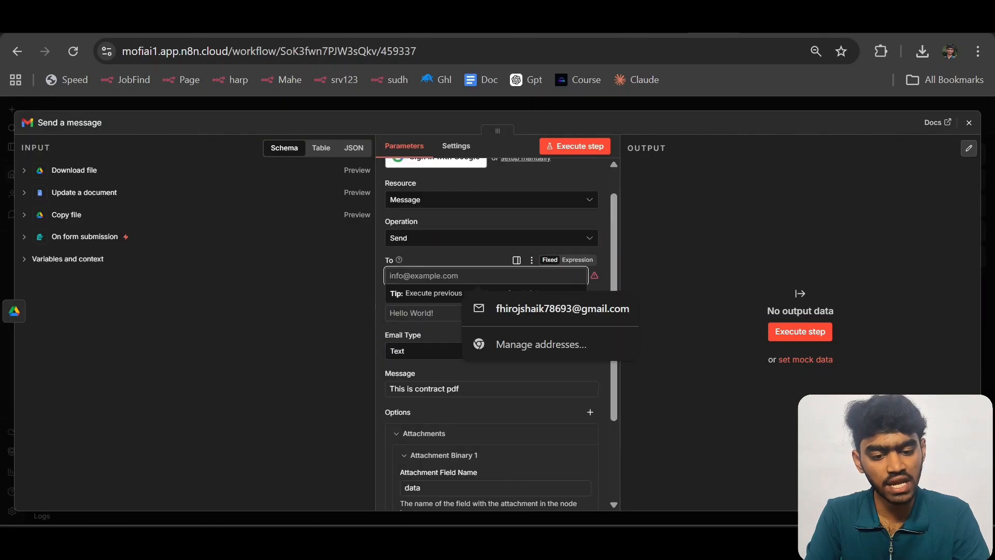
left_click(582, 315)
left_click(681, 169)
scroll(582, 278, "up", 1)
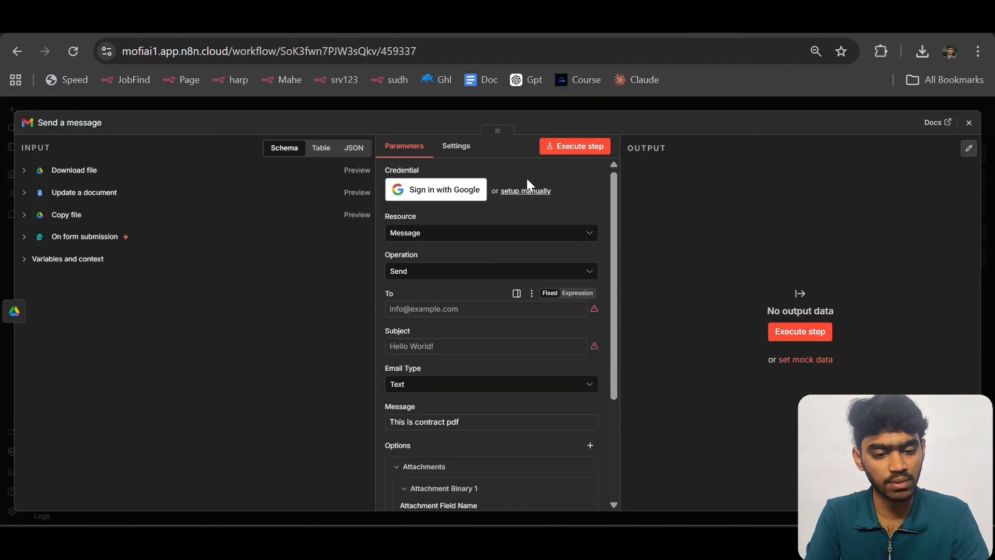
key("Escape")
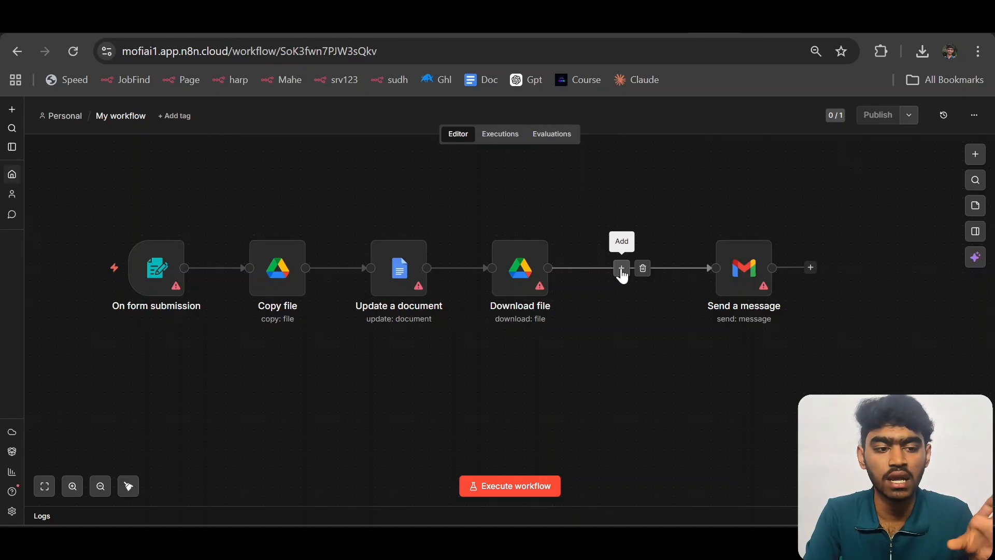
Step: Insert a Google Drive 'Upload file' step, targeting My Drive root, between Download file and Send a message
left_click(622, 268)
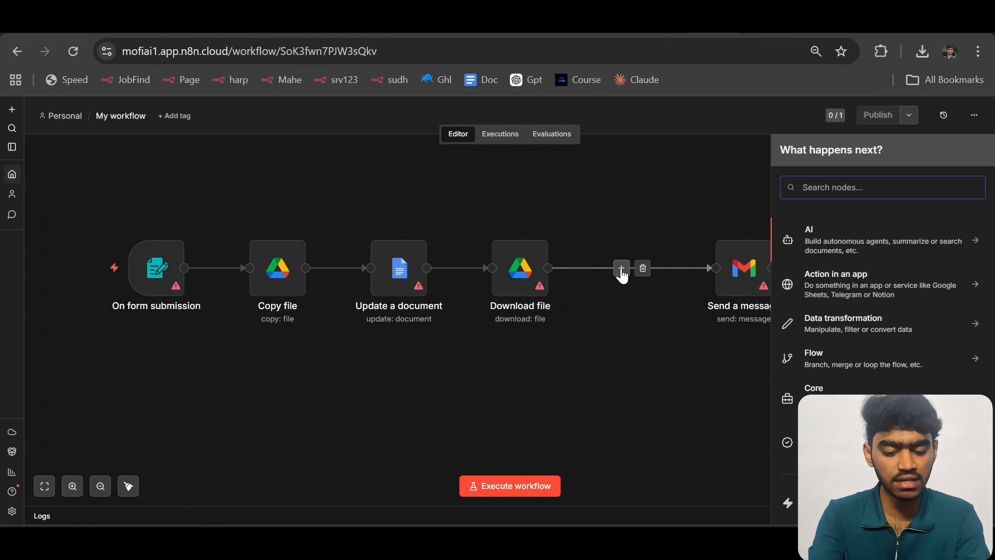
type("driv")
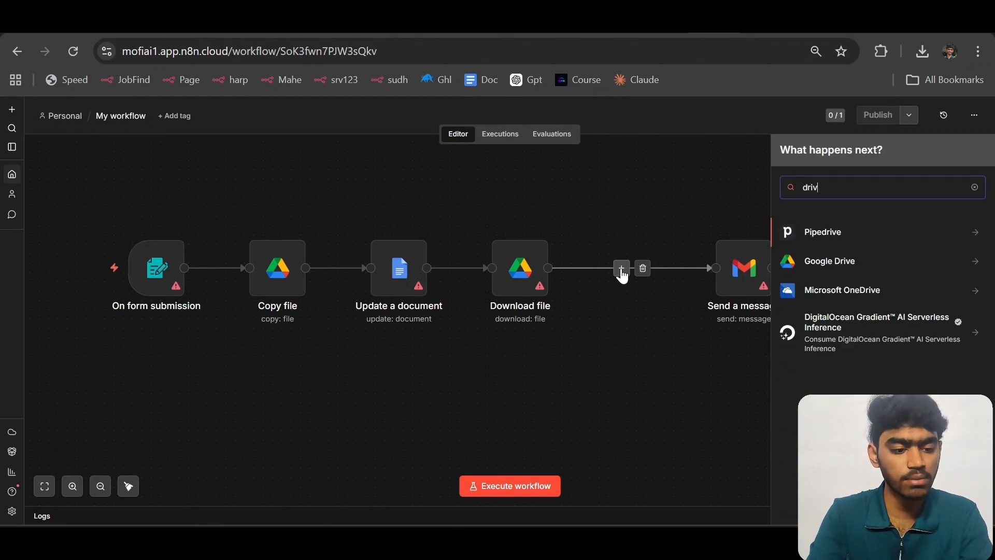
left_click(883, 268)
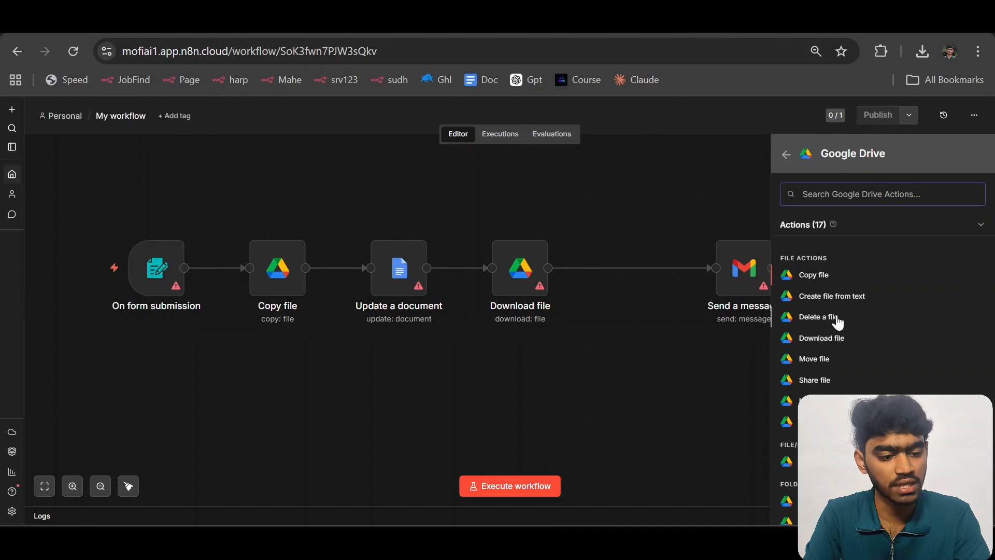
scroll(836, 318, "down", 2)
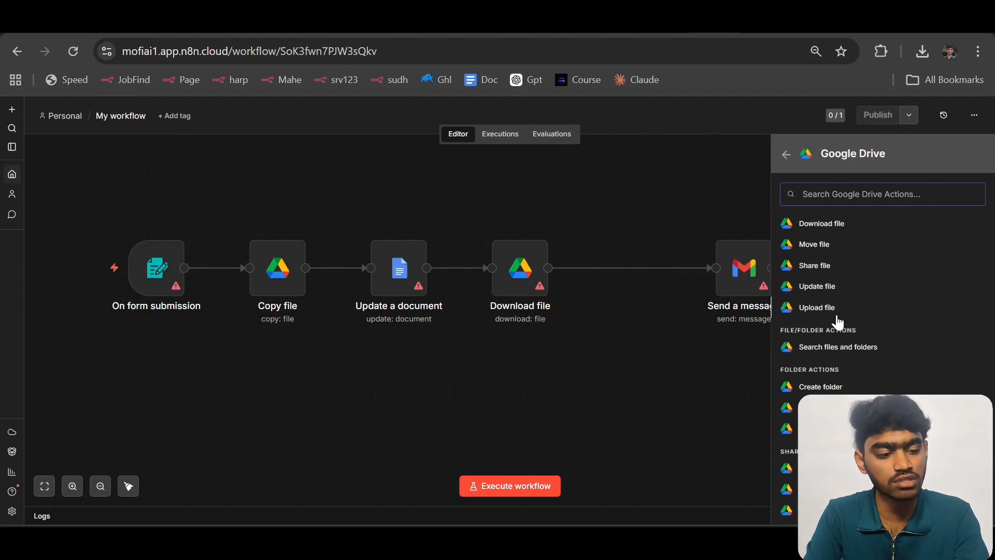
scroll(838, 322, "up", 2)
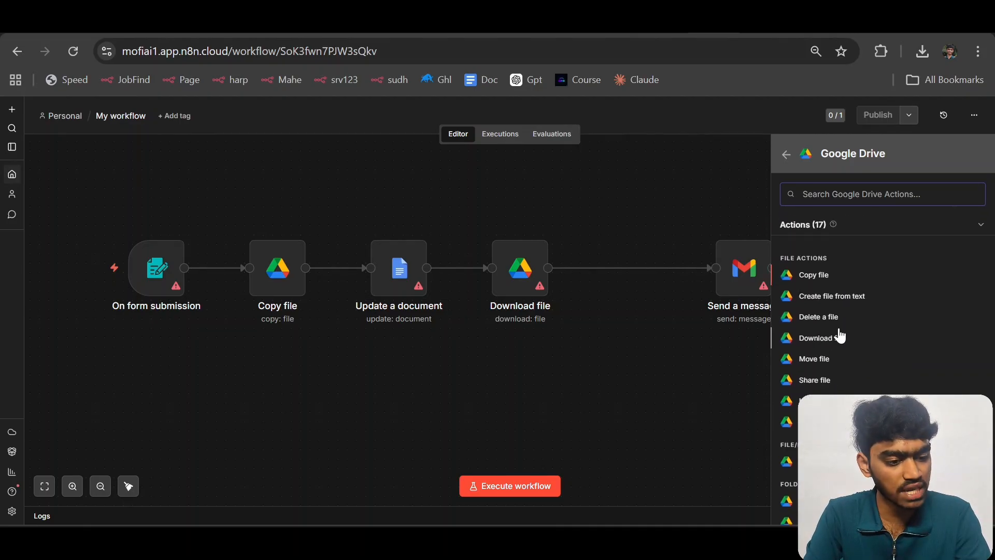
scroll(840, 335, "down", 3)
scroll(840, 311, "up", 1)
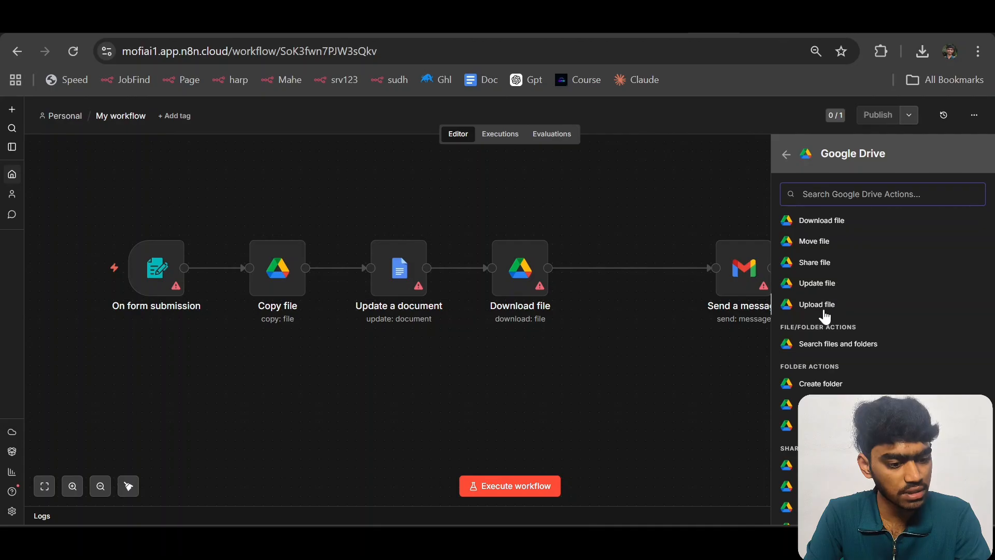
left_click(824, 314)
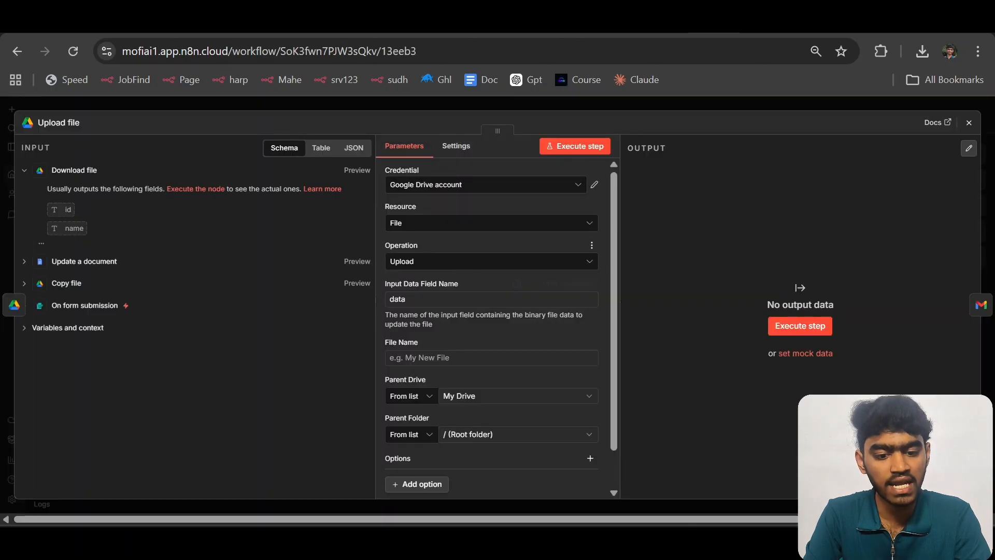
scroll(472, 273, "down", 1)
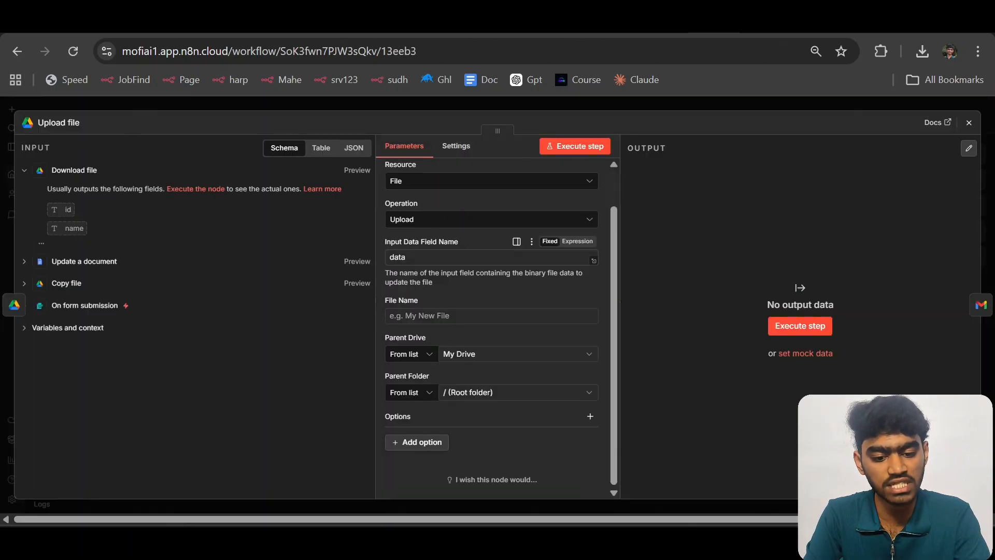
scroll(472, 274, "up", 1)
key("ctrl+Tab")
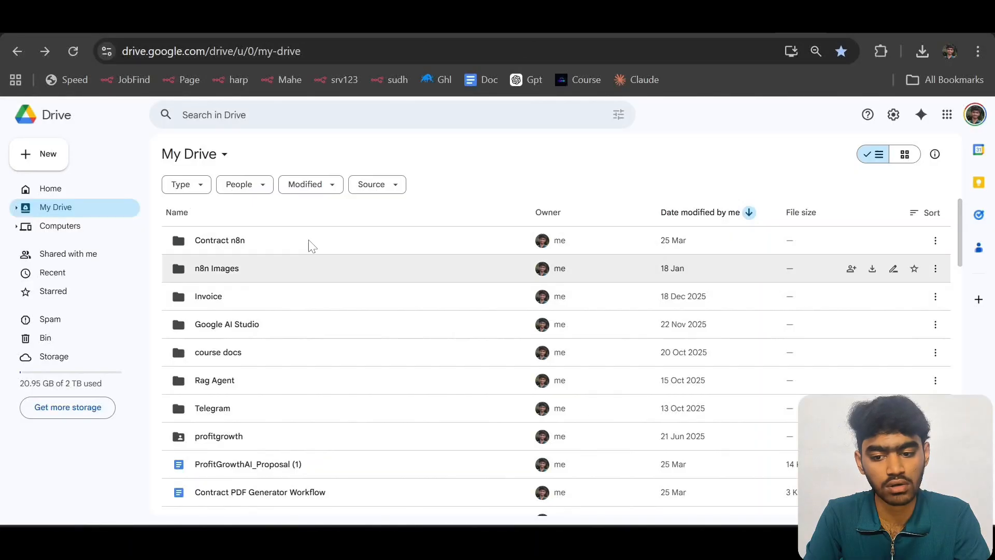
Step: Open the Contract n8n folder in My Drive, revealing the 'Contract for Demo' PDF
left_click(261, 240)
double_click(241, 238)
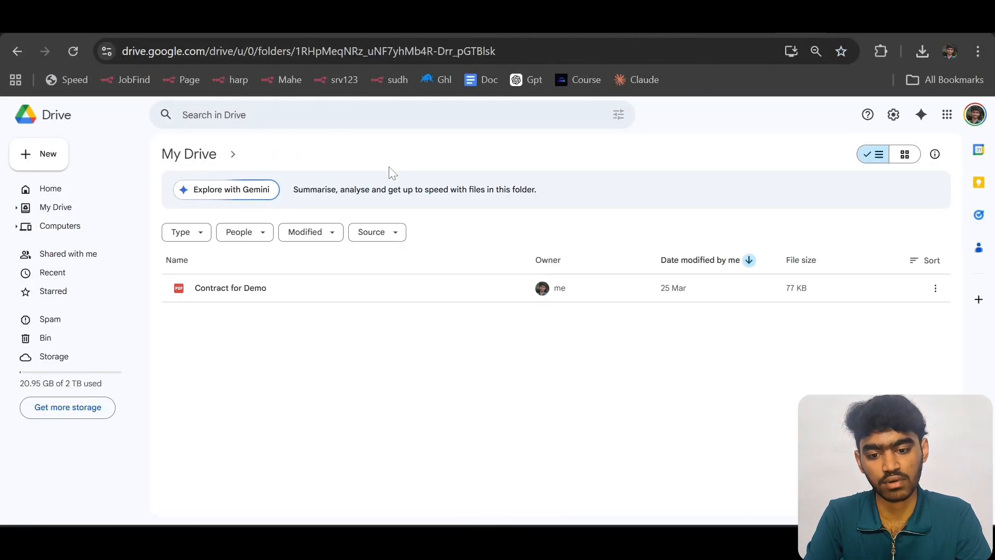
left_click(45, 163)
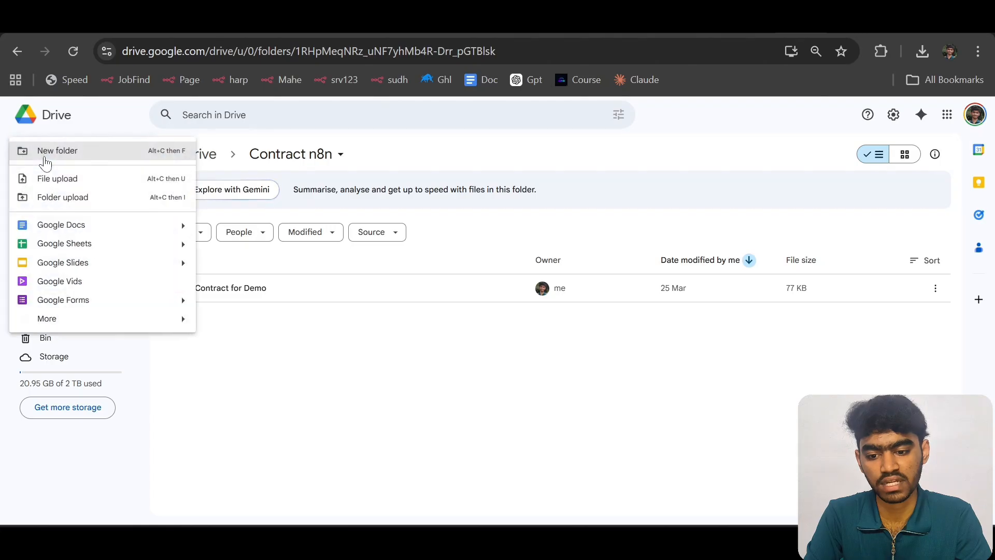
left_click(416, 148)
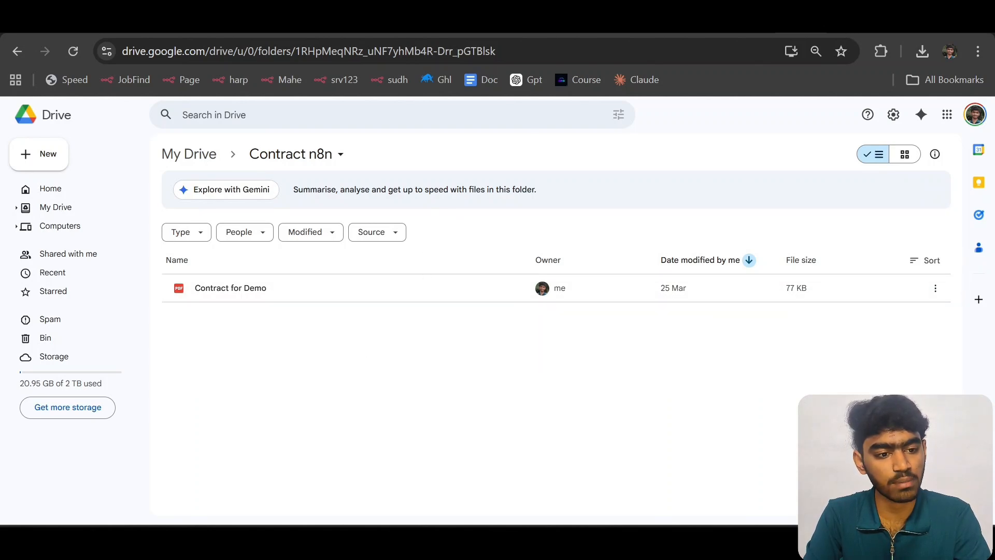
Step: Keep the Upload file operation and set its parent folder to Contract n8n
left_click(718, 21)
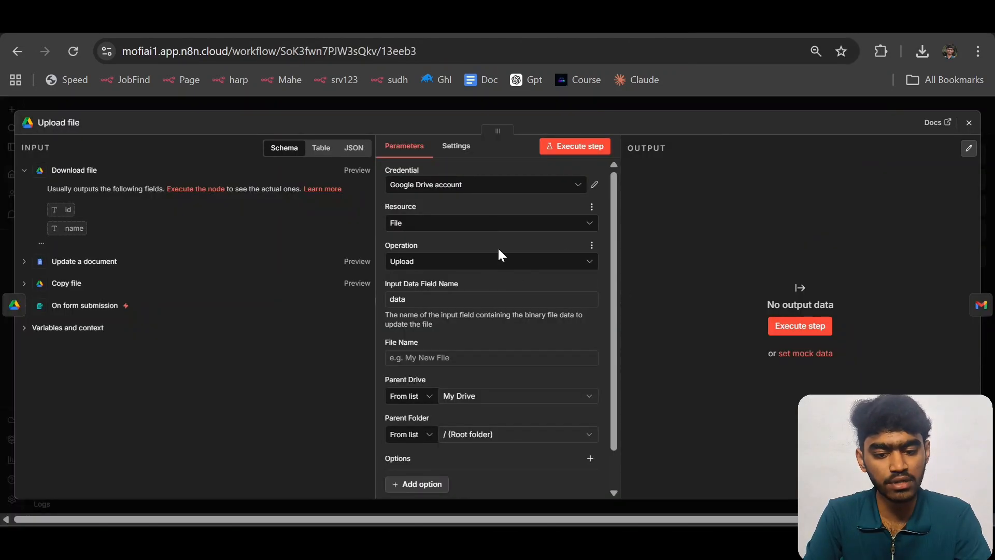
scroll(462, 311, "down", 1)
left_click(446, 223)
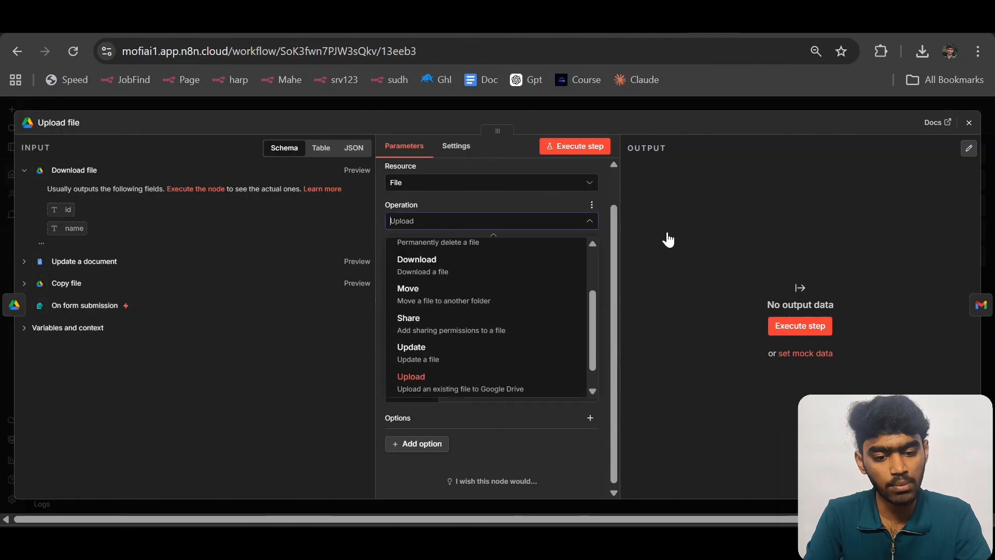
left_click(761, 243)
scroll(464, 403, "up", 1)
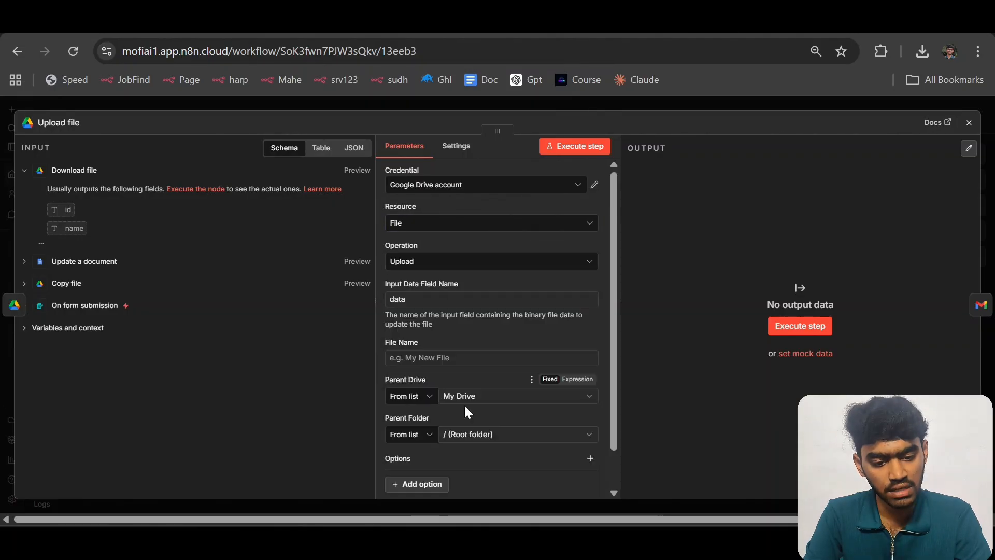
scroll(465, 403, "down", 1)
left_click(474, 393)
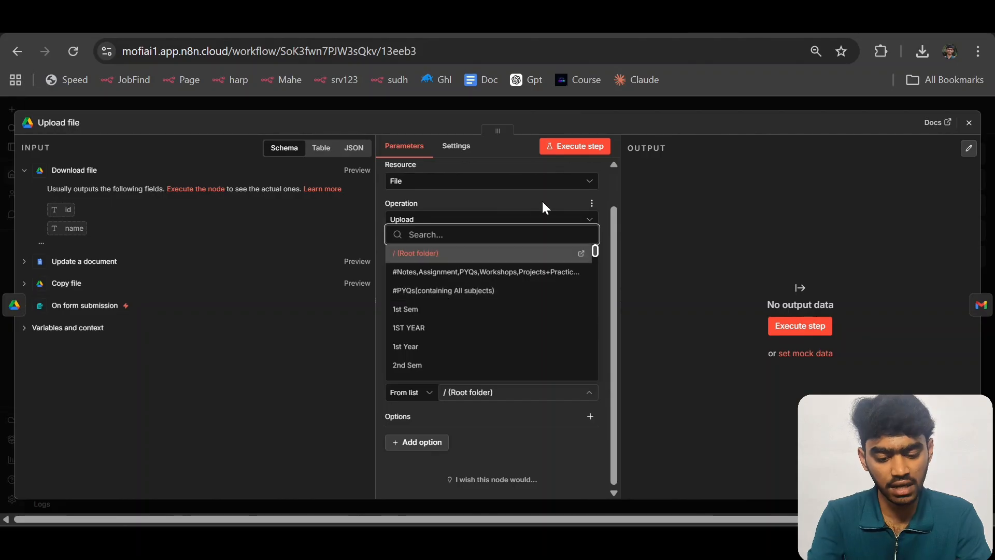
type("cont")
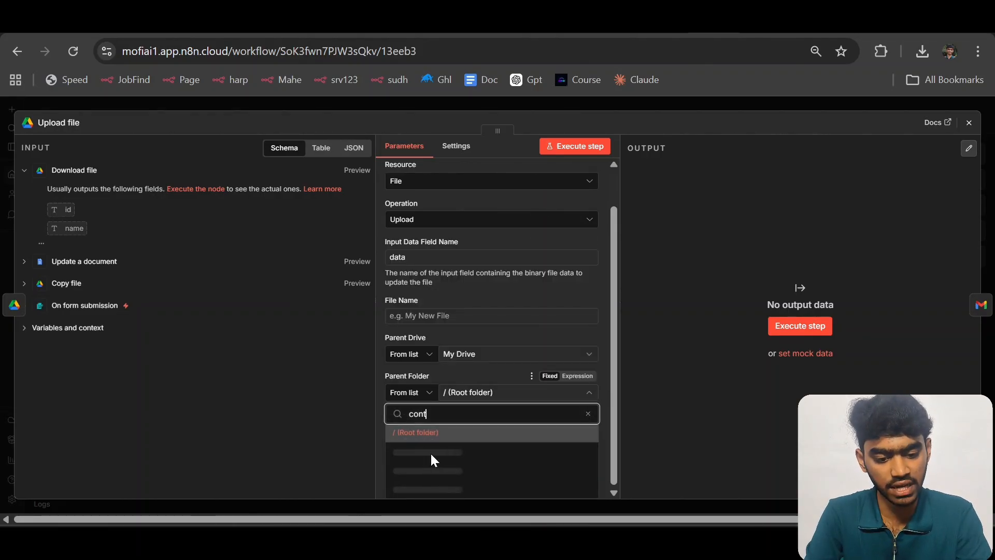
left_click(437, 452)
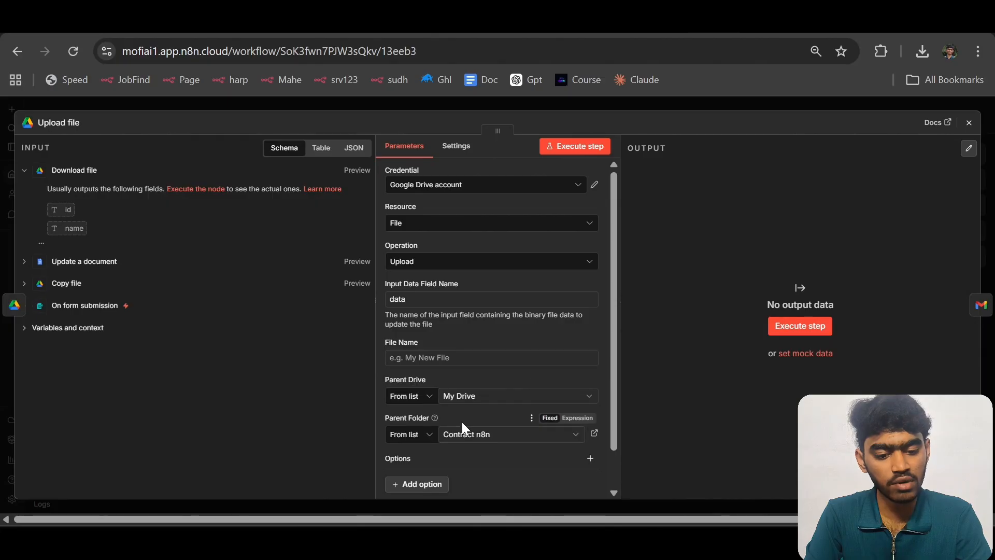
left_click(3, 184)
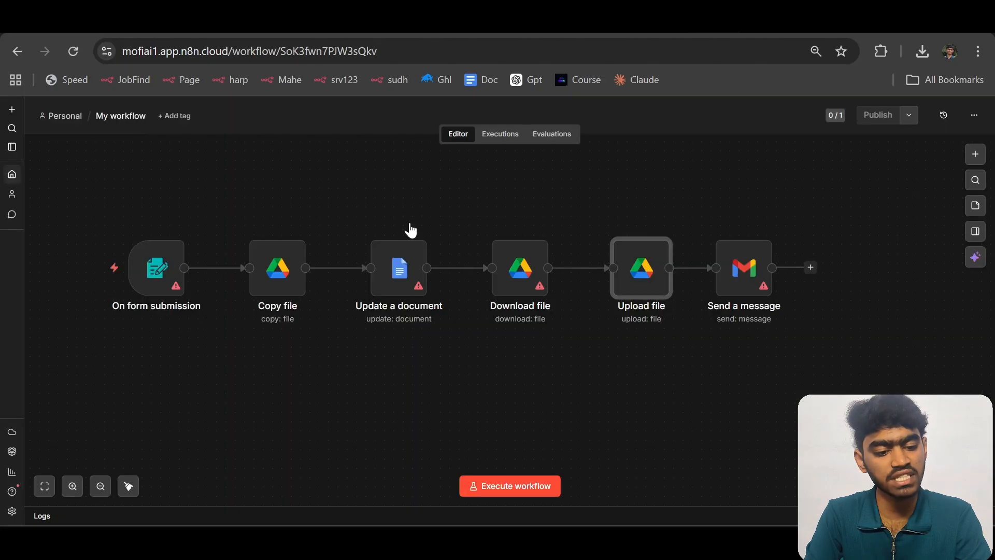
scroll(503, 184, "right", 1)
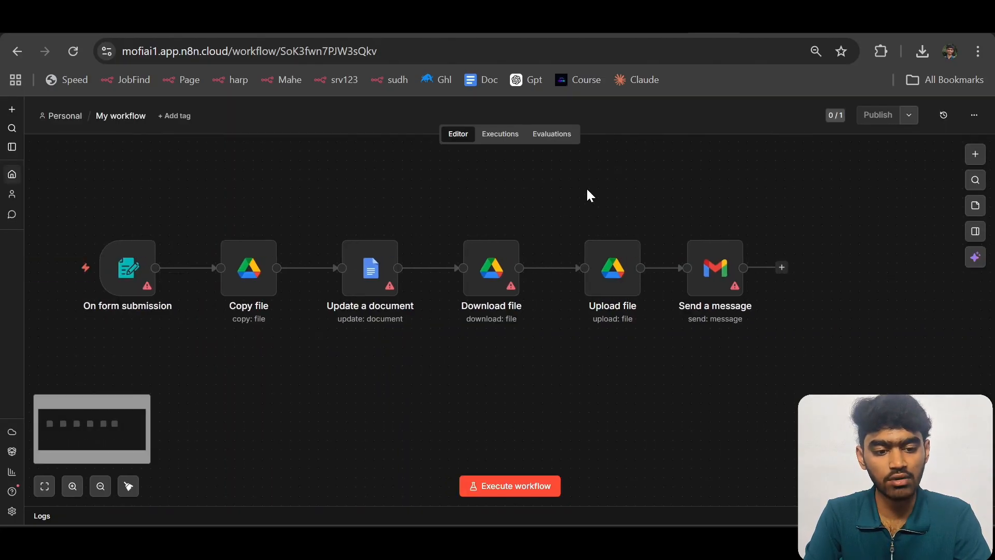
scroll(588, 193, "left", 2)
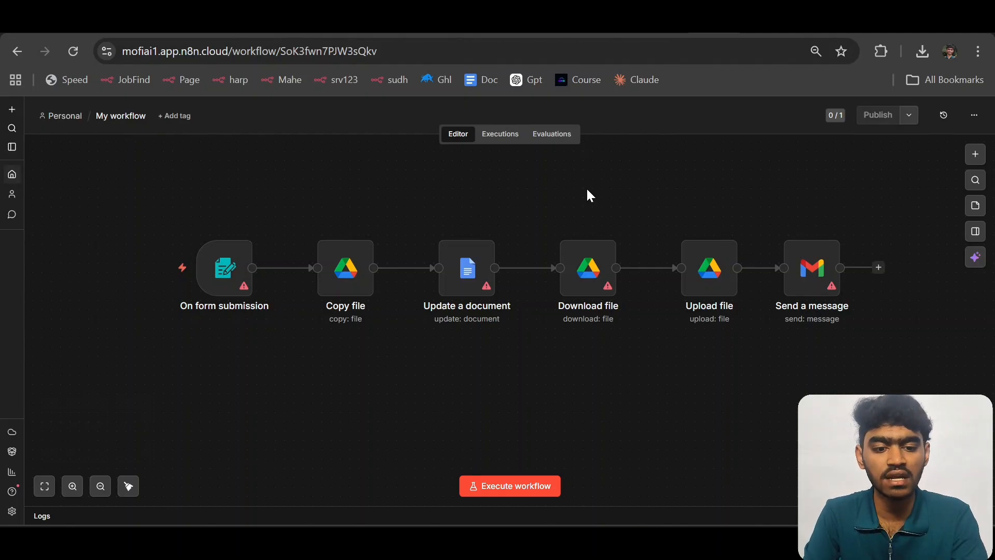
scroll(588, 191, "right", 2)
scroll(588, 191, "up", 1)
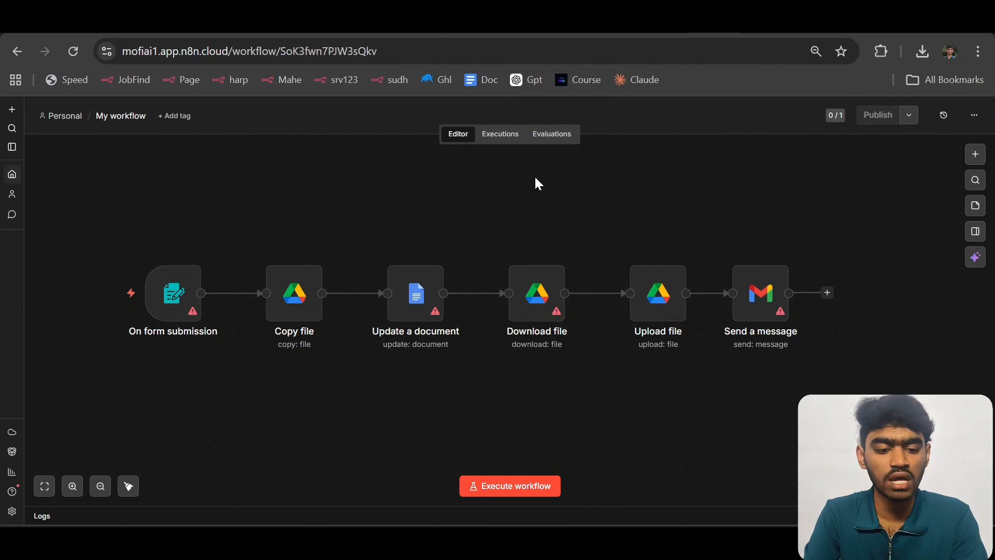
mouse_move(175, 239)
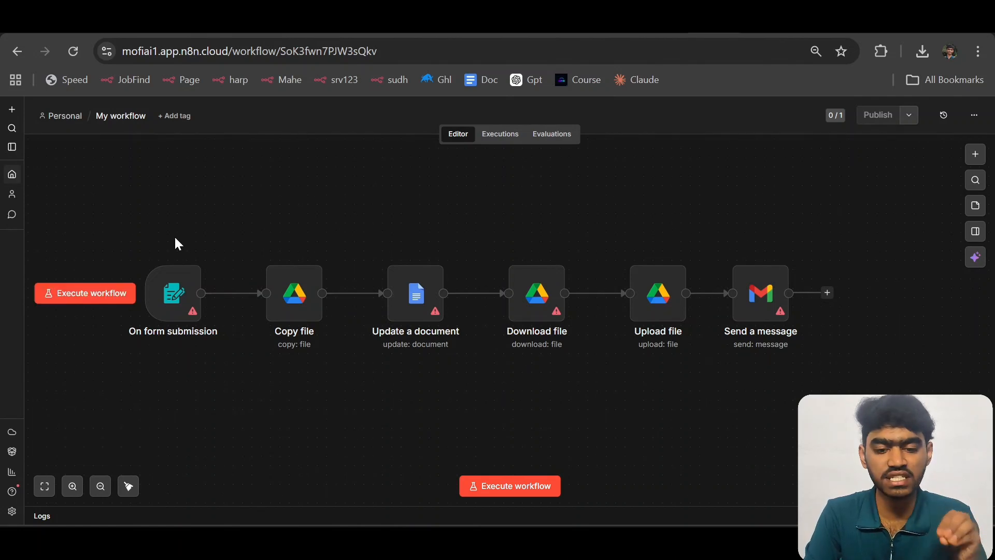
left_click_drag(115, 230, 926, 378)
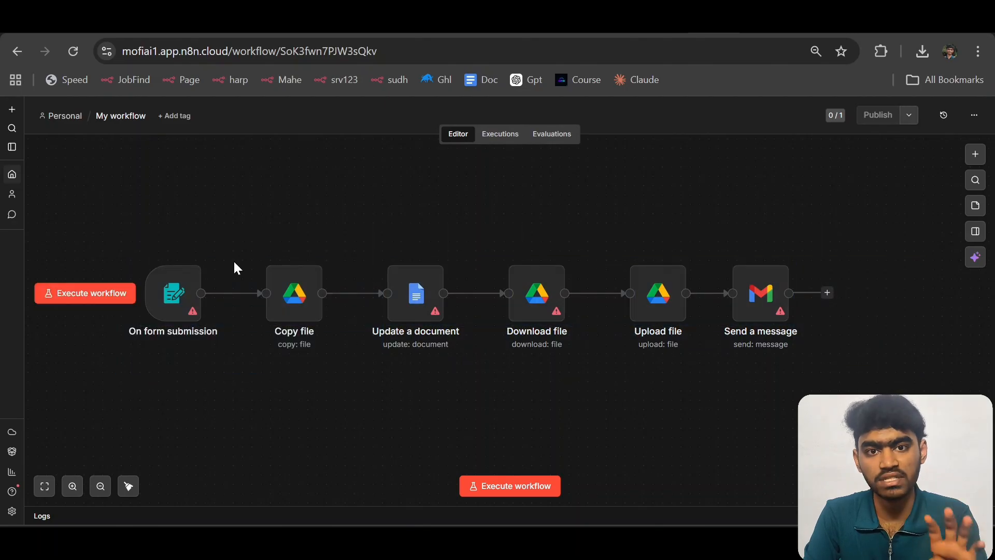
left_click(174, 289)
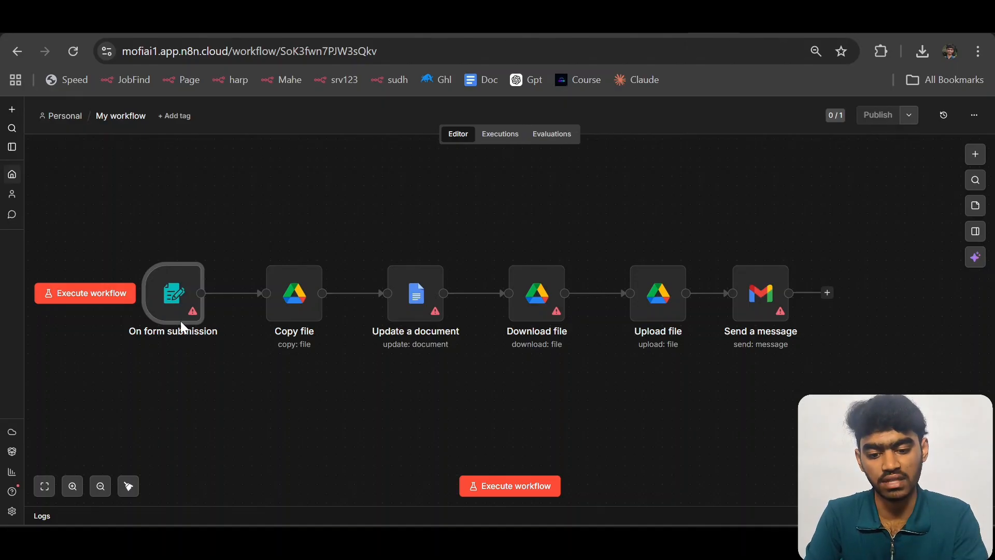
Step: Check that the Copy file node copies the AI AUTOMATION SERVICE AGREEMENT document
double_click(306, 295)
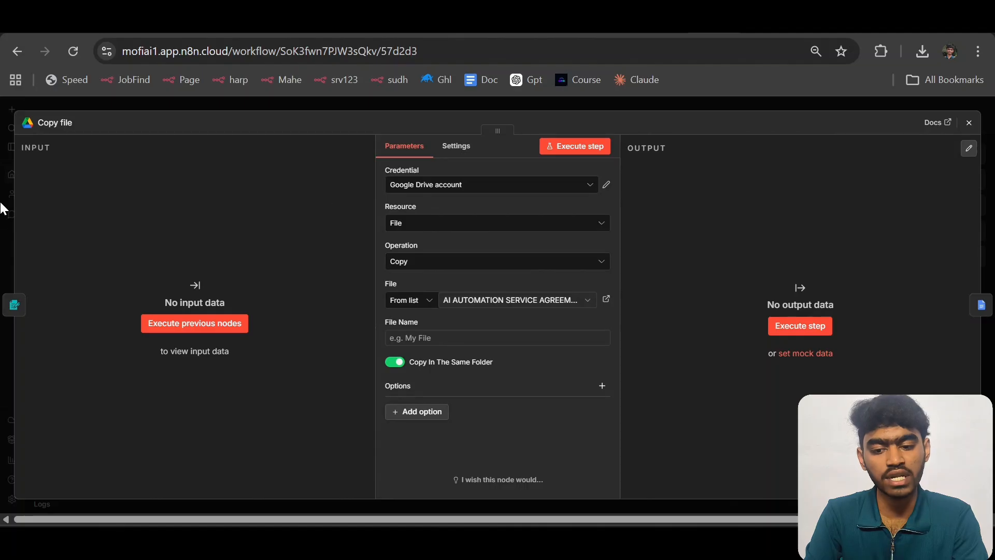
left_click(2, 215)
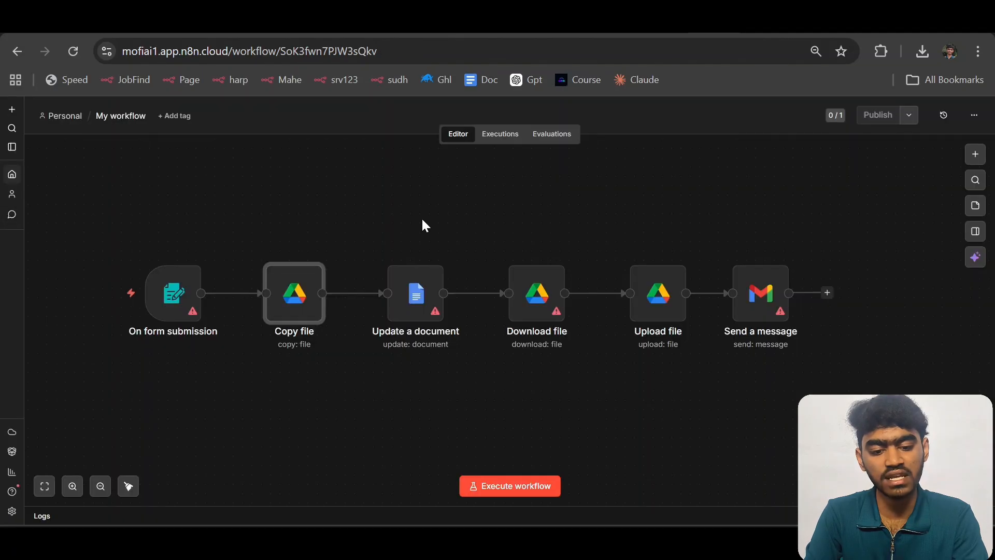
double_click(276, 302)
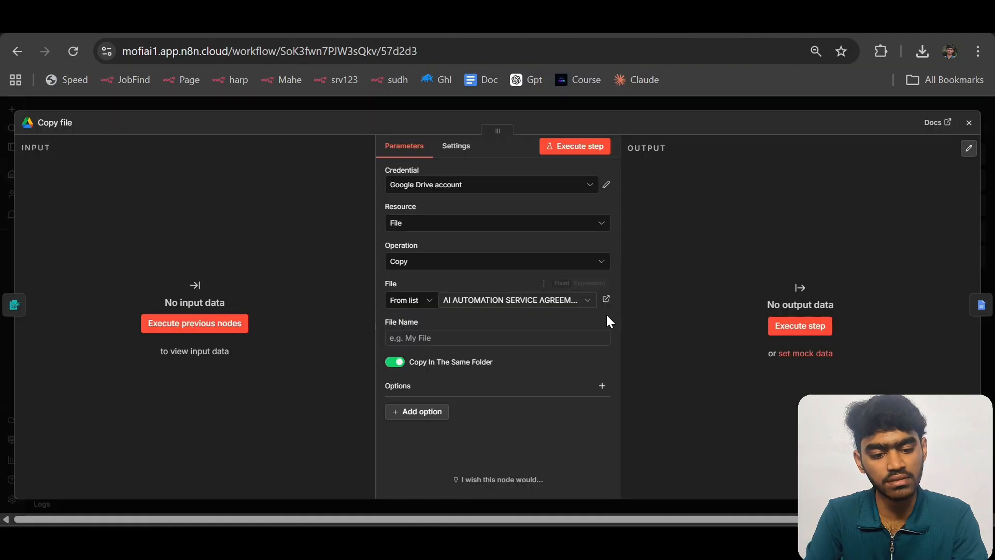
left_click(527, 303)
left_click(655, 219)
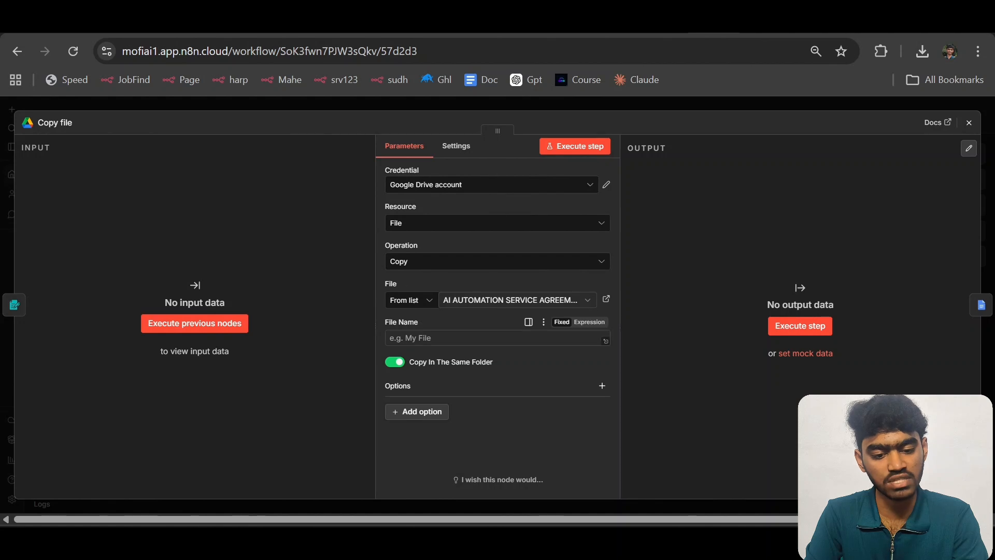
Step: Look at the still-blank copy file name, then close the Copy file settings
left_click(480, 338)
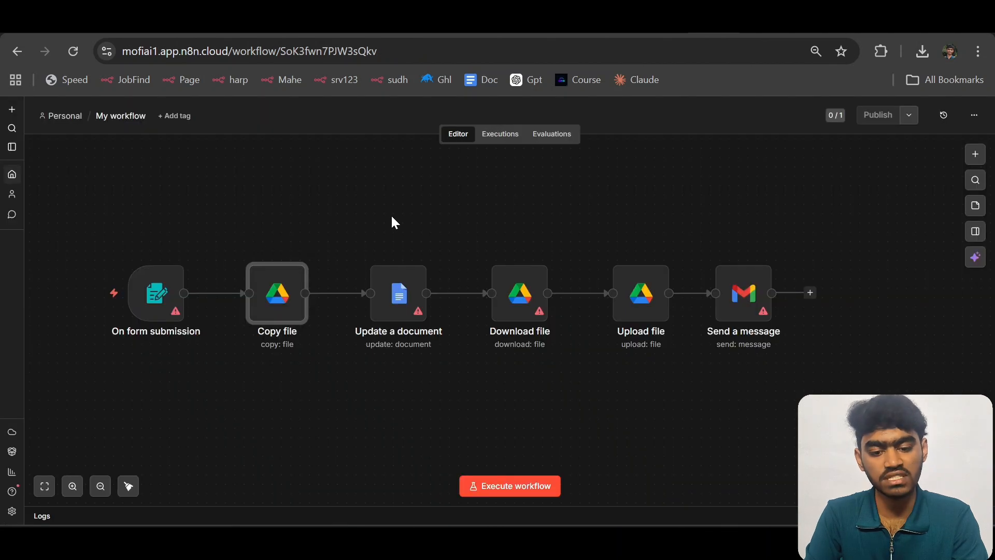
scroll(392, 223, "right", 1)
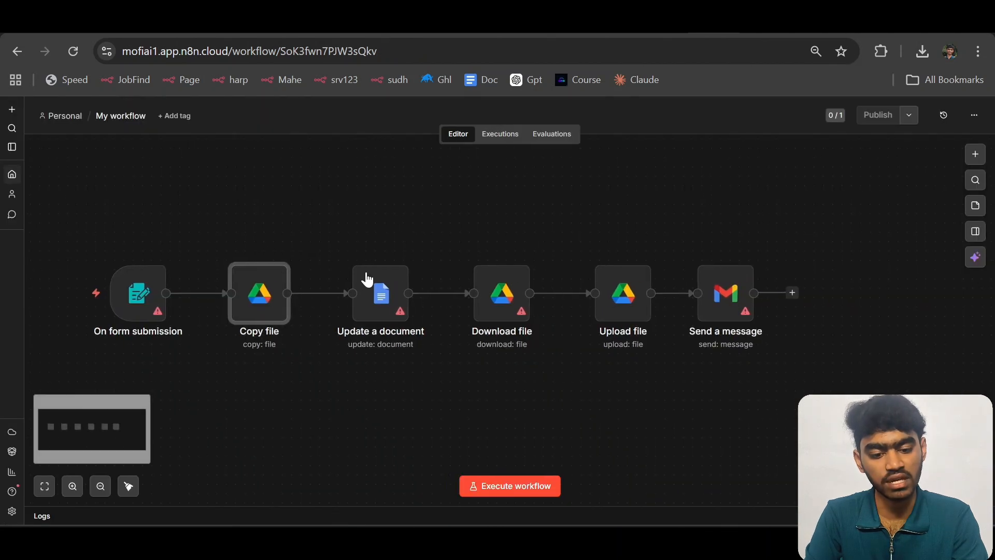
double_click(367, 279)
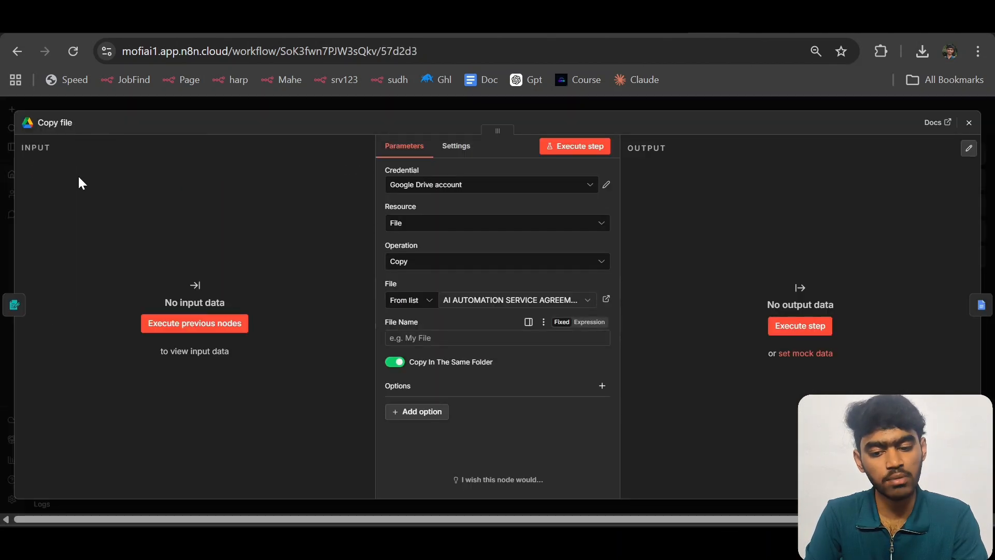
left_click(4, 169)
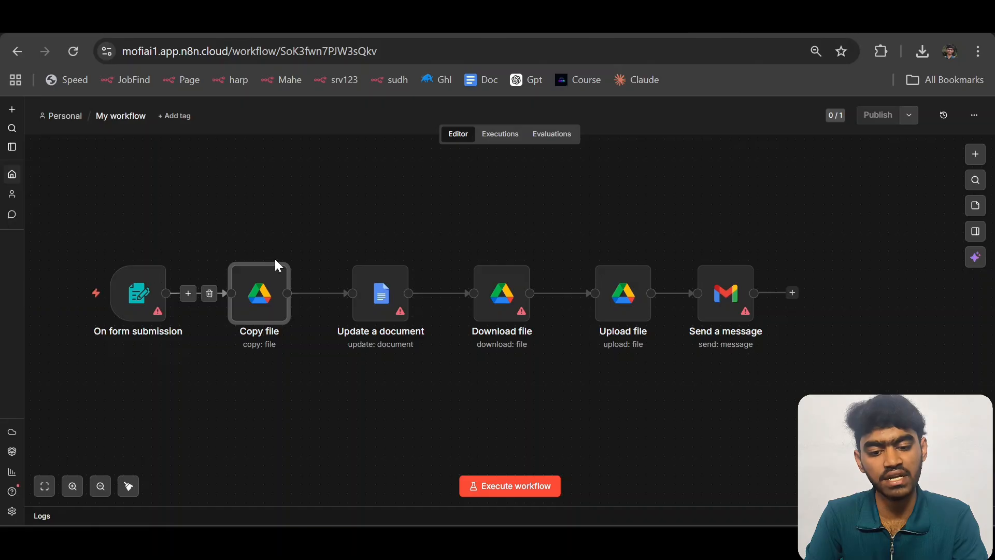
scroll(296, 185, "right", 1)
double_click(322, 285)
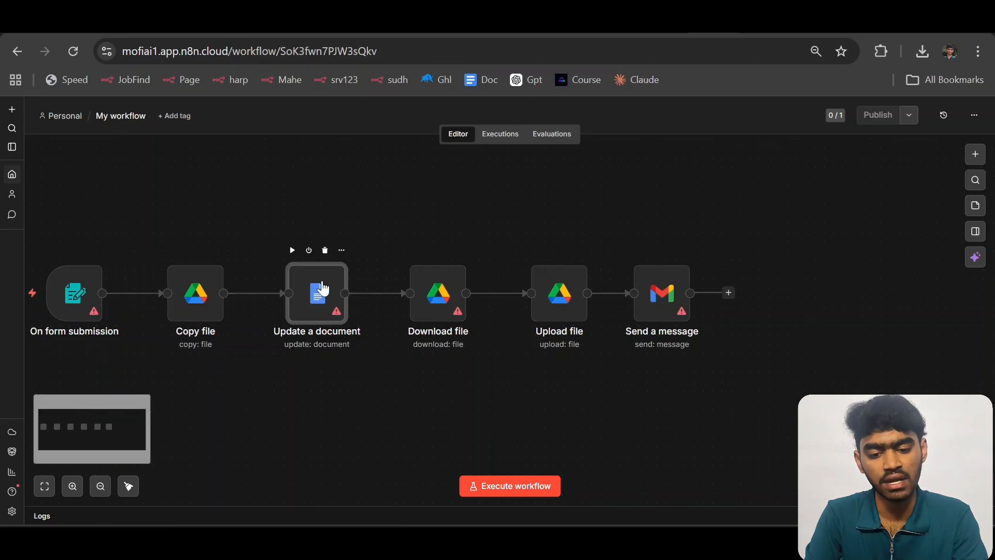
scroll(498, 252, "down", 4)
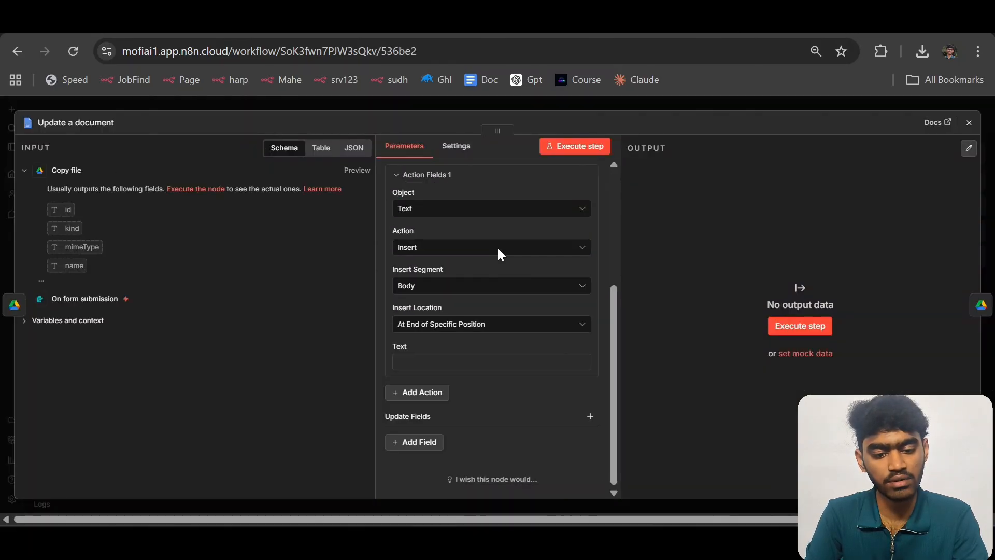
left_click(1, 189)
scroll(346, 185, "right", 1)
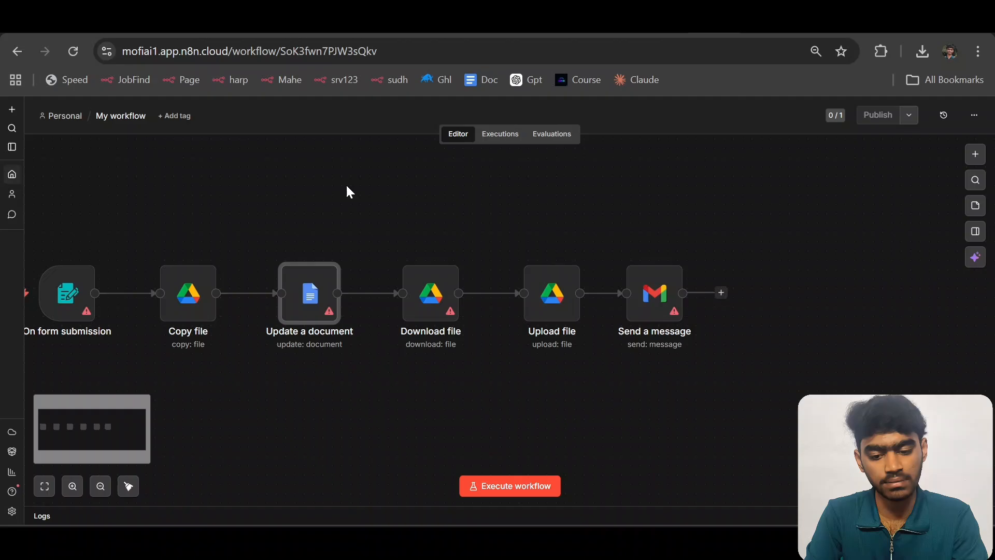
left_click(330, 288)
double_click(316, 287)
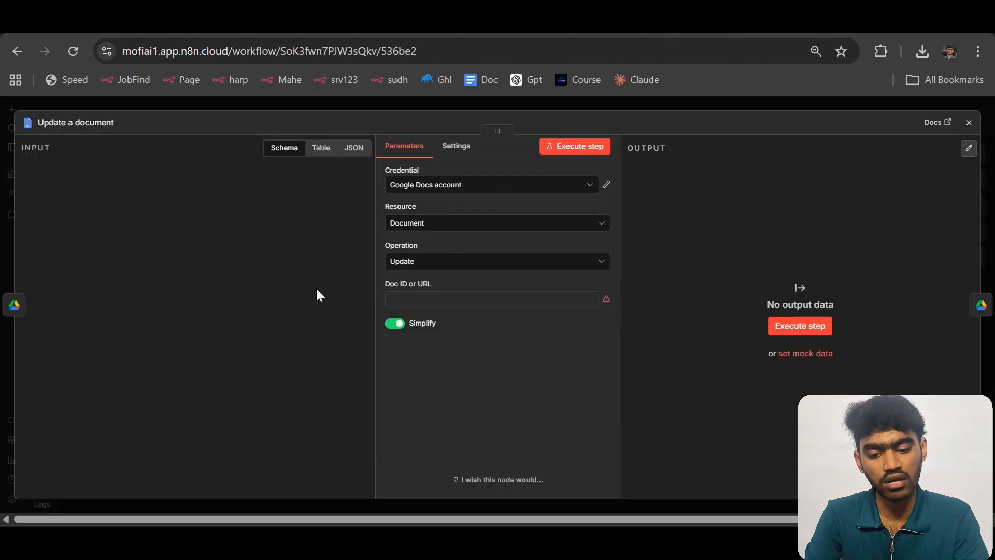
scroll(491, 327, "down", 4)
left_click(3, 196)
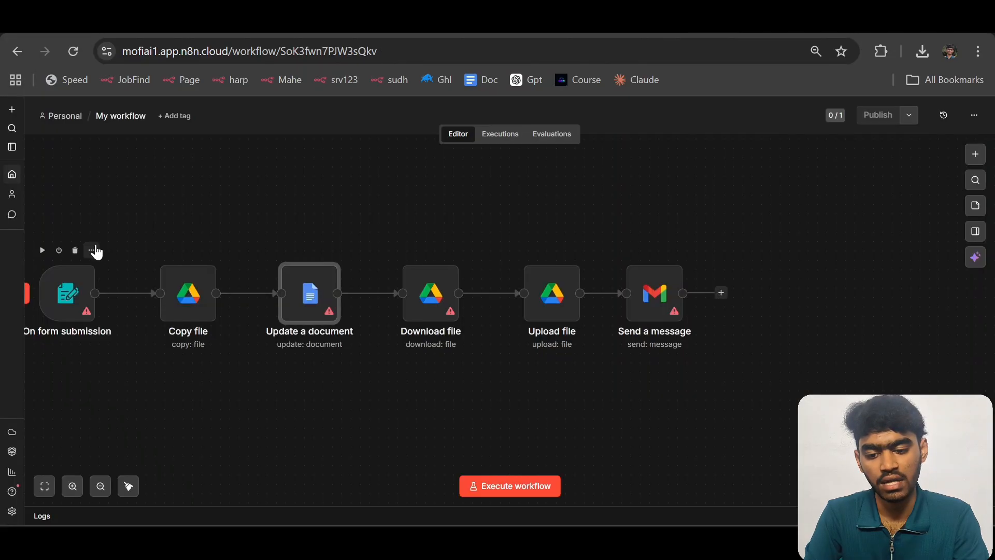
double_click(299, 308)
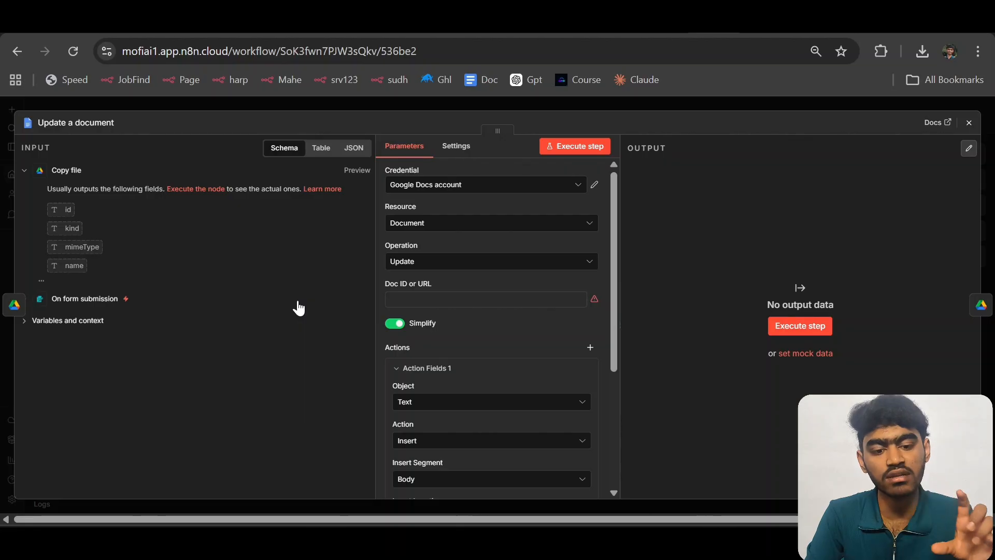
scroll(502, 294, "down", 3)
scroll(501, 300, "down", 1)
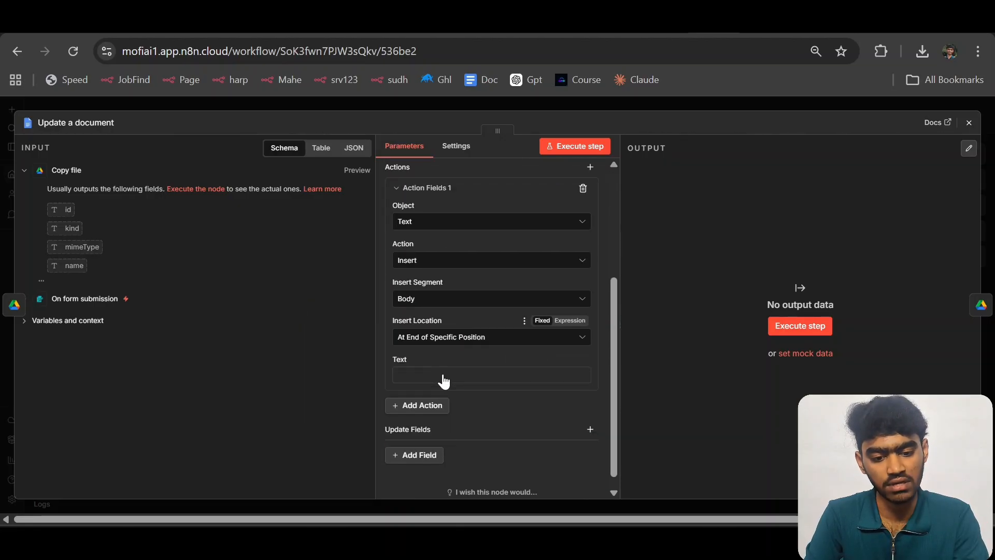
scroll(456, 343, "up", 4)
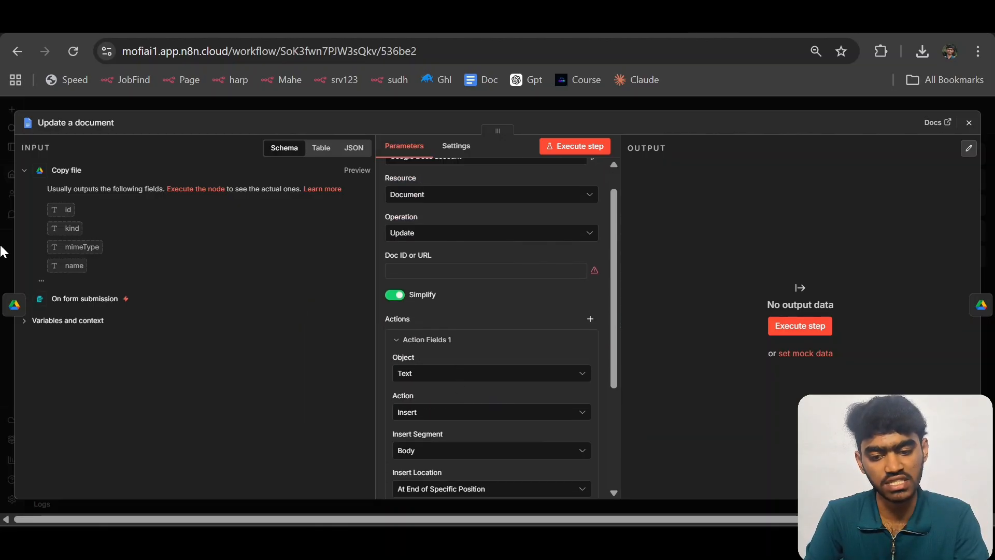
left_click(2, 202)
scroll(311, 290, "right", 1)
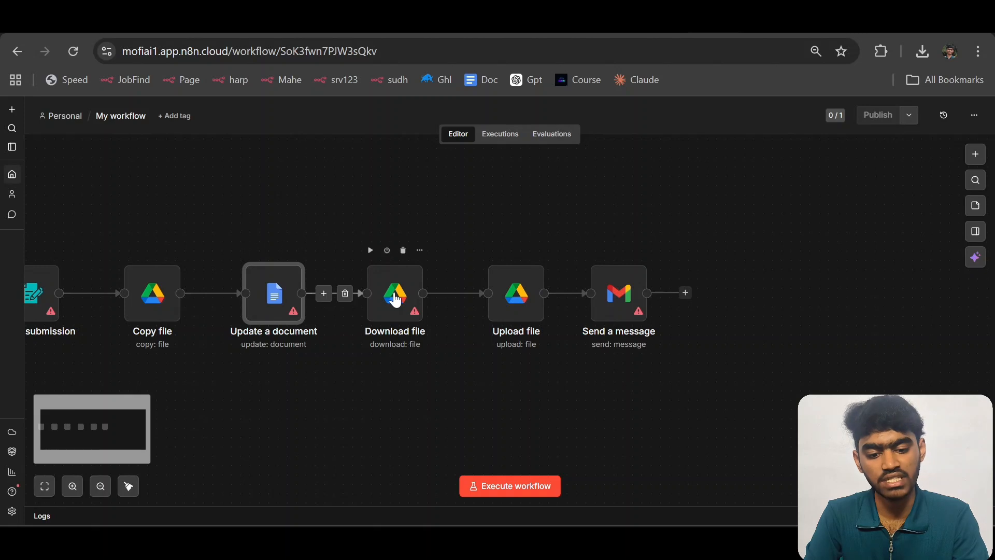
left_click(396, 297)
double_click(396, 298)
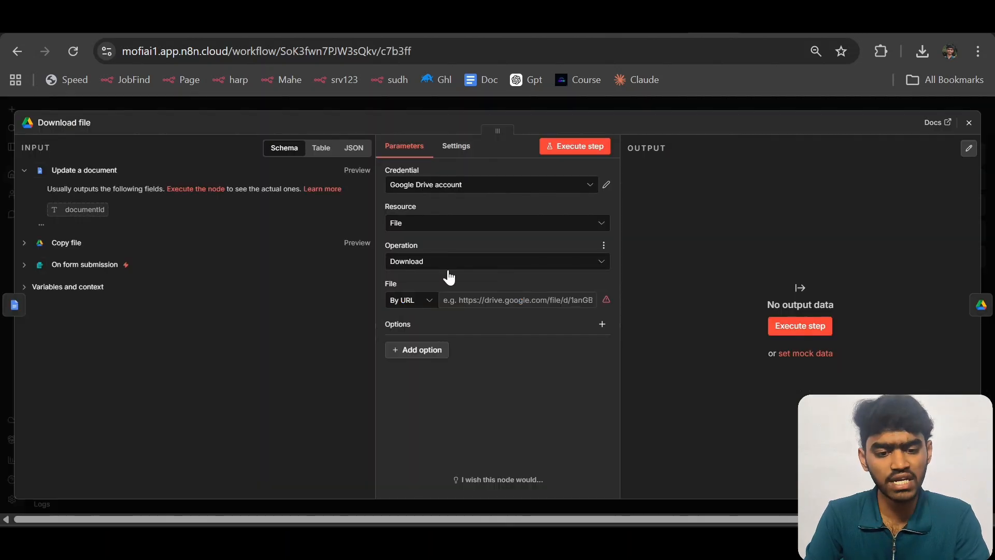
left_click(2, 171)
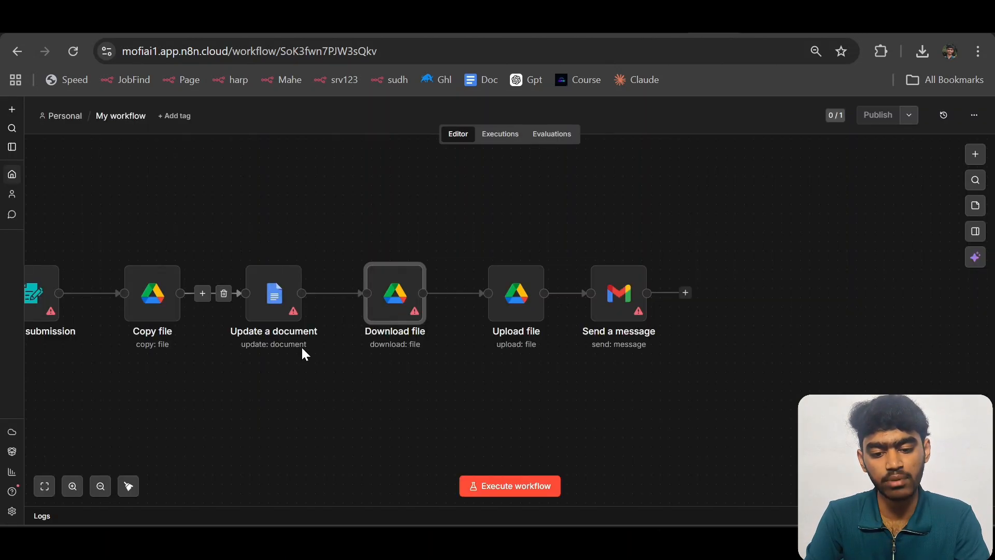
Step: Pan to the Send a message node and zoom out and back in to survey the workflow
scroll(336, 239, "right", 1)
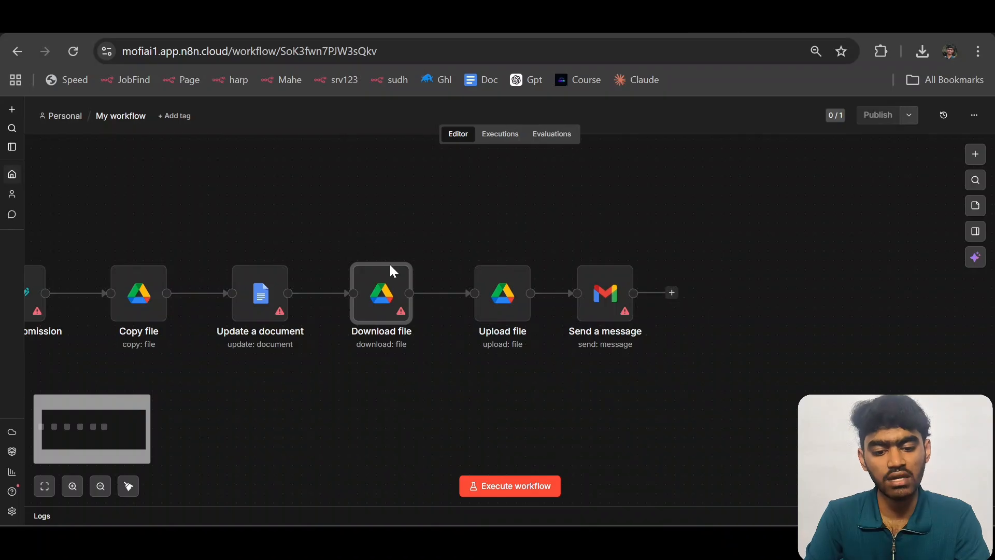
scroll(430, 208, "right", 1)
scroll(394, 233, "right", 5)
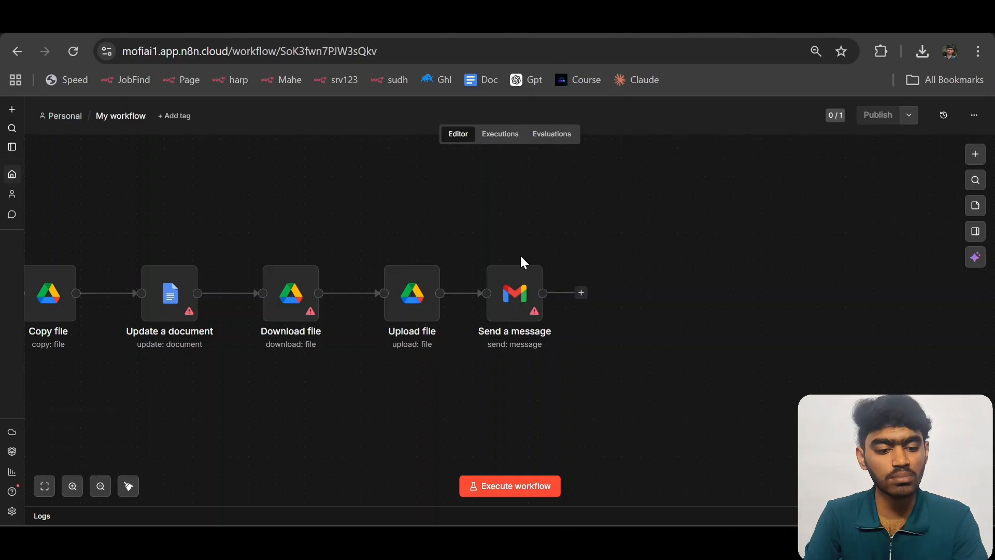
left_click(517, 290)
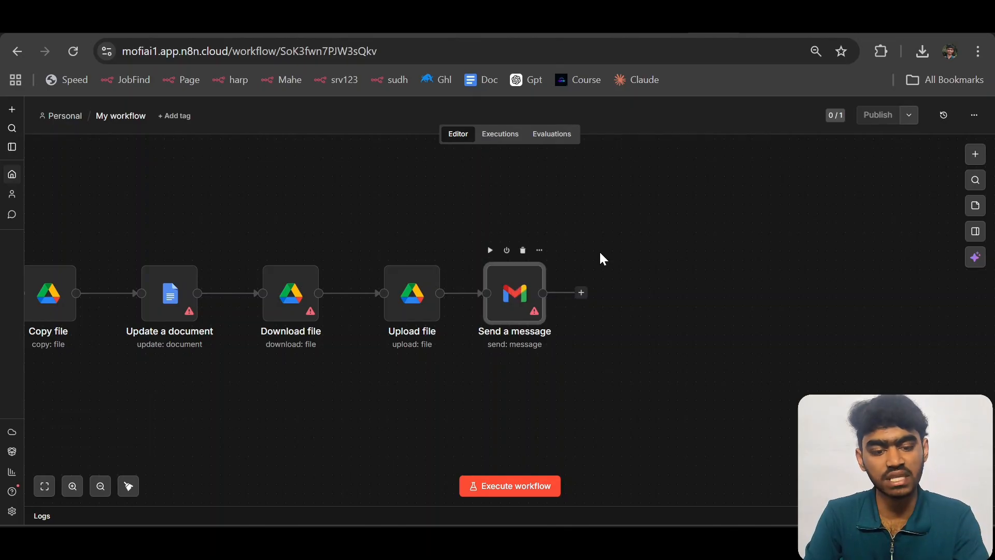
scroll(600, 249, "left", 5)
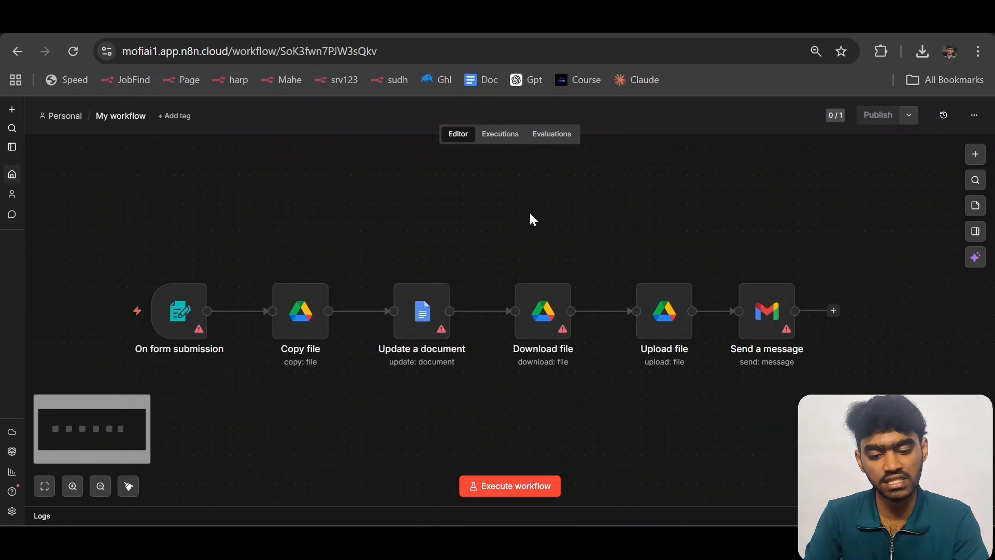
scroll(530, 210, "right", 1)
left_click(98, 486)
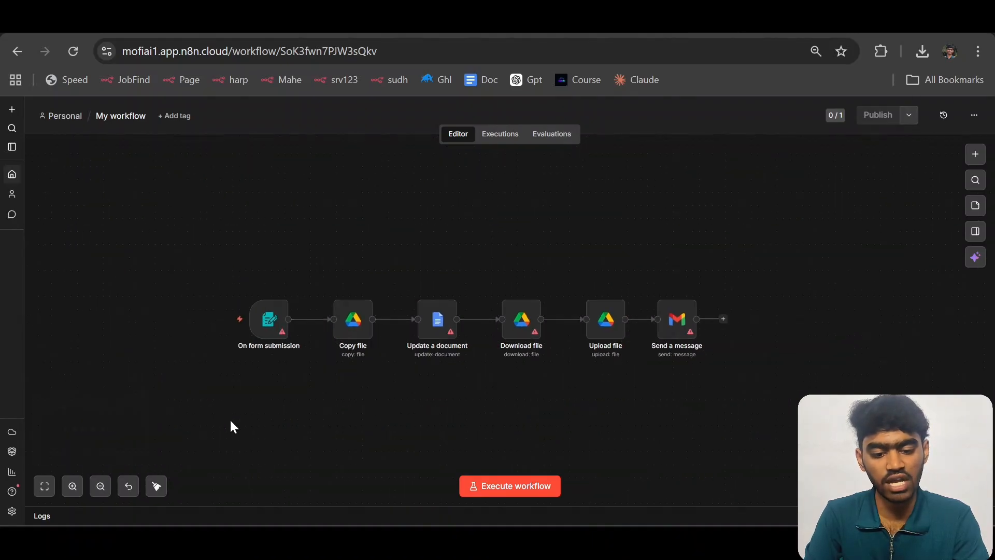
left_click(73, 487)
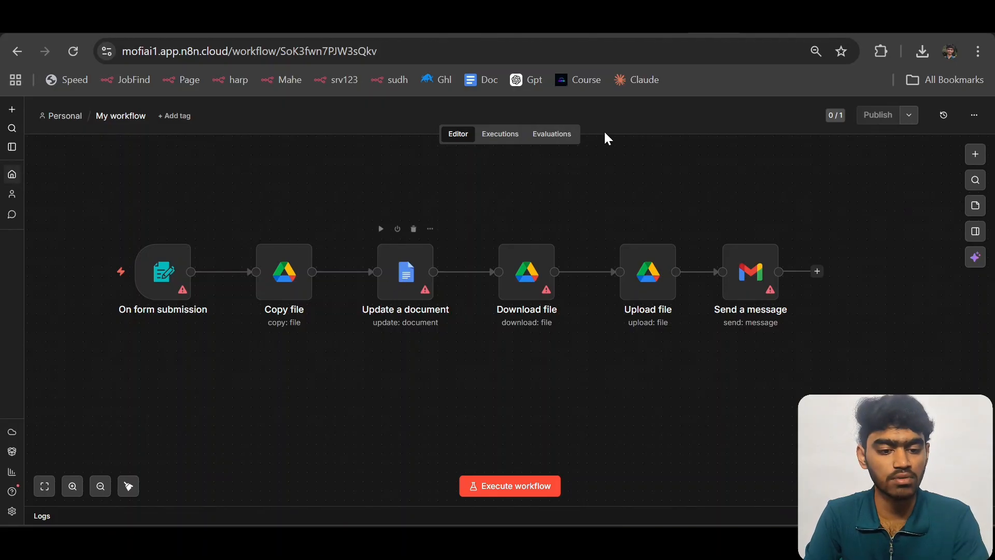
scroll(469, 216, "up", 1)
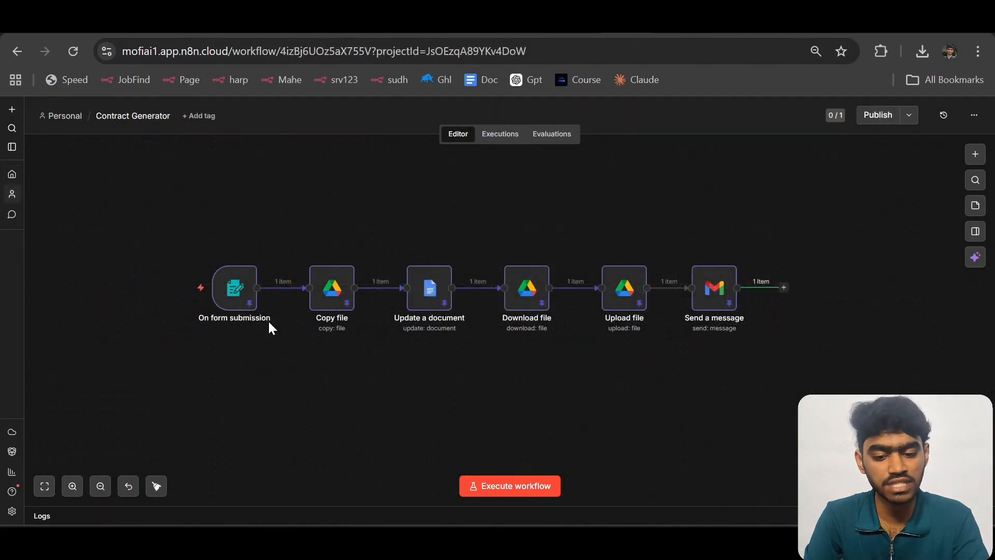
mouse_move(232, 298)
key("Escape")
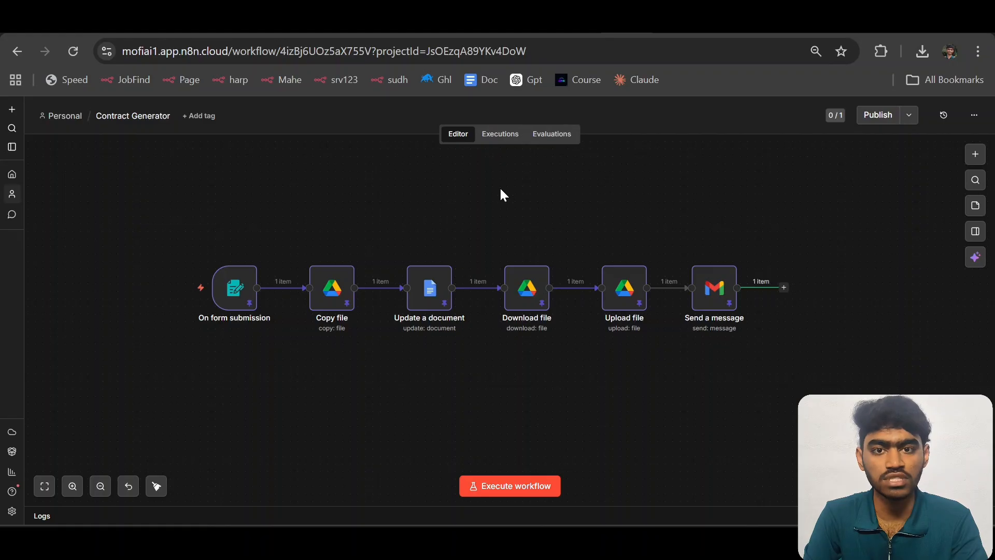
left_click_drag(328, 220, 338, 209)
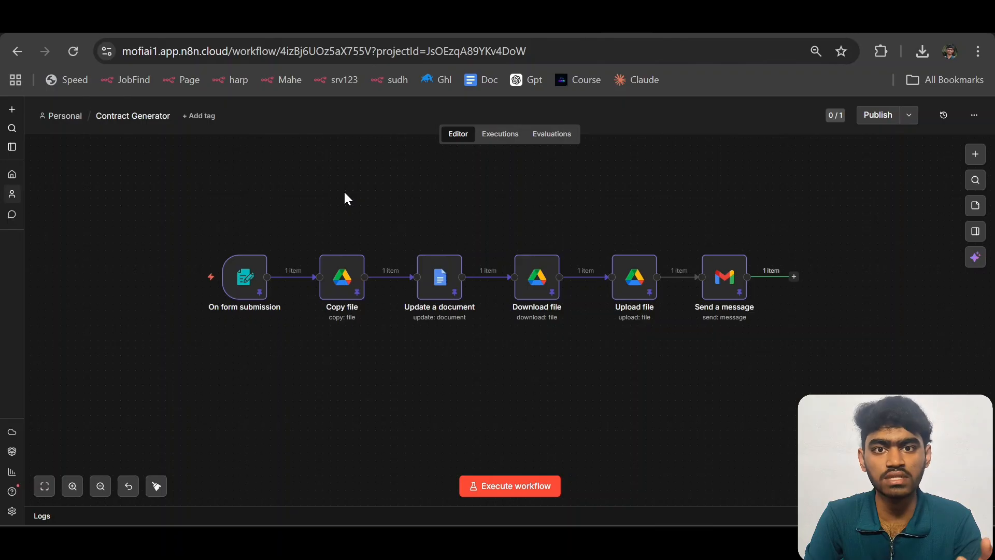
scroll(491, 200, "up", 1)
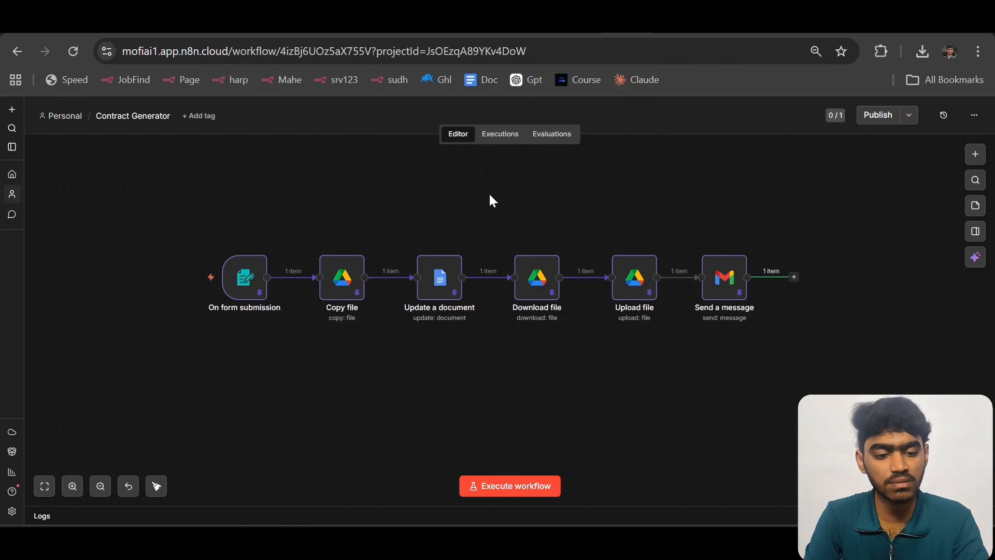
left_click(73, 485)
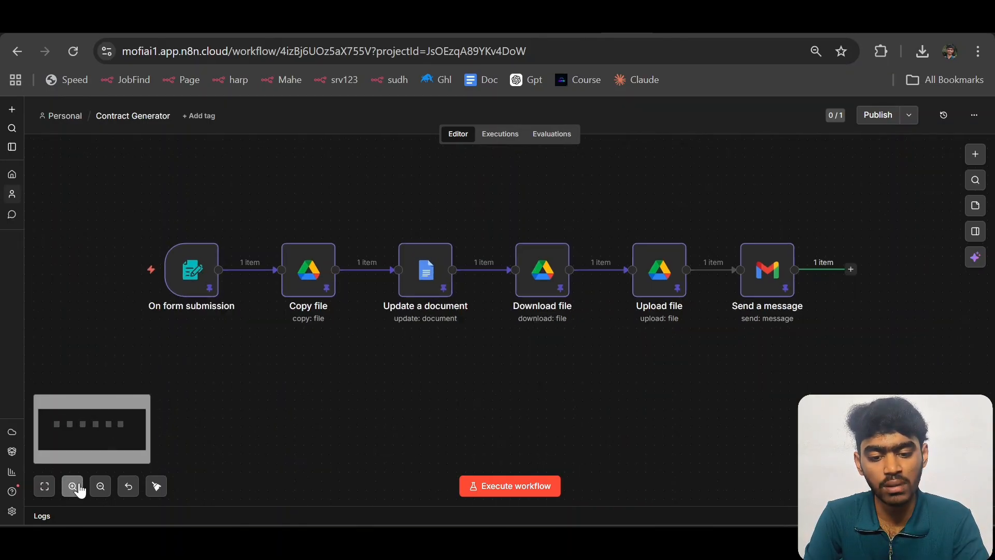
left_click(74, 485)
left_click(100, 486)
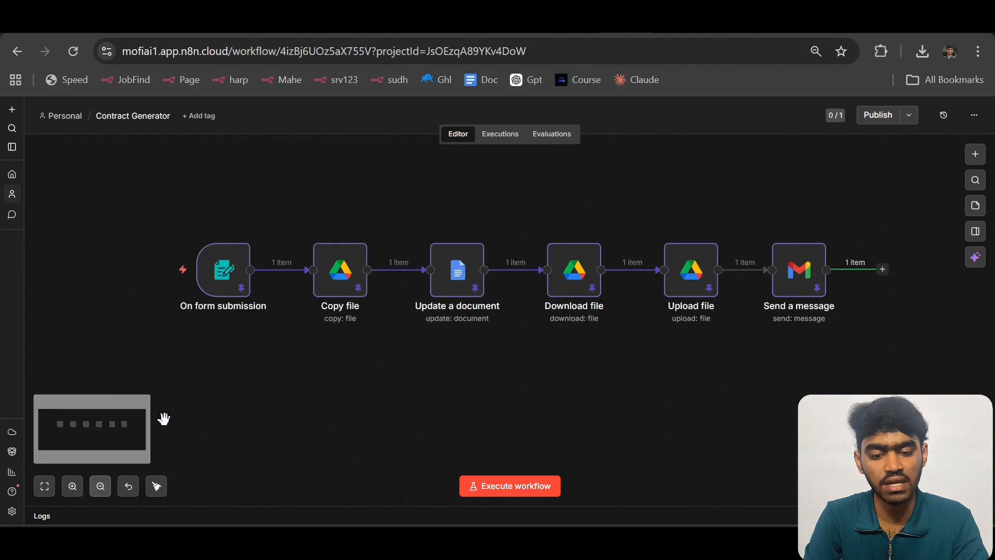
mouse_move(132, 295)
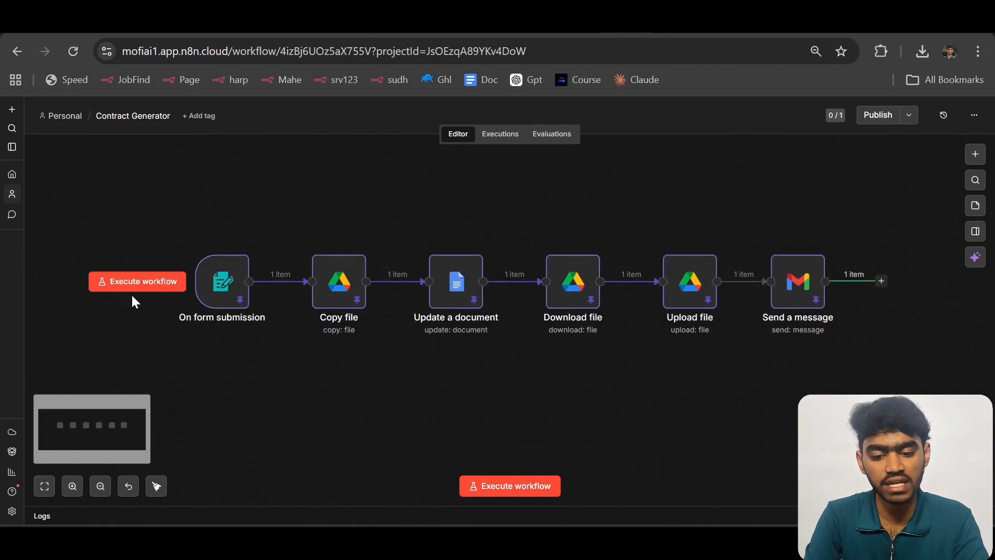
double_click(225, 294)
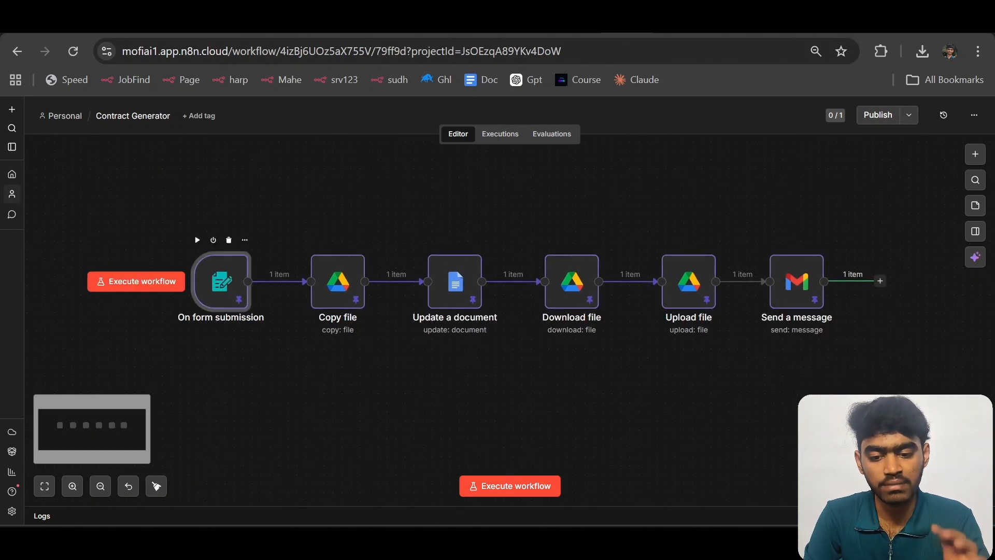
left_click(2, 156)
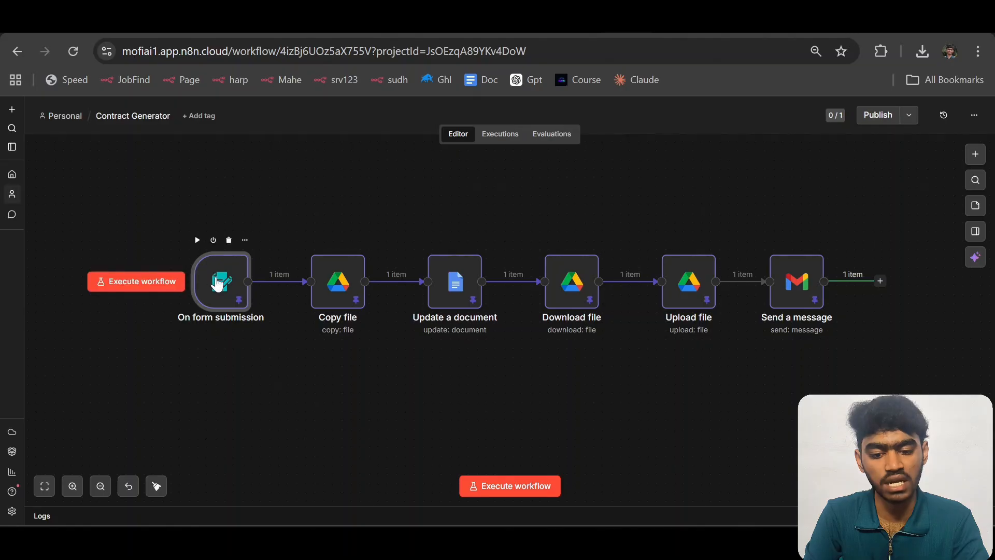
Step: Glance at the Contract Generator form trigger, then open My workflow's form trigger settings
double_click(222, 278)
scroll(499, 298, "down", 1)
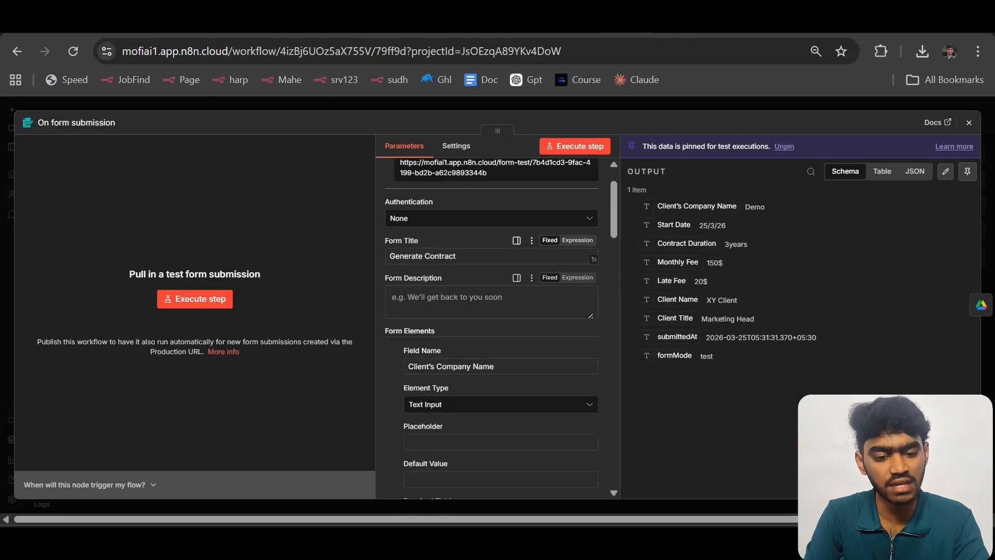
key("Escape")
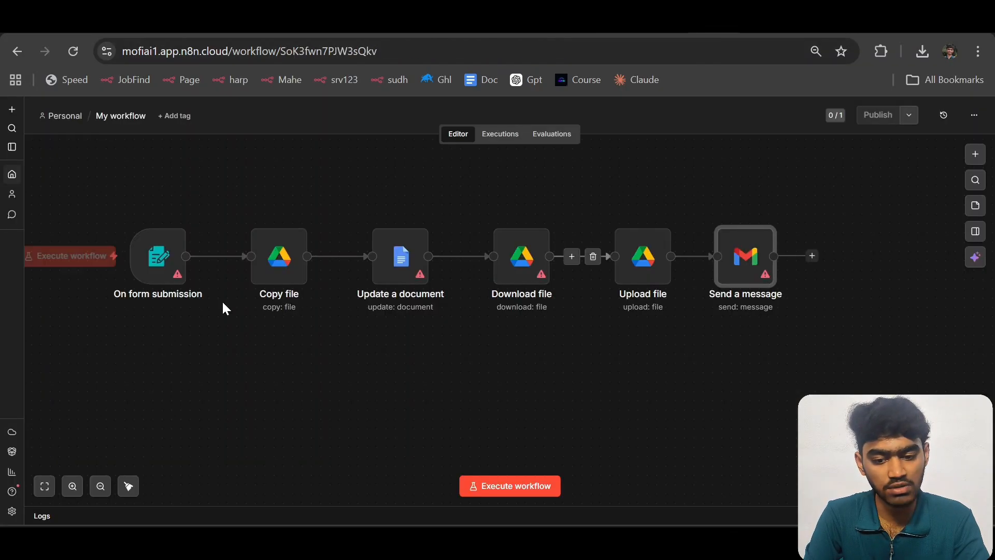
double_click(166, 276)
scroll(493, 311, "down", 1)
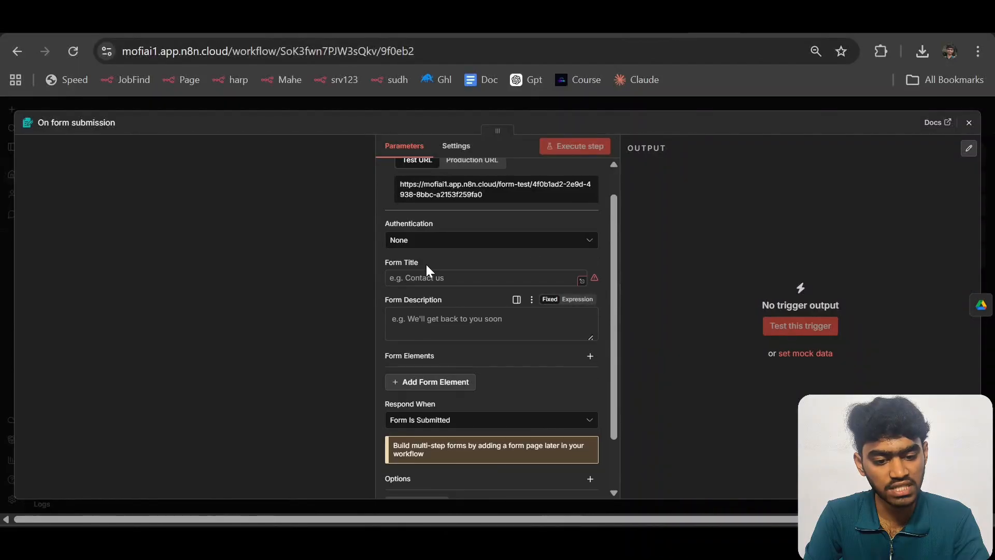
left_click(426, 277)
scroll(487, 376, "down", 2)
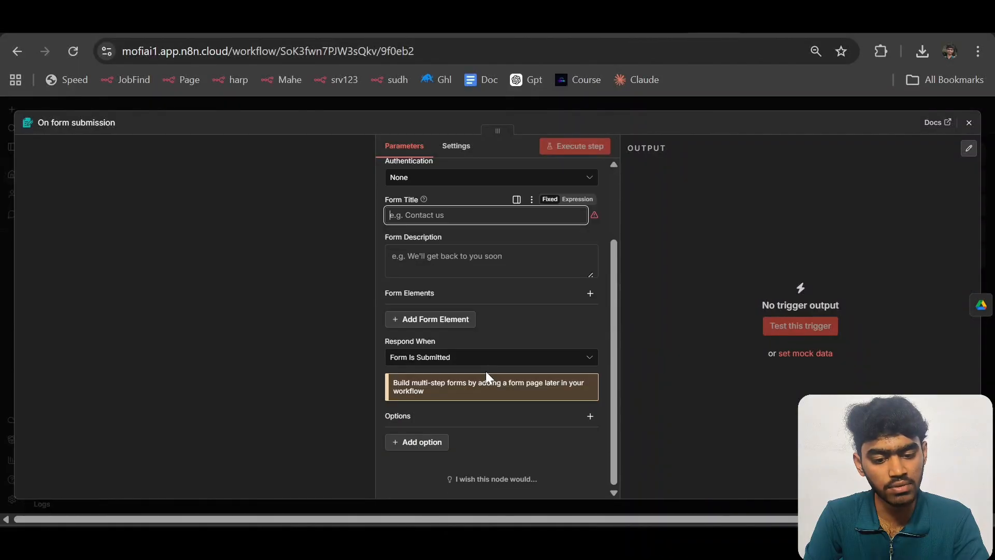
Step: Add two text fields to the form, labelled Name and Company
left_click(437, 320)
left_click(446, 347)
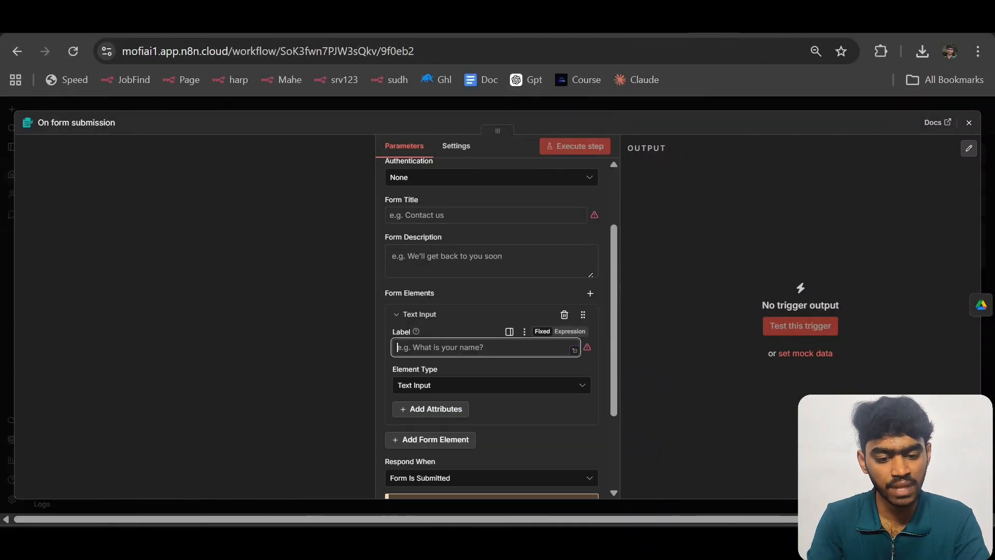
type("Name")
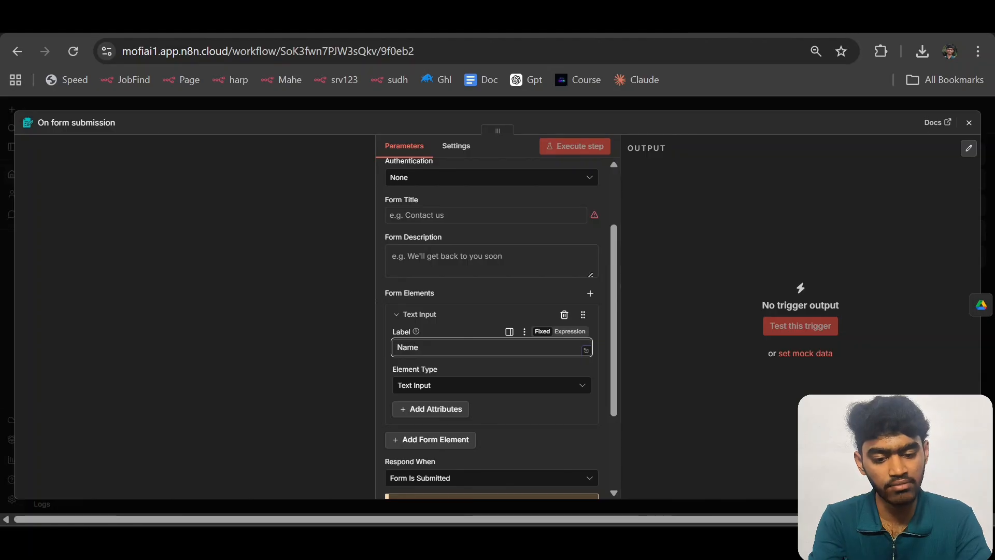
scroll(487, 362, "down", 2)
left_click(418, 358)
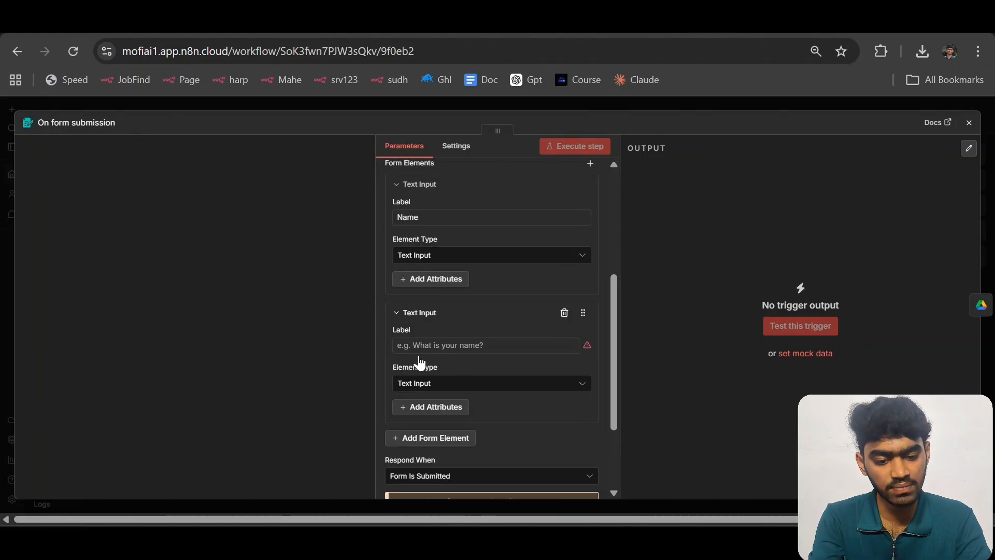
left_click(421, 346)
type("C")
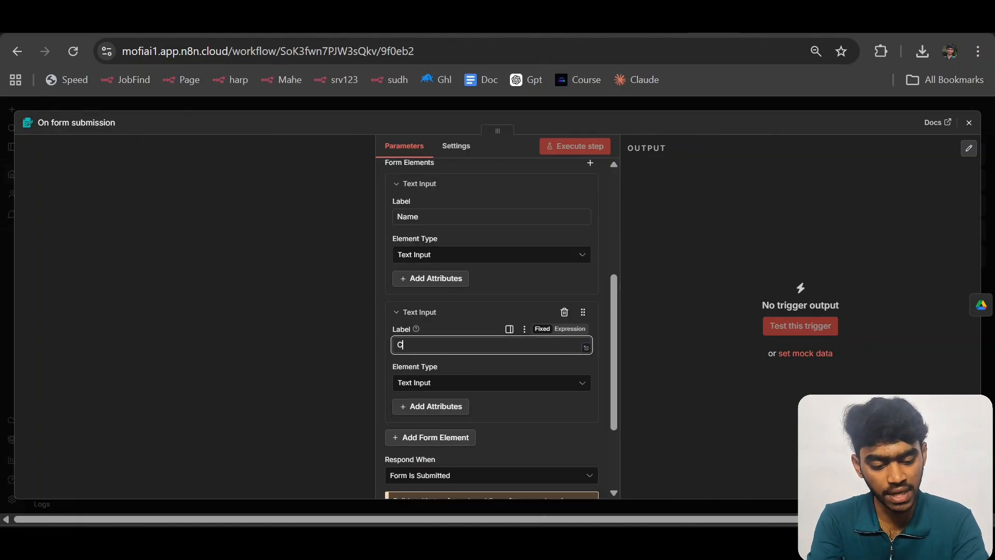
type("ompa")
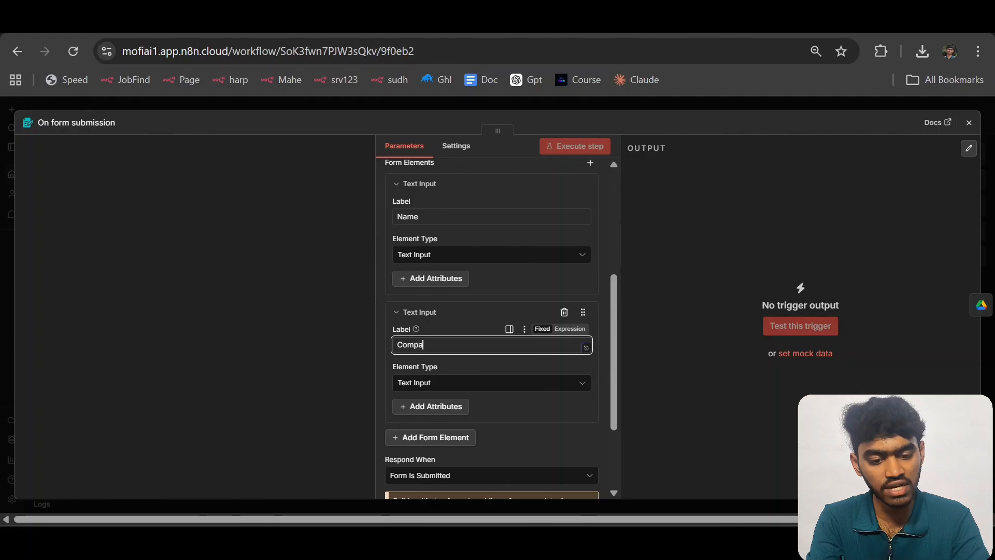
type("n")
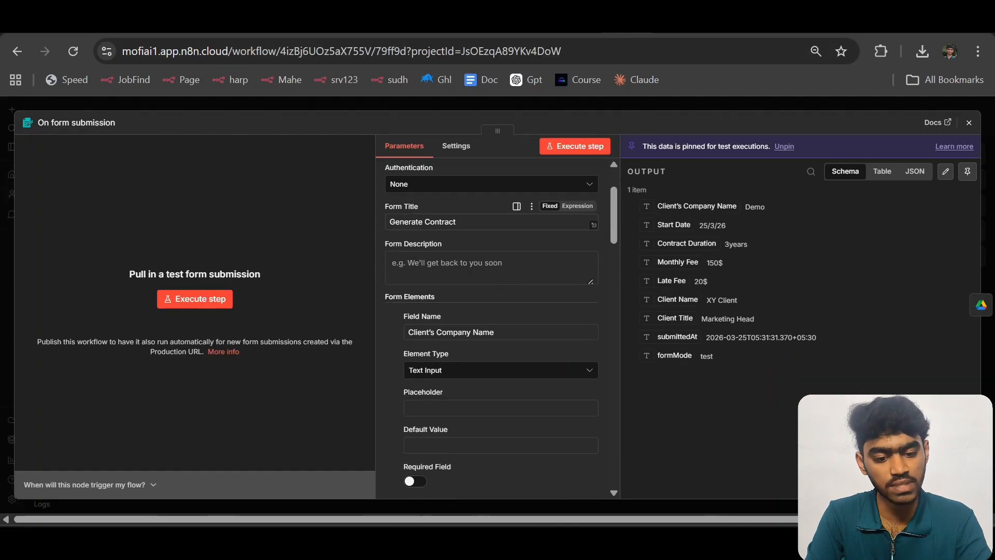
Step: Scroll through the form fields from Start Date and Contract Duration down to Client Name
scroll(493, 301, "down", 2)
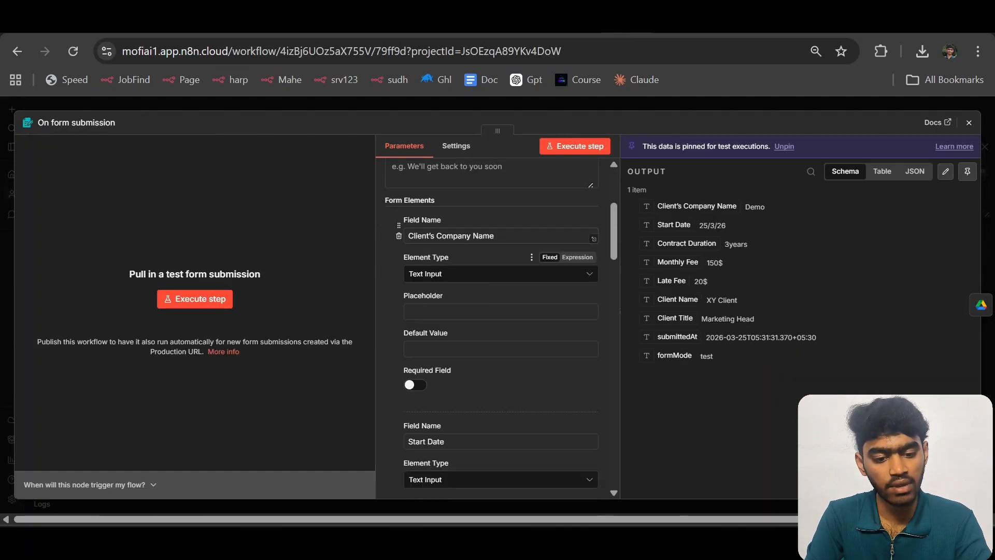
scroll(493, 306, "down", 3)
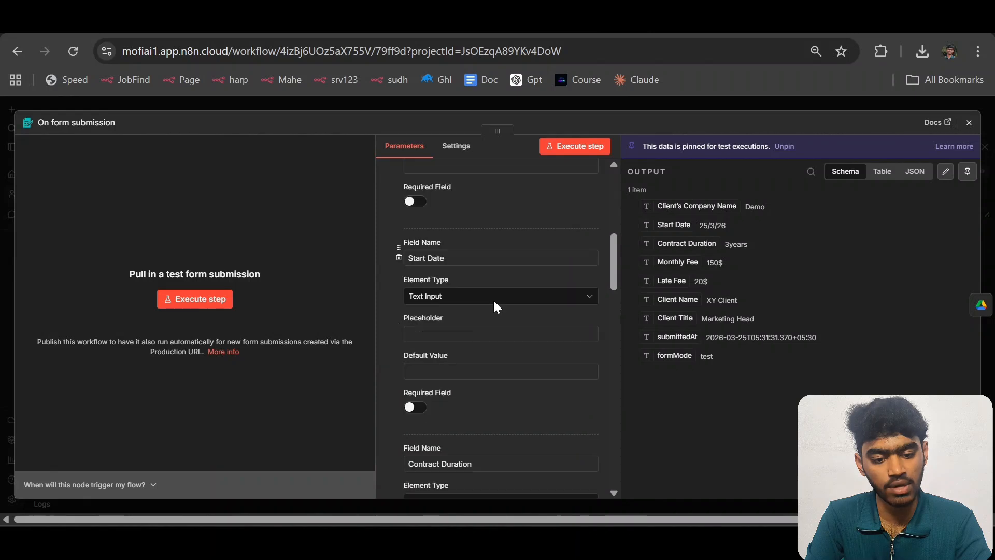
left_click(490, 258)
scroll(491, 257, "down", 1)
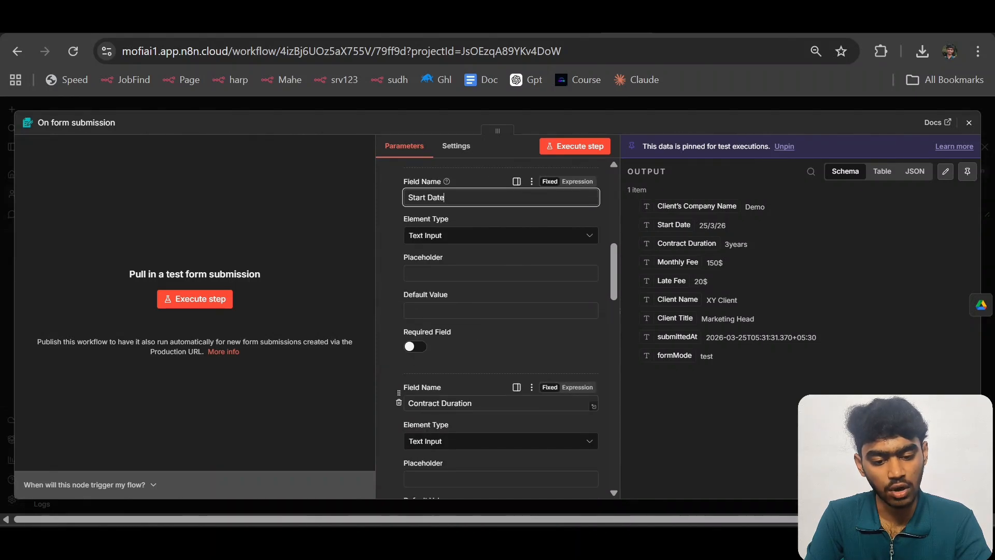
left_click(480, 405)
scroll(478, 362, "down", 4)
scroll(473, 348, "down", 5)
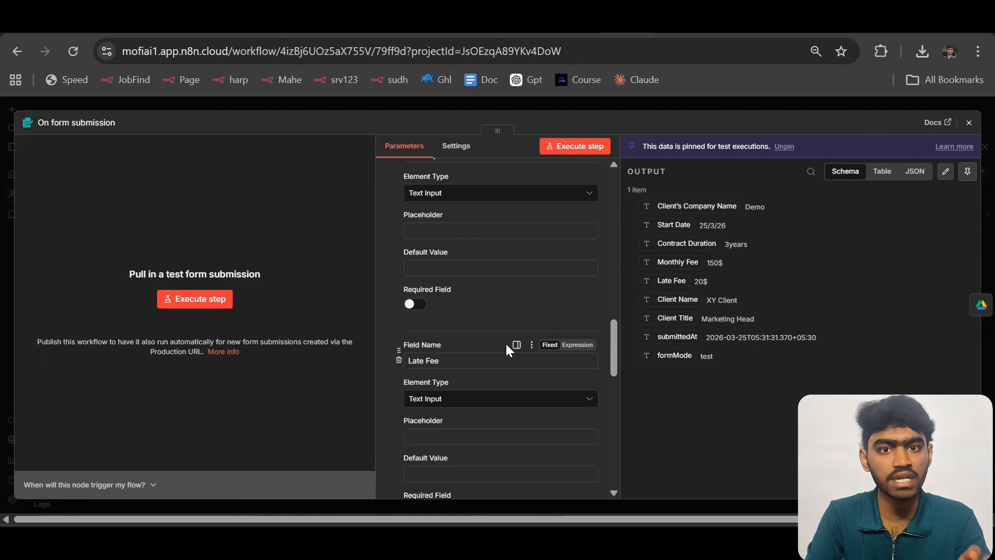
scroll(505, 342, "down", 10)
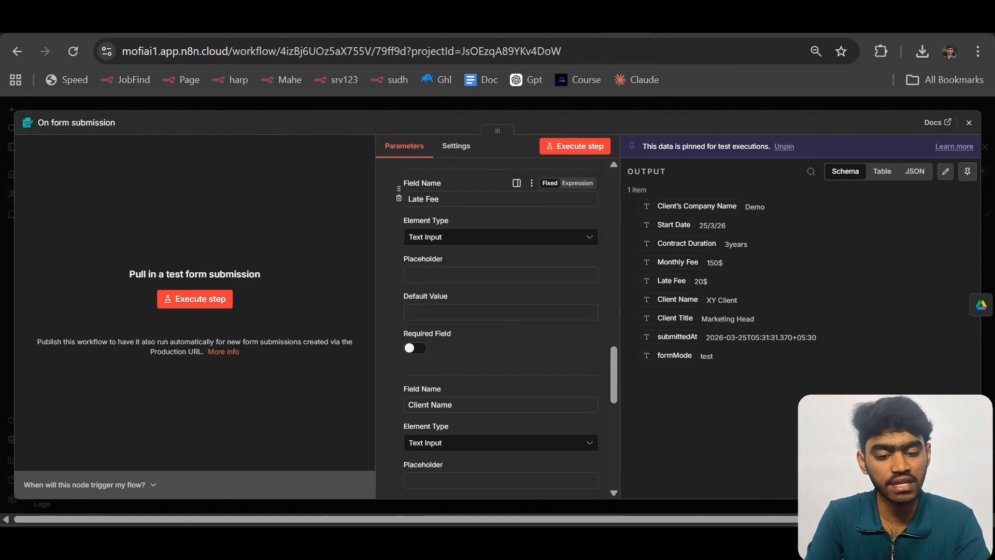
scroll(518, 322, "up", 9)
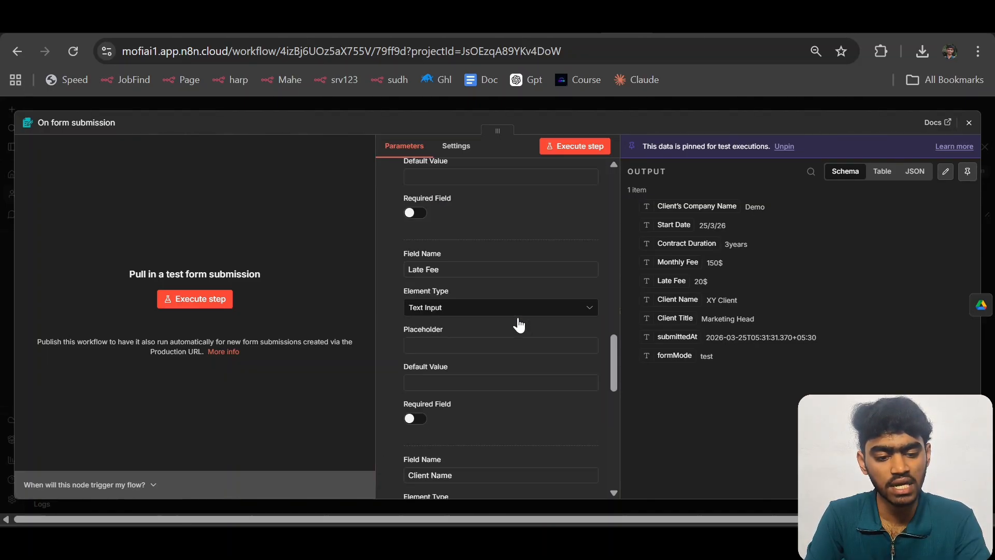
left_click(2, 226)
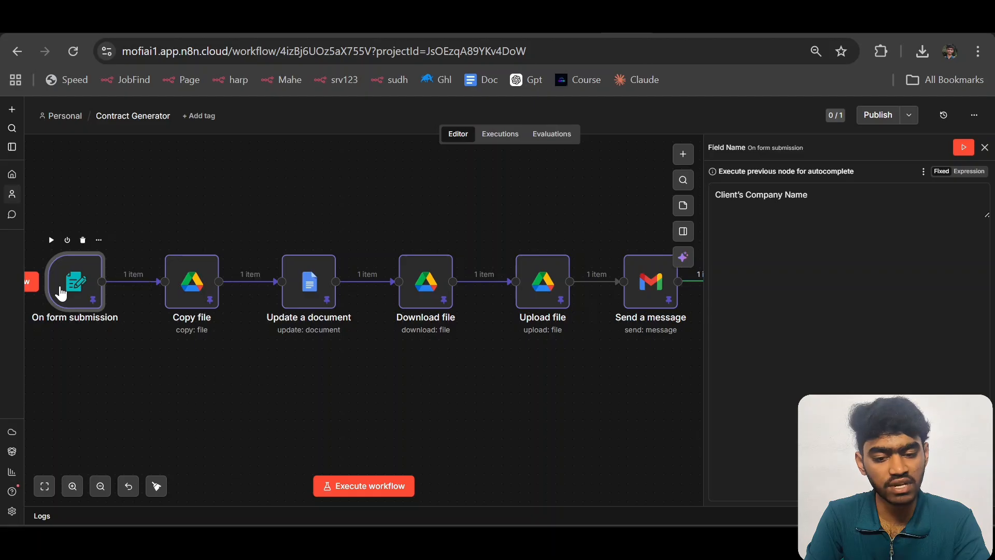
Step: Reopen the form trigger to inspect its sample submission output, then close it
double_click(61, 286)
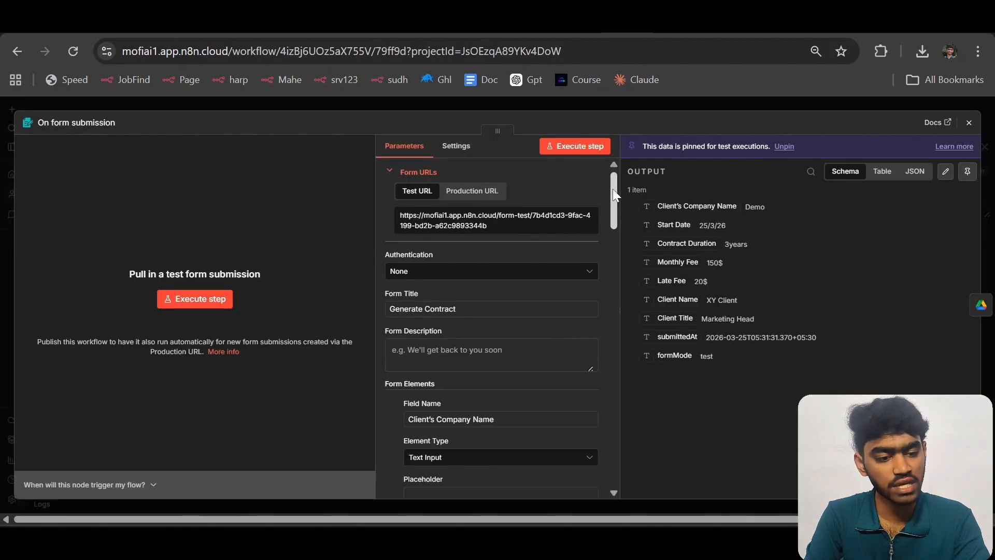
left_click_drag(743, 205, 741, 342)
left_click(741, 342)
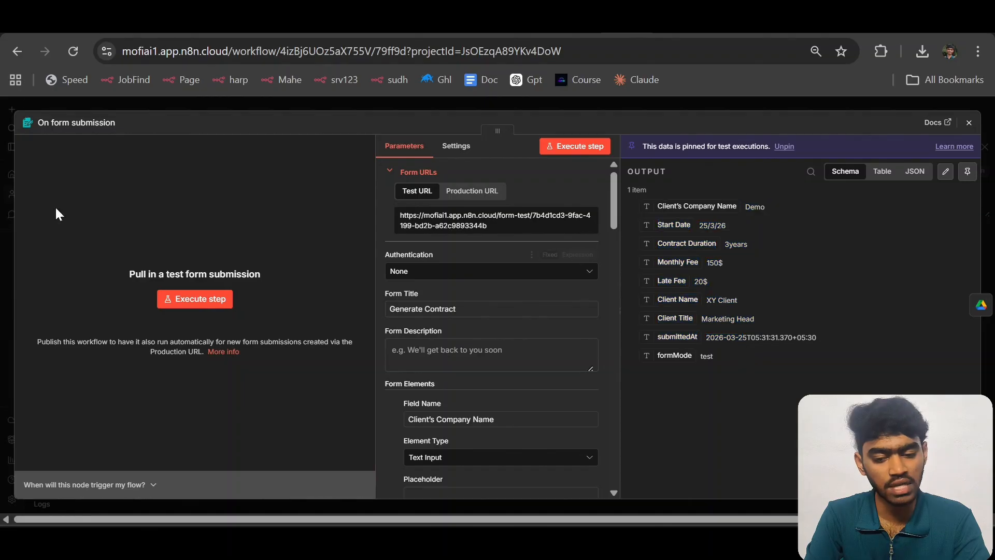
left_click(2, 213)
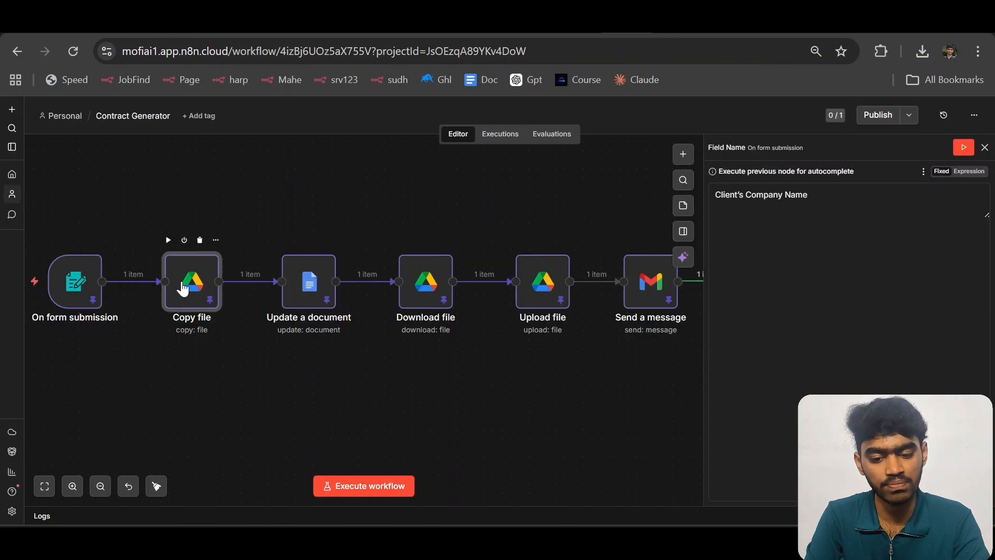
Step: Check which Drive template the Contract Generator's Copy file step copies, leaving it unchanged
double_click(182, 280)
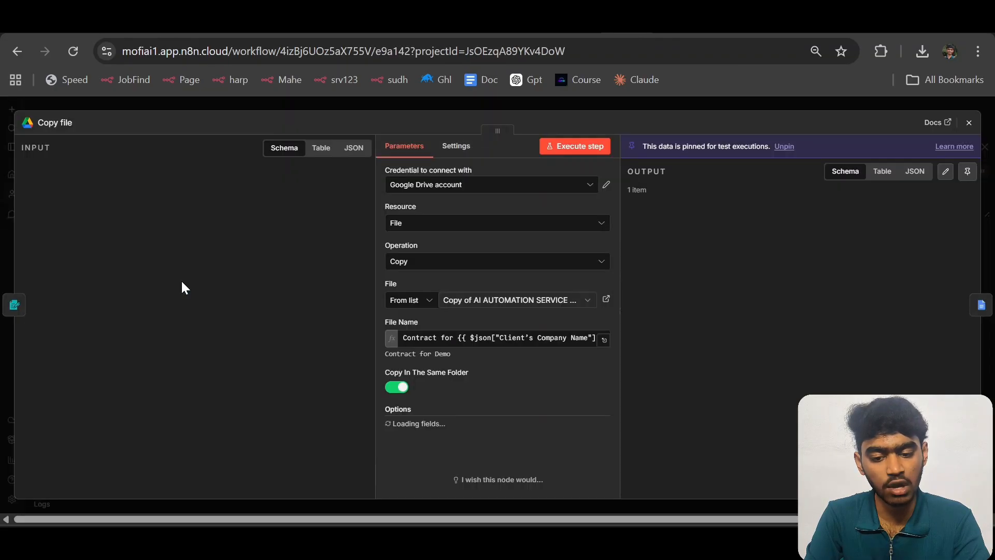
left_click(475, 300)
left_click(655, 306)
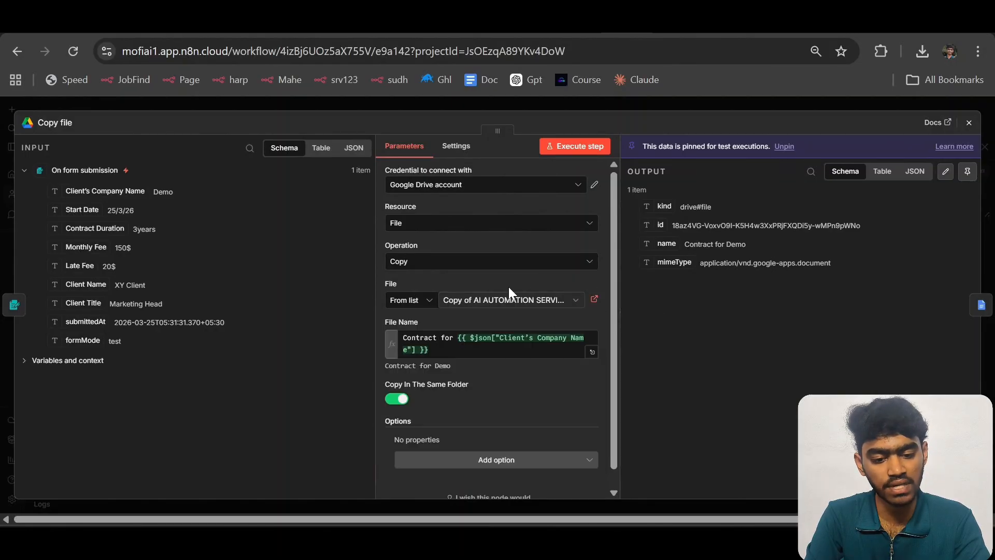
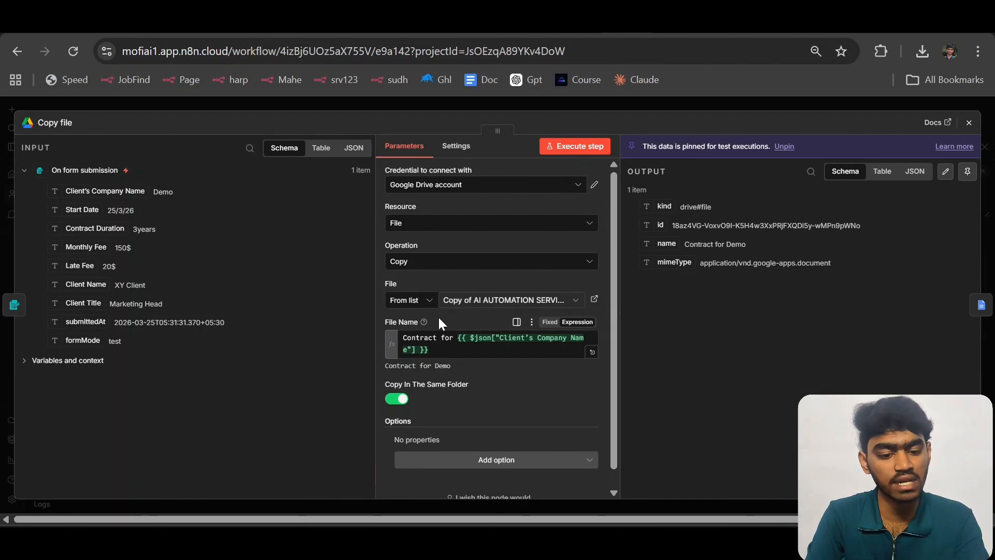
Step: Confirm the Copy file name expression yields 'Contract for Demo' and close the step
left_click_drag(403, 338, 430, 351)
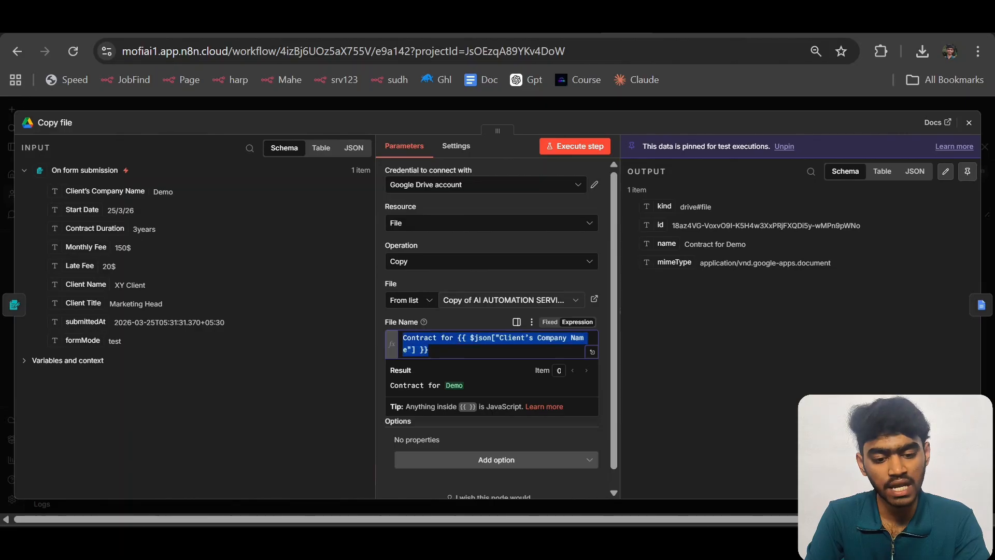
left_click(429, 350)
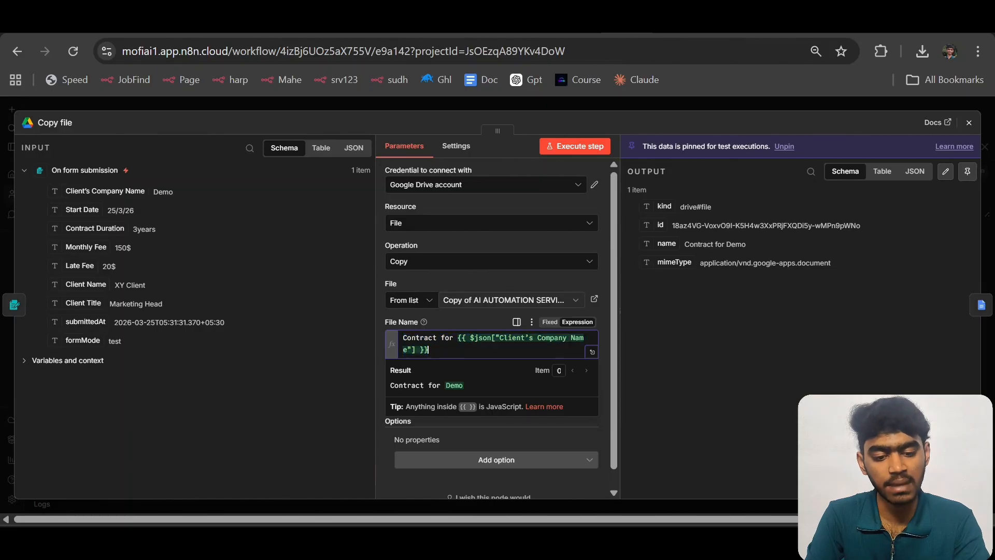
left_click(364, 335)
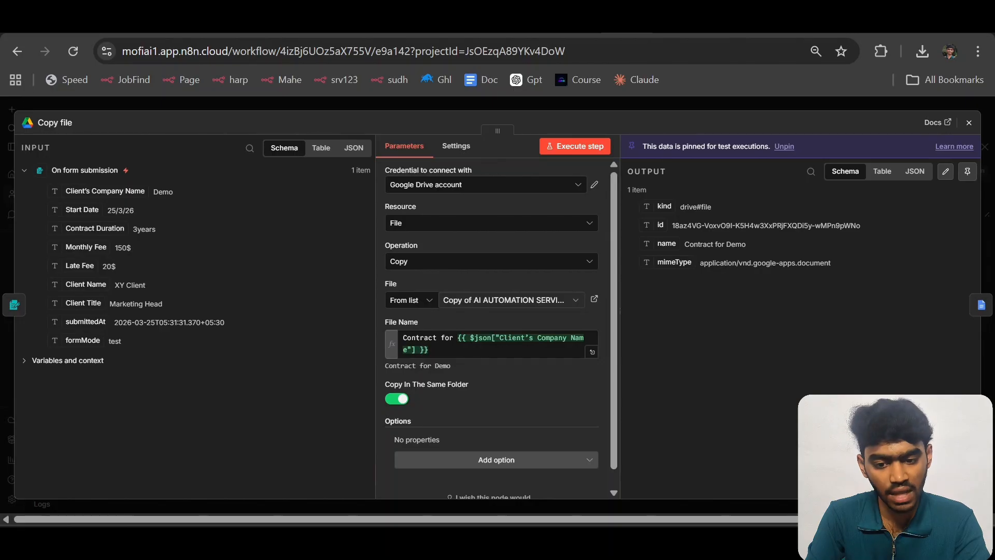
left_click(179, 190)
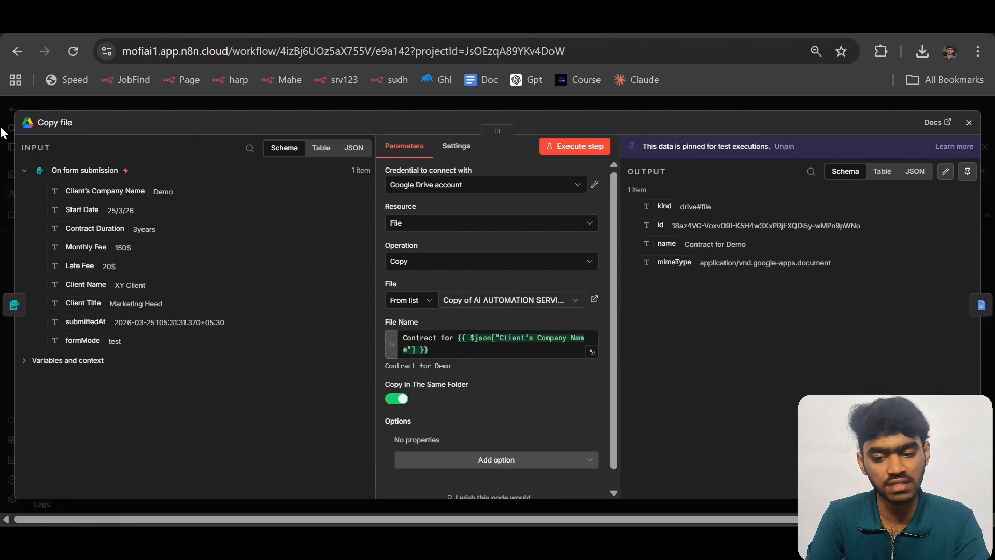
left_click(6, 206)
Step: Open the Update a document step and preview the copied file's Doc ID expression
left_click(304, 286)
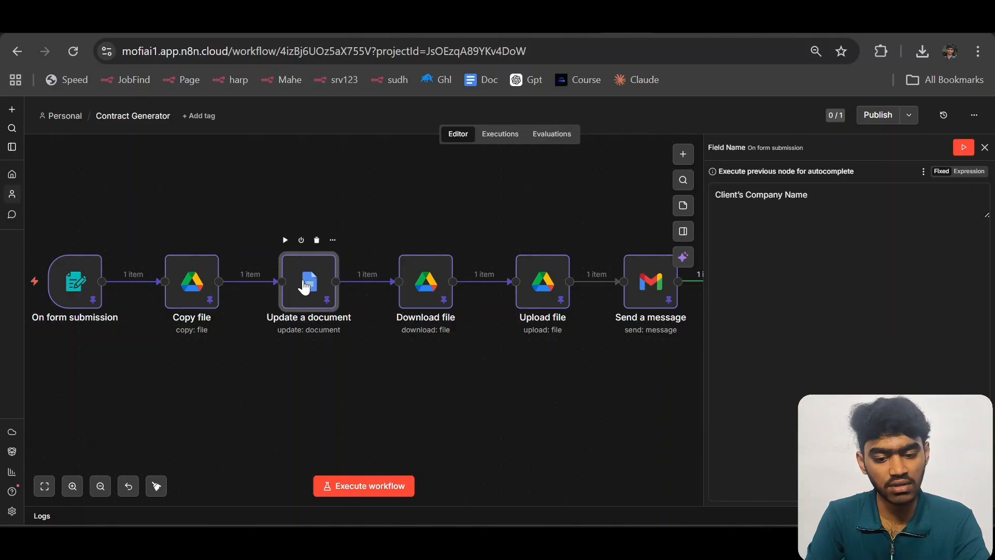
double_click(305, 287)
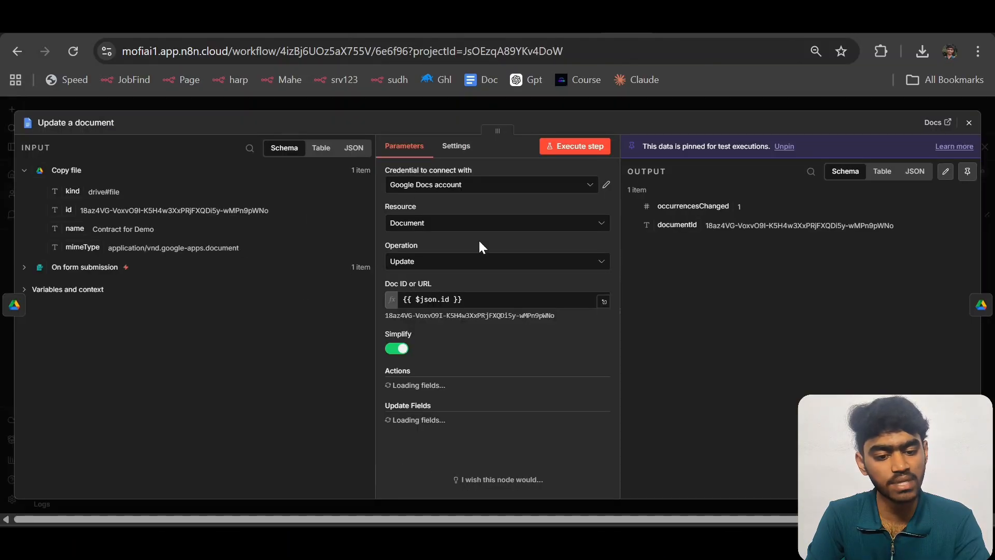
scroll(431, 277, "down", 1)
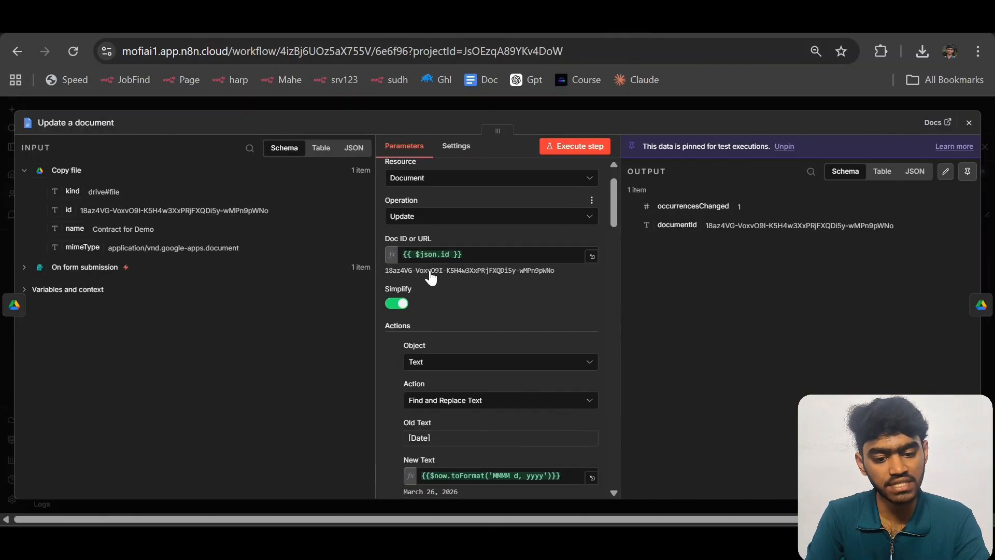
scroll(431, 278, "up", 1)
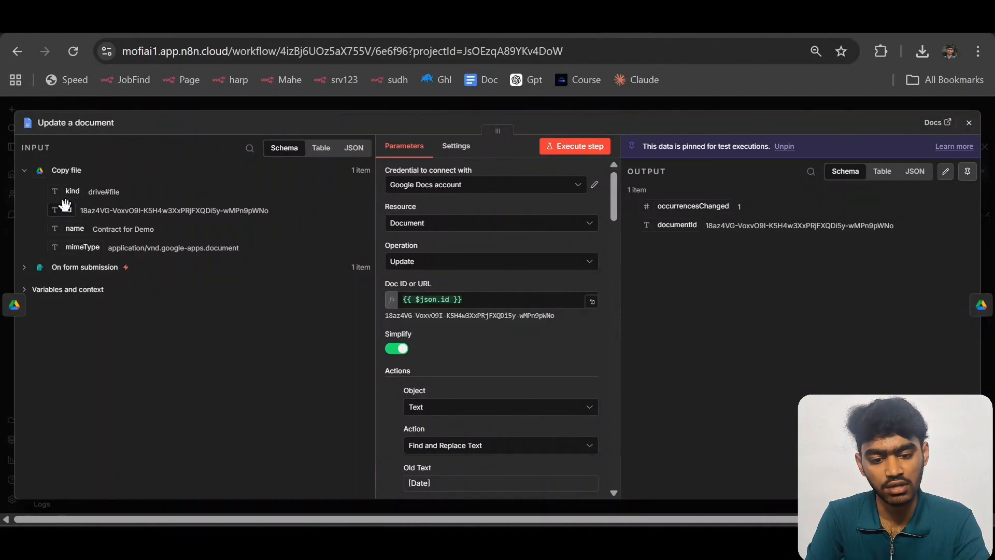
left_click(406, 300)
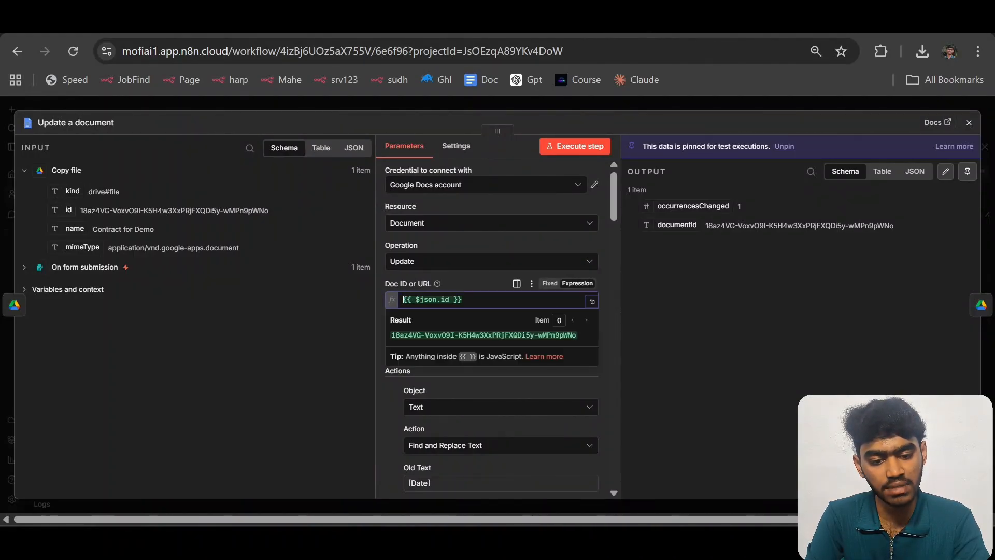
left_click(670, 325)
Step: Toggle Doc ID between Fixed and Expression, then list On form submission fields as input
scroll(553, 331, "down", 2)
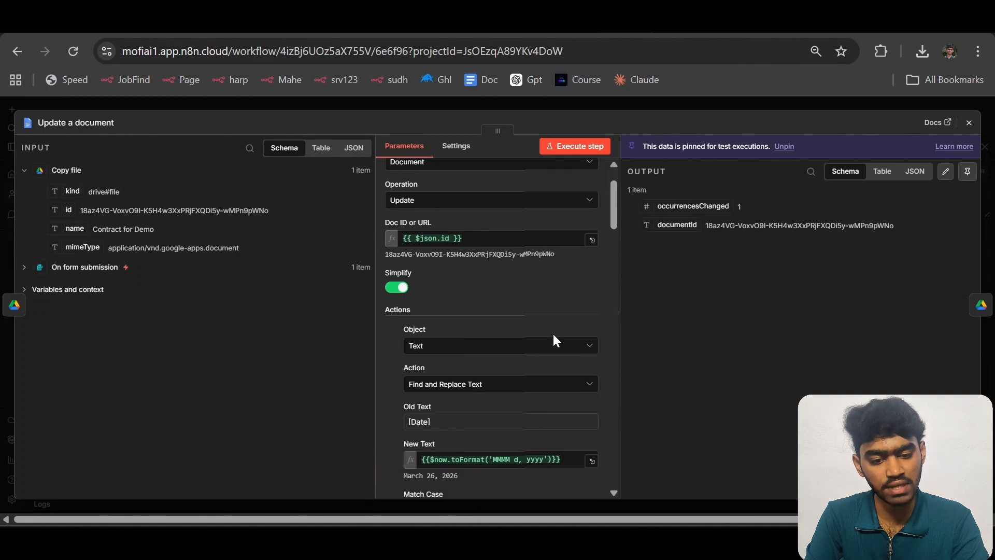
mouse_move(575, 229)
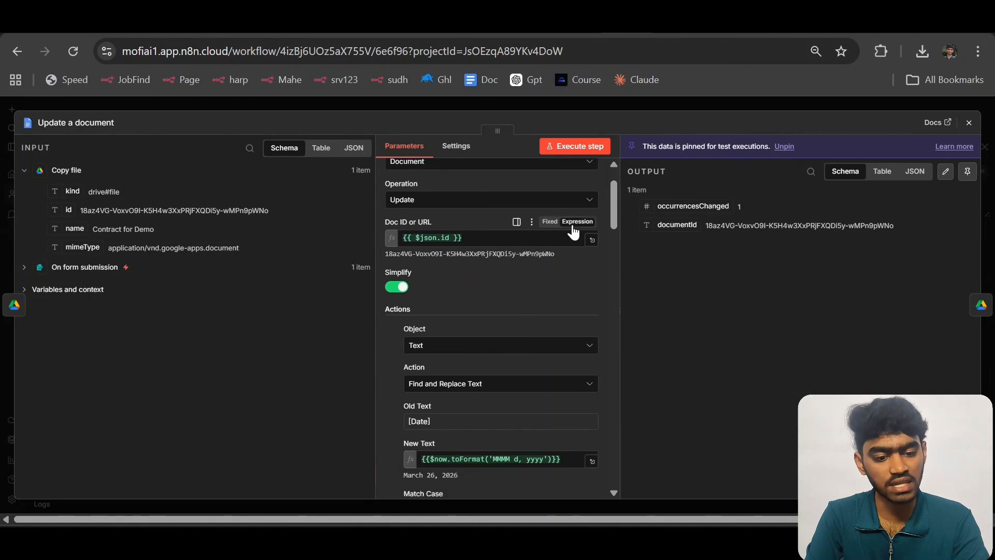
left_click(549, 223)
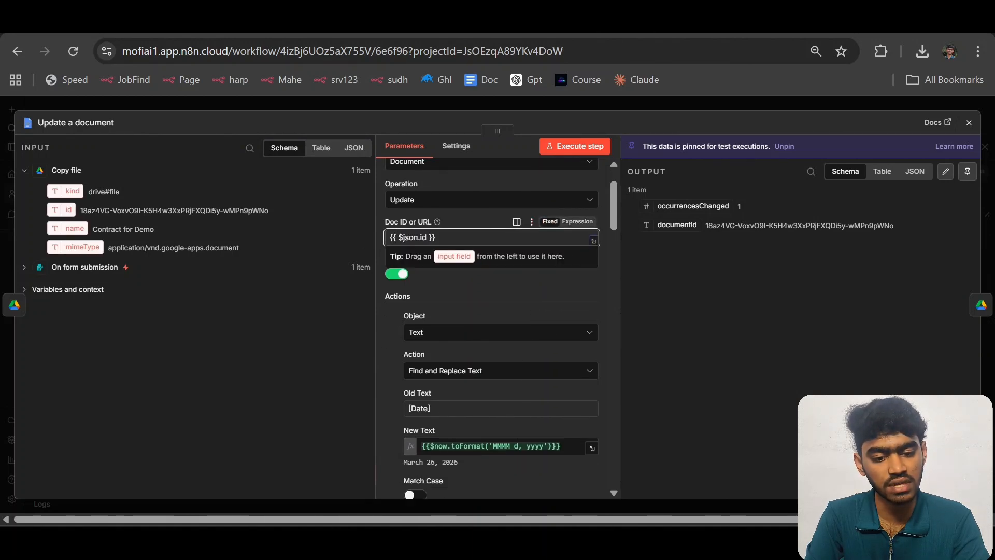
left_click(577, 222)
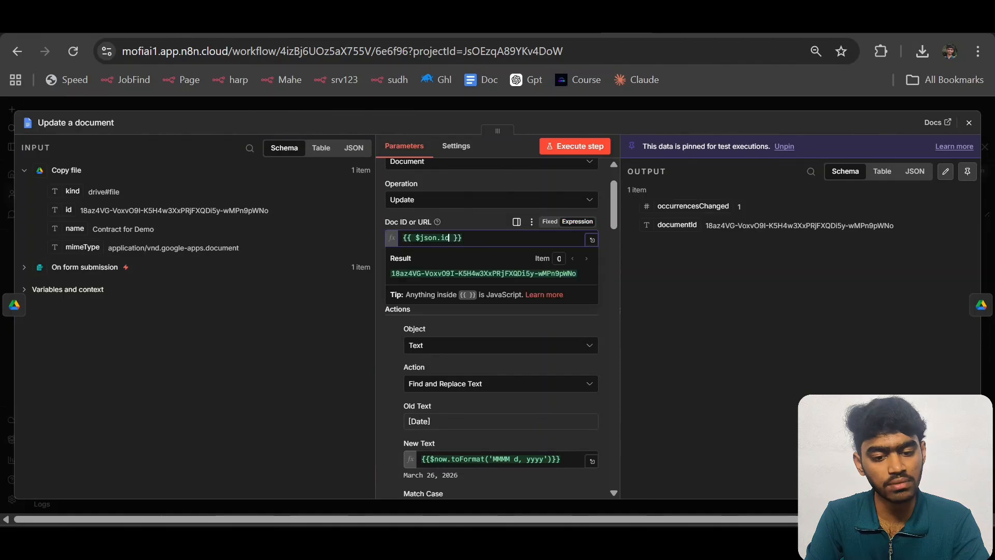
left_click(307, 270)
scroll(503, 275, "down", 1)
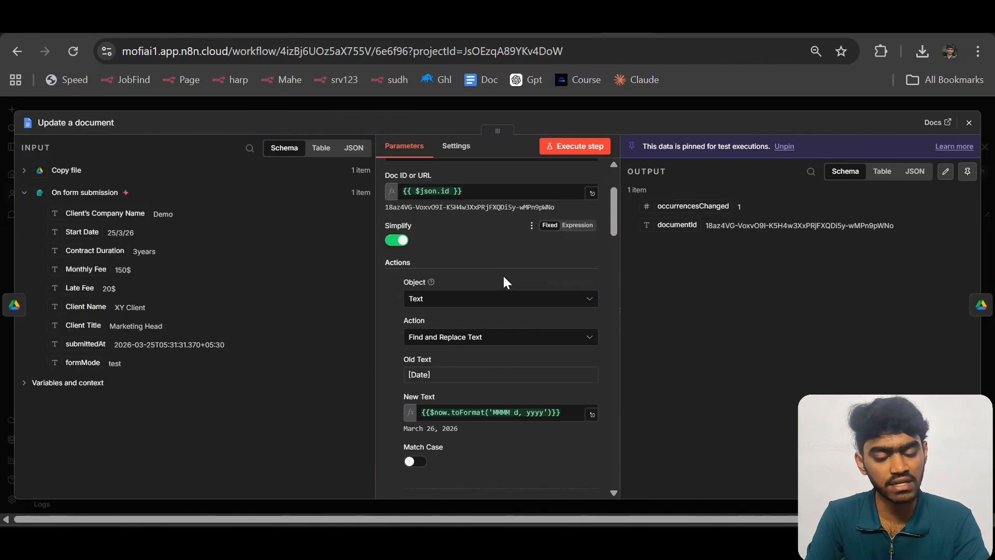
scroll(466, 259, "down", 3)
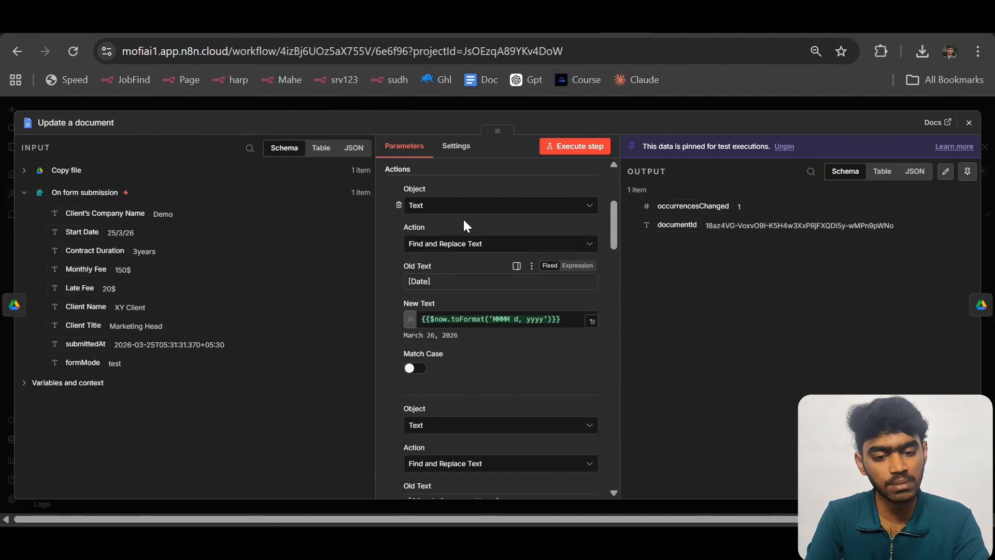
scroll(457, 233, "up", 1)
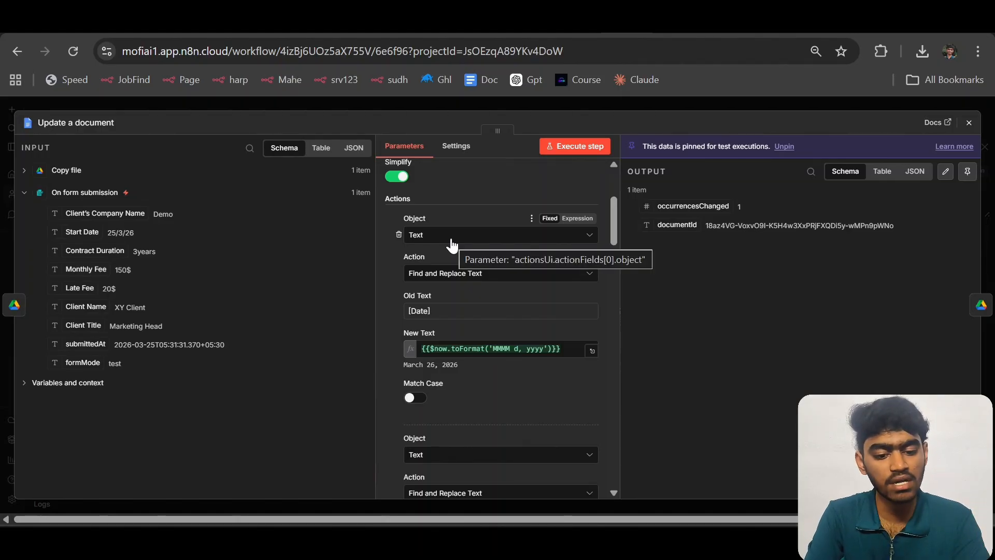
left_click(439, 311)
Step: Highlight the template's [Client's Company Name] and [Date] placeholders, then return to n8n
left_click(643, 21)
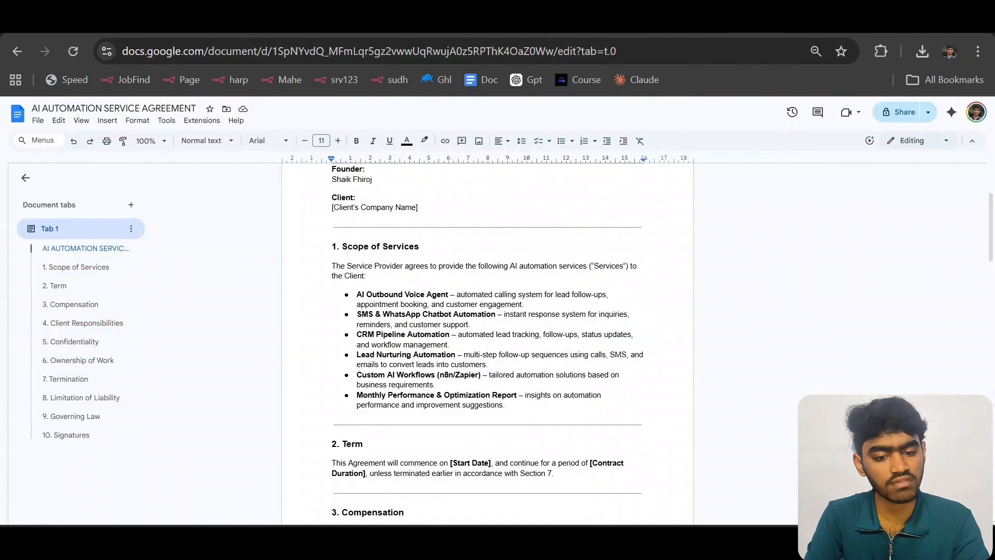
scroll(570, 290, "up", 1)
left_click_drag(420, 281, 332, 281)
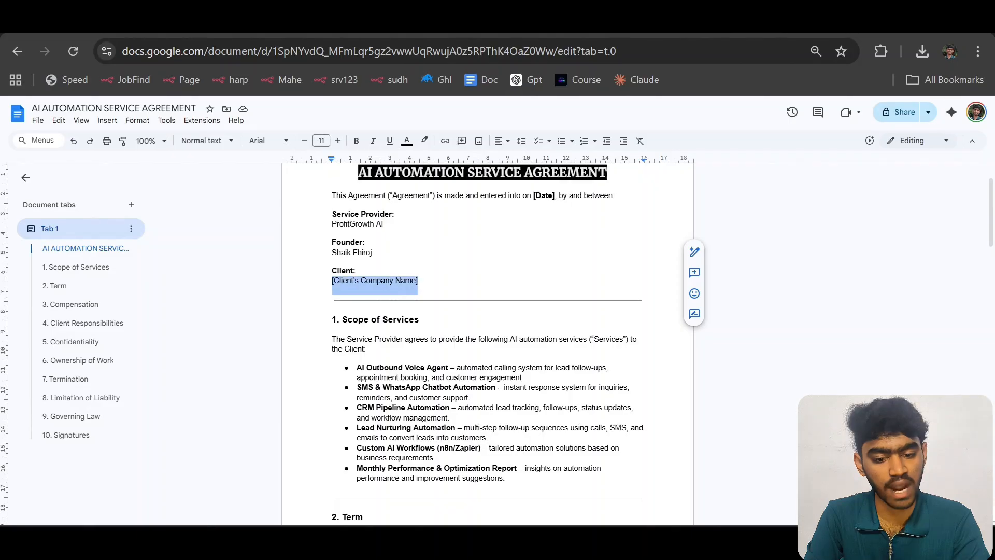
left_click(374, 253)
scroll(466, 259, "up", 1)
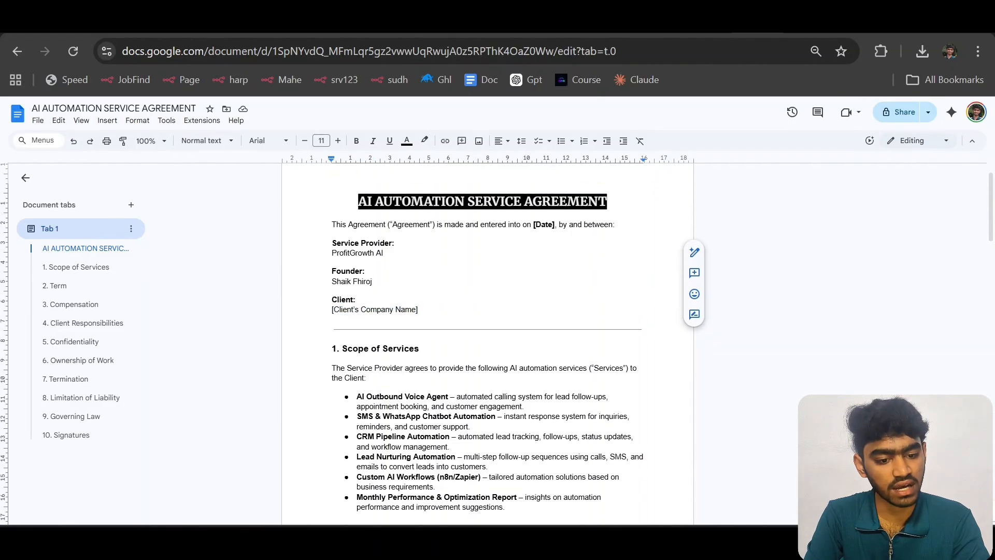
left_click_drag(534, 224, 555, 225)
left_click(555, 224)
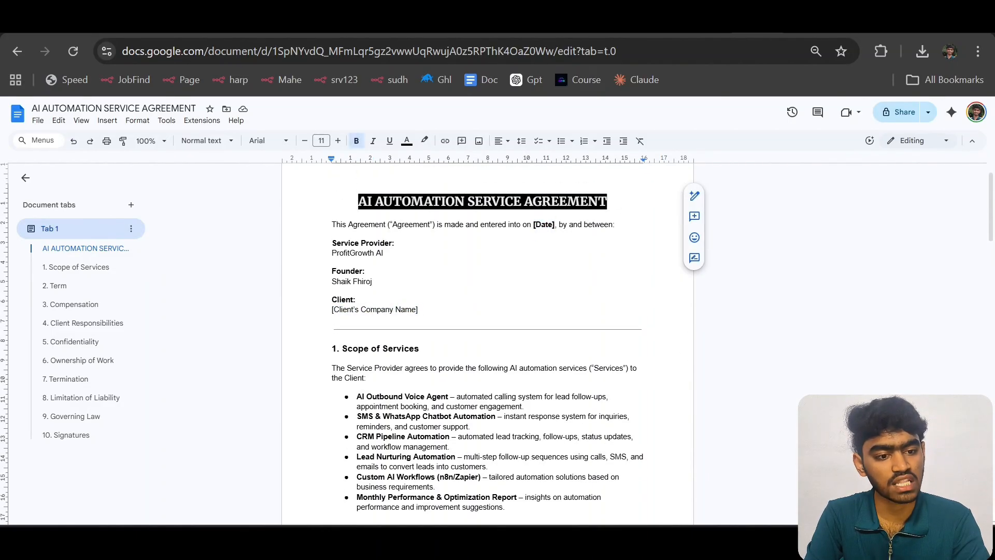
key("ctrl+Tab")
Step: Keep Find and Replace Text for the [Date] replacement and preview its New Text result
left_click(701, 286)
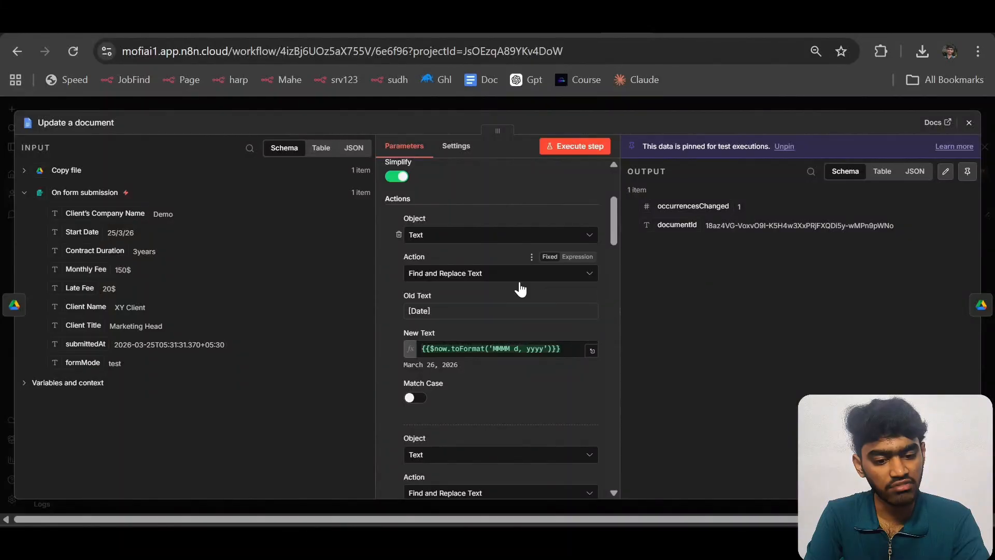
left_click(518, 280)
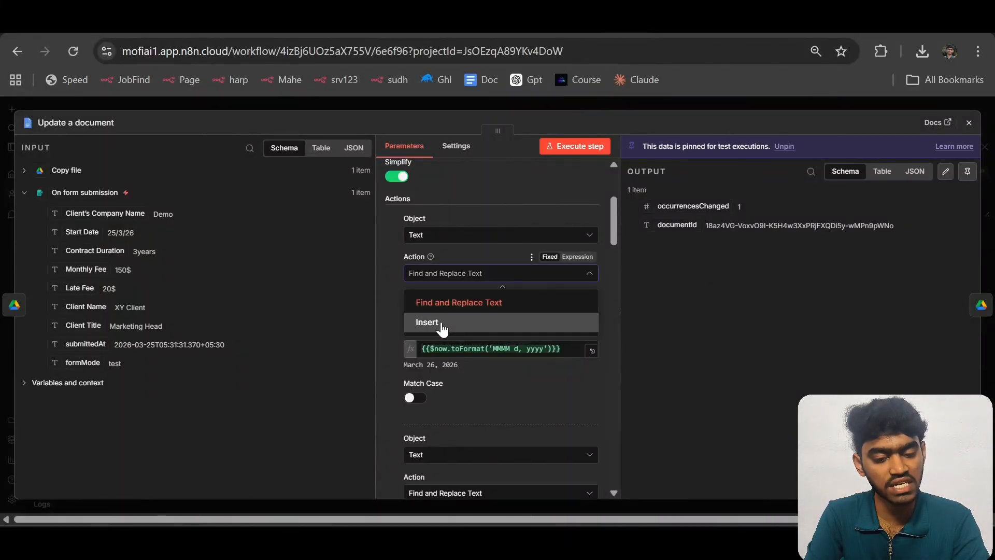
left_click(453, 311)
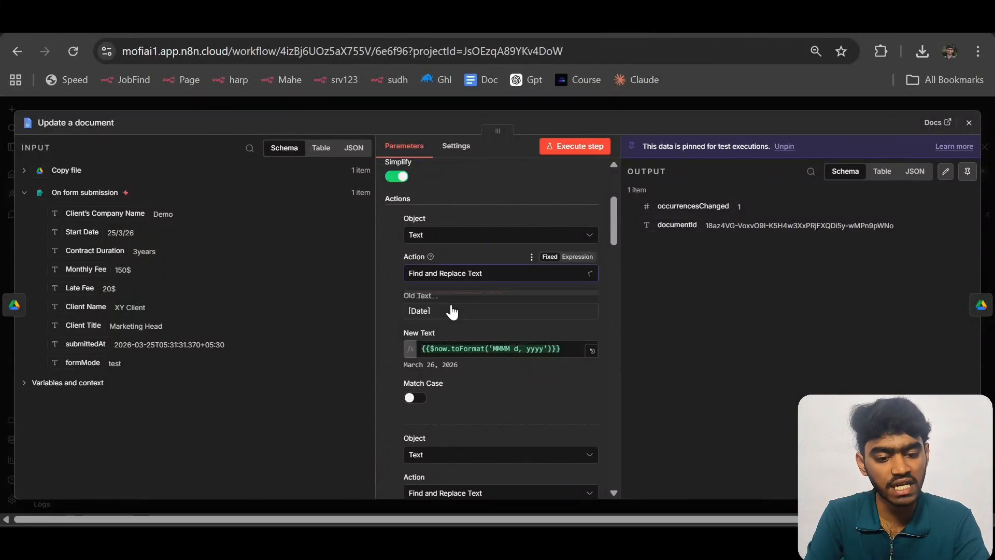
scroll(456, 306, "down", 1)
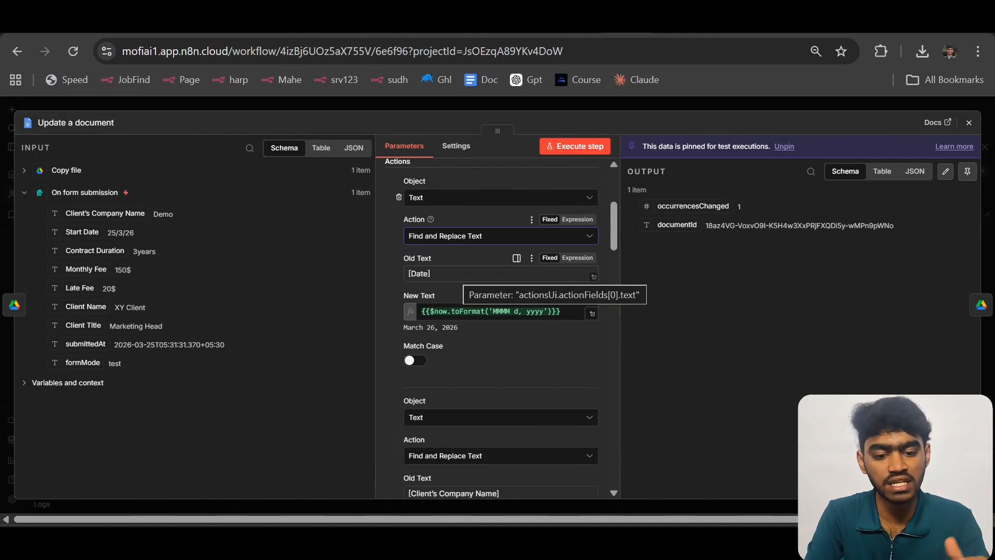
left_click(463, 274)
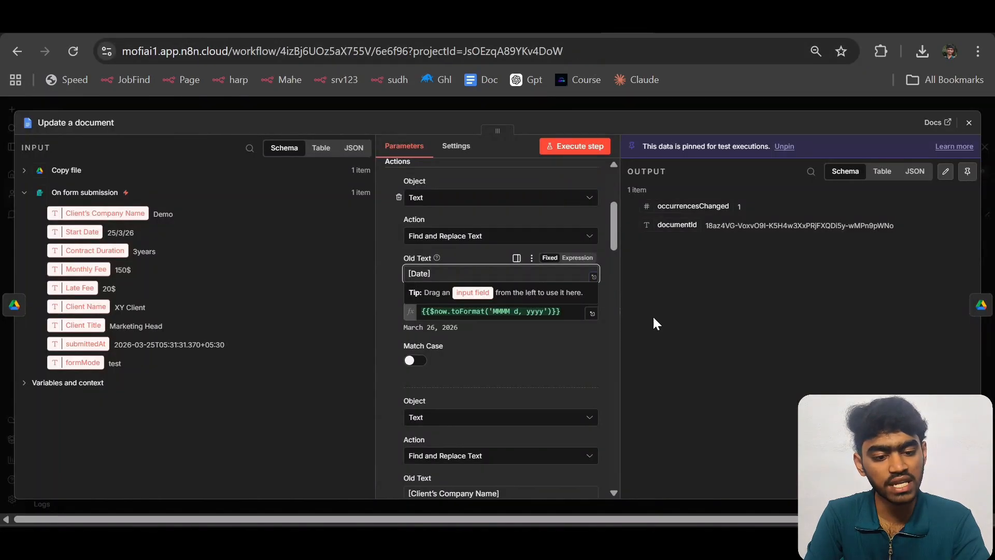
left_click(672, 315)
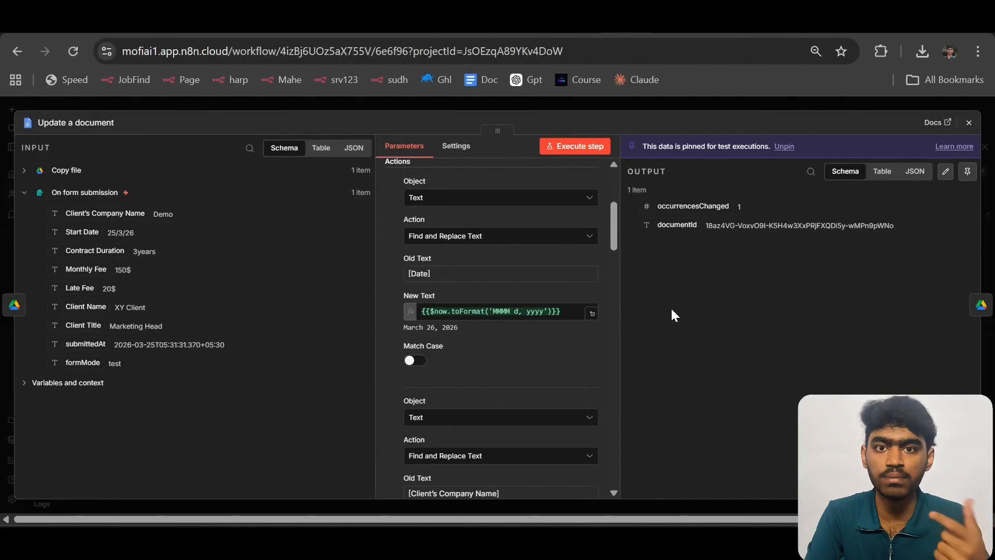
left_click(480, 275)
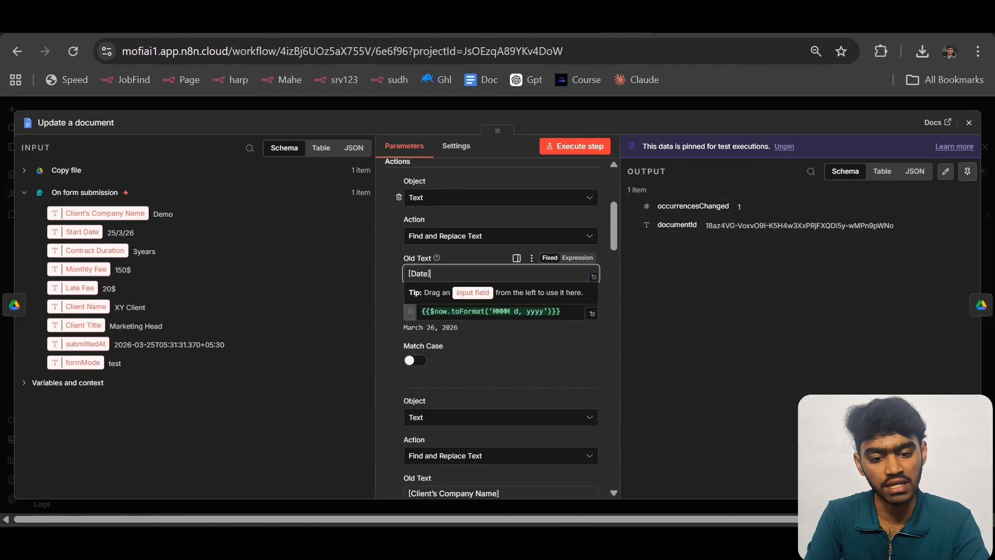
left_click(335, 304)
left_click(492, 312)
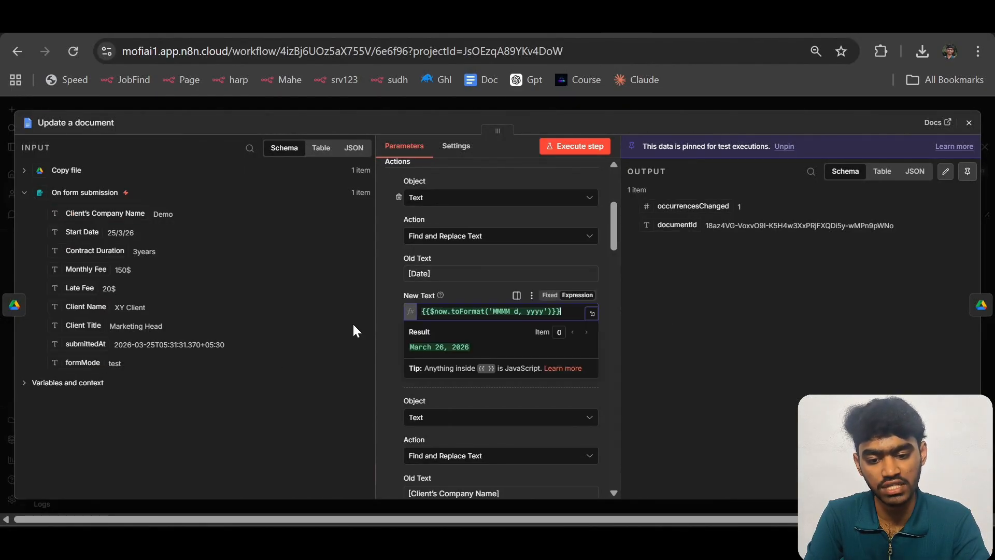
left_click(273, 356)
Step: Review the [Client's Company Name] and [Start Date] replacements, then close the step
scroll(504, 231, "down", 2)
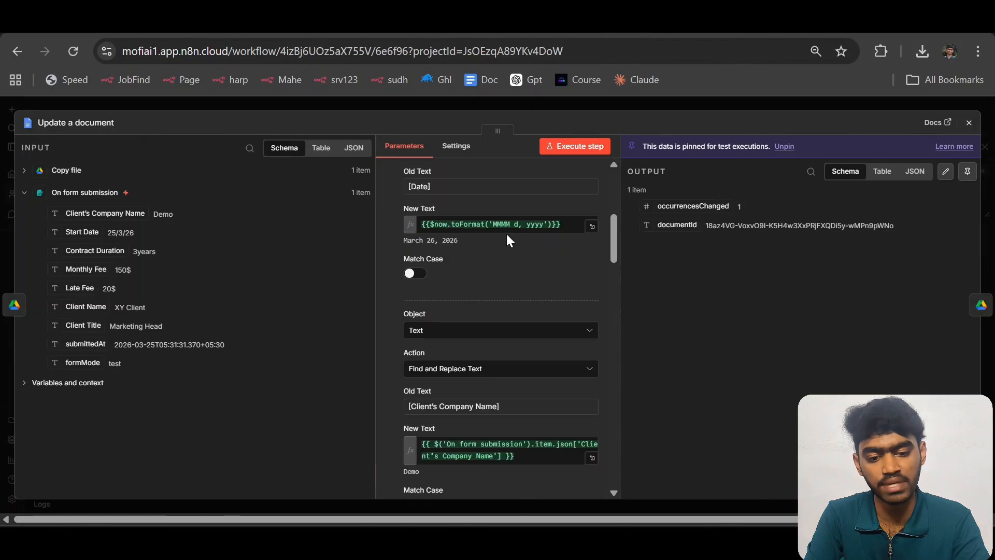
scroll(505, 234, "down", 2)
scroll(430, 285, "down", 2)
left_click(440, 267)
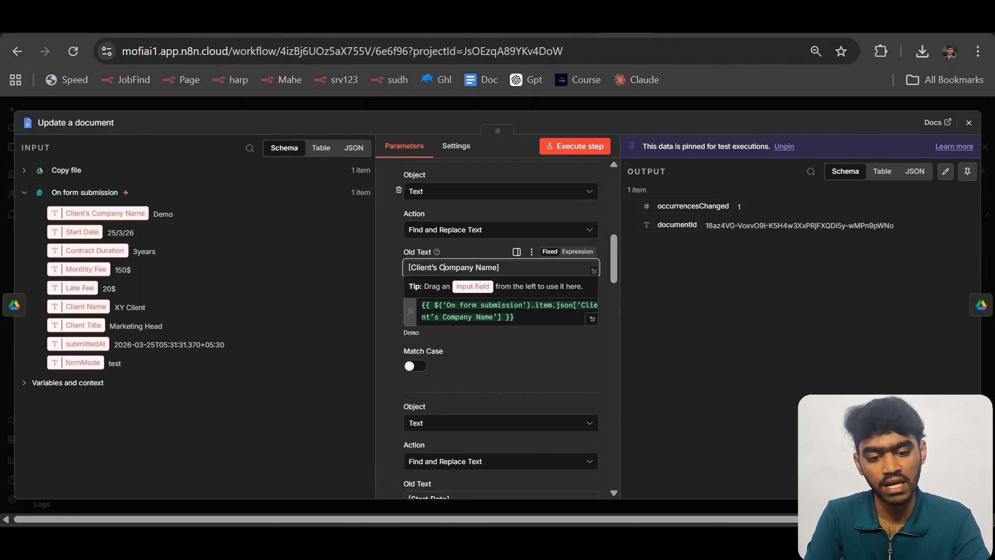
key("Tab")
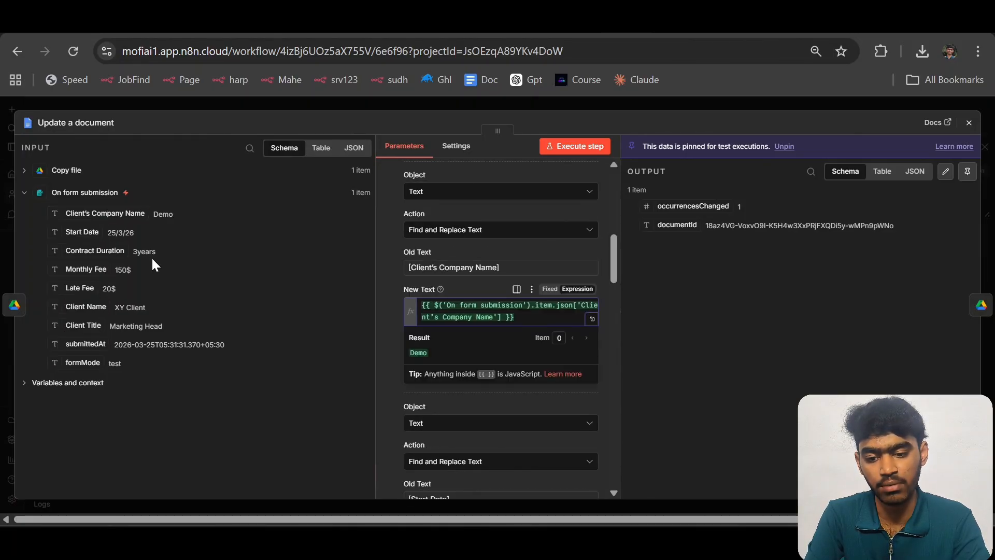
scroll(484, 315, "down", 3)
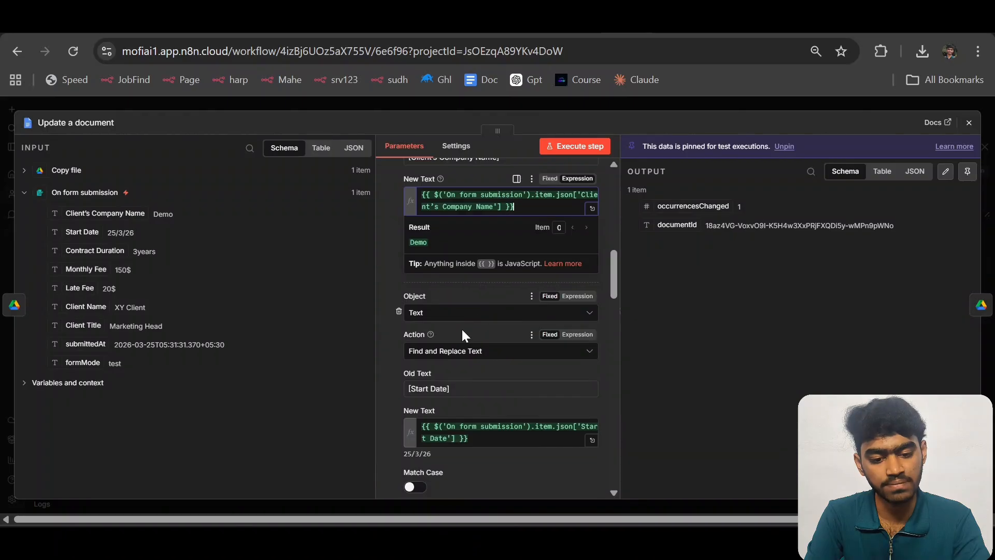
scroll(461, 328, "down", 1)
left_click(461, 344)
left_click(263, 335)
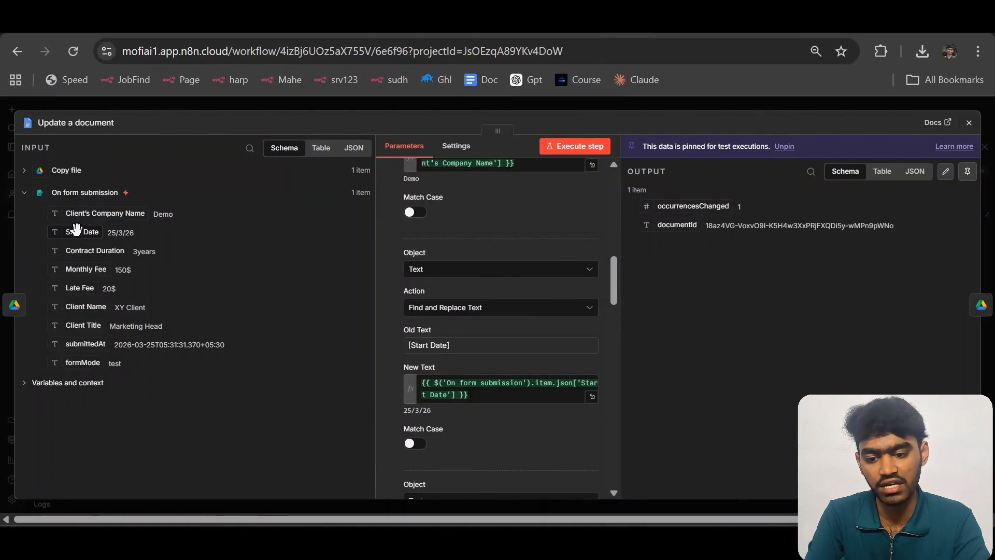
scroll(512, 342, "down", 15)
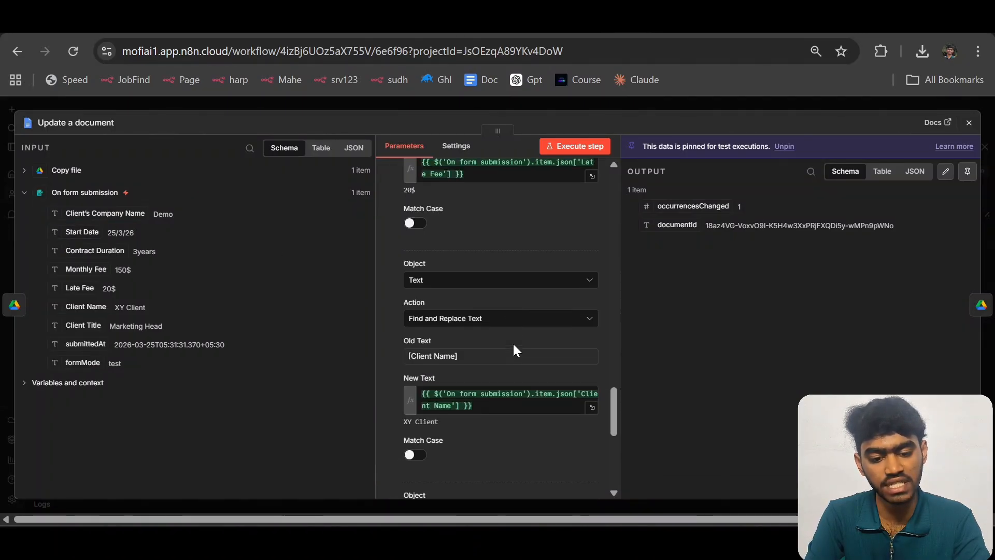
scroll(515, 350, "up", 20)
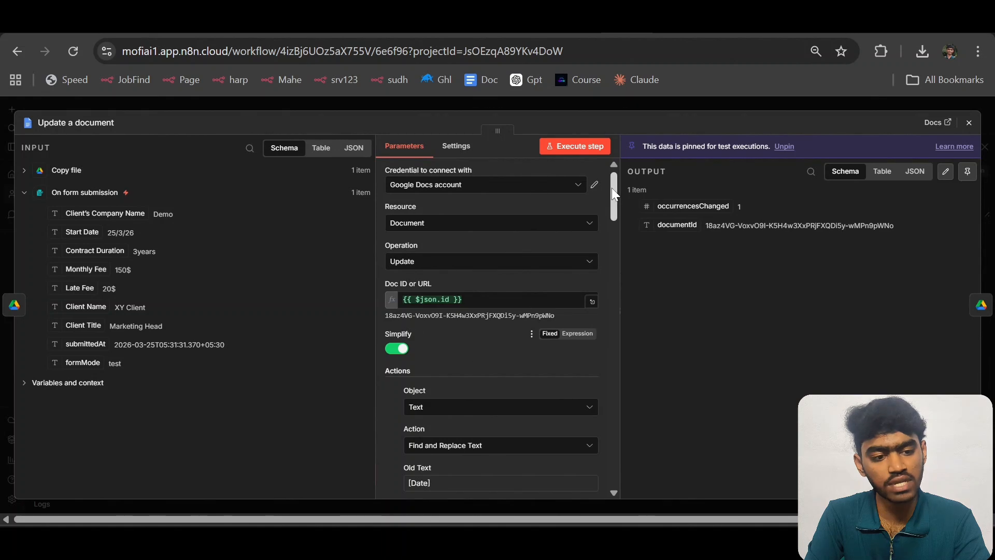
left_click(2, 206)
Step: Open the Download file step and scroll to its Google File Conversion options
scroll(386, 200, "right", 2)
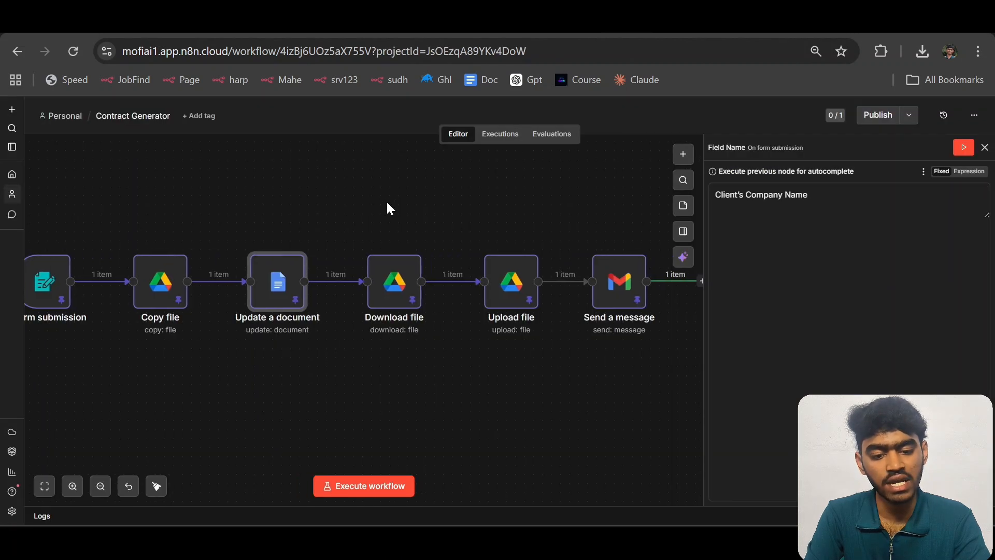
double_click(382, 265)
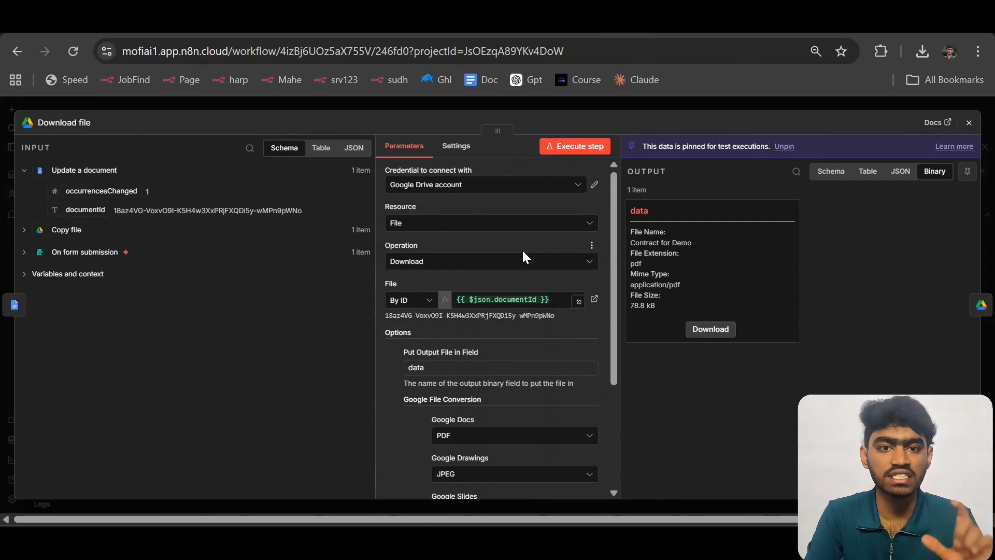
scroll(441, 332, "down", 3)
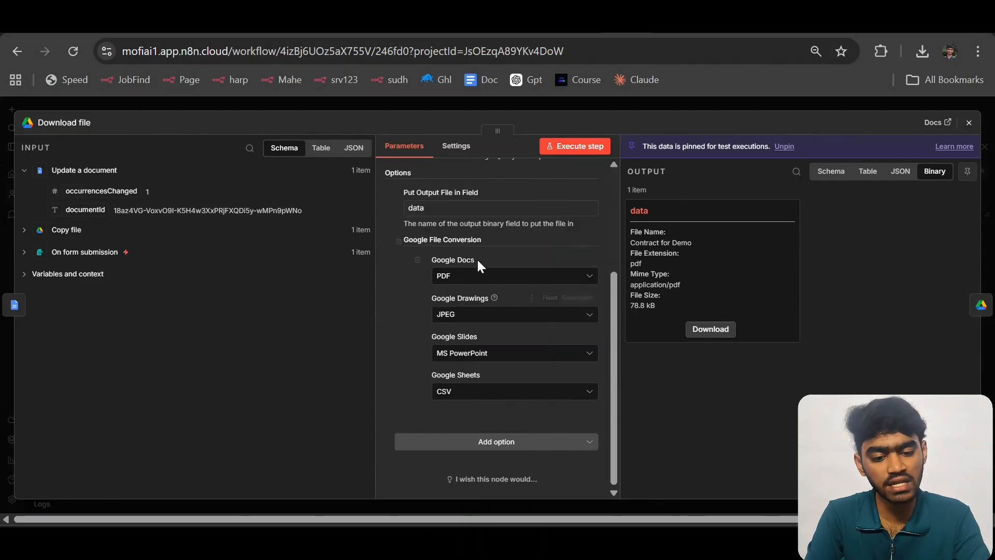
scroll(478, 257, "up", 3)
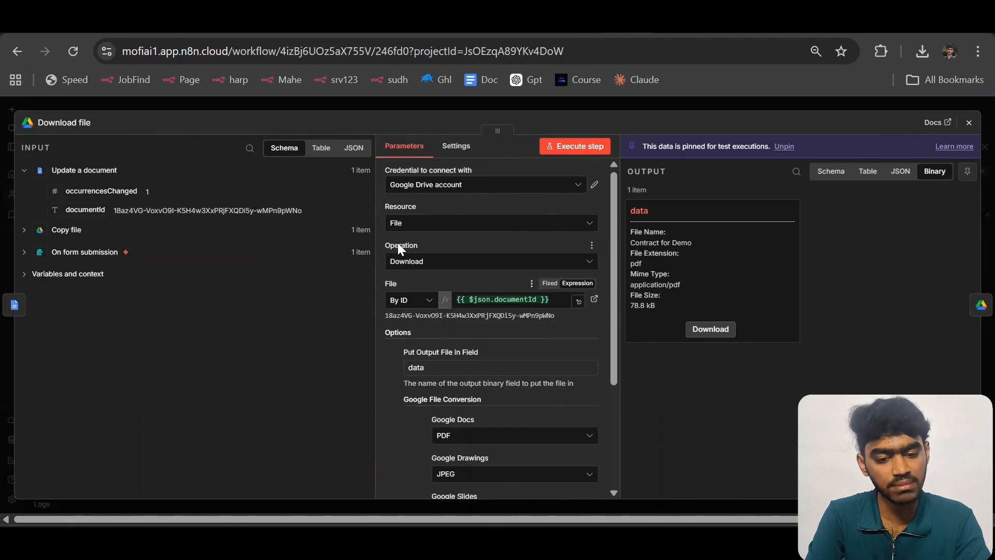
scroll(438, 305, "down", 1)
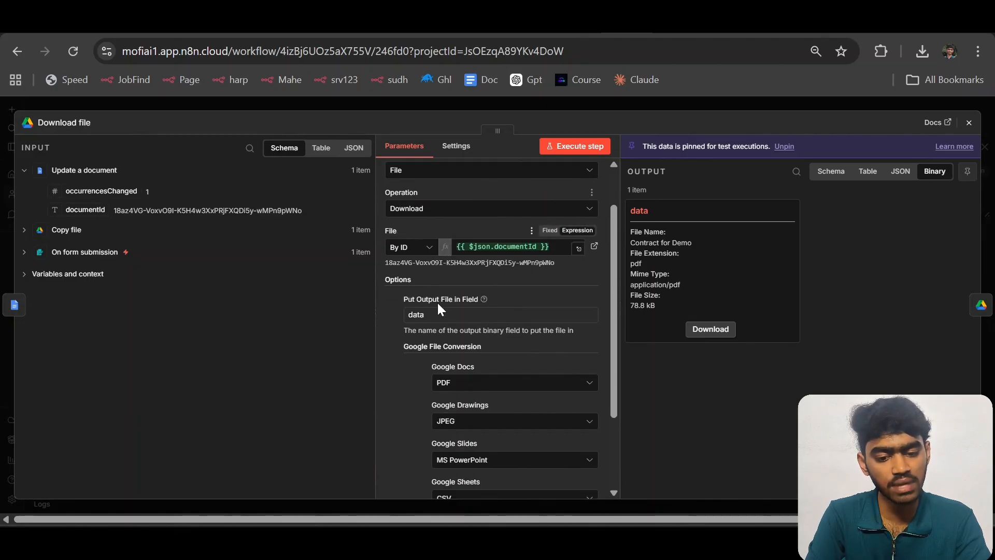
scroll(420, 306, "down", 1)
mouse_move(407, 228)
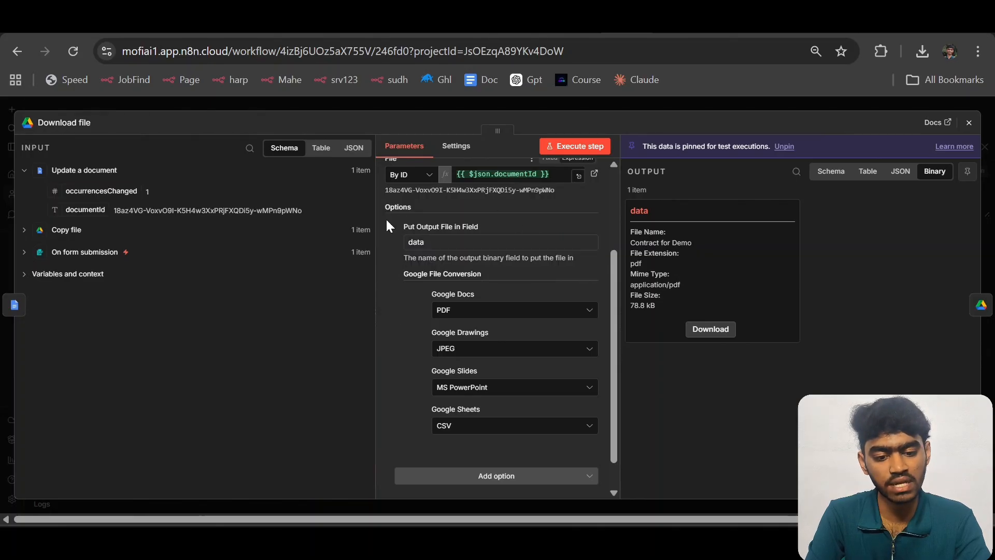
scroll(462, 288, "down", 1)
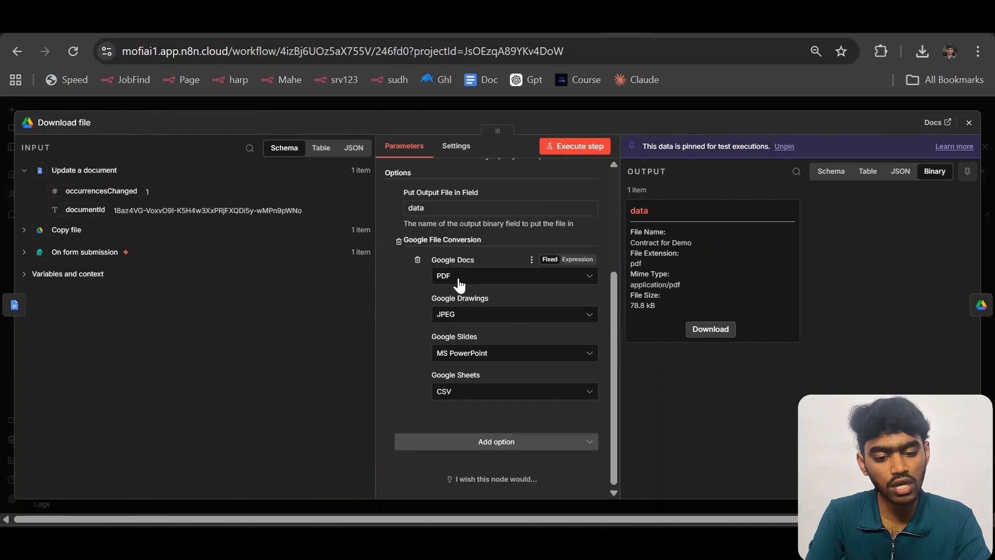
Step: Convert Google Docs files to PDF with application/pdf output, then open Upload file
left_click(458, 280)
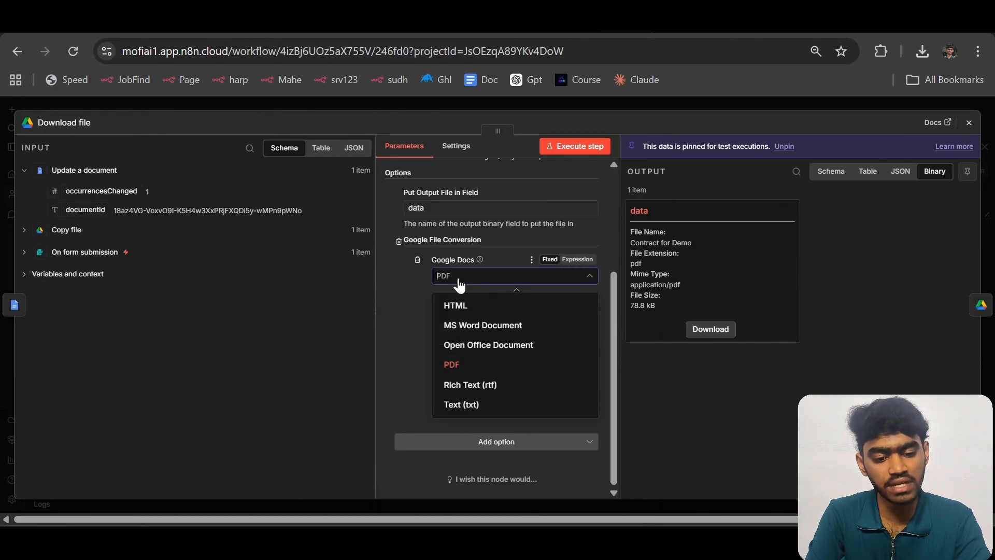
left_click(486, 366)
scroll(535, 355, "up", 3)
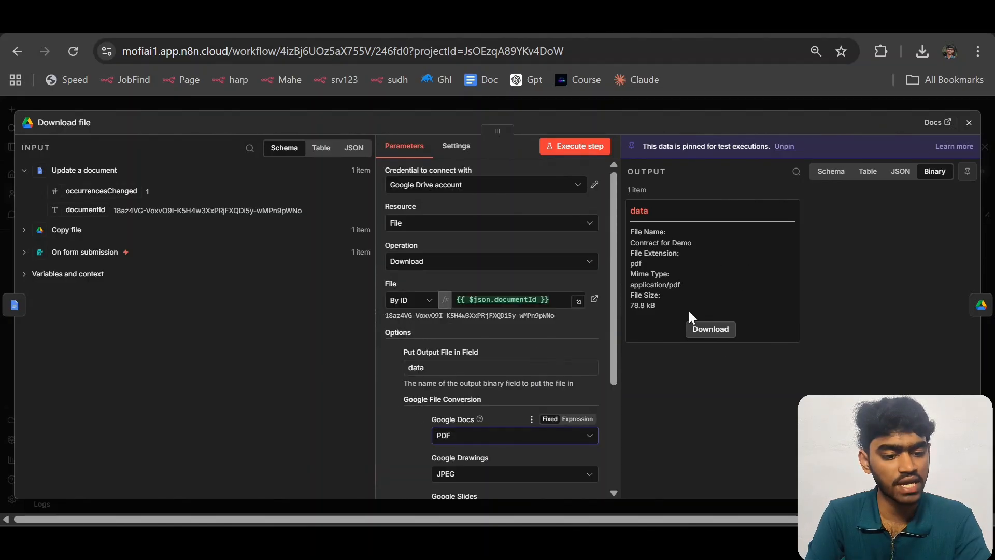
left_click_drag(631, 284, 691, 284)
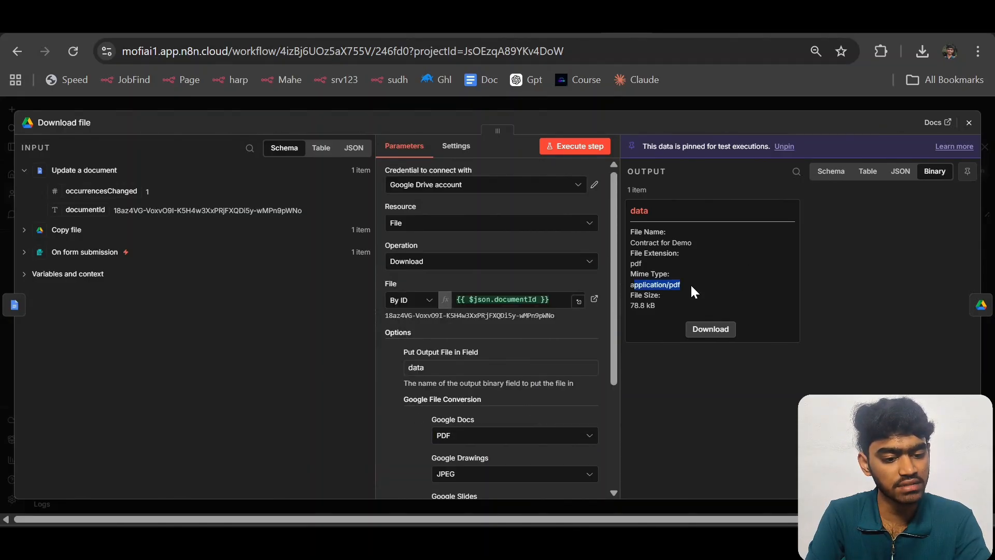
left_click(693, 284)
key("Escape")
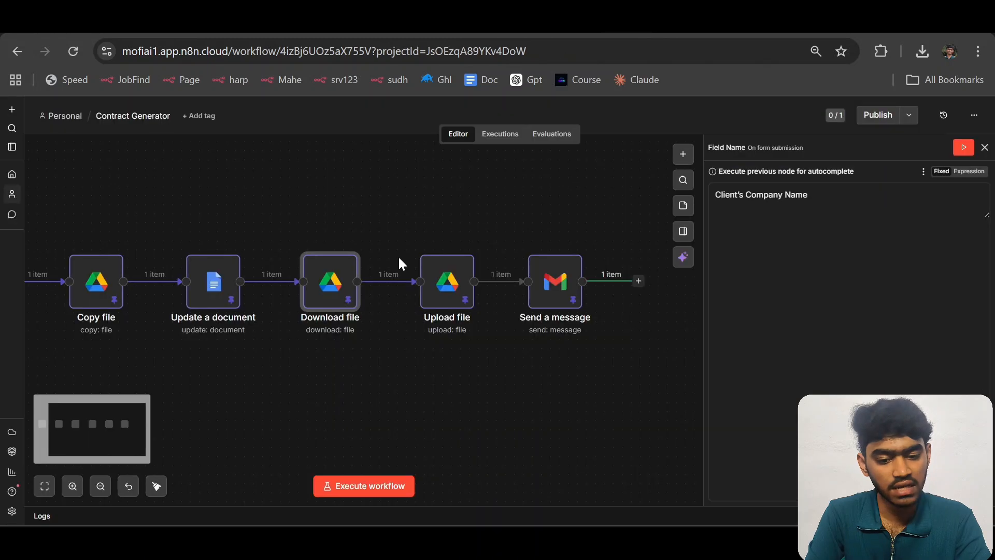
double_click(437, 289)
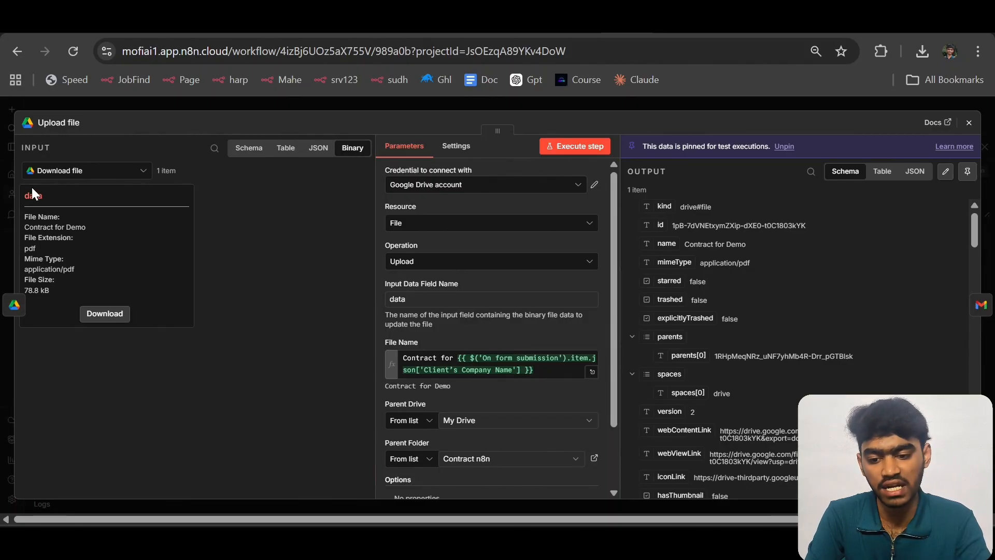
Step: Confirm the Upload file step reads the binary from Input Data Field Name 'data'
left_click_drag(29, 196, 381, 294)
left_click(381, 295)
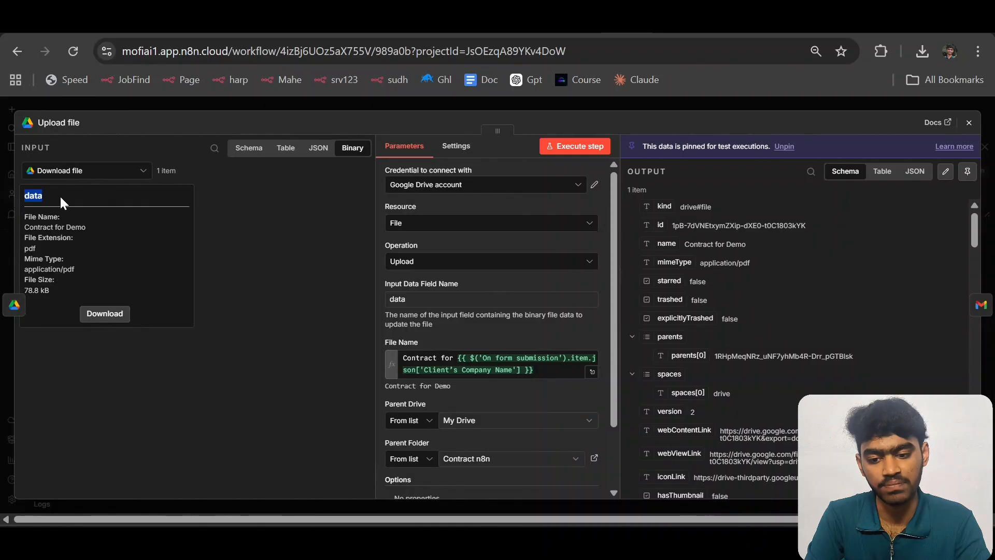
left_click(415, 299)
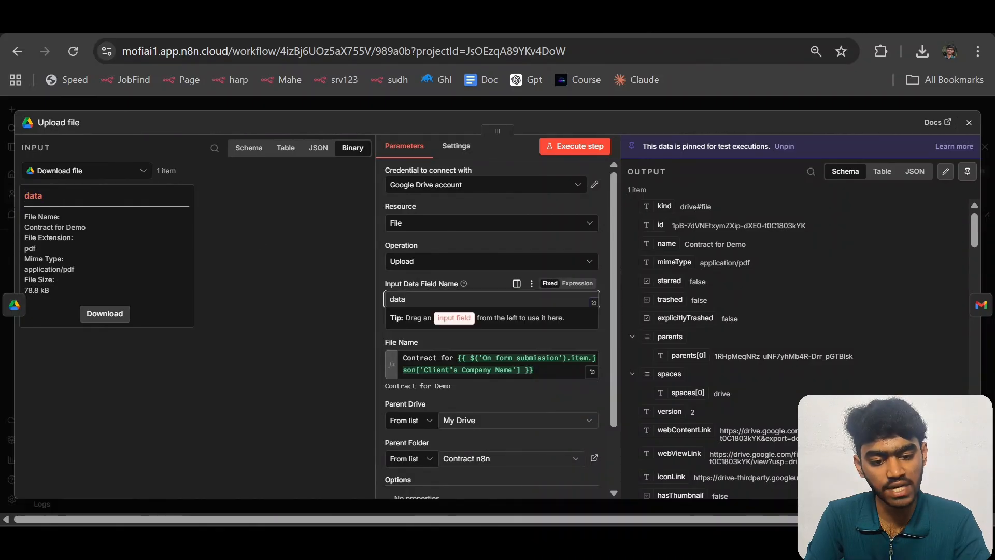
left_click(330, 312)
Step: Preview the Contract for Demo file name expression and Parent Folder, then close the step
scroll(528, 387, "down", 2)
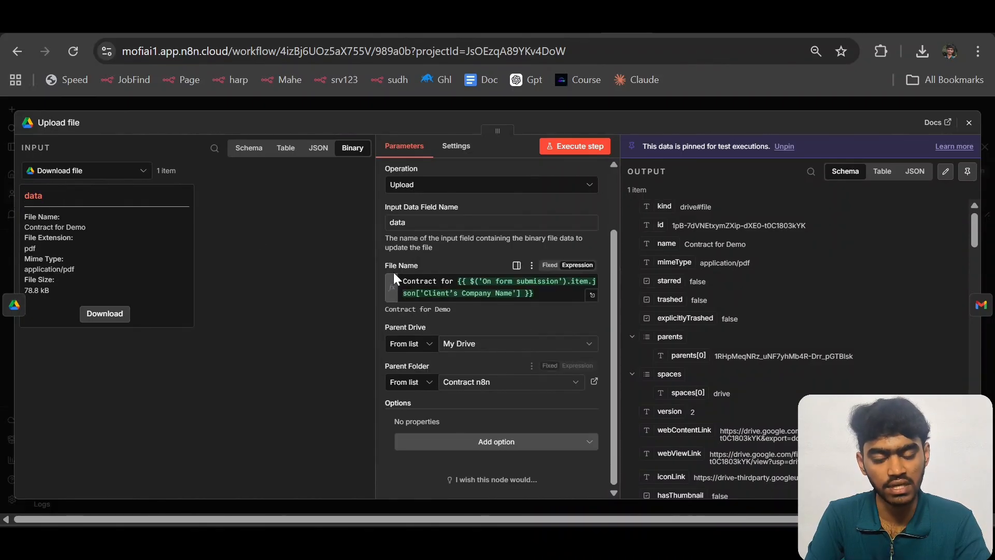
mouse_move(422, 264)
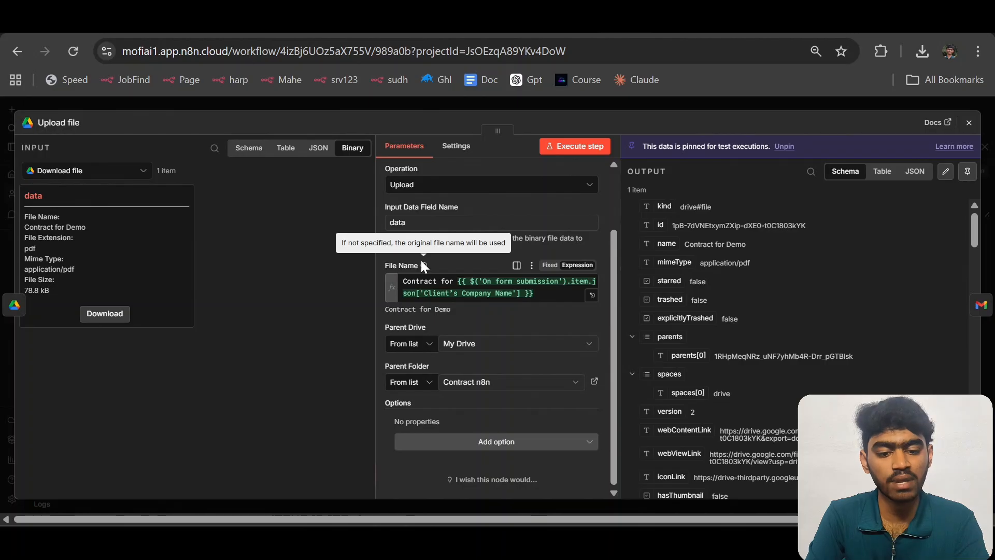
left_click_drag(403, 281, 535, 294)
left_click(539, 294)
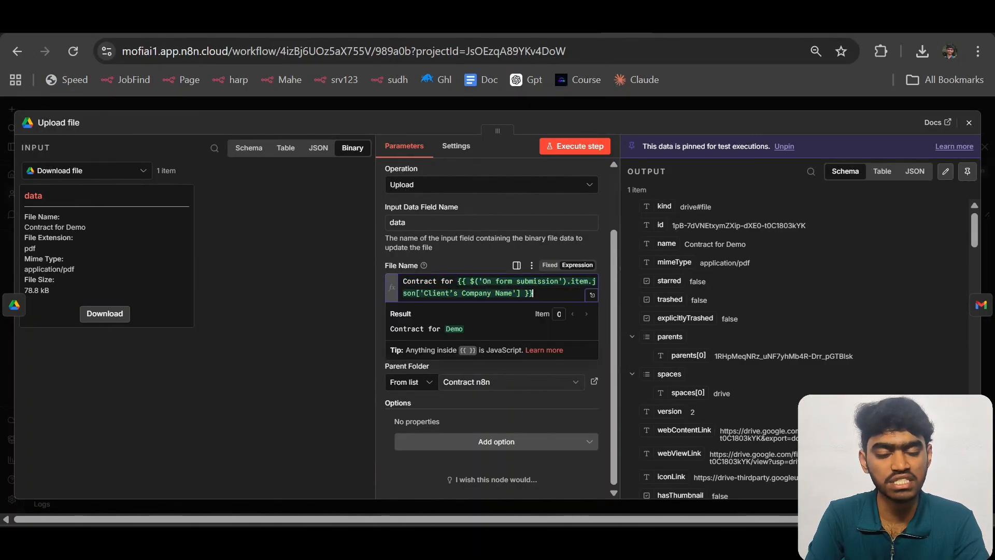
left_click(322, 345)
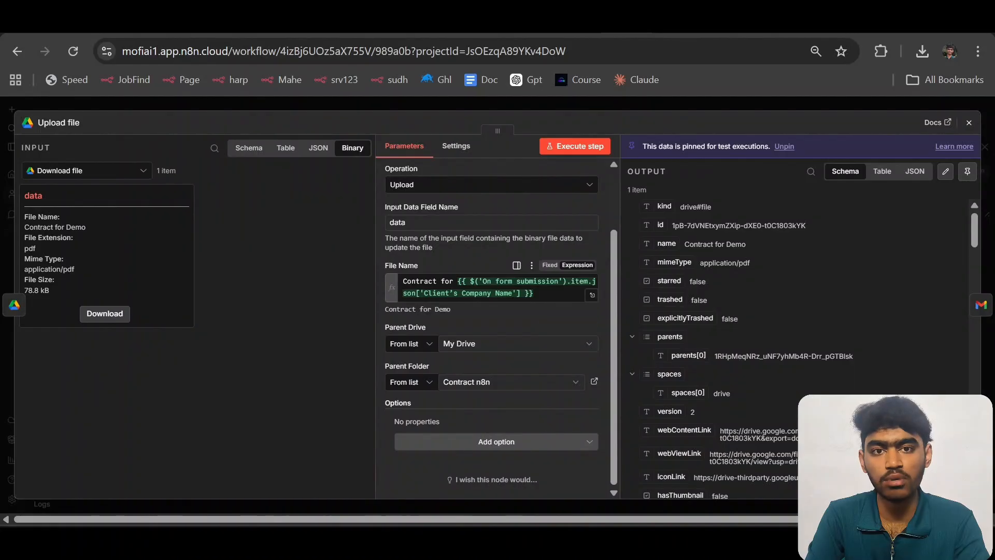
scroll(462, 396, "up", 1)
scroll(463, 396, "down", 1)
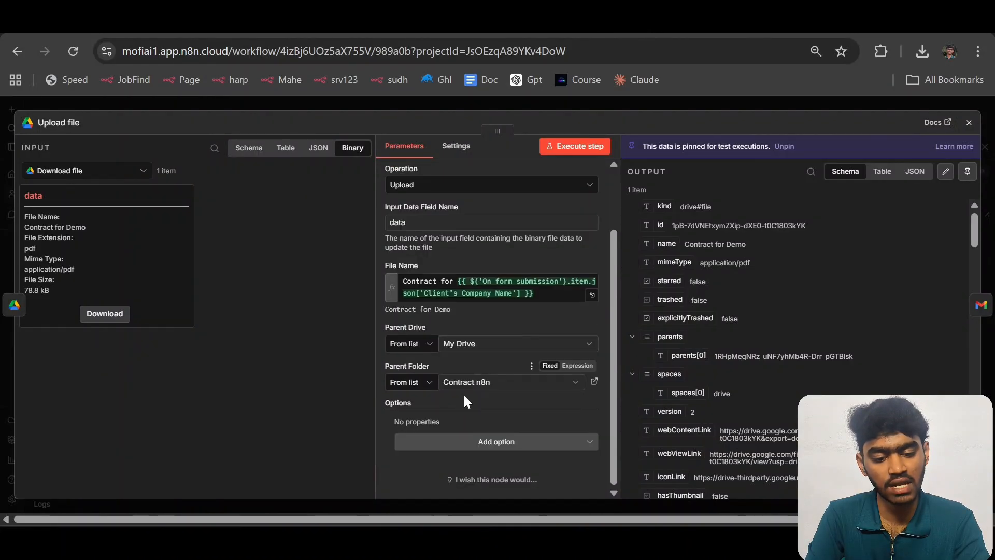
left_click(2, 190)
scroll(399, 203, "right", 1)
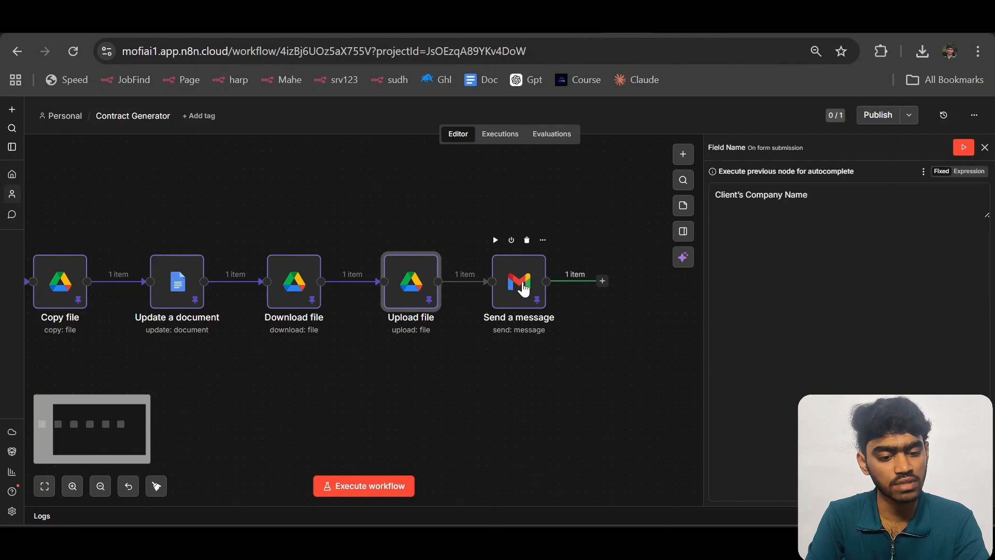
Step: Open Send a message and check its recipient address against the On form submission fields
double_click(524, 289)
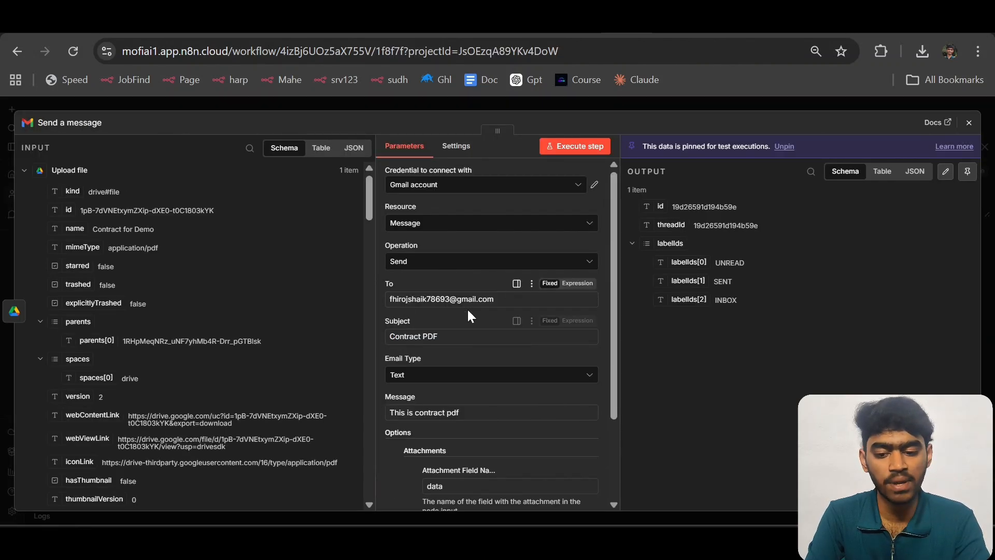
scroll(451, 232, "down", 2)
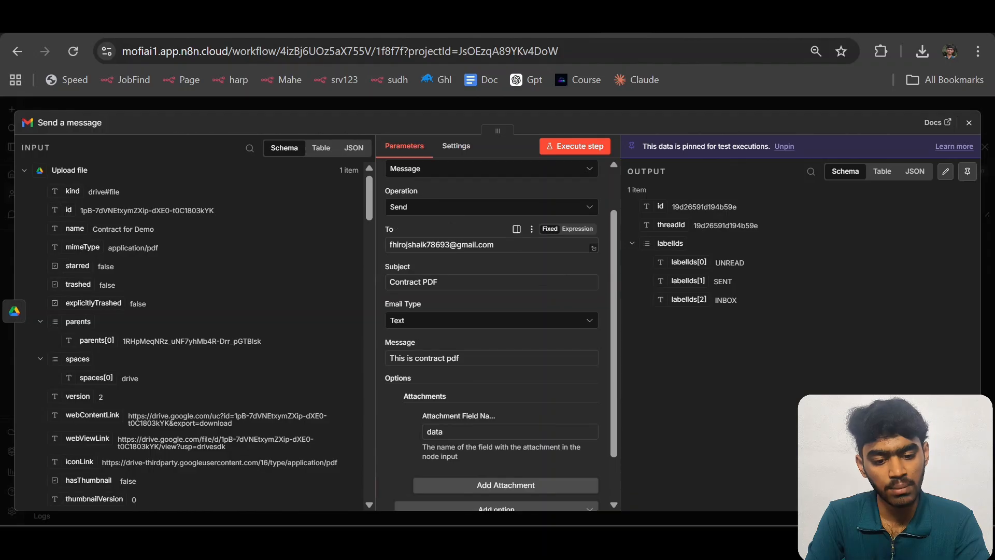
scroll(397, 288, "down", 2)
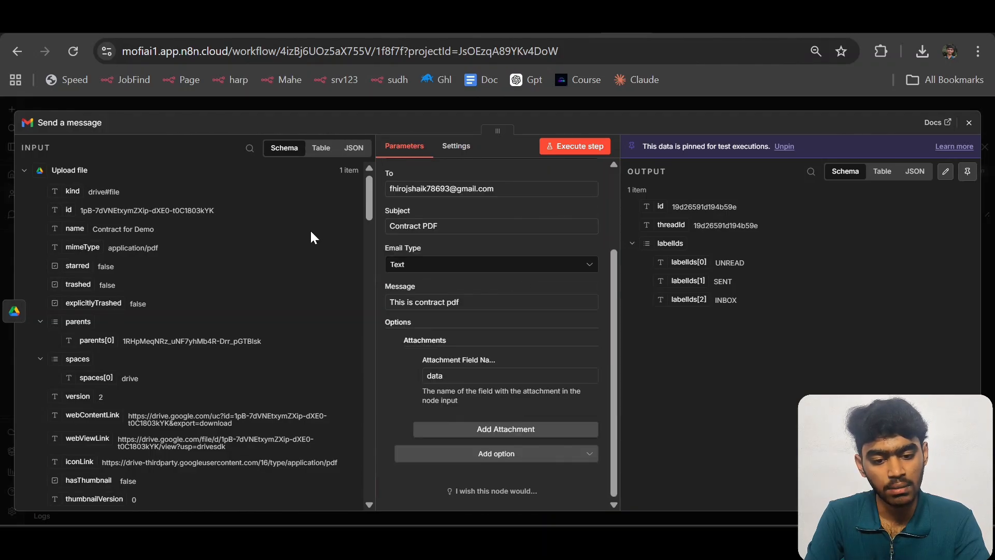
scroll(428, 228, "up", 3)
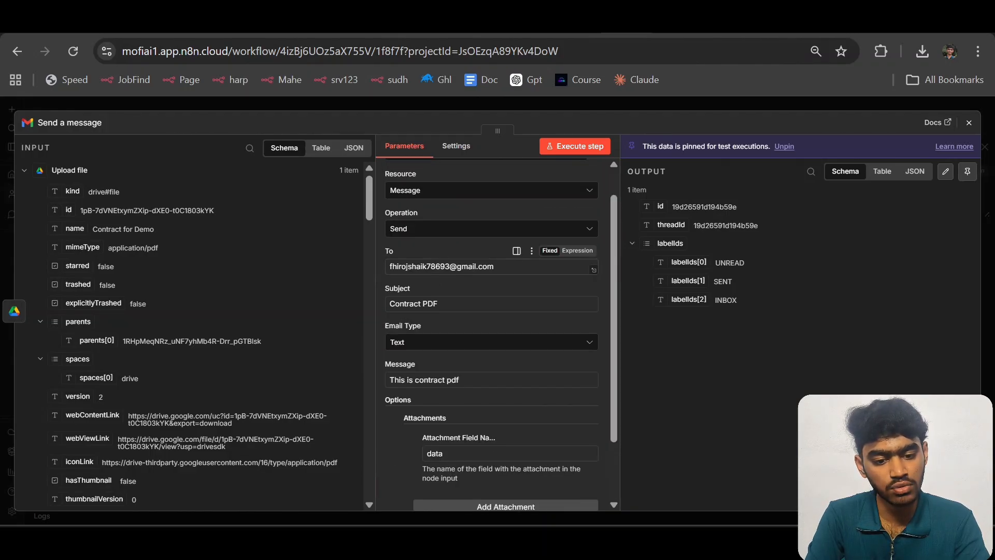
left_click(511, 267)
left_click(176, 258)
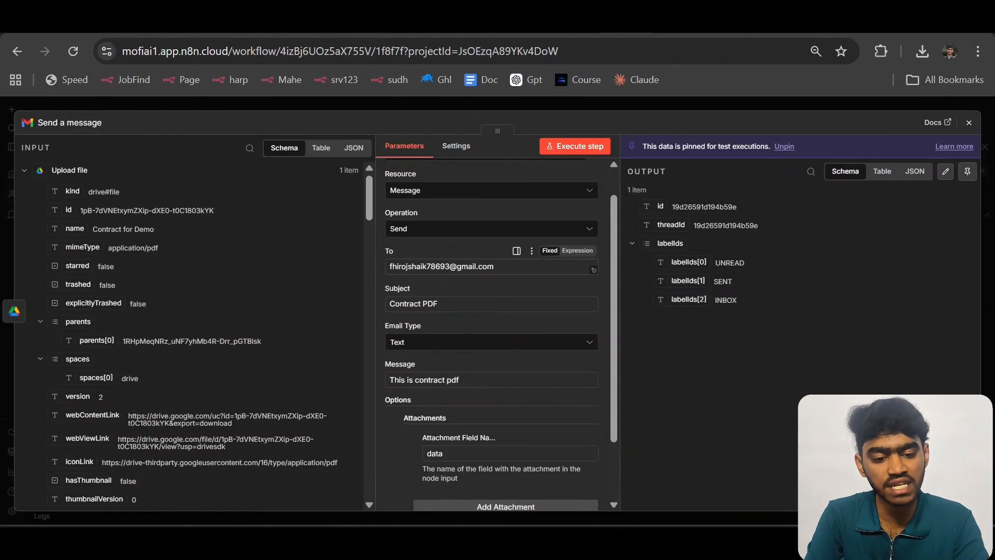
left_click(498, 266)
left_click(23, 170)
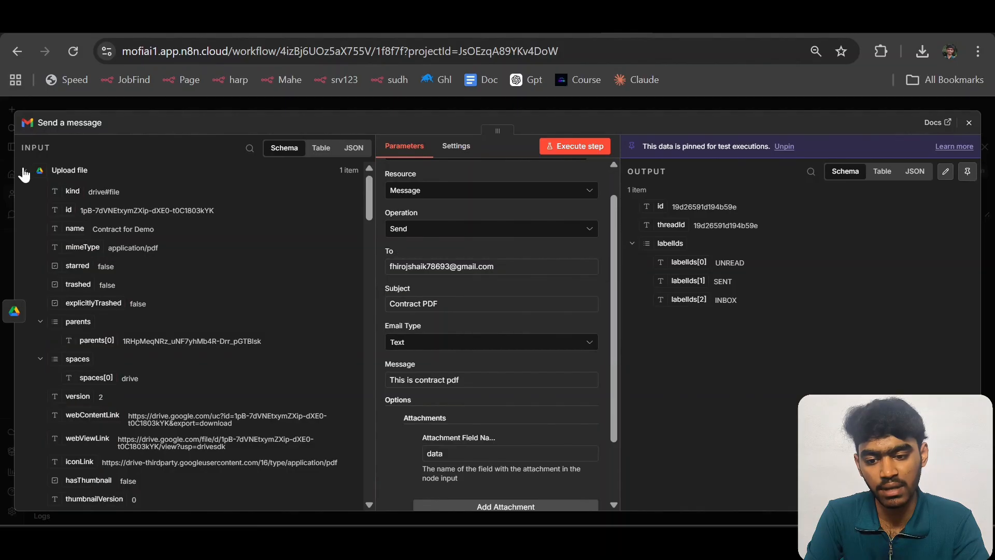
left_click(76, 261)
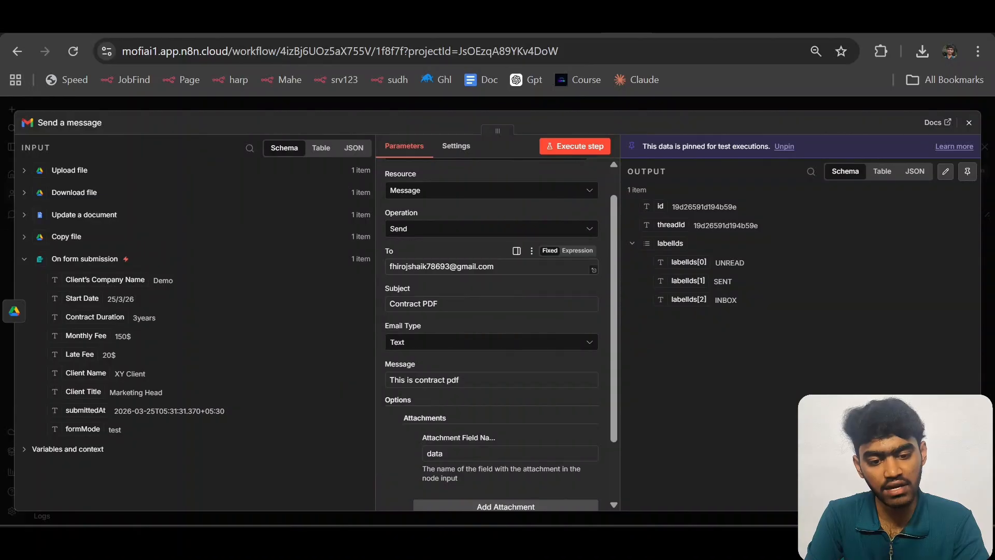
left_click(496, 267)
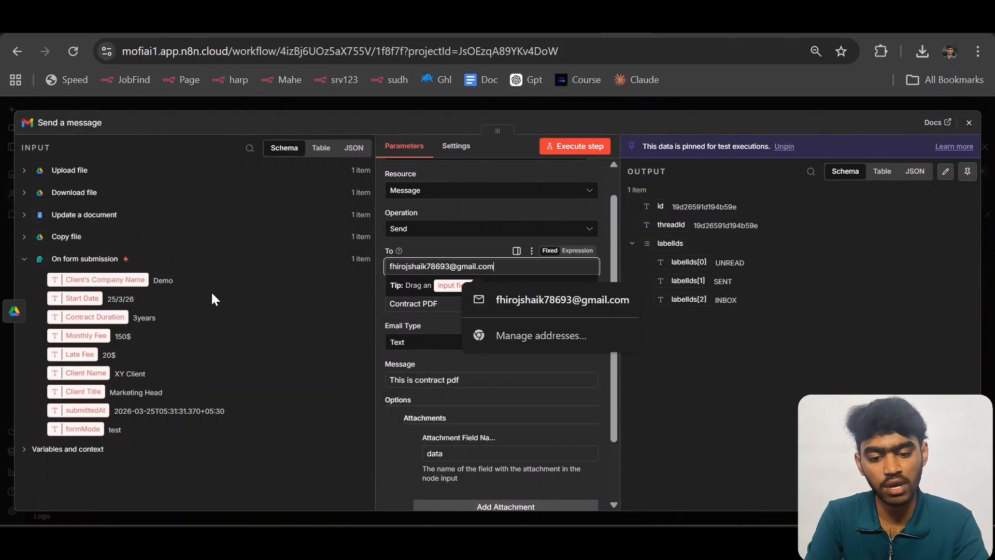
left_click(178, 260)
left_click(571, 267)
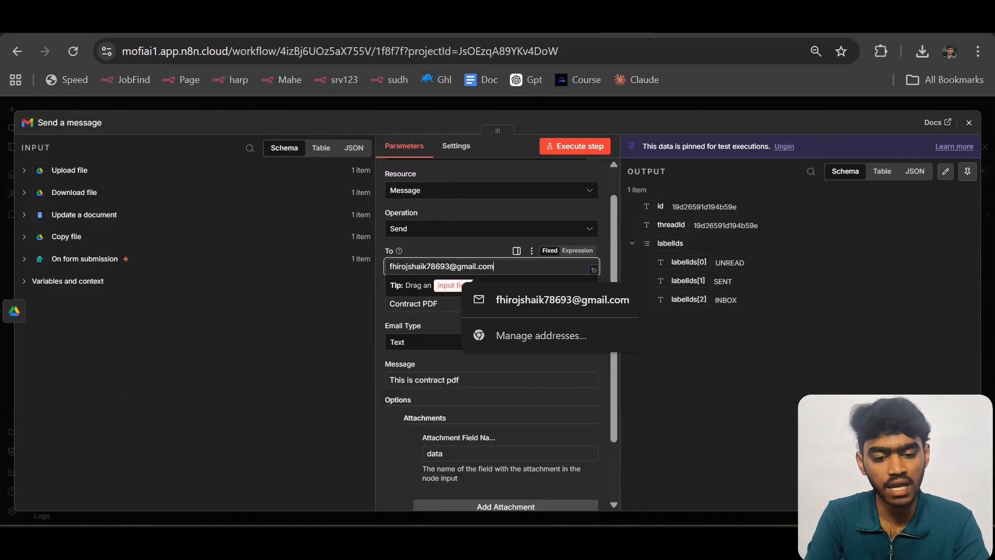
left_click(350, 299)
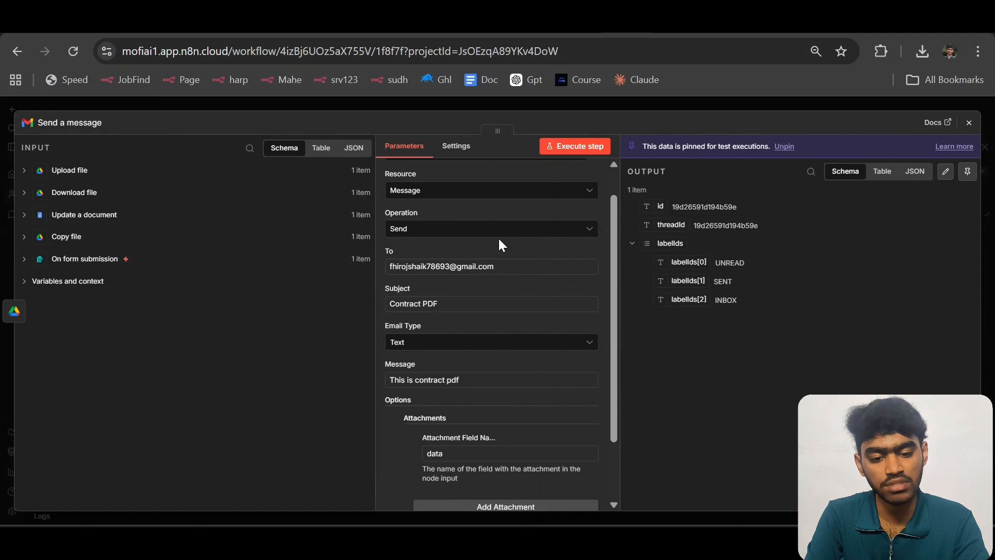
Step: Check the Contract PDF subject, message text and 'data' attachment field, then close the node
scroll(501, 245, "down", 2)
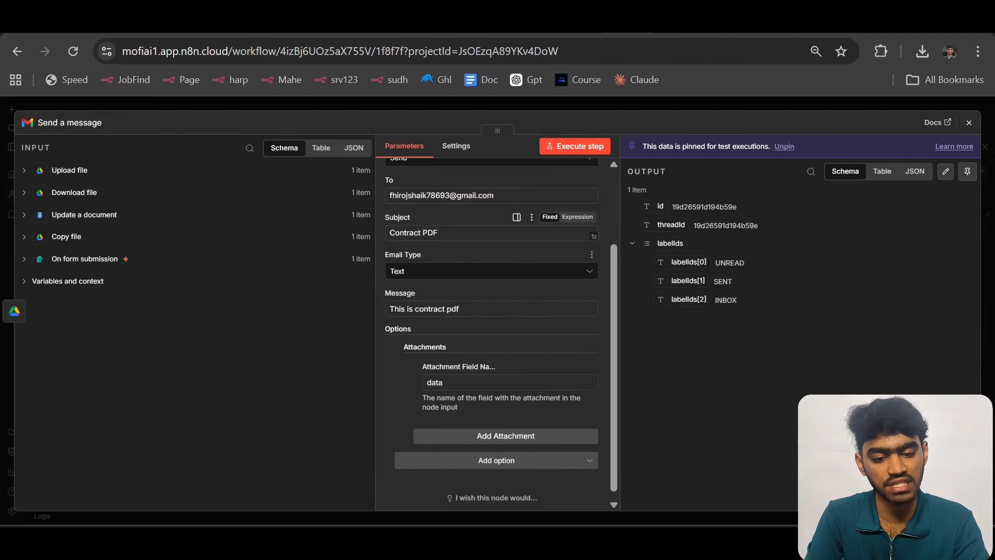
left_click(492, 233)
left_click(490, 291)
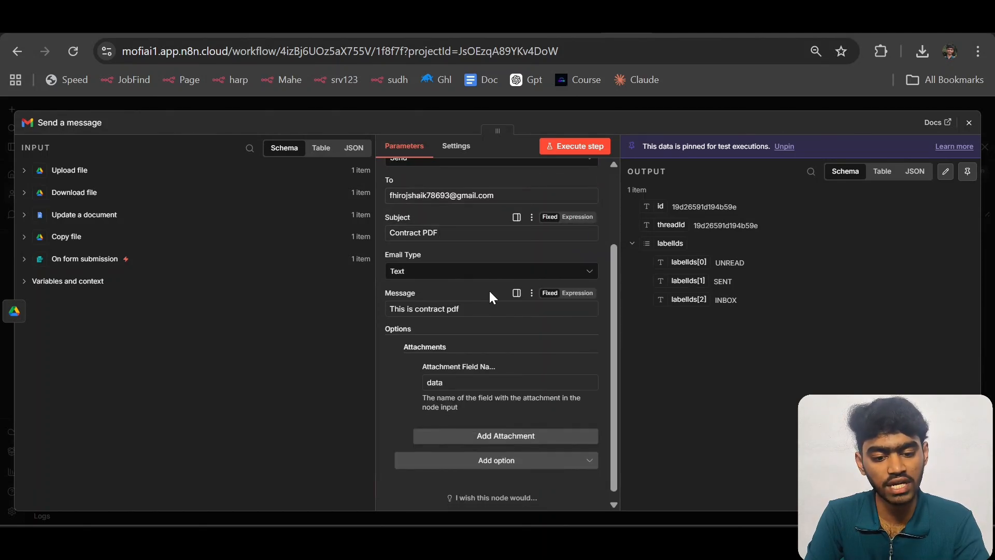
scroll(489, 290, "down", 1)
left_click(488, 302)
left_click(729, 369)
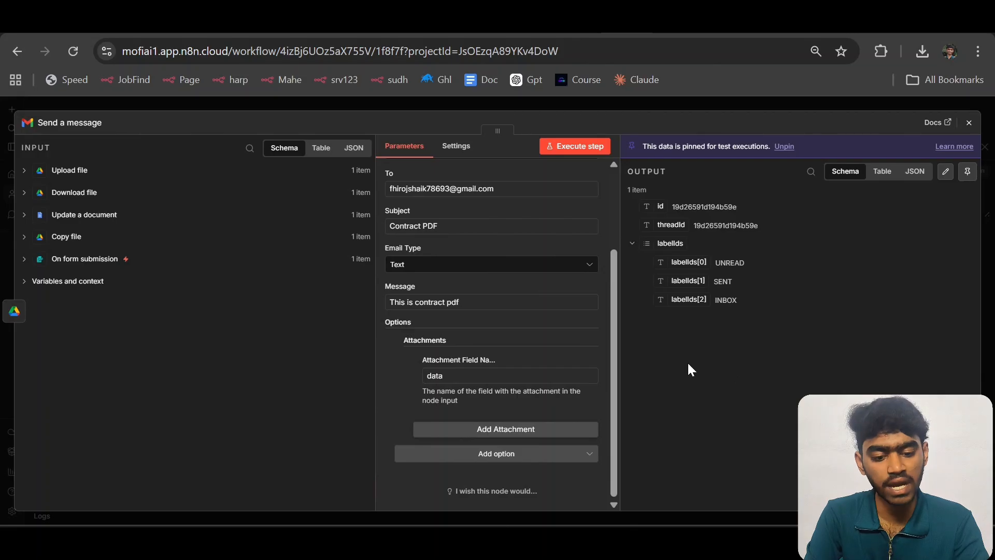
left_click(458, 376)
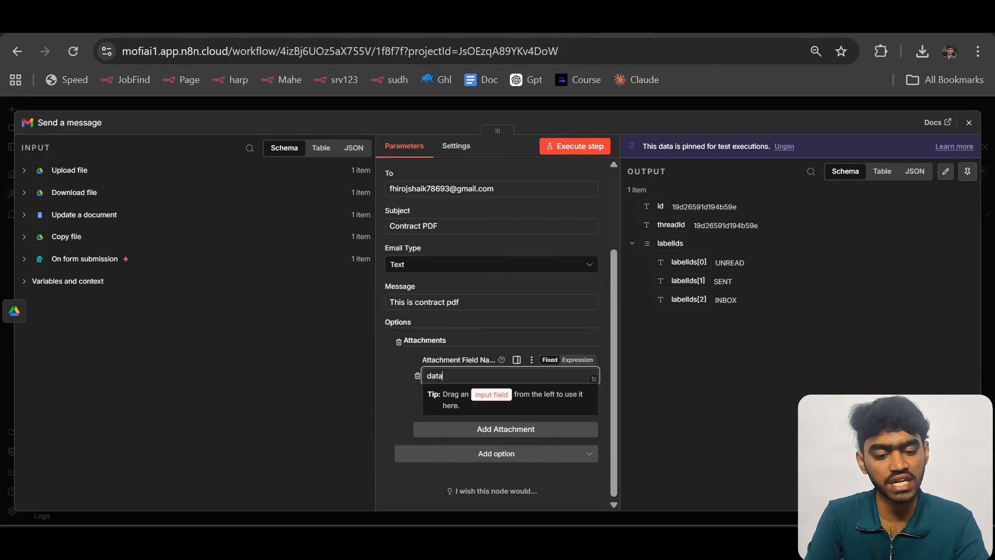
scroll(458, 378, "up", 1)
scroll(456, 356, "up", 1)
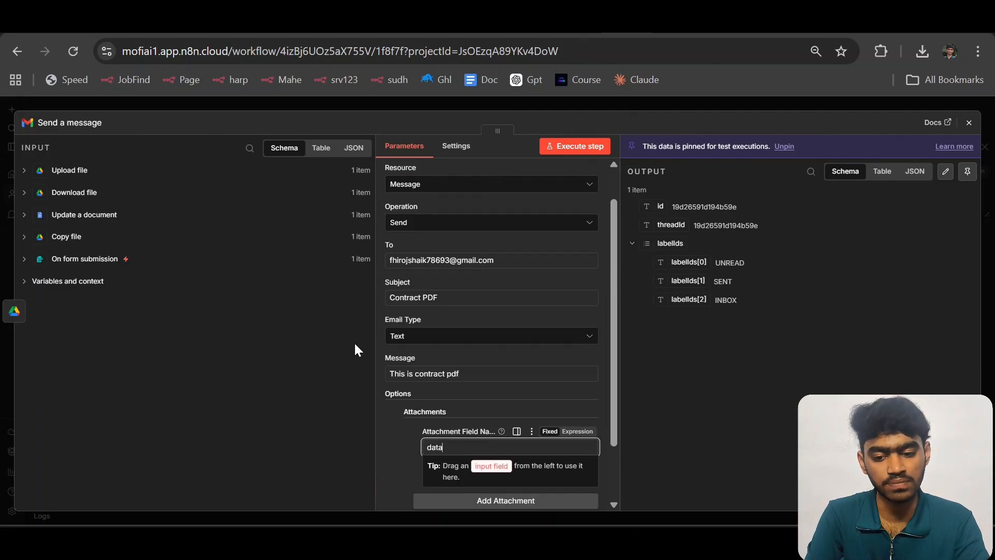
left_click(2, 232)
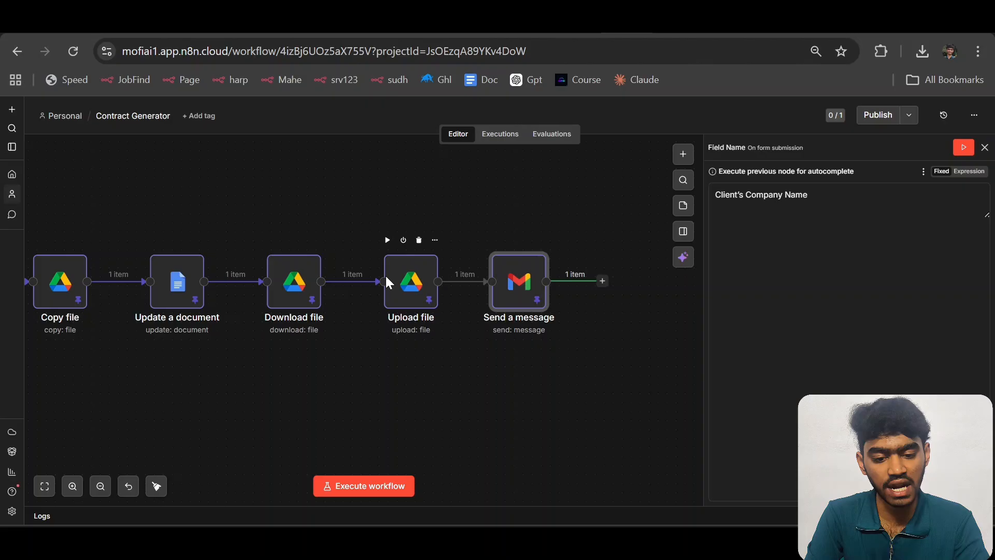
Step: Move Send a message below the chain, wire Download file into it, and lift Upload file into its own branch
left_click(422, 280)
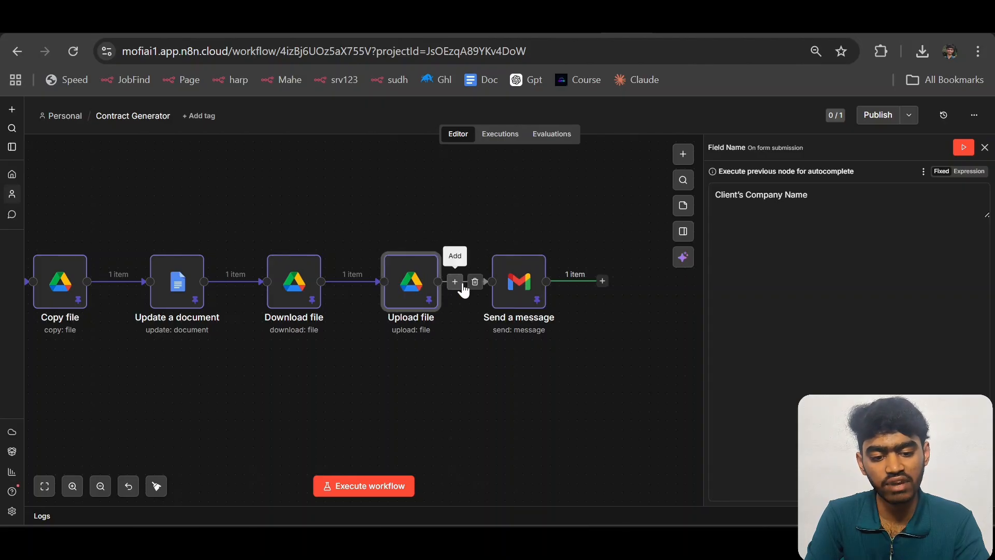
left_click_drag(513, 288, 465, 425)
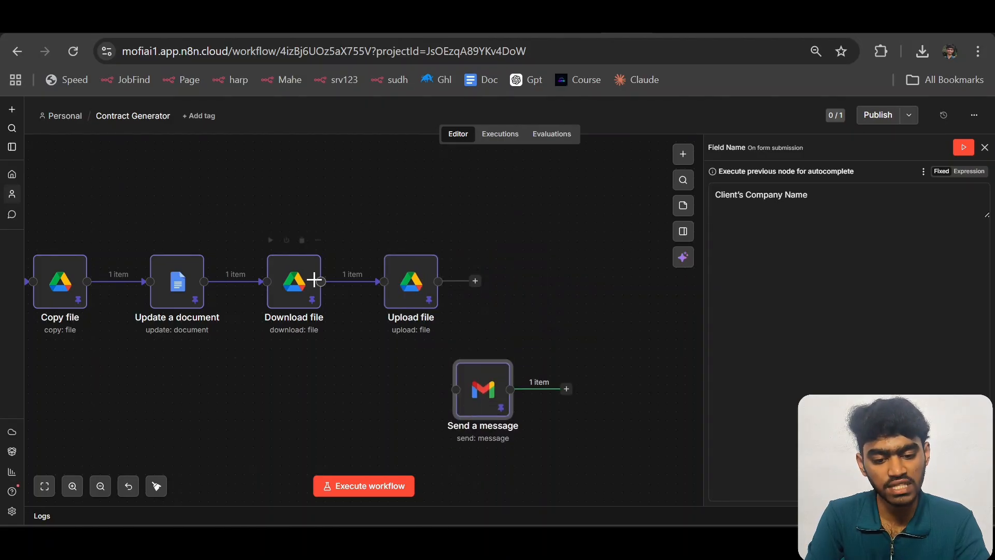
left_click_drag(322, 282, 454, 389)
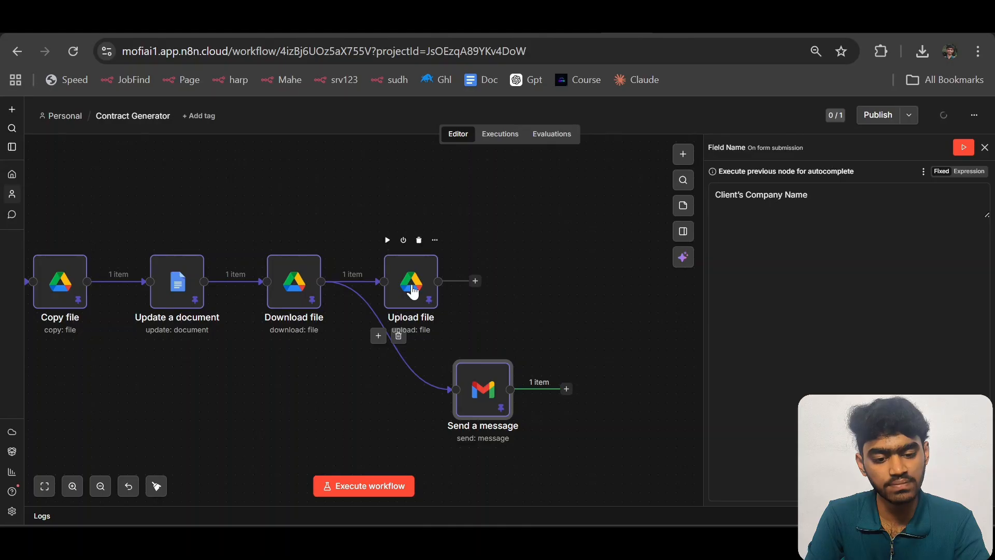
left_click_drag(415, 290, 477, 218)
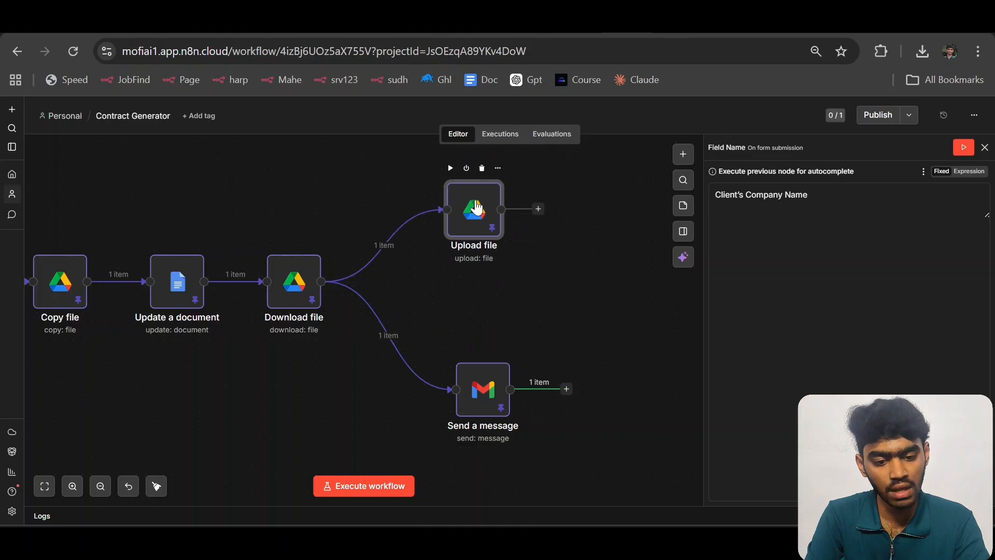
left_click(560, 279)
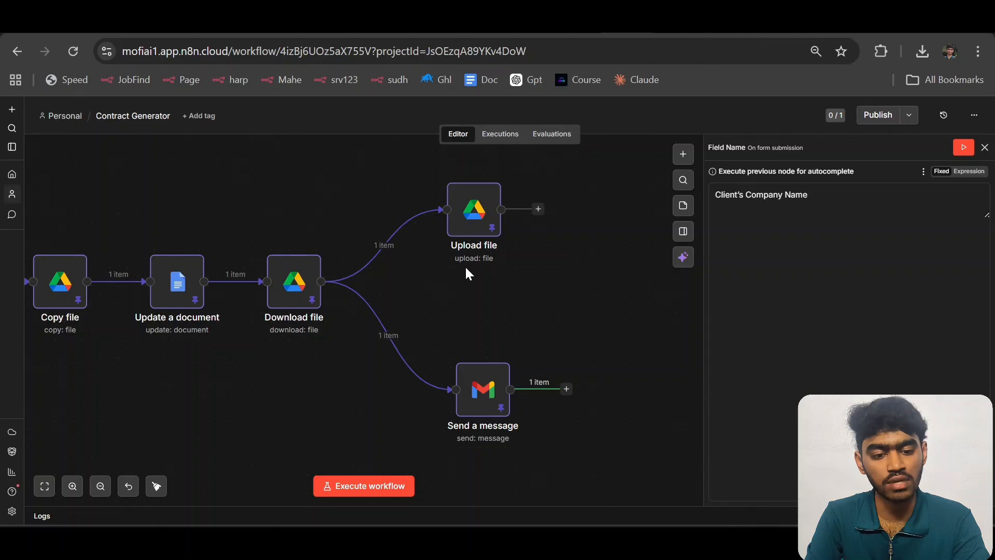
mouse_move(471, 218)
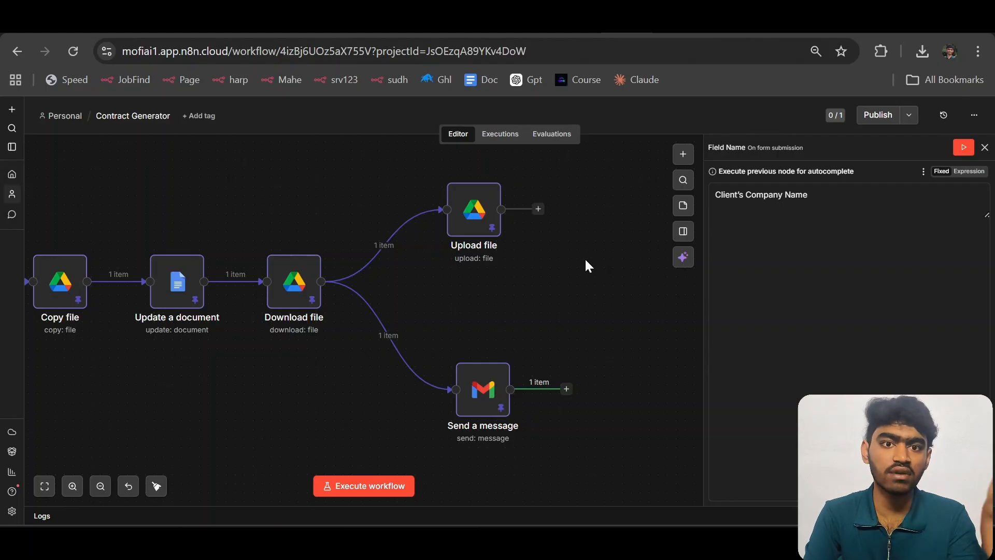
scroll(560, 262, "right", 1)
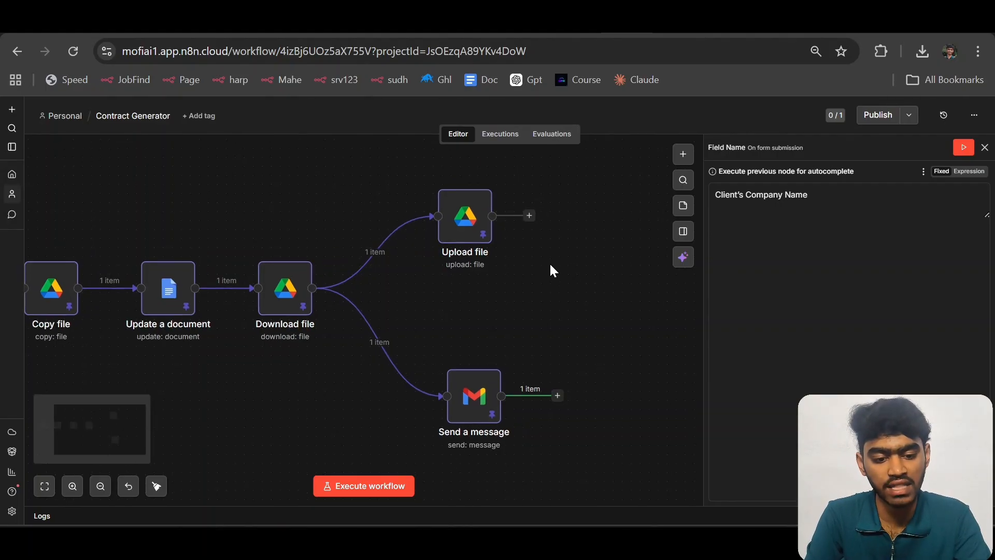
scroll(498, 352, "down", 1)
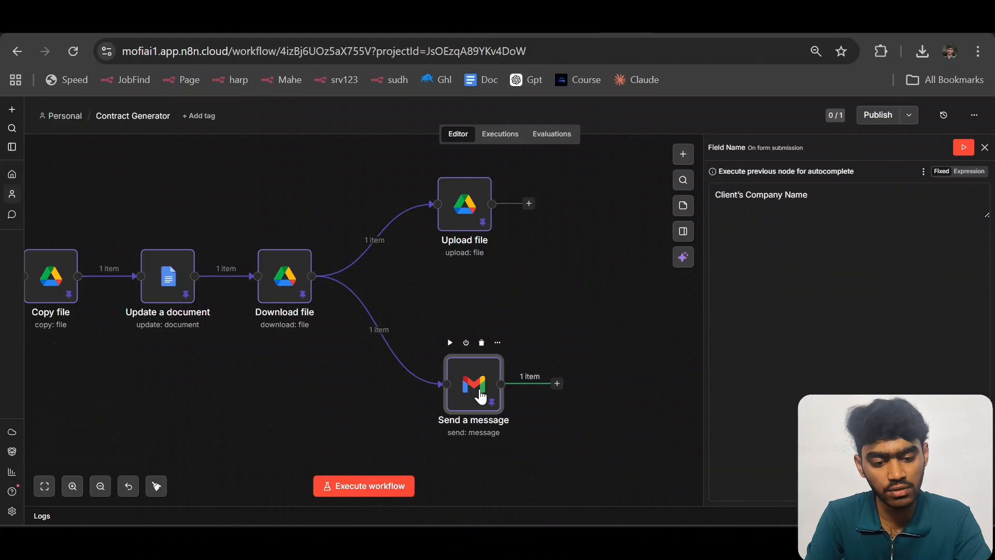
Step: Reopen Send a message and match the Contract for Demo binary input to attachment field 'data'
double_click(480, 395)
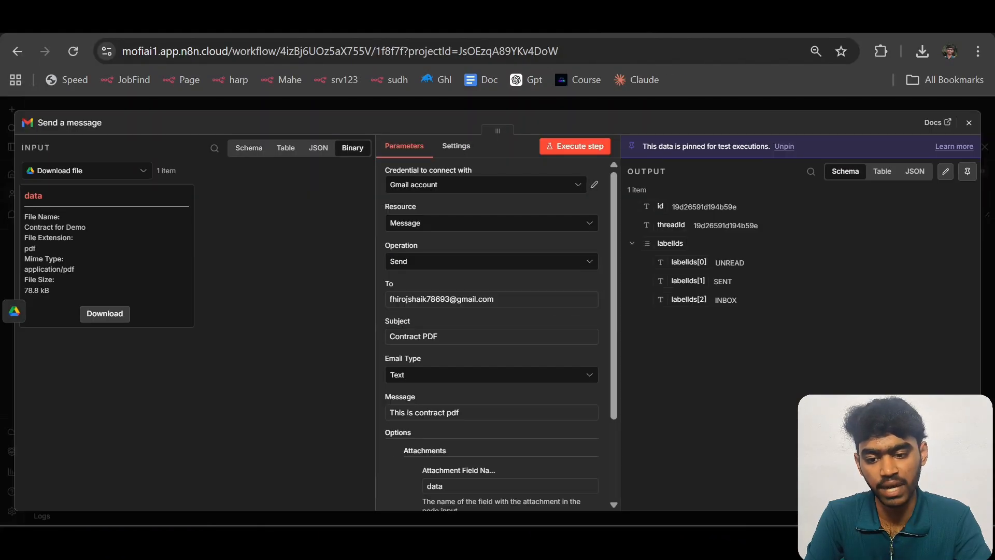
scroll(473, 378, "down", 2)
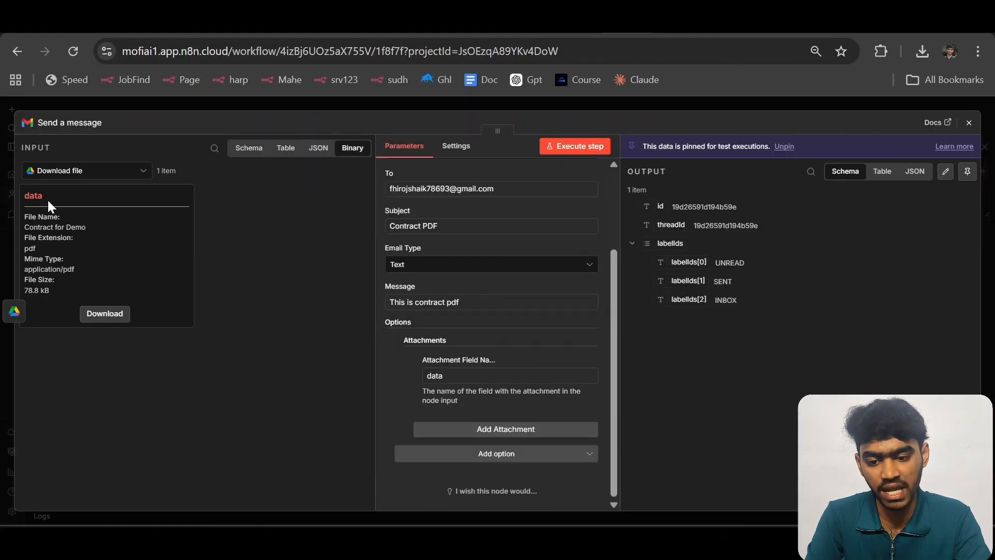
left_click_drag(48, 202, 447, 374)
left_click(448, 376)
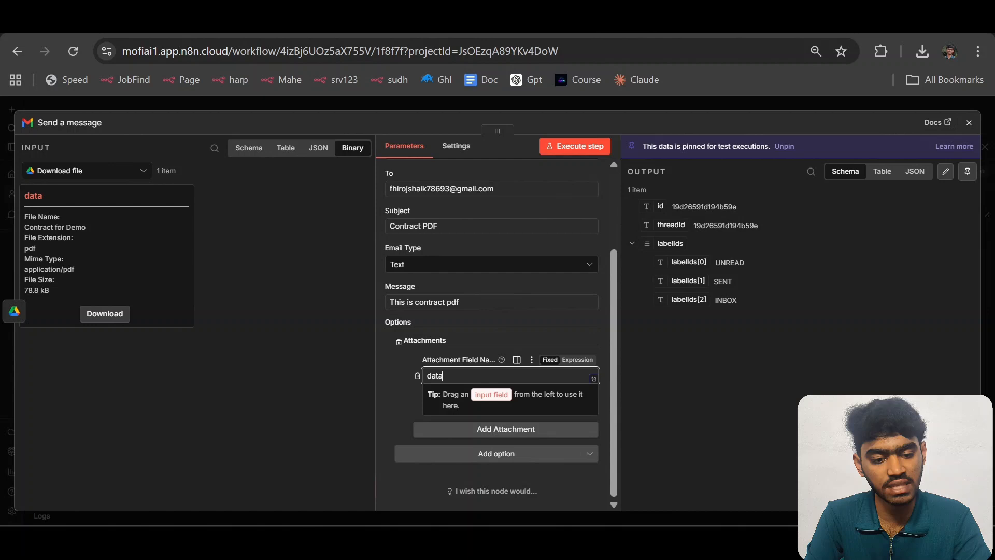
left_click(307, 386)
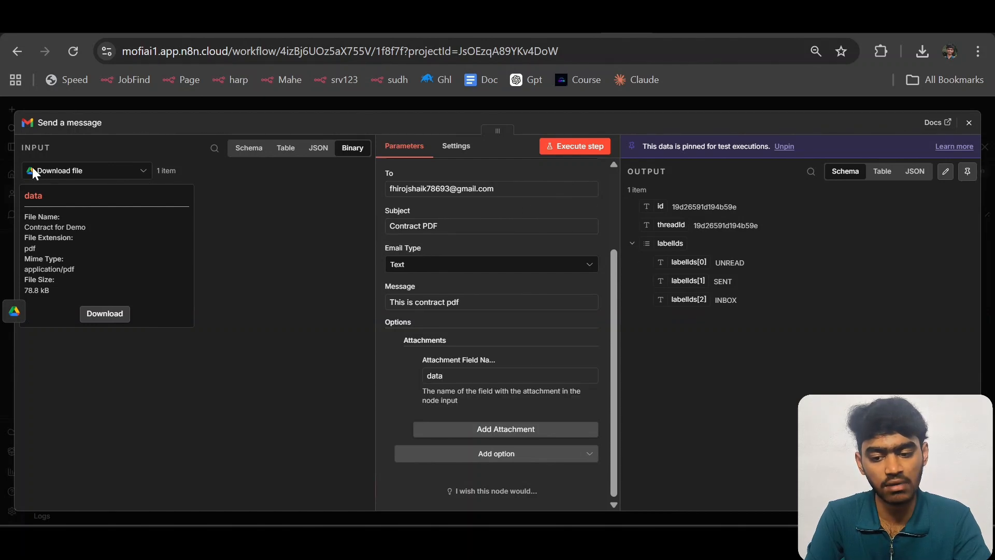
Step: Open the Contract PDF email in Gmail and save its Contract for Demo PDF to Drive
key("ctrl+t")
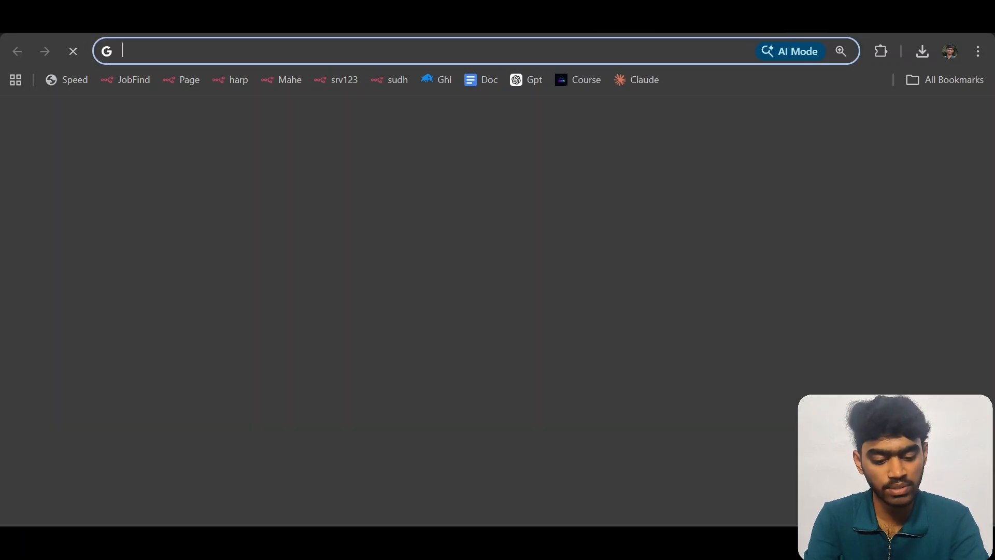
type("gmail")
left_click(759, 92)
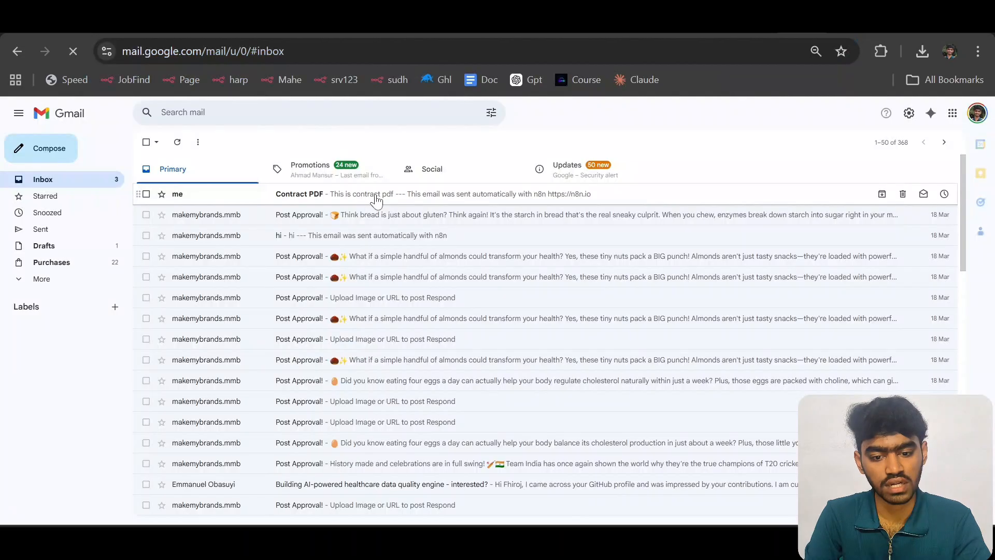
left_click(376, 200)
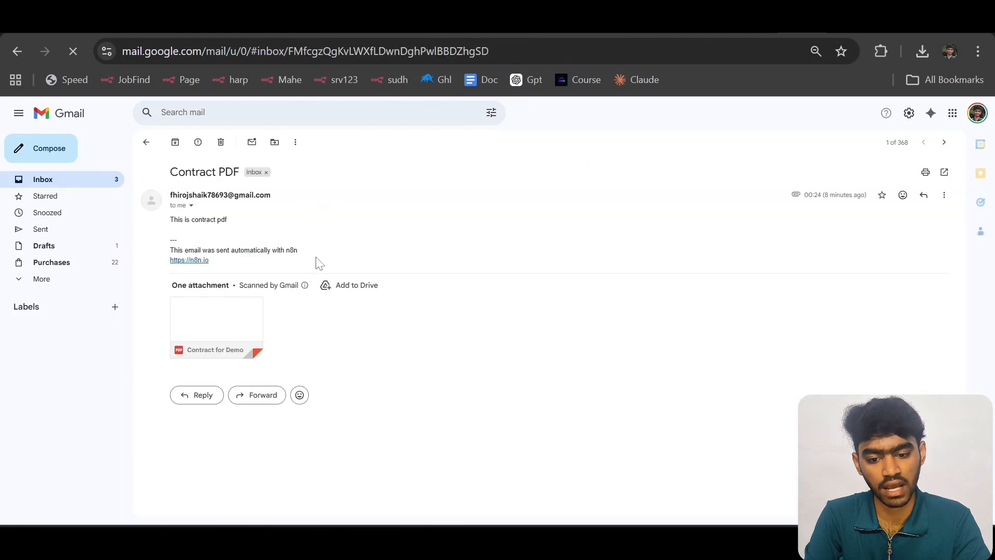
left_click_drag(169, 220, 232, 225)
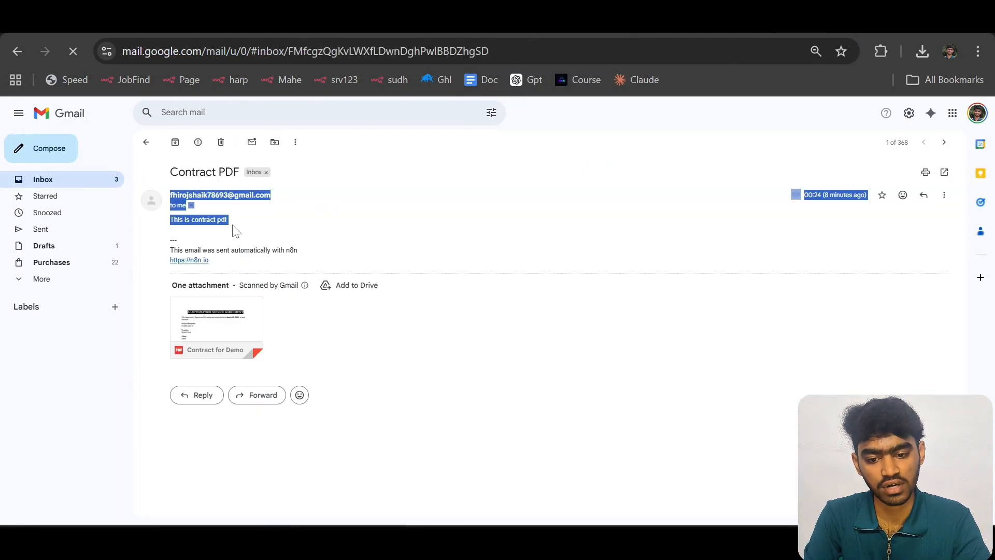
left_click(232, 225)
mouse_move(196, 352)
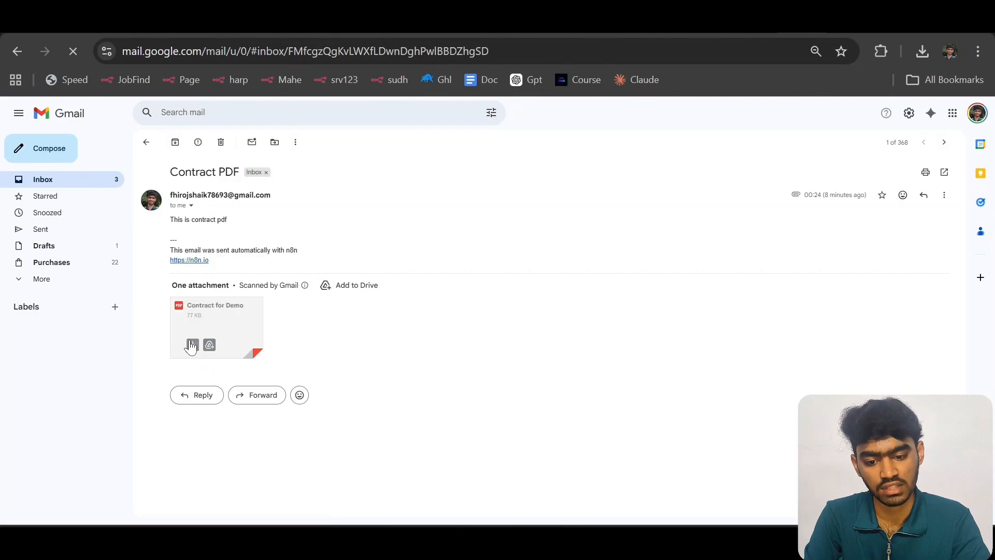
left_click(209, 344)
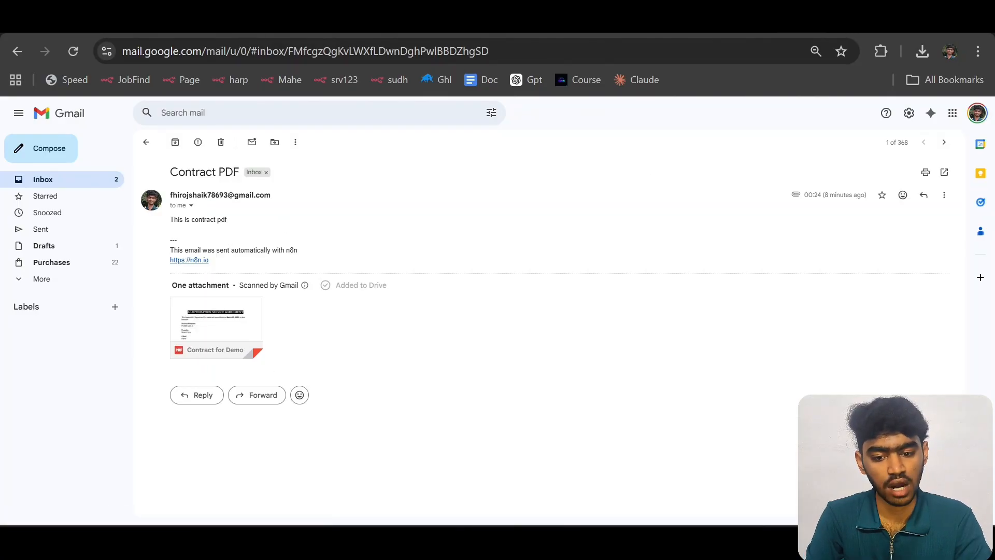
left_click_drag(299, 250, 176, 253)
left_click(176, 251)
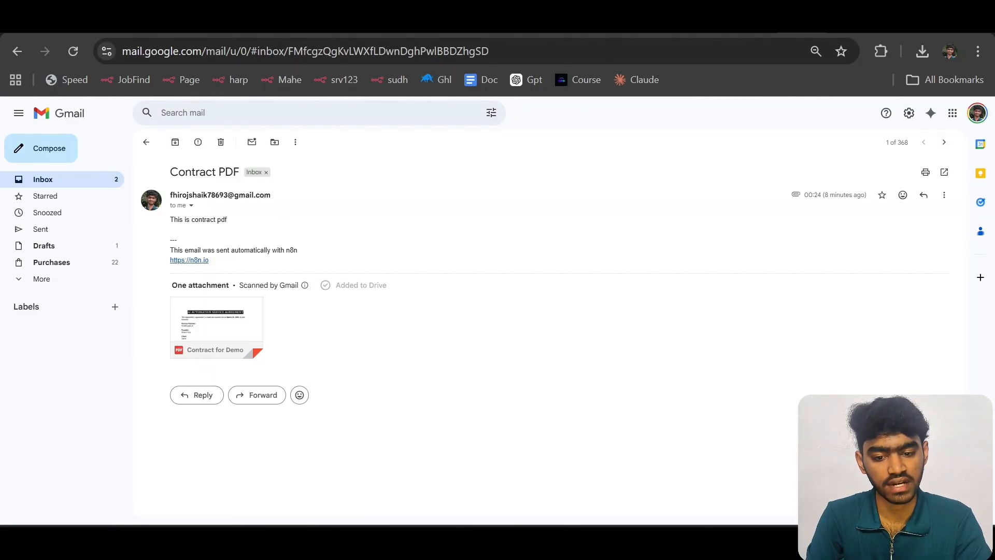
Step: Add the form trigger's Append n8n Attribution option, switch it off, and close the trigger
left_click(677, 29)
scroll(561, 272, "down", 3)
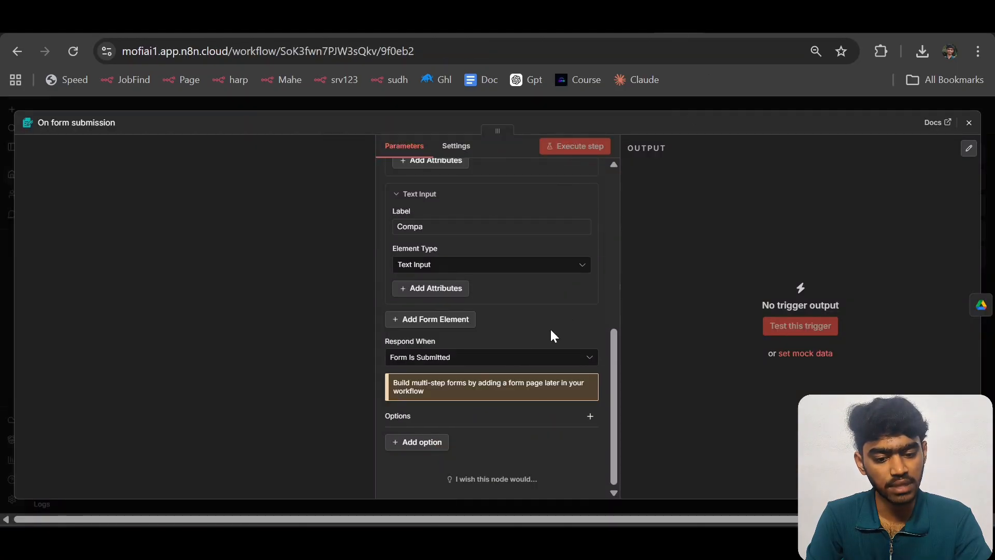
left_click(423, 443)
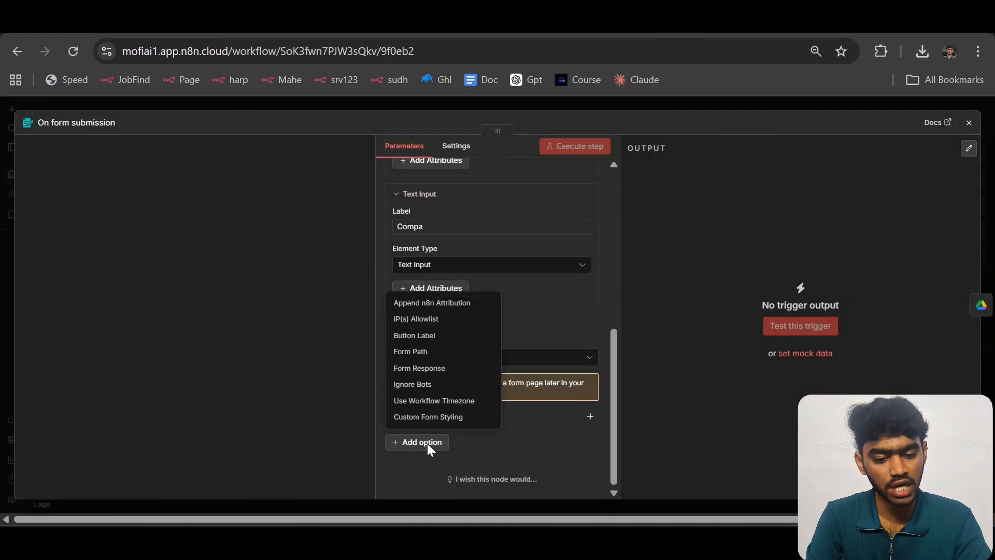
left_click(434, 305)
left_click(394, 447)
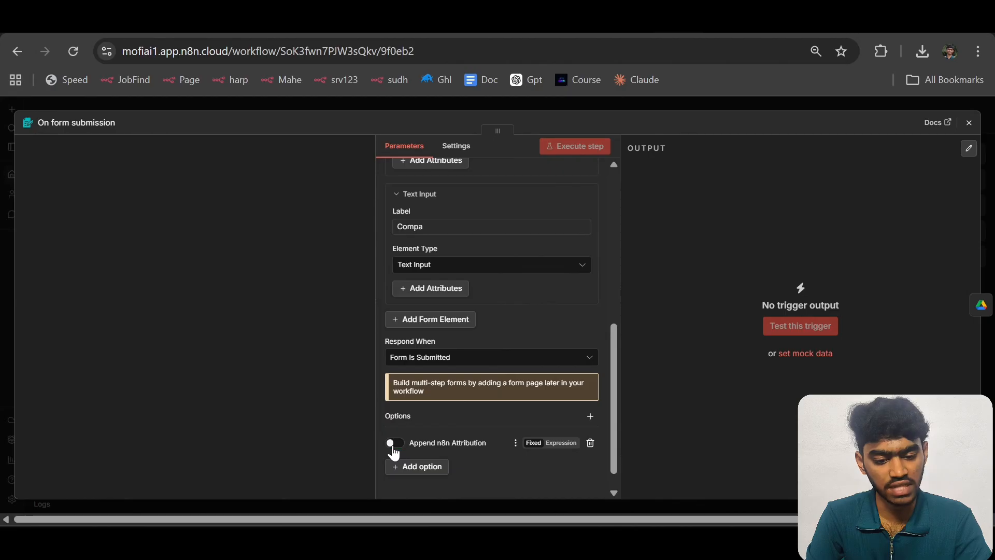
left_click(3, 215)
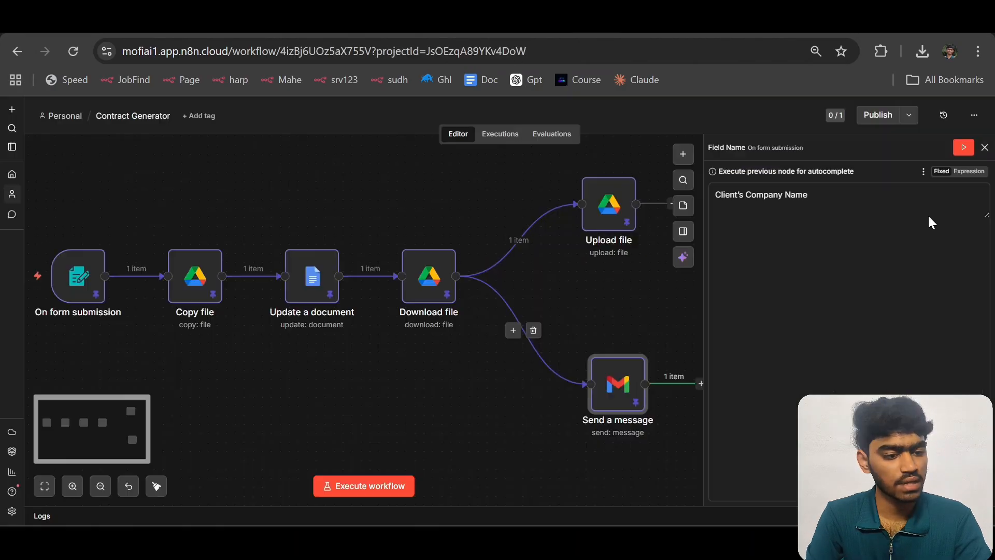
Step: Close the field name panel and zoom out to view the whole Contract Generator workflow
left_click(988, 146)
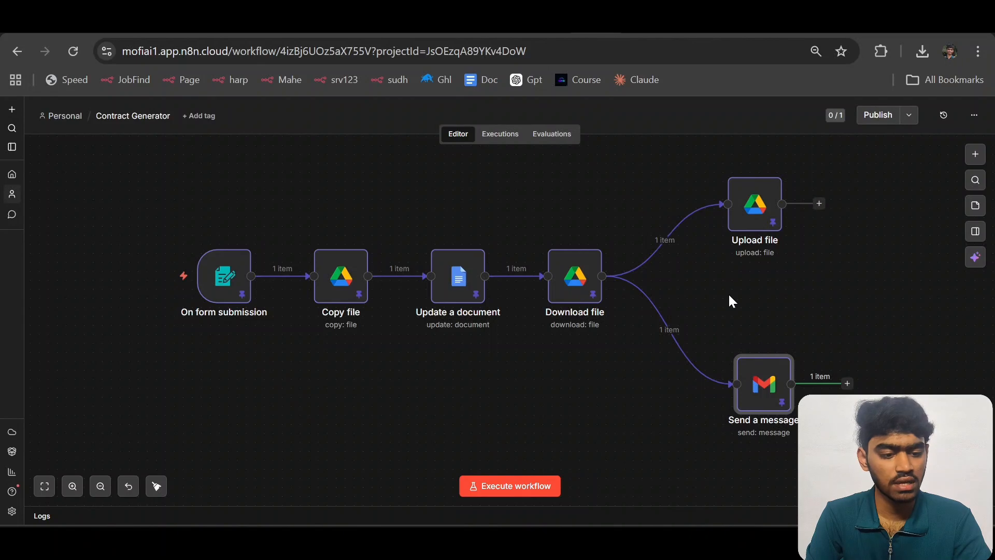
left_click(98, 487)
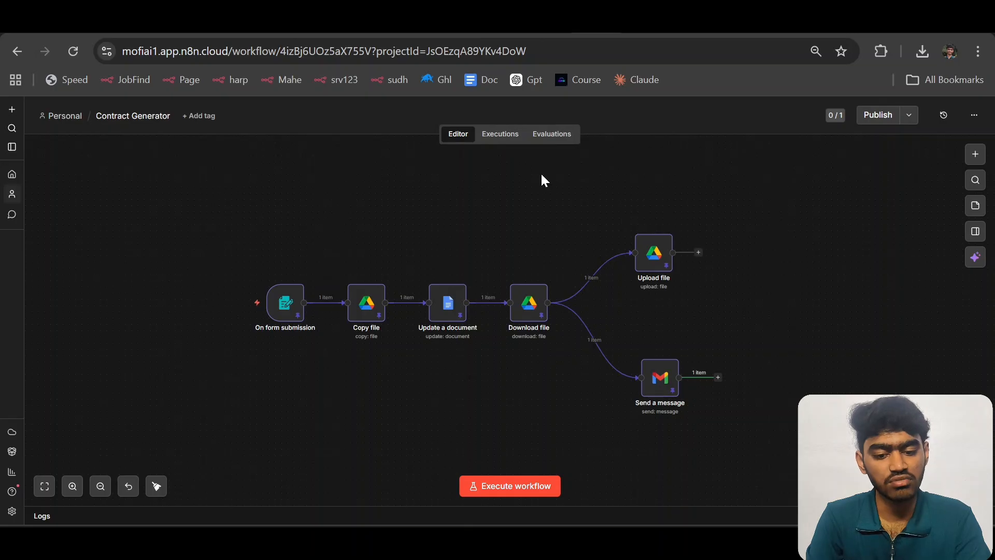
scroll(542, 175, "down", 1)
scroll(542, 174, "right", 1)
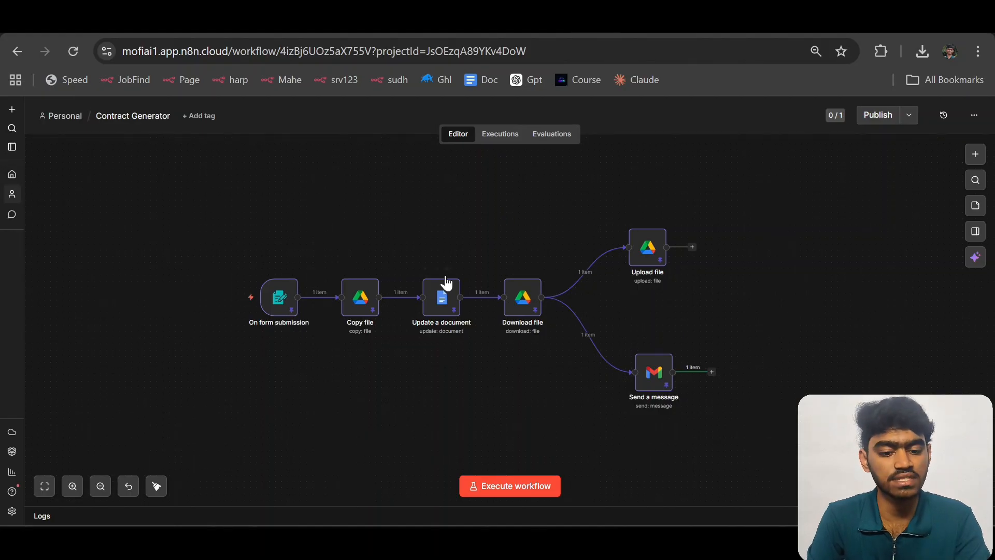
mouse_move(446, 280)
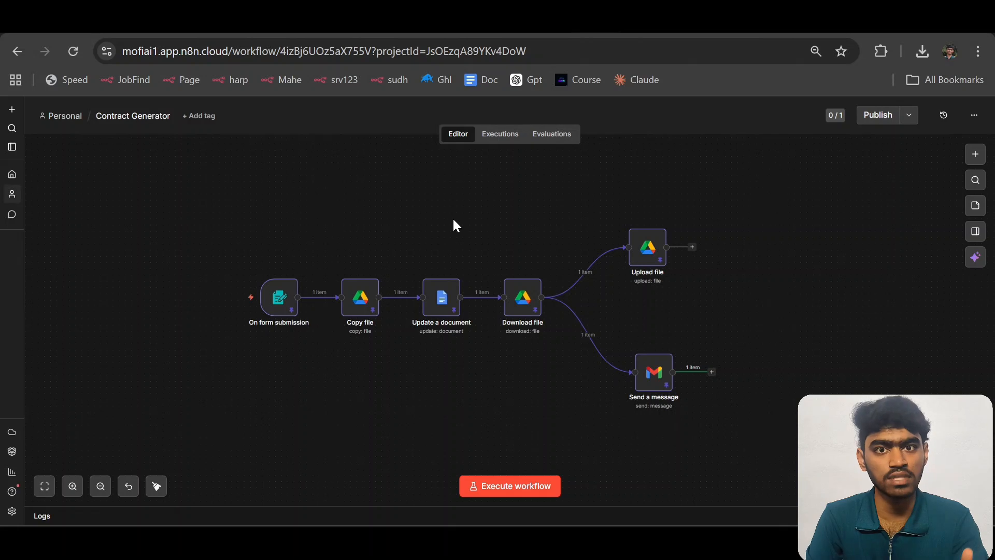
scroll(497, 199, "right", 1)
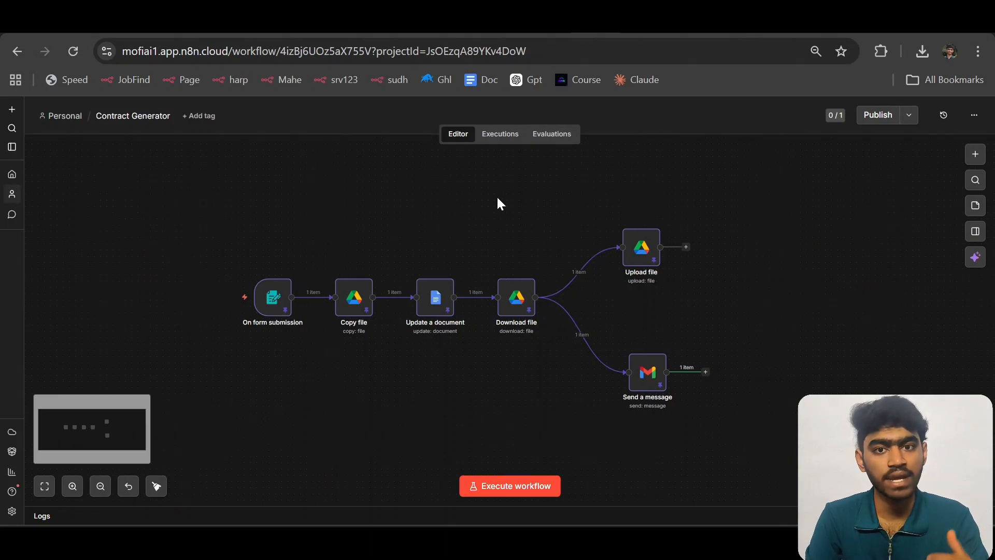
scroll(526, 202, "right", 1)
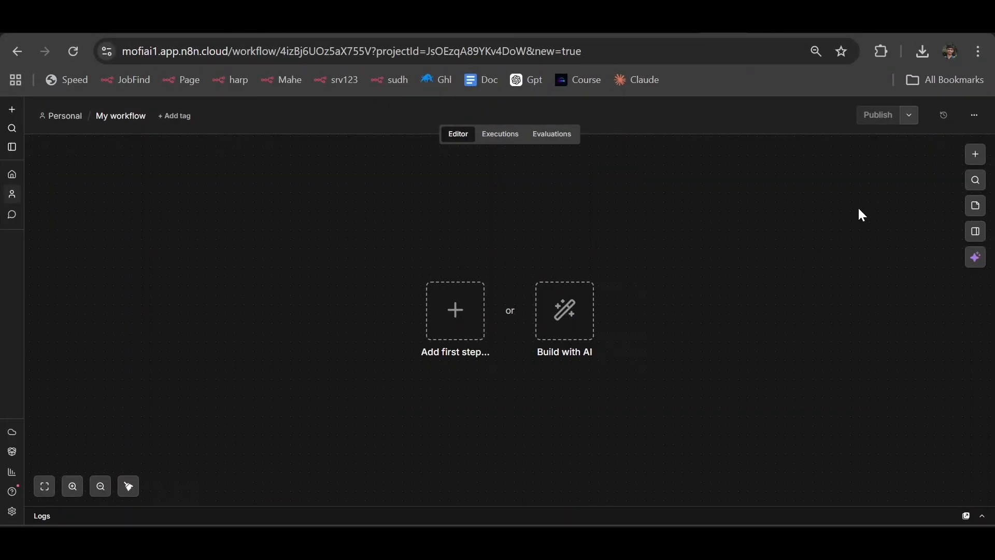
Step: Import PDF Generator Tutorial.json from the Downloads folder into the workflow
left_click(974, 115)
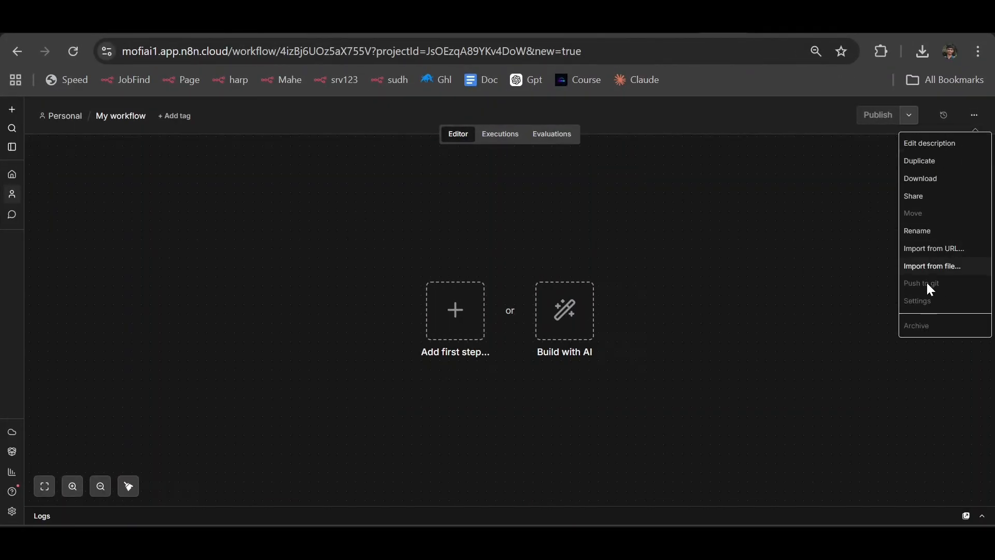
left_click(787, 268)
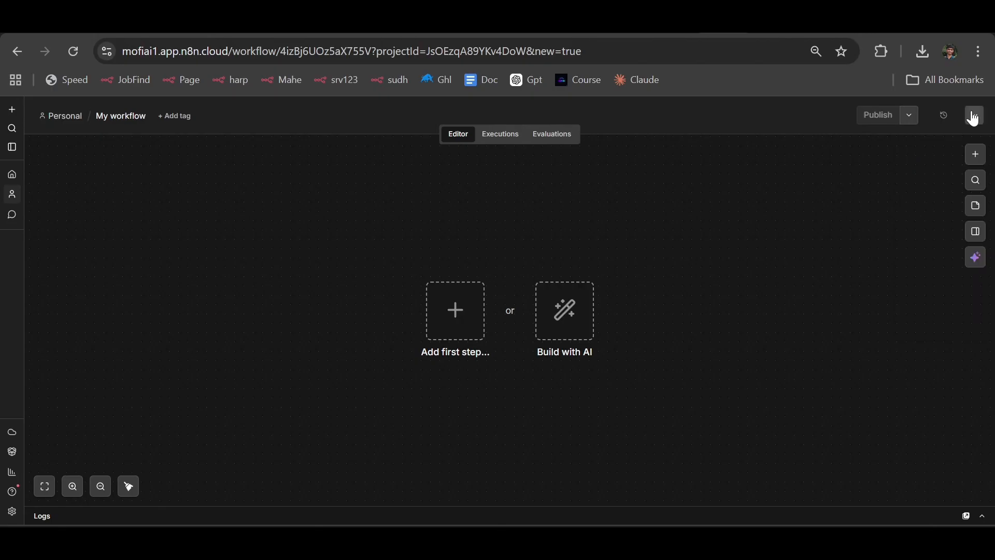
left_click(974, 115)
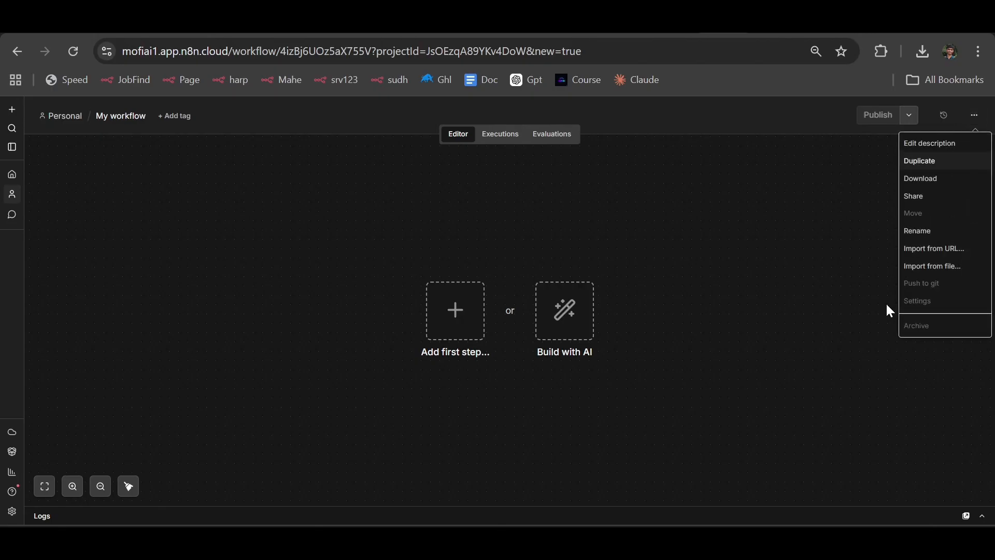
left_click(964, 267)
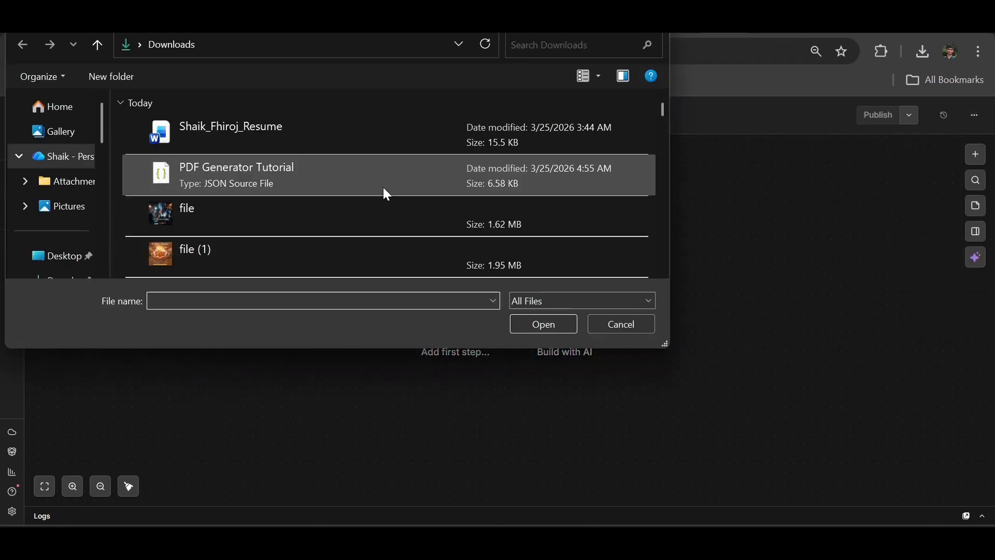
left_click(360, 177)
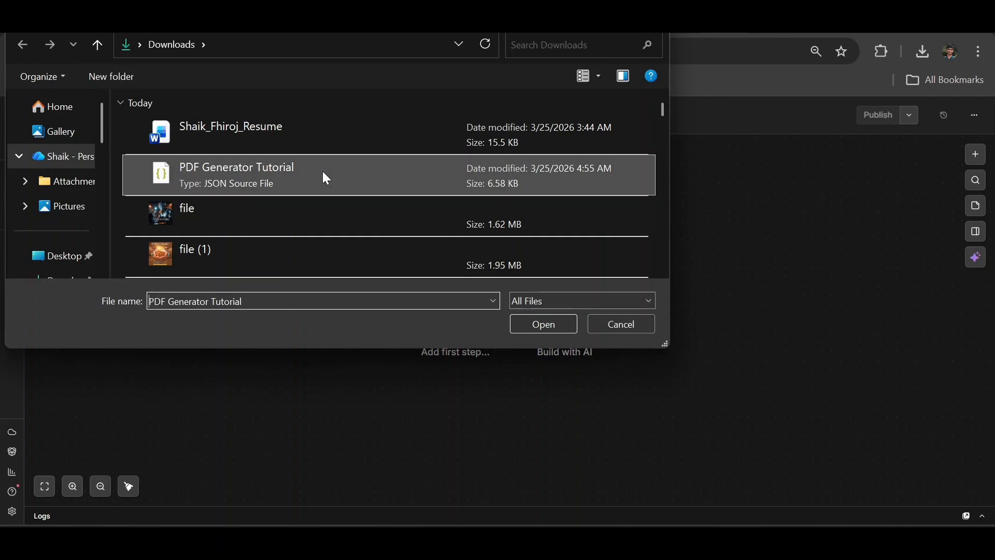
left_click(544, 324)
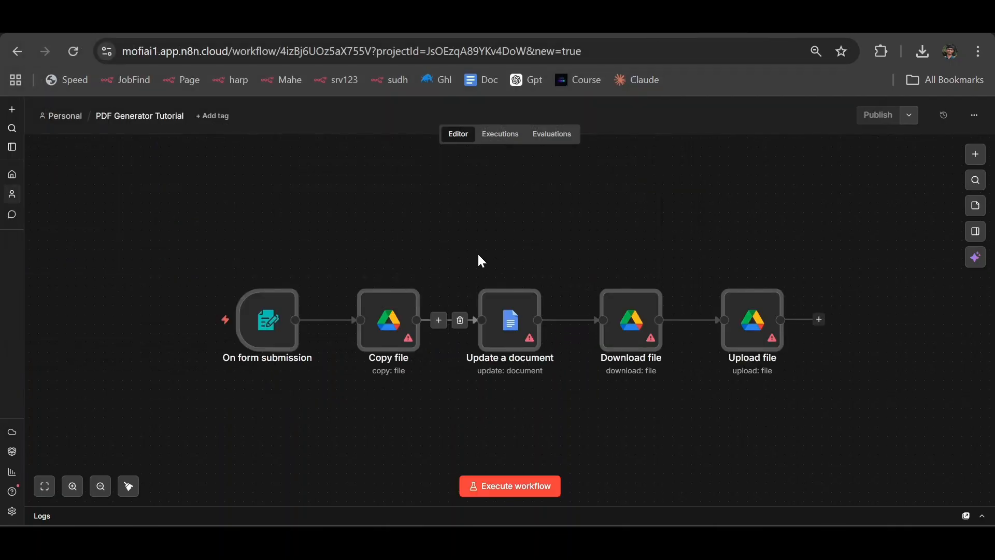
scroll(445, 215, "down", 1)
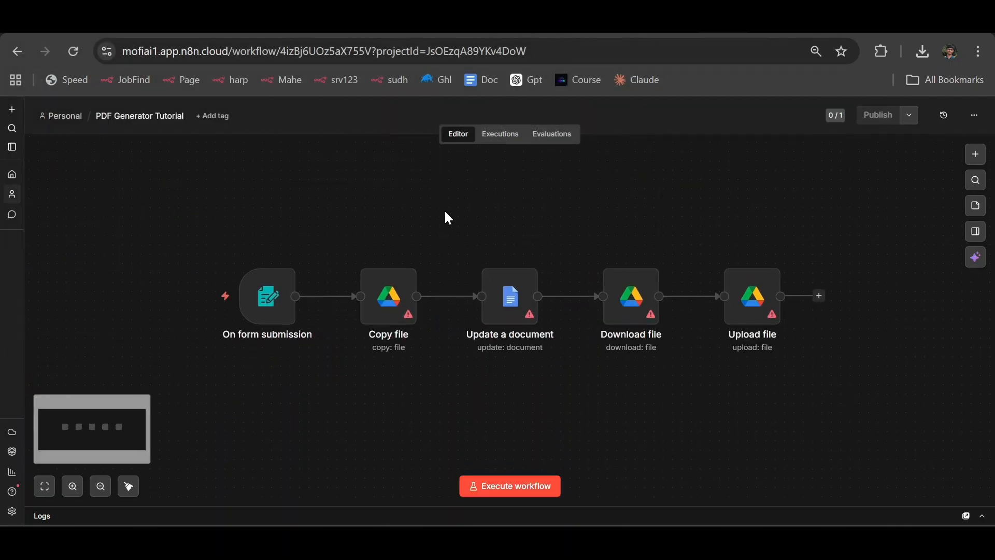
Step: Create a Google Drive credential for Copy file by signing in with Google and granting all permissions
double_click(386, 303)
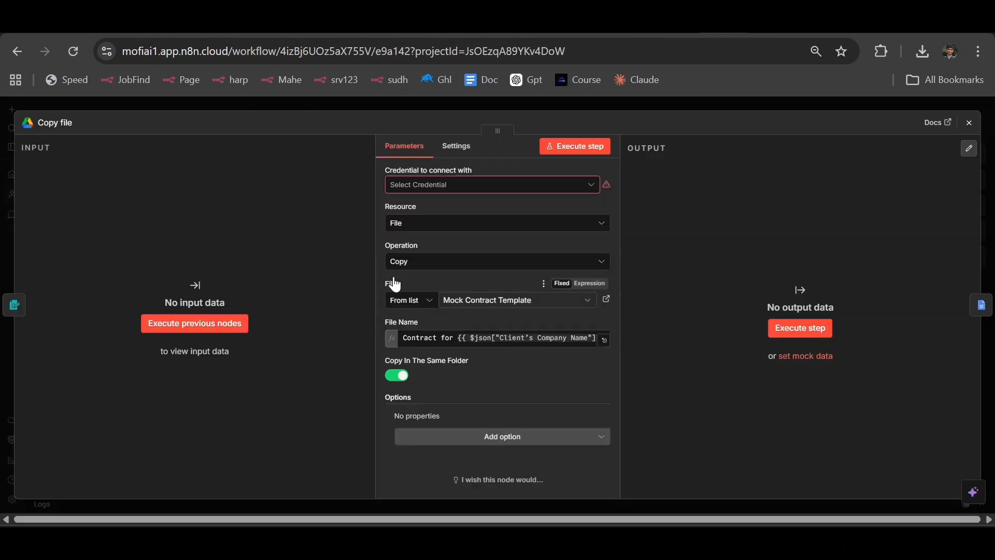
left_click(481, 185)
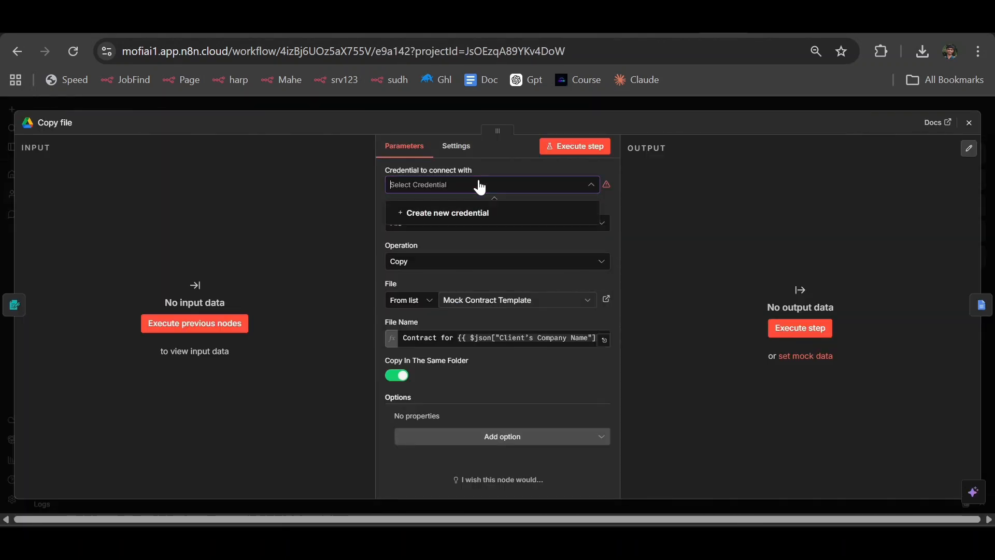
left_click(463, 213)
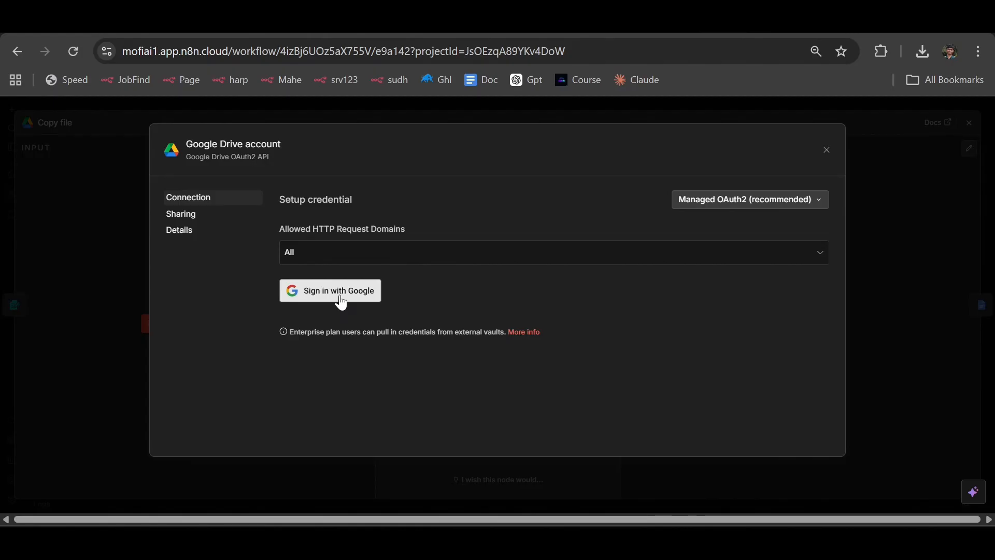
left_click(342, 303)
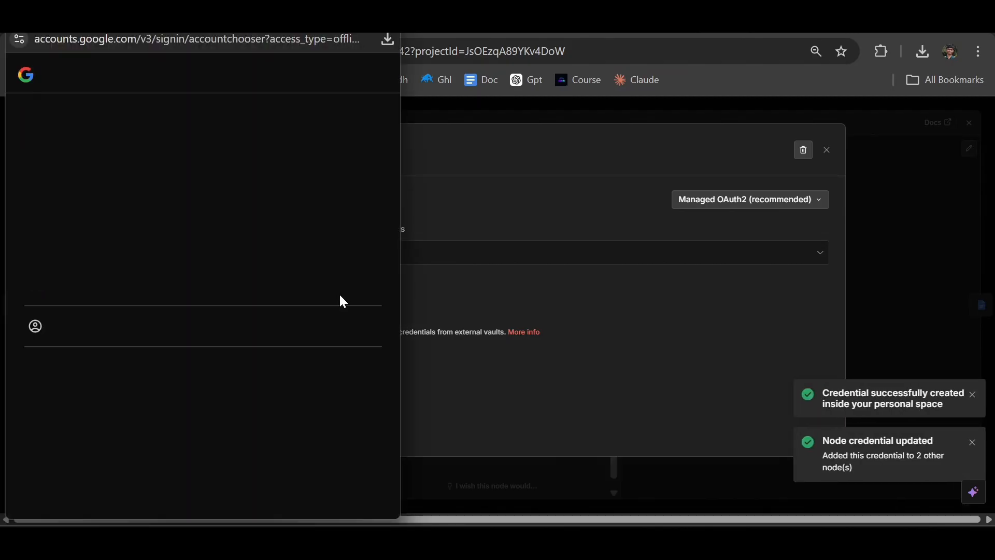
left_click(204, 270)
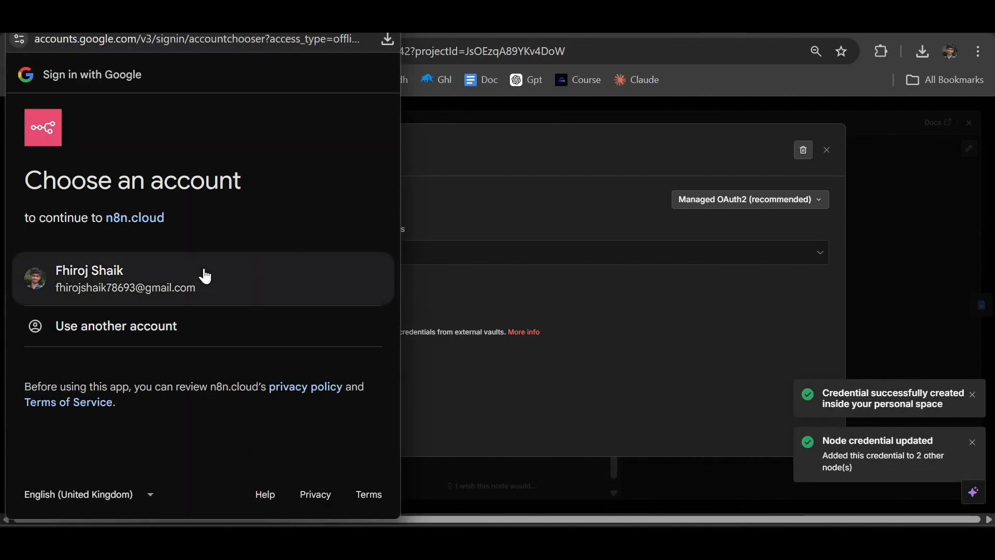
scroll(44, 255, "down", 2)
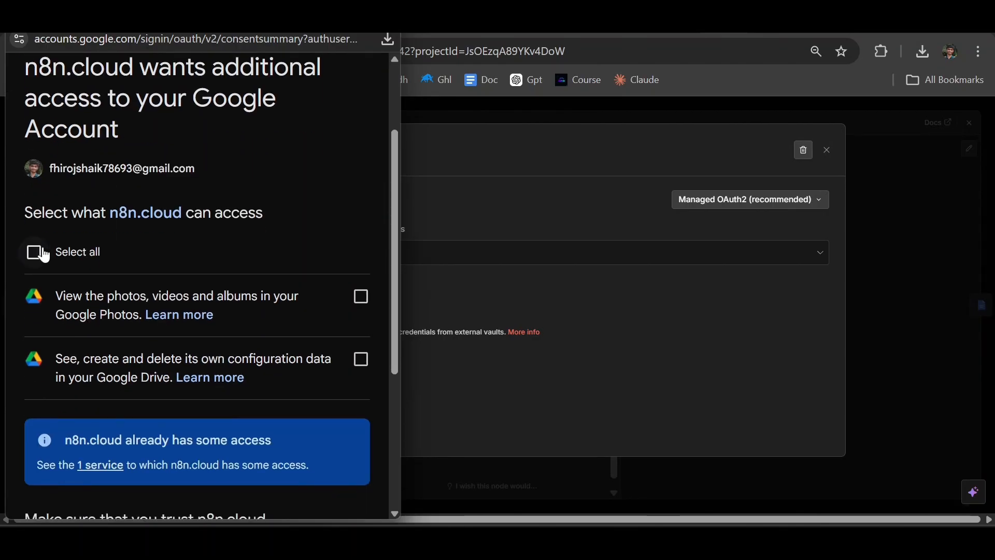
left_click(35, 253)
scroll(44, 255, "down", 5)
left_click(300, 436)
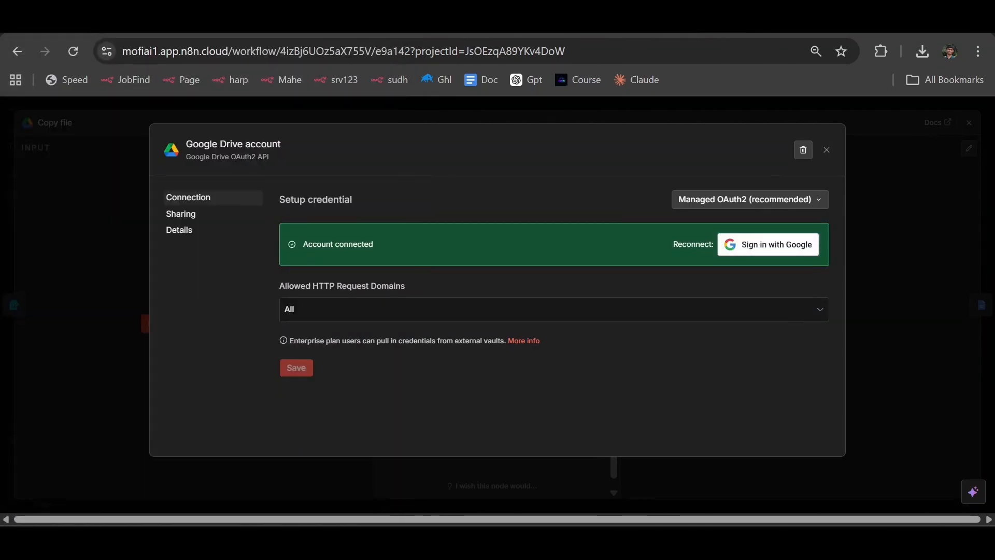
left_click(827, 151)
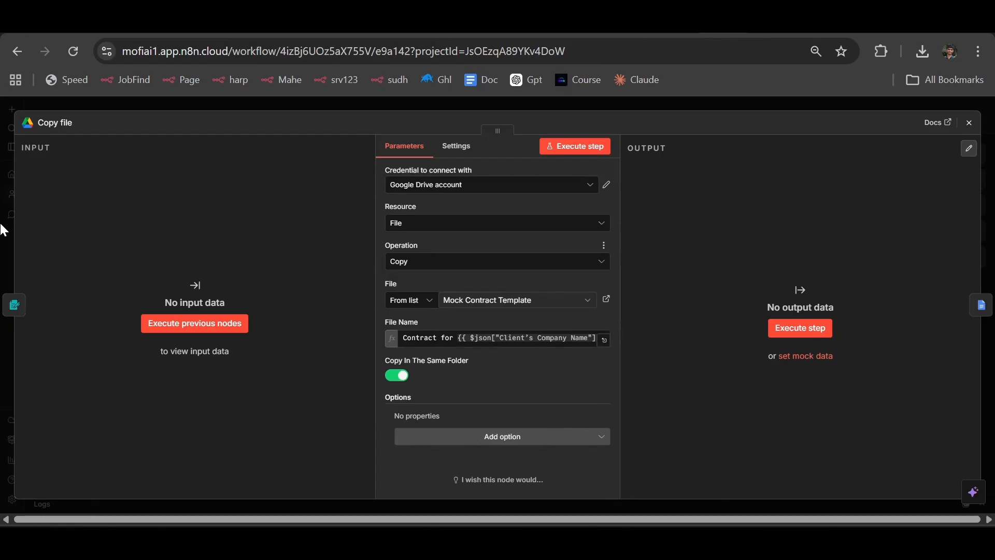
key("Escape")
Step: Create and connect a new Google Docs credential for the Update a document step
double_click(505, 291)
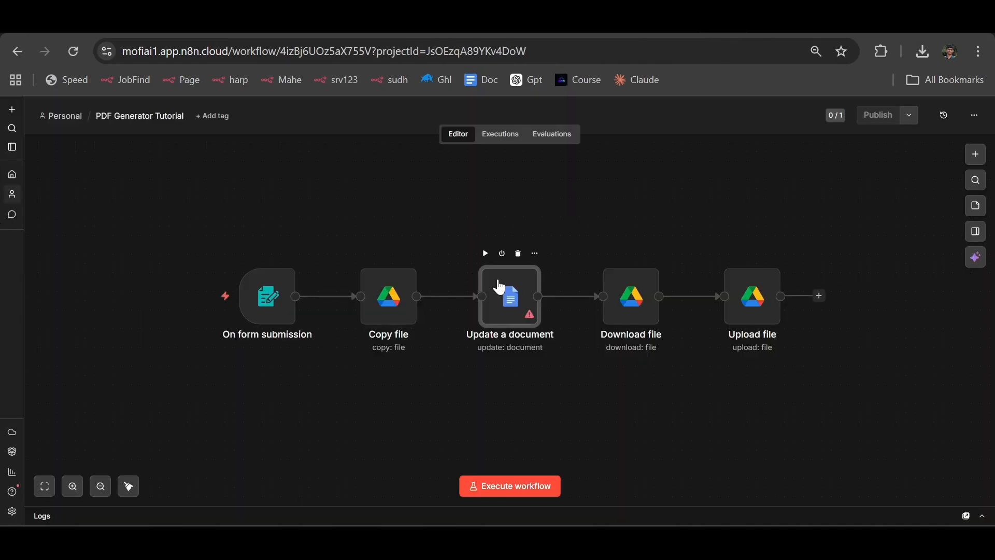
left_click(413, 184)
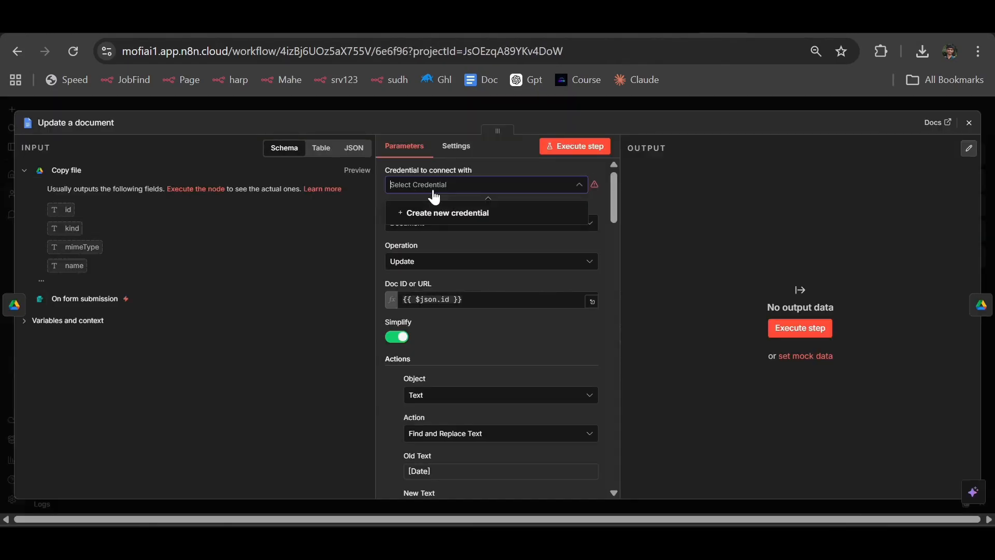
left_click(438, 212)
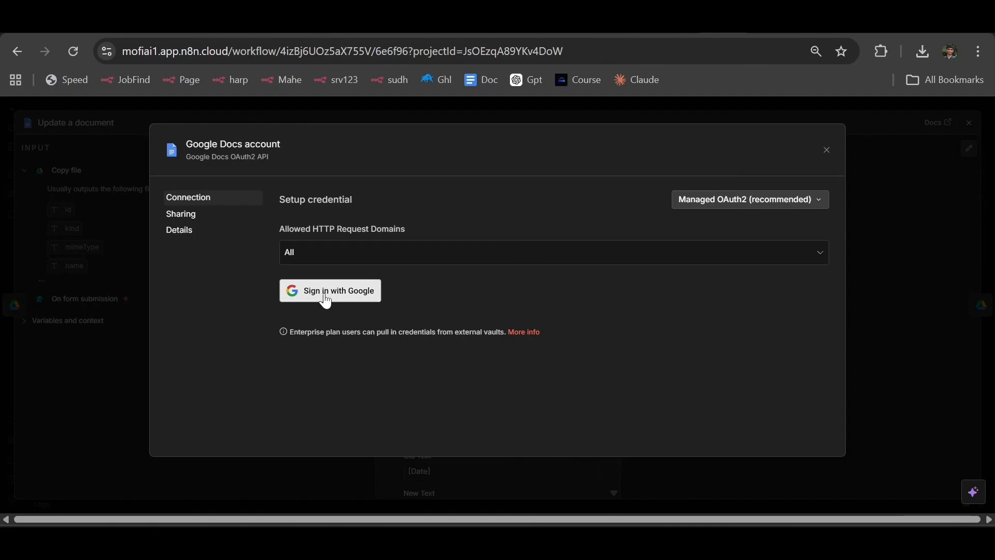
left_click(325, 295)
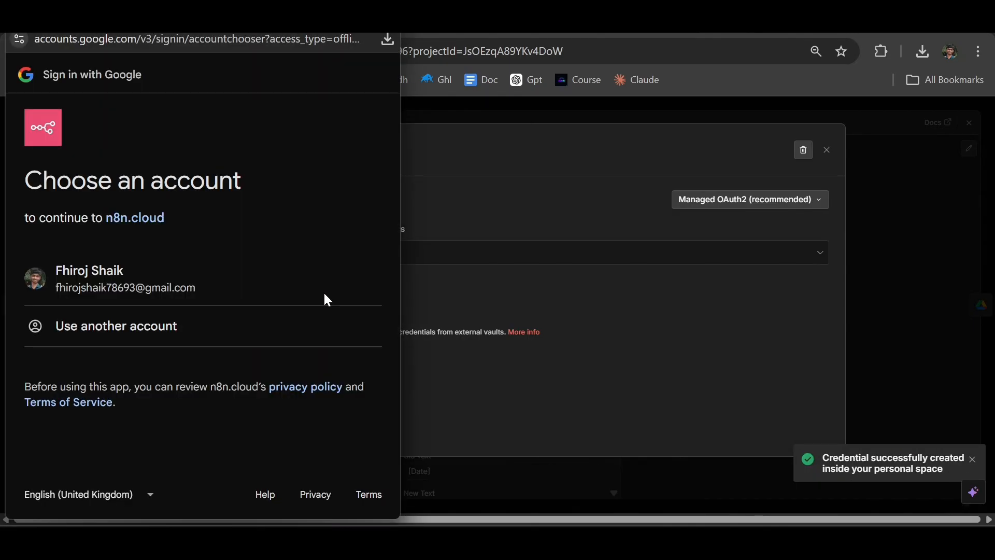
left_click(244, 295)
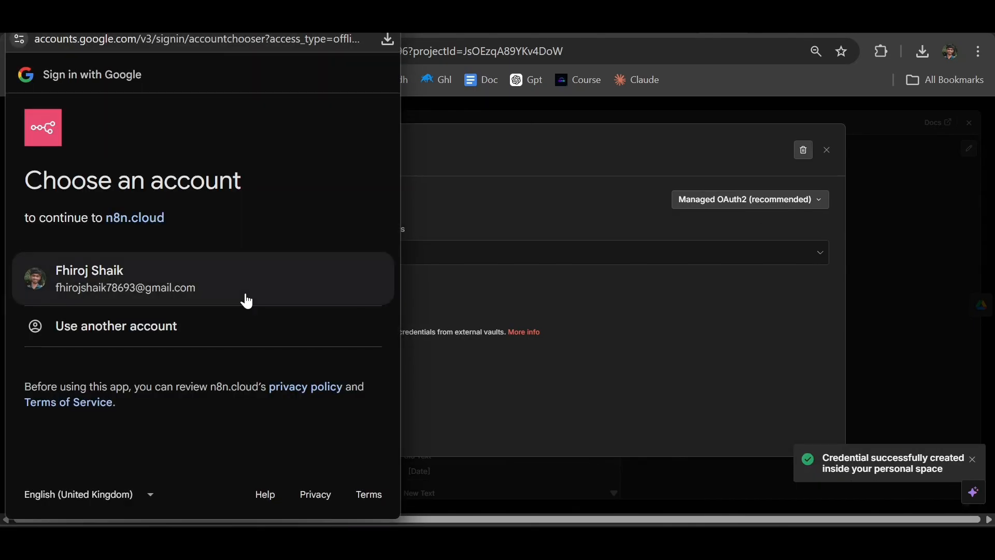
scroll(267, 373, "down", 5)
left_click(302, 434)
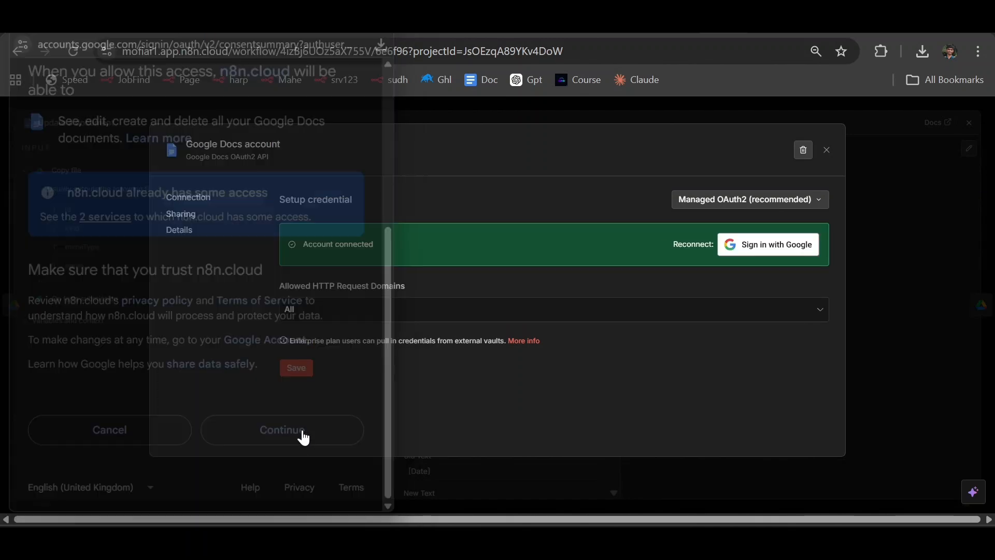
left_click(827, 149)
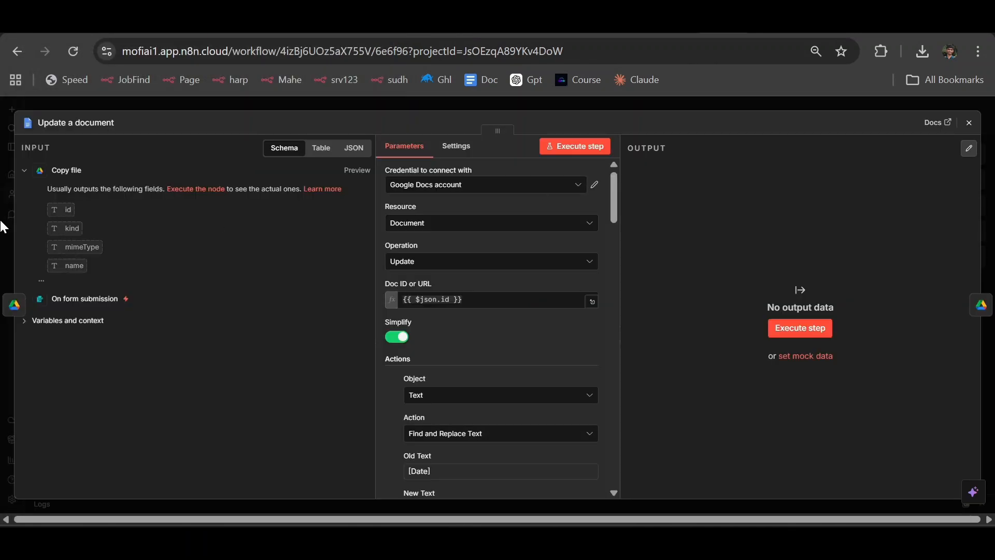
left_click(3, 226)
left_click(657, 384)
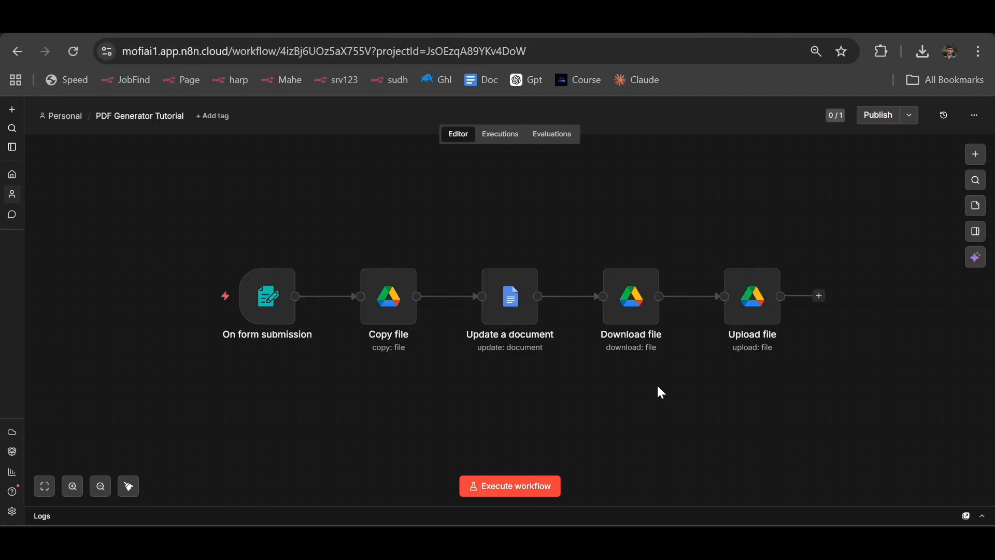
Step: Check the Copy file step's credential, then switch to the AI AUTOMATION SERVICE AGREEMENT document
left_click(403, 305)
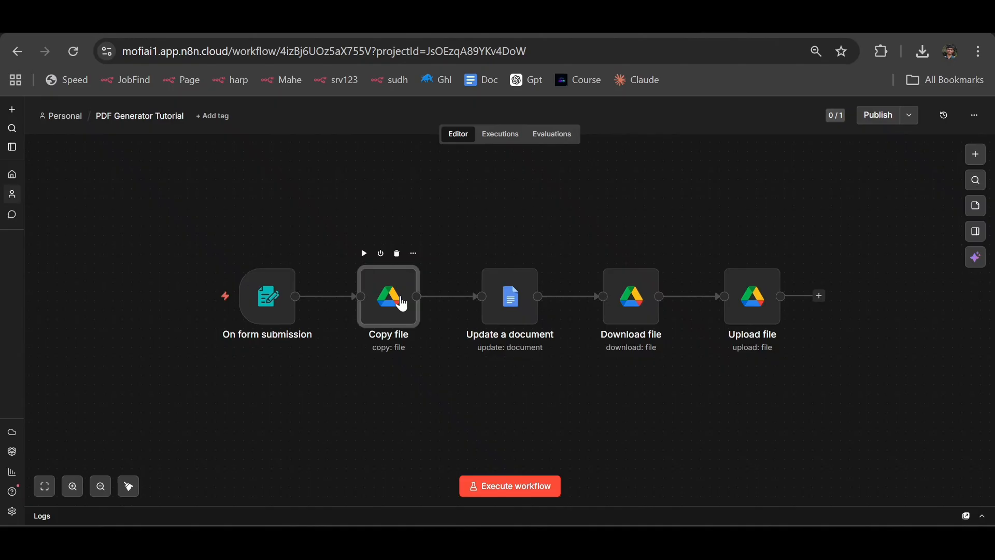
double_click(402, 304)
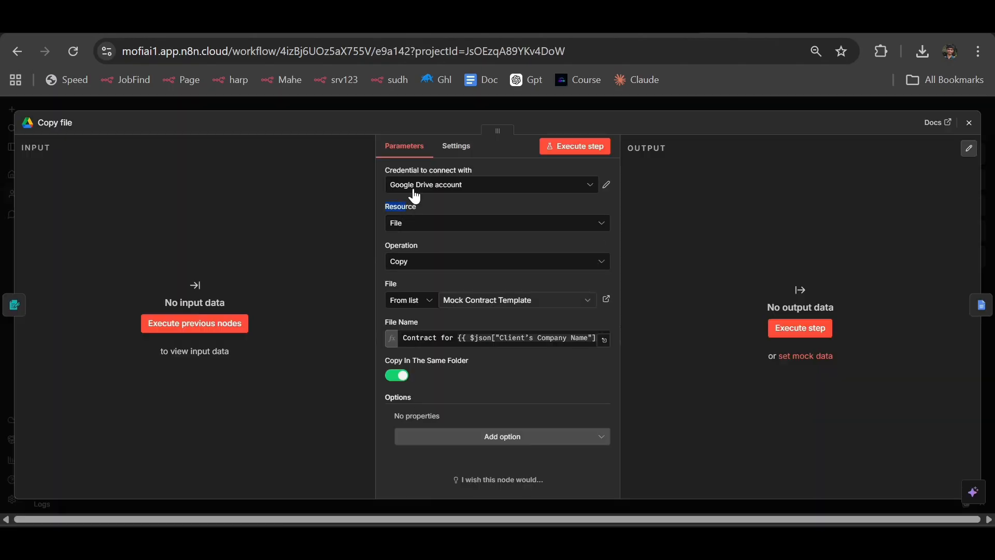
left_click(411, 191)
left_click(186, 221)
left_click(3, 158)
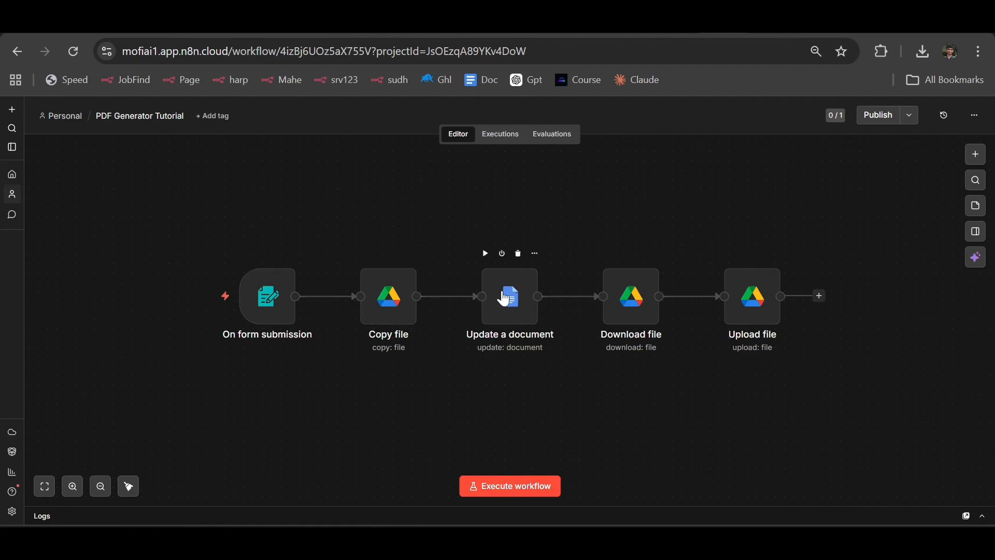
left_click(397, 310)
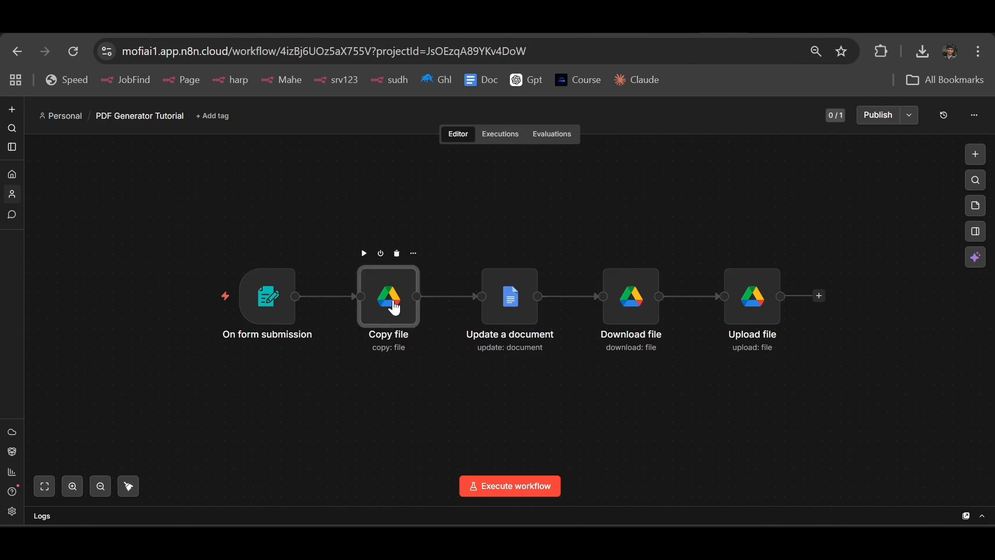
left_click(500, 217)
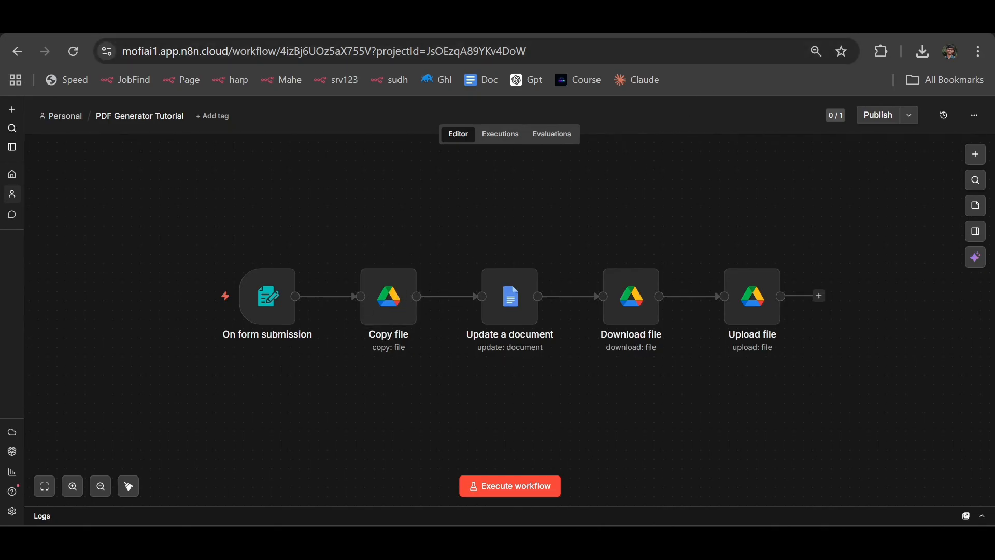
left_click(763, 23)
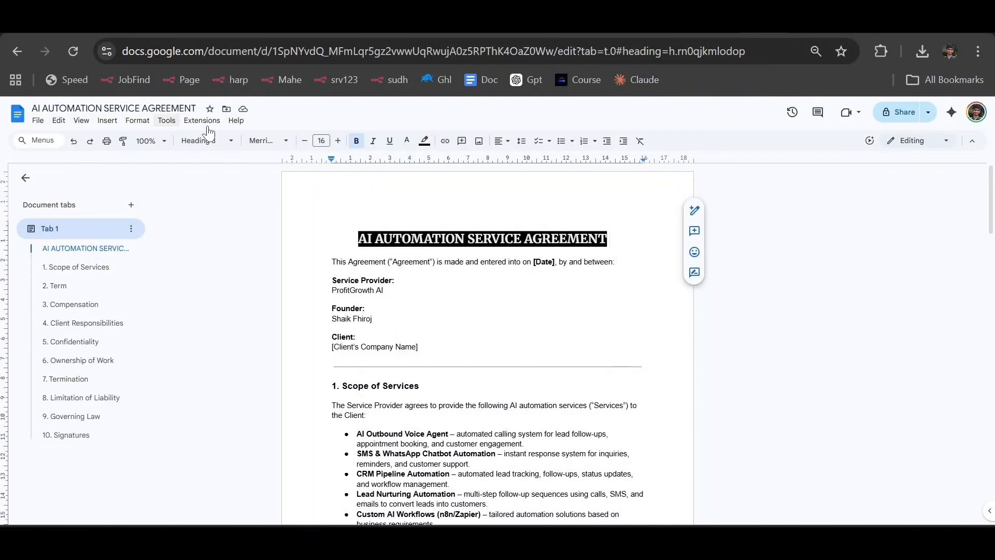
Step: Make 'Copy of AI AUTOMATION SERVICE AGREEMENT' in My Drive, then go back to n8n
scroll(487, 311, "down", 13)
scroll(487, 311, "up", 13)
left_click(38, 120)
left_click(68, 177)
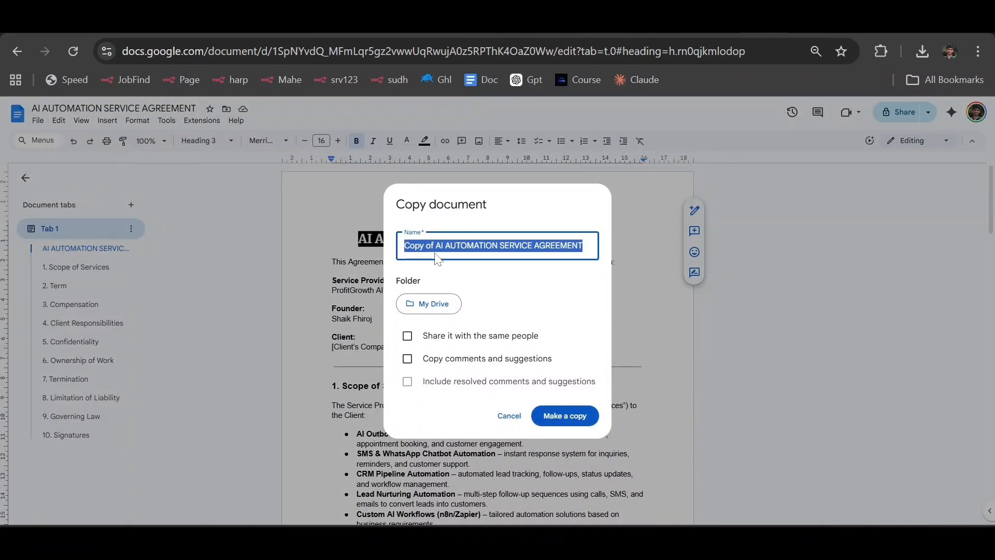
left_click(551, 421)
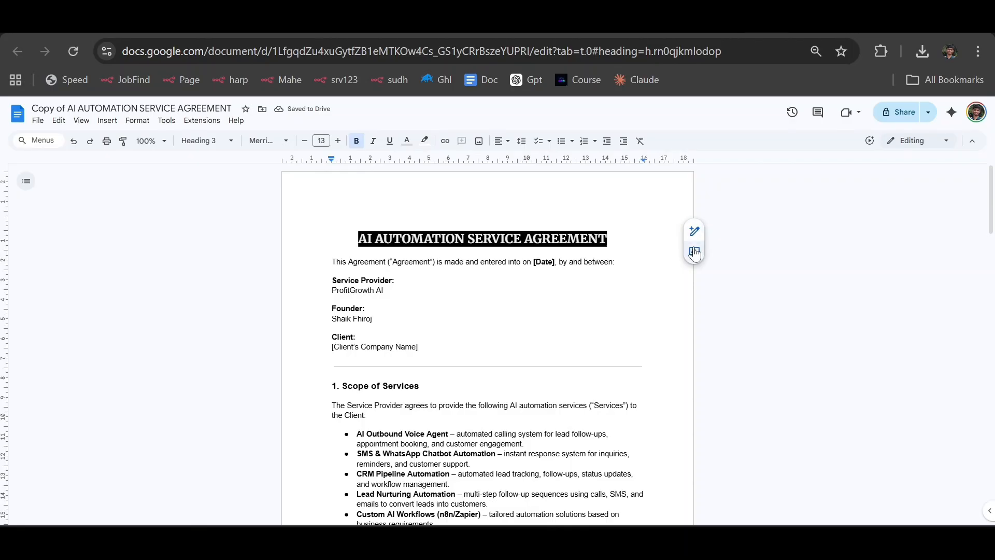
left_click(710, 24)
Step: Set Copy file's source to 'Copy of AI AUTOMATION SERVICE AGREEMENT', found by searching COPY
left_click(387, 307)
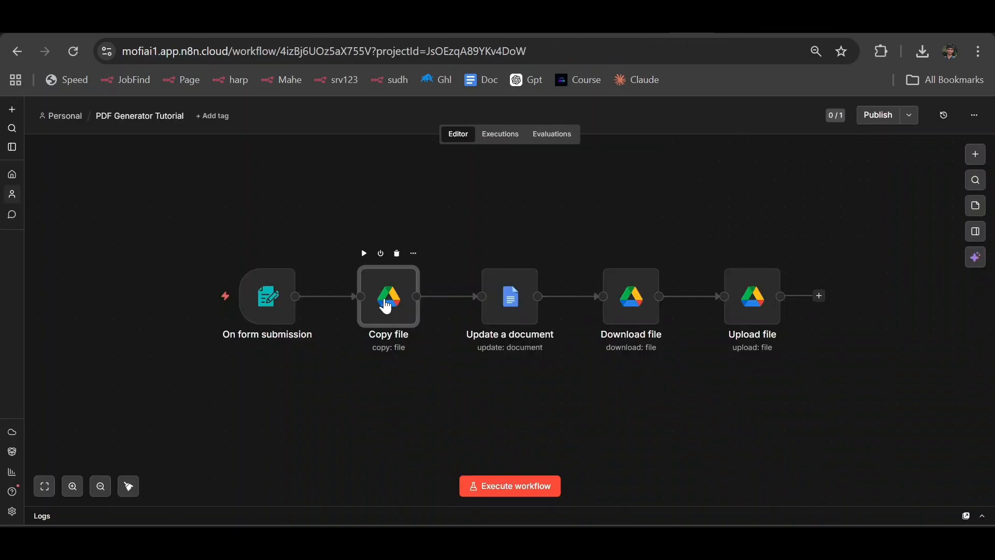
double_click(387, 307)
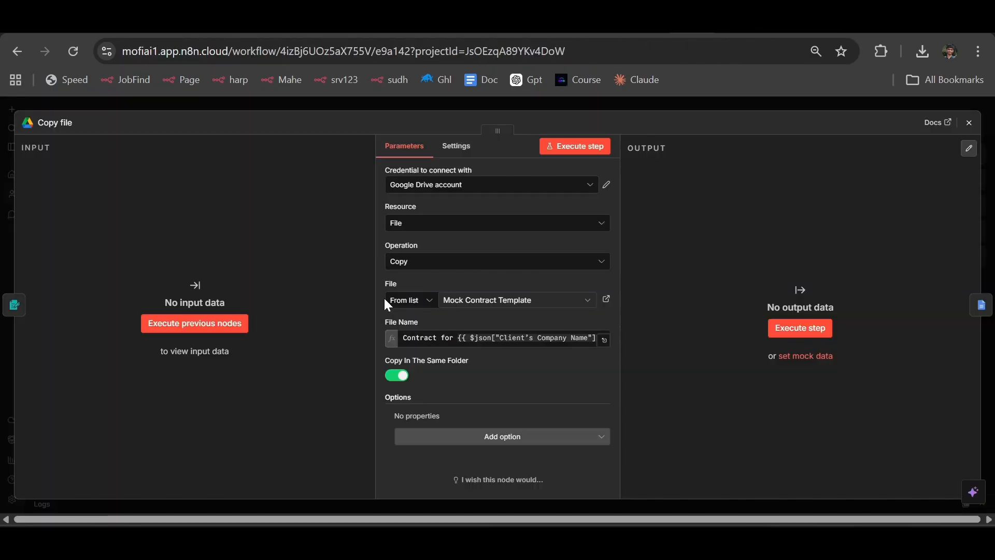
left_click(473, 304)
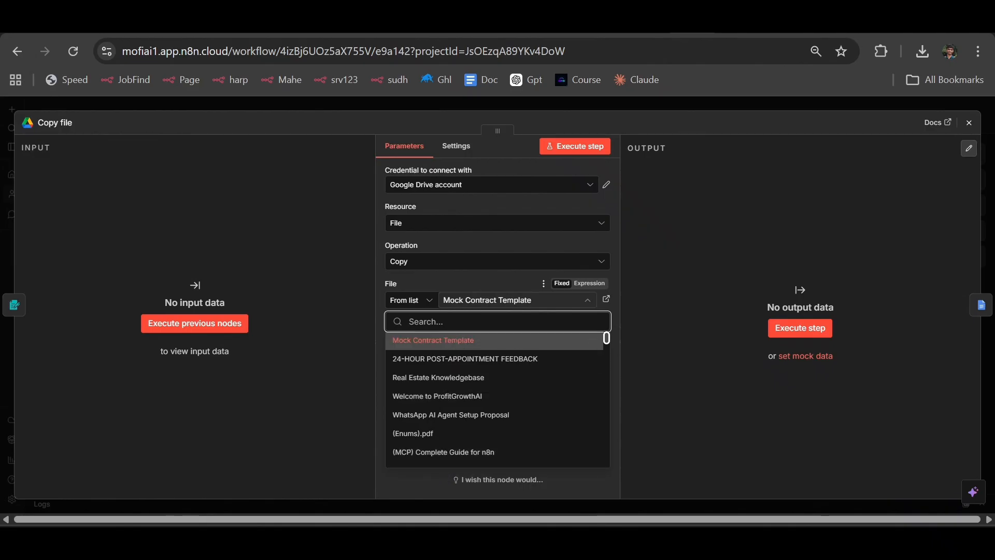
type("COPY")
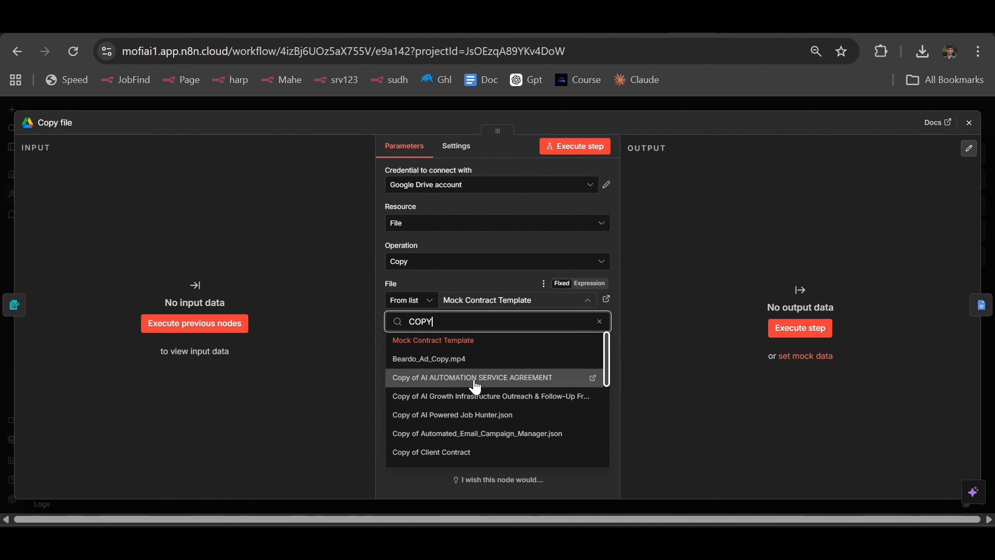
left_click(477, 384)
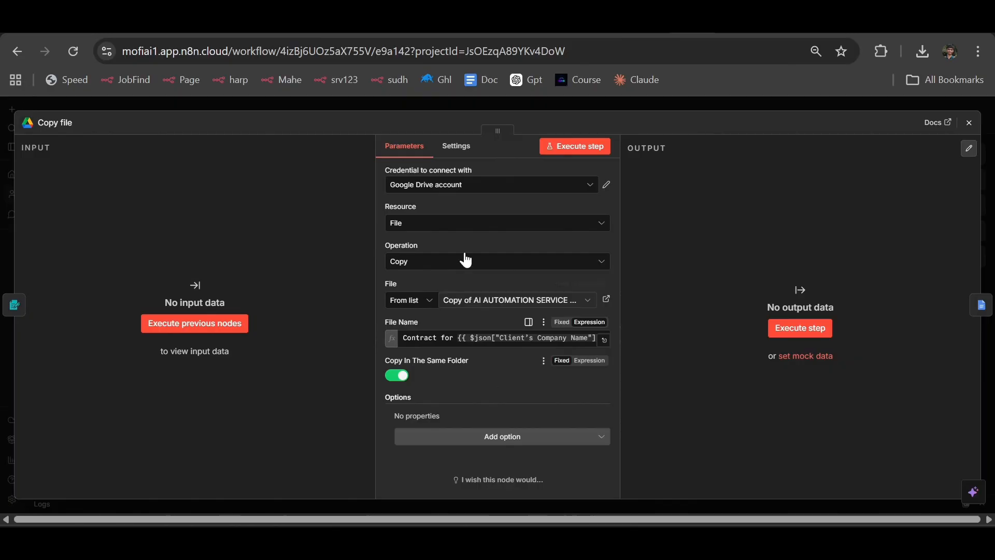
left_click(3, 213)
scroll(412, 194, "right", 1)
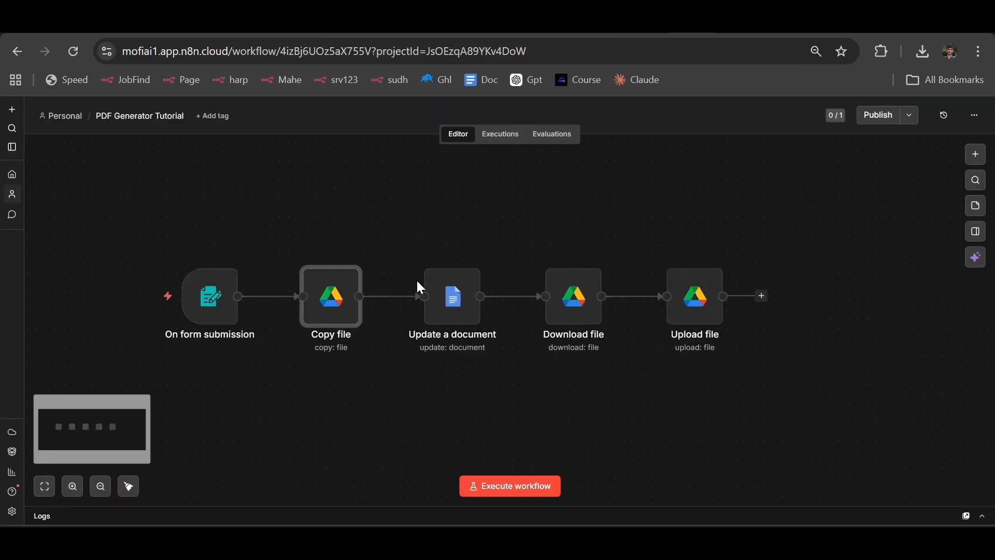
left_click(451, 310)
double_click(452, 314)
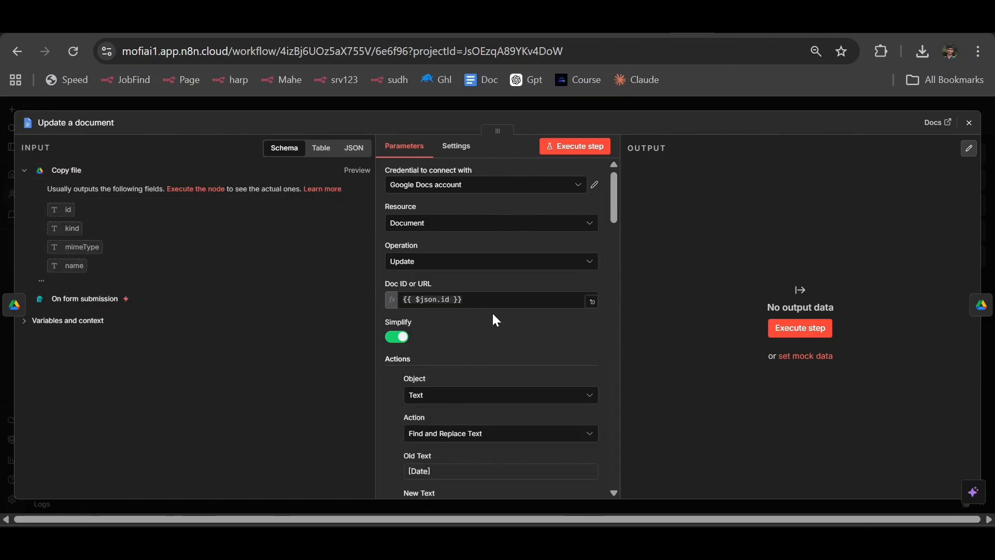
scroll(493, 316, "down", 15)
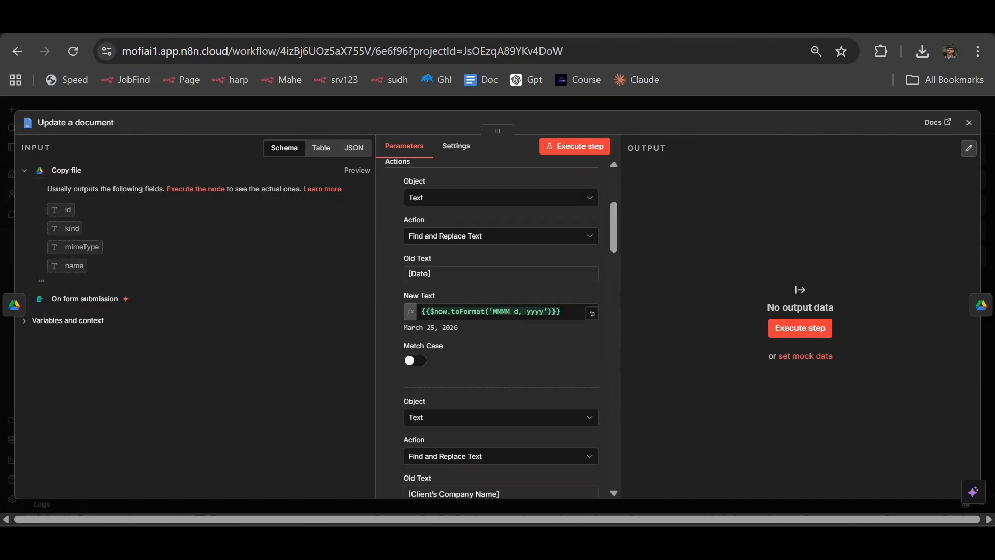
left_click(3, 224)
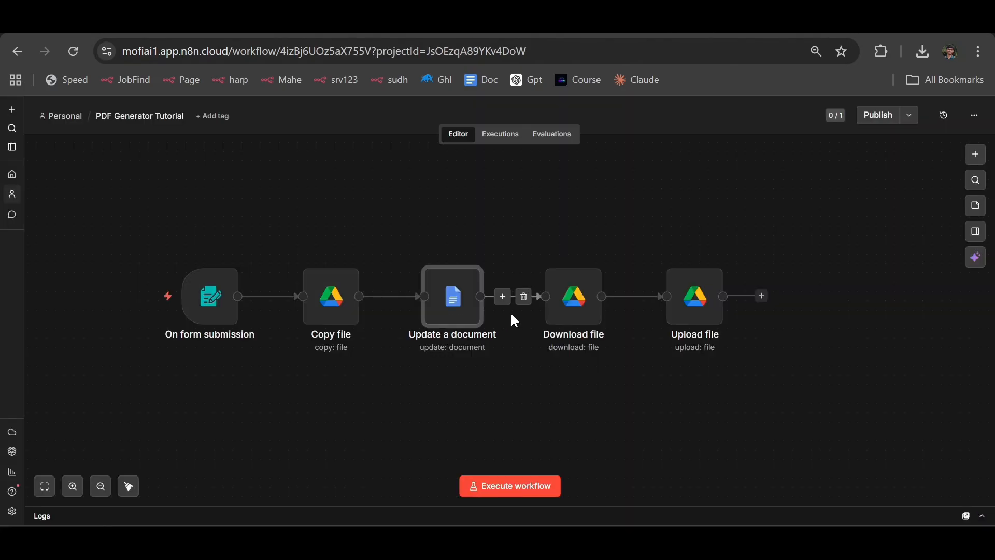
double_click(573, 297)
scroll(470, 234, "down", 2)
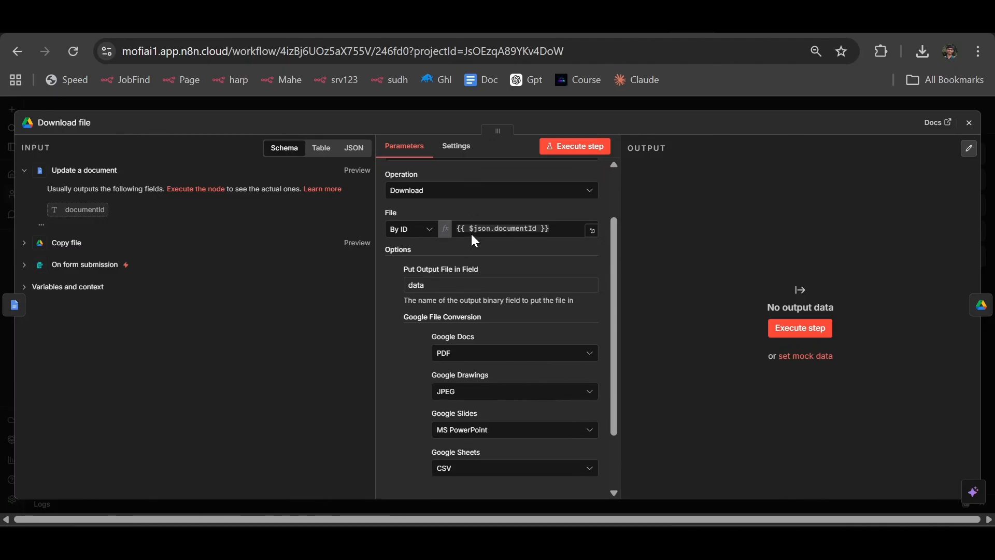
scroll(456, 322, "down", 2)
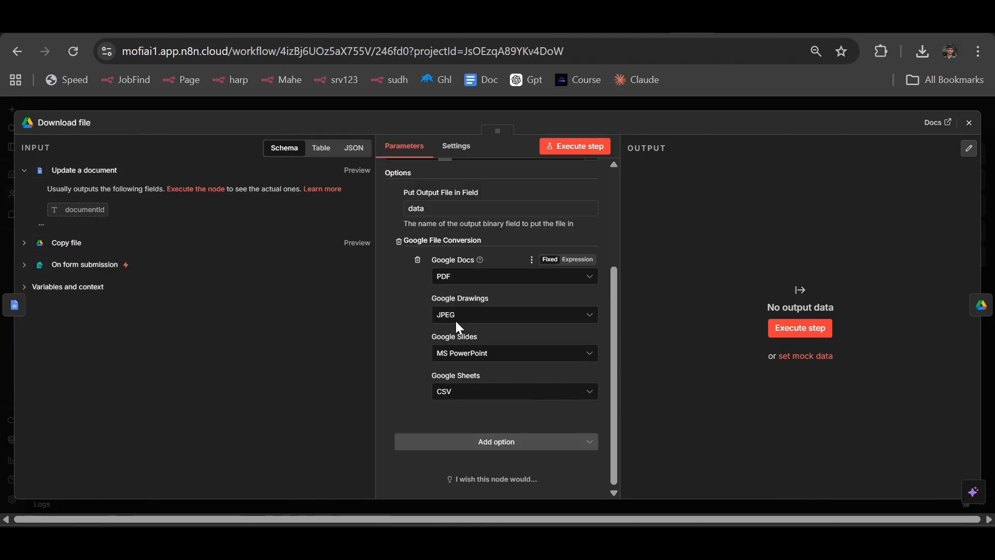
left_click(5, 191)
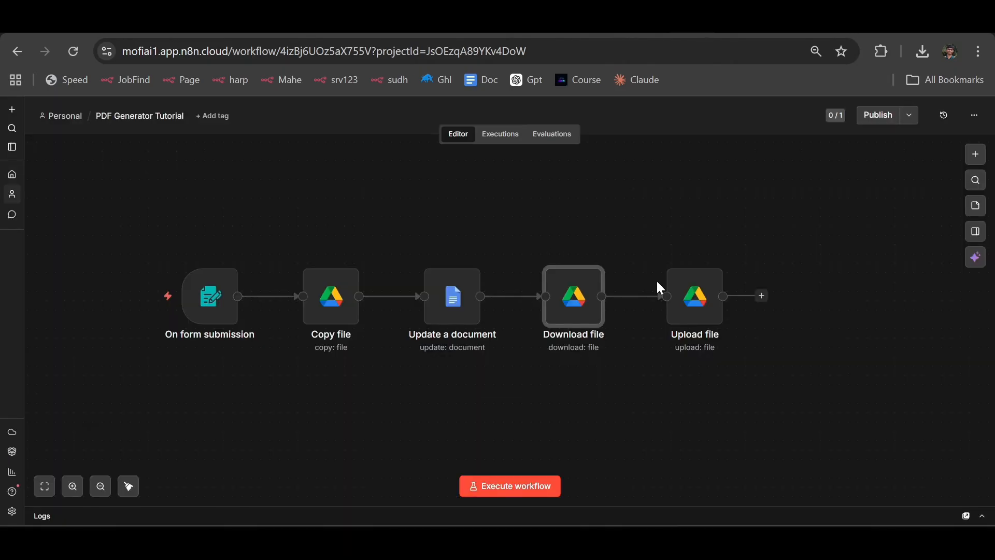
double_click(678, 303)
scroll(410, 331, "down", 1)
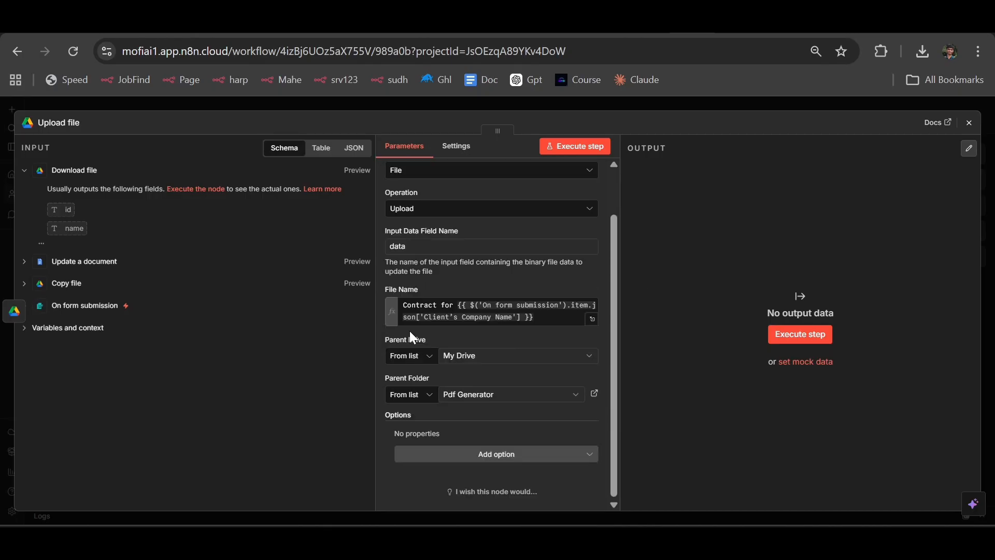
scroll(401, 300, "up", 1)
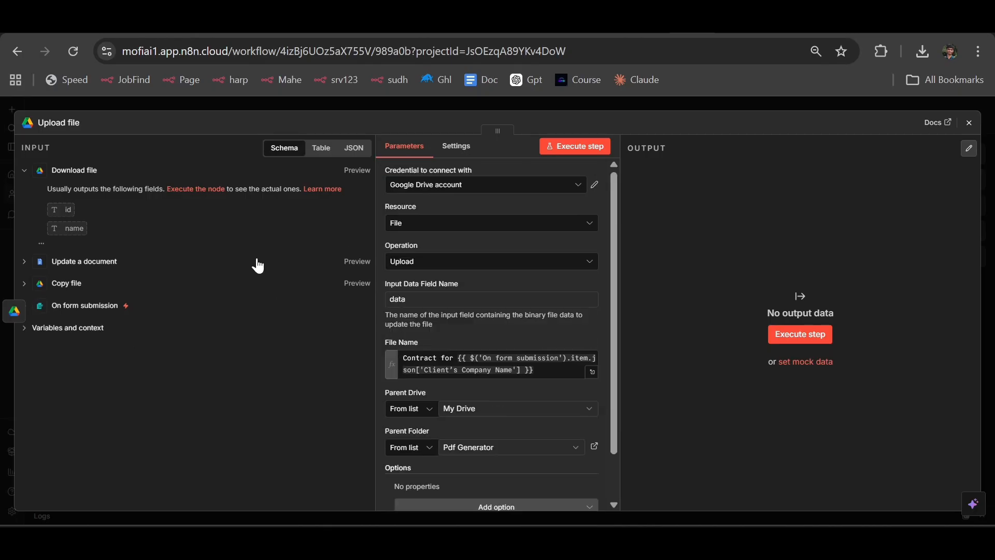
left_click(469, 234)
left_click(284, 228)
scroll(491, 311, "down", 1)
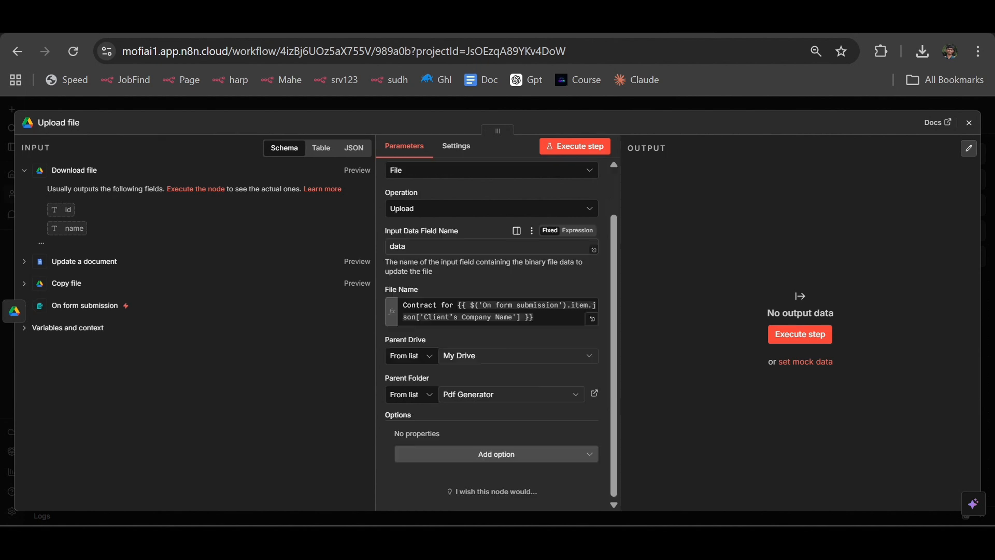
left_click(3, 225)
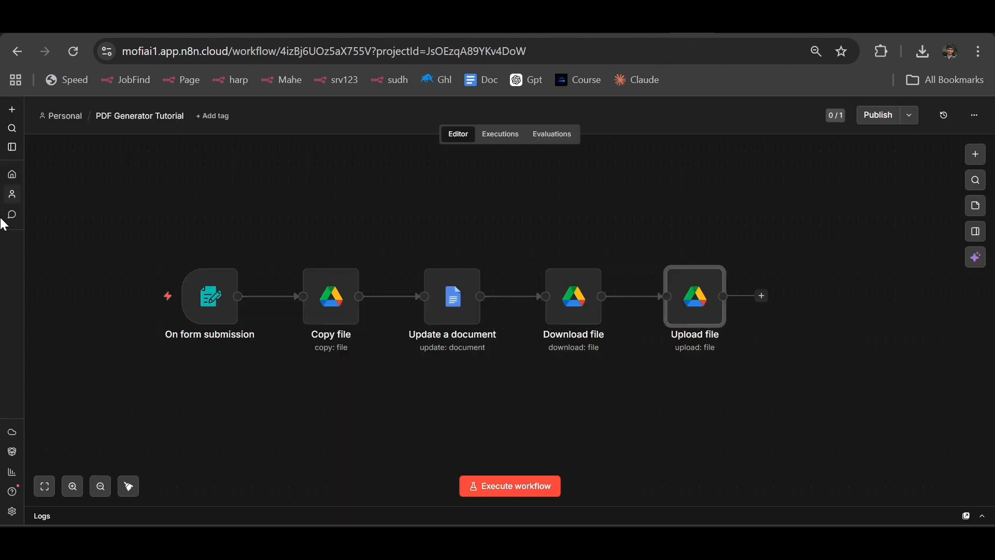
scroll(685, 246, "right", 3)
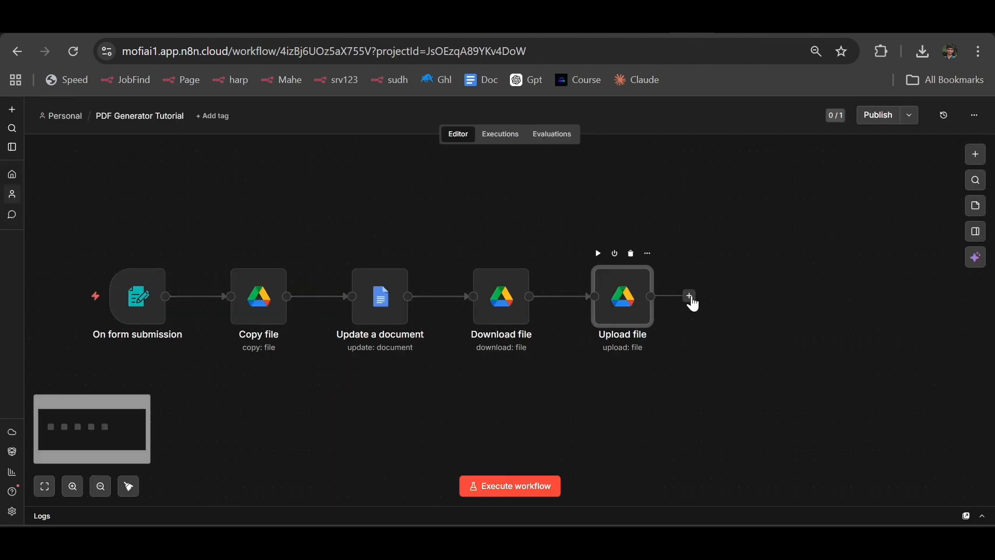
left_click(690, 296)
left_click(669, 221)
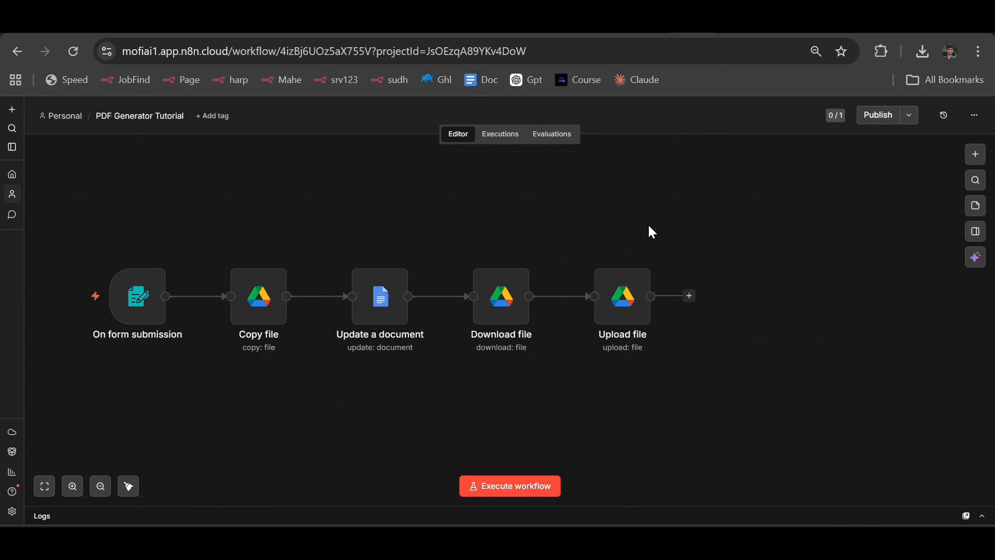
scroll(653, 232, "left", 3)
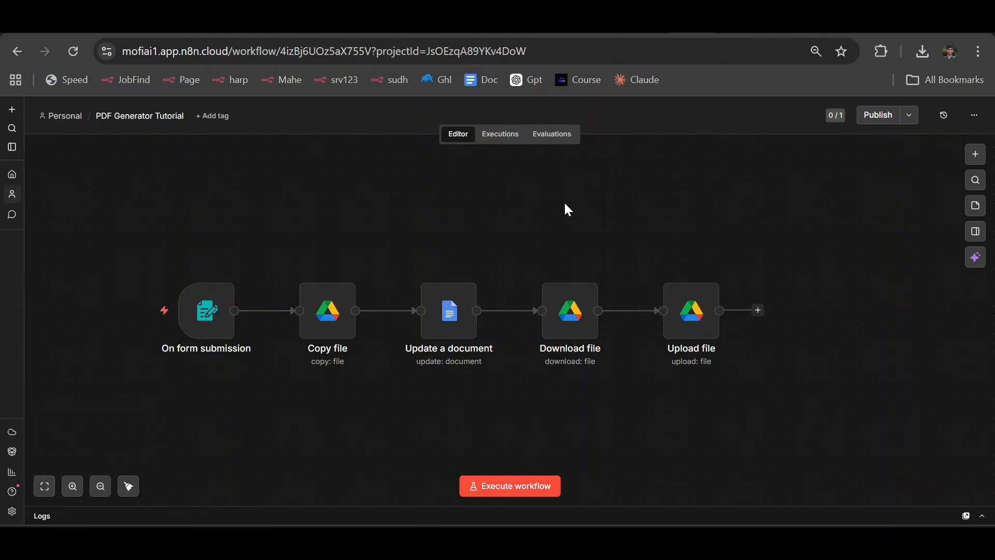
Step: Run the workflow's test form and enter company Demo, start date 25/3/26, duration 3years
left_click(118, 310)
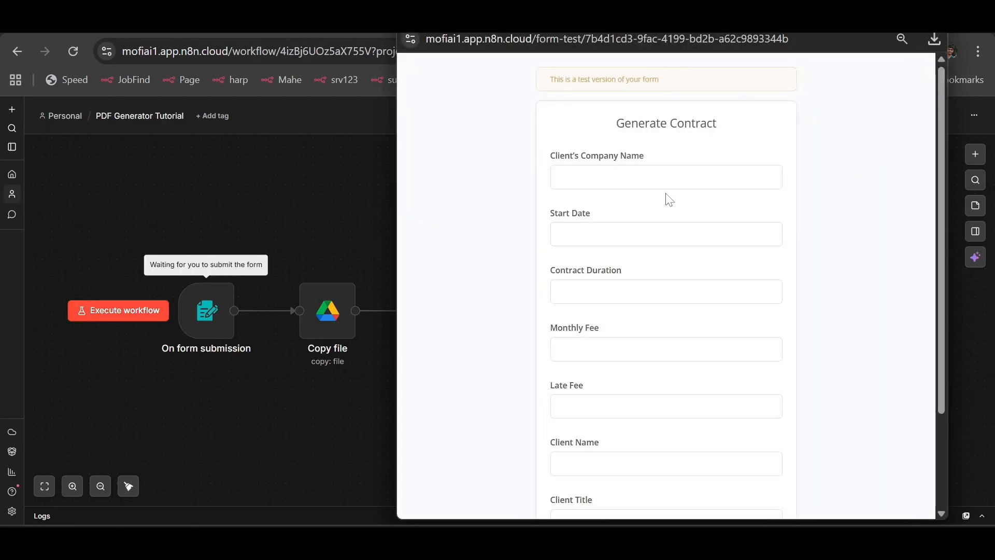
left_click(651, 179)
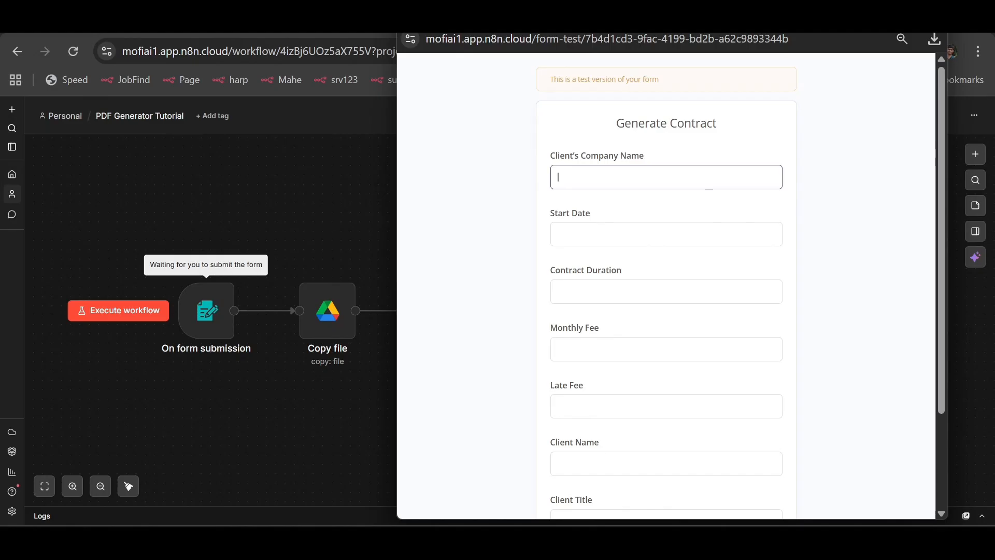
type("Demo")
key("Tab")
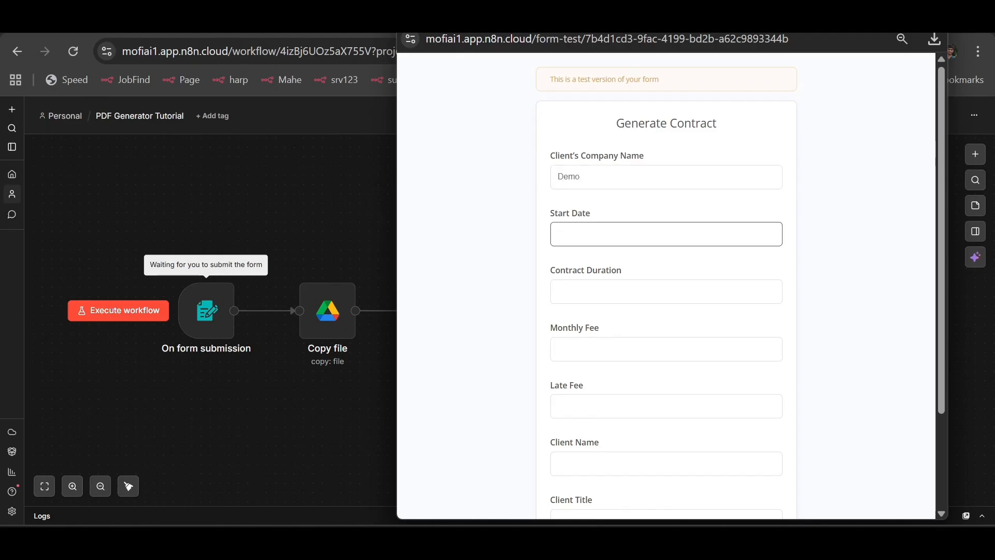
type("25/3/26")
key("Tab")
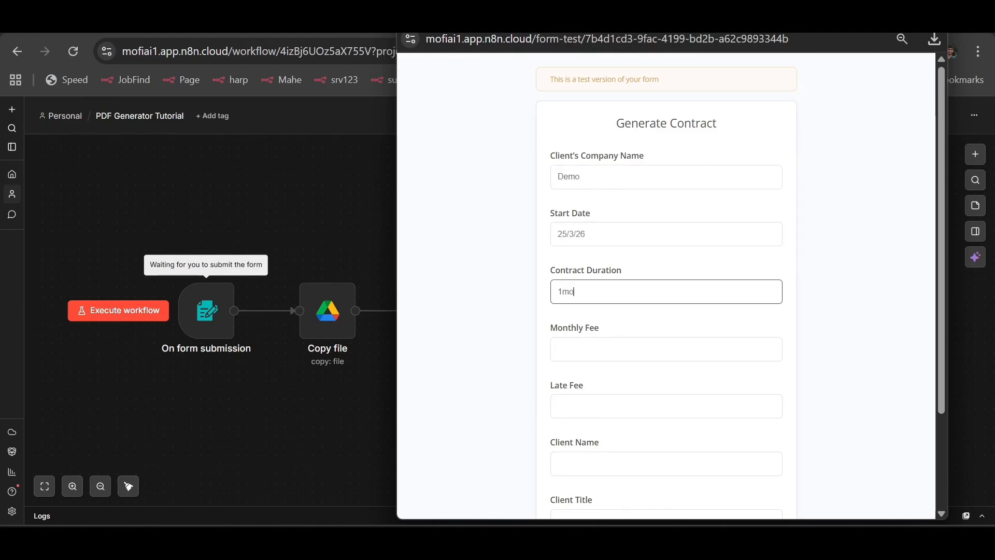
type("3years")
Step: Enter a 150$ monthly fee, 20$ late fee and Marketing Head client title, then submit
key("Tab")
type("1")
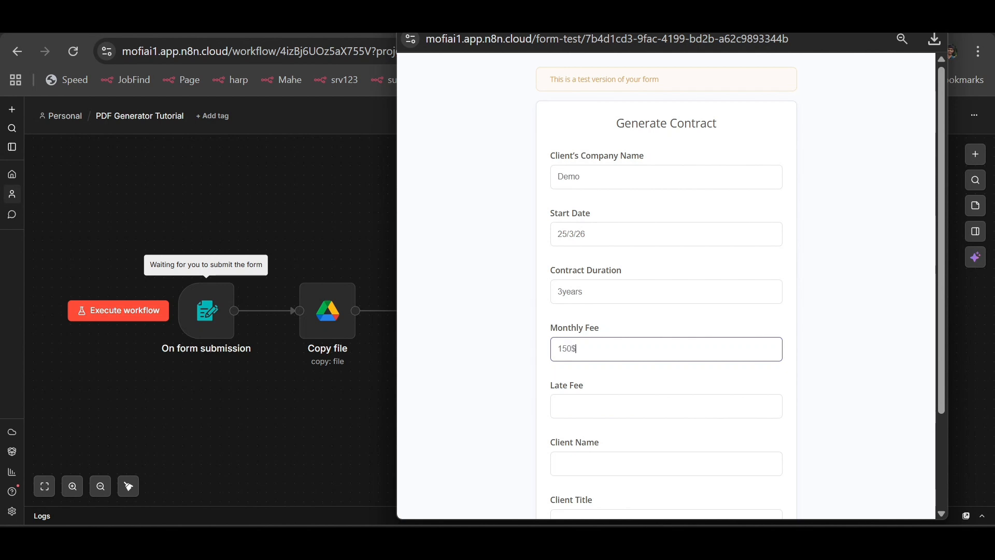
key("Tab")
type("2")
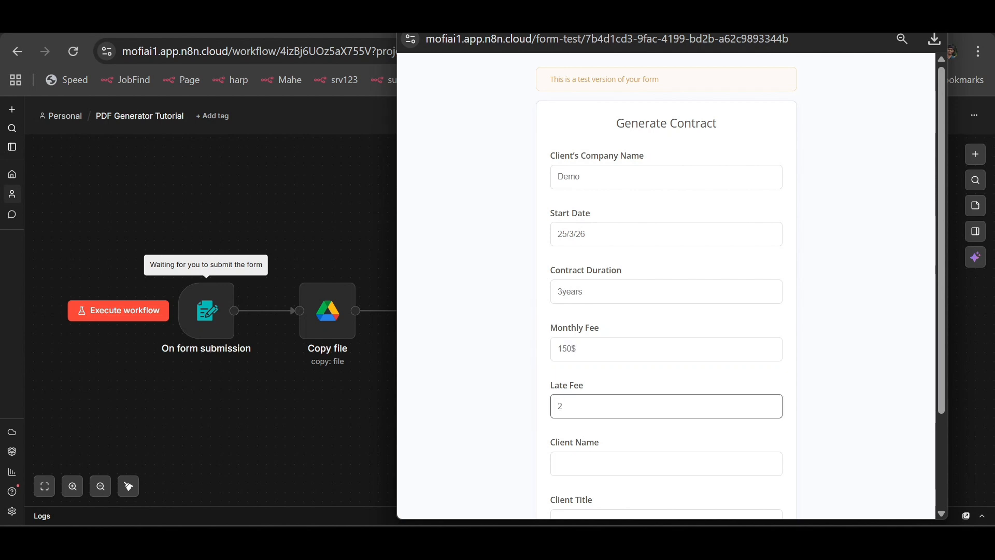
scroll(666, 285, "down", 2)
type("0$")
key("Tab")
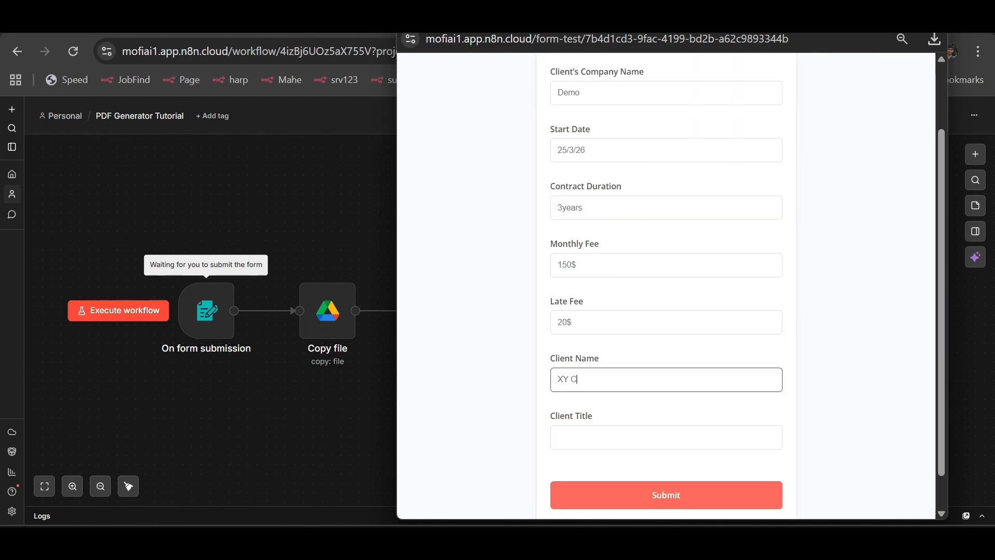
key("Tab")
type("Ma")
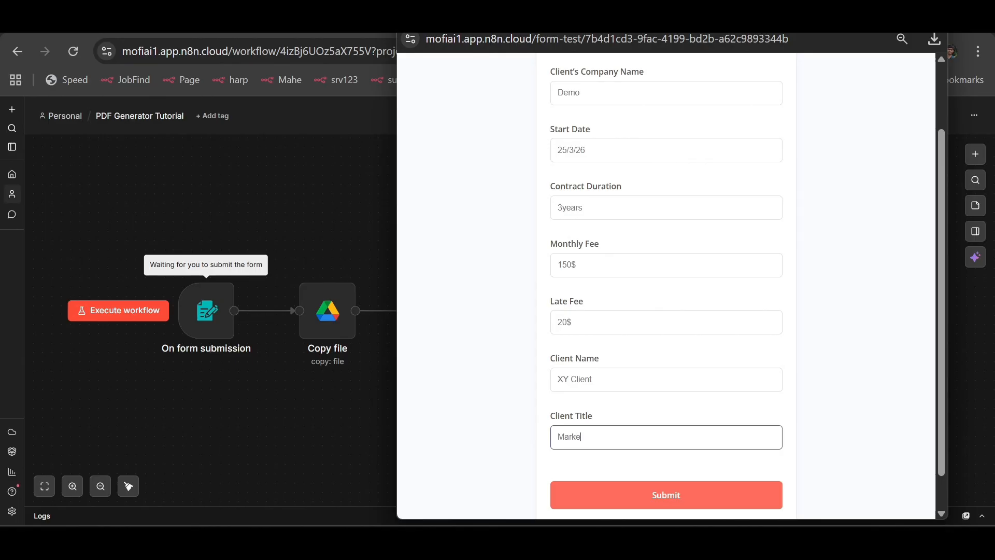
type("rketing Head")
scroll(608, 421, "up", 2)
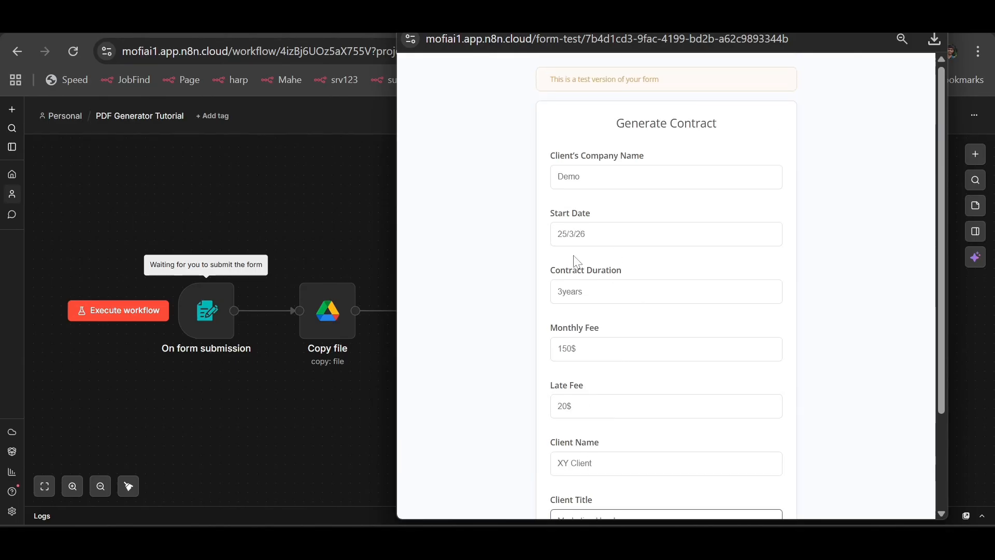
scroll(577, 261, "down", 3)
scroll(614, 387, "up", 3)
scroll(614, 386, "down", 3)
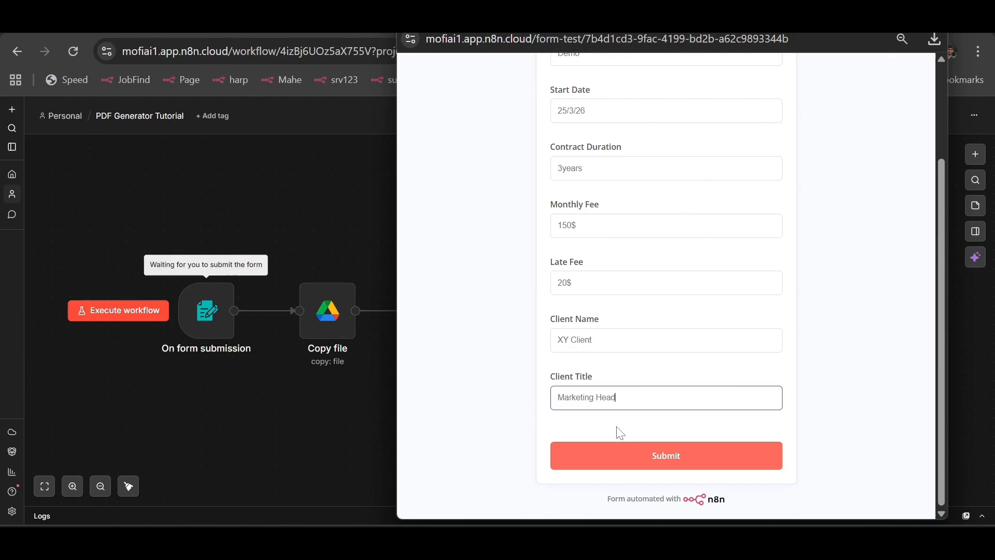
left_click(615, 460)
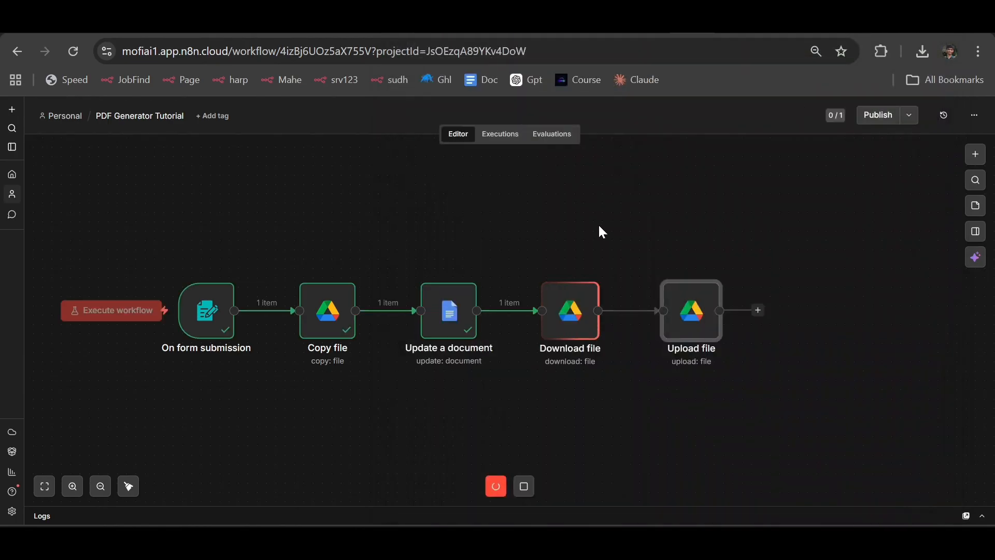
Step: Open the failed Upload file step and review its Parent Folder list without changing it
scroll(521, 234, "right", 2)
scroll(522, 235, "left", 1)
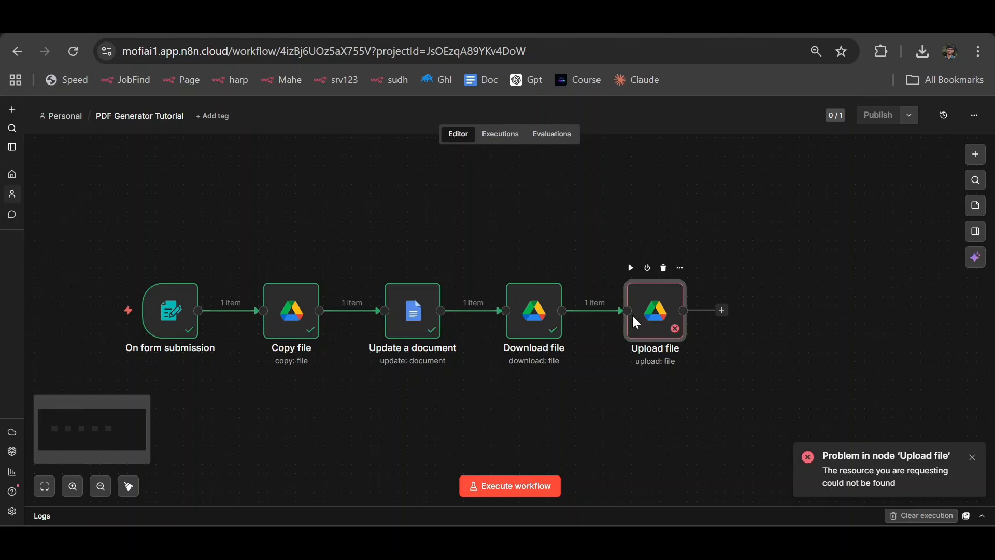
double_click(655, 313)
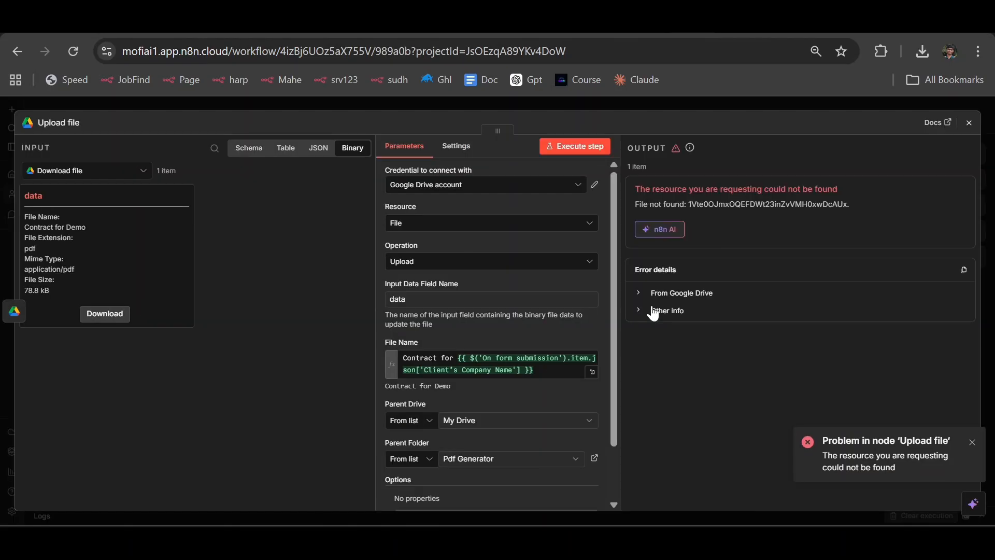
scroll(498, 332, "down", 2)
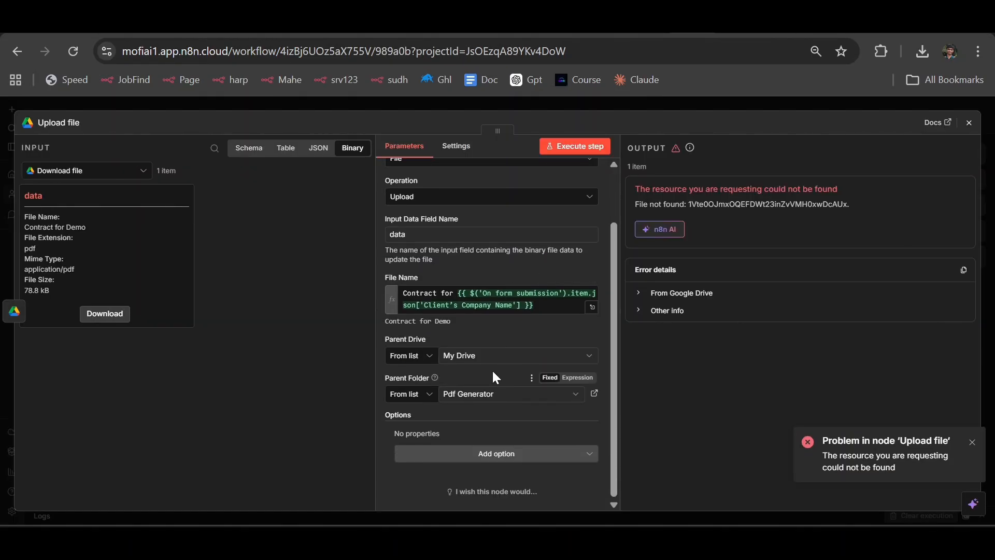
left_click(462, 399)
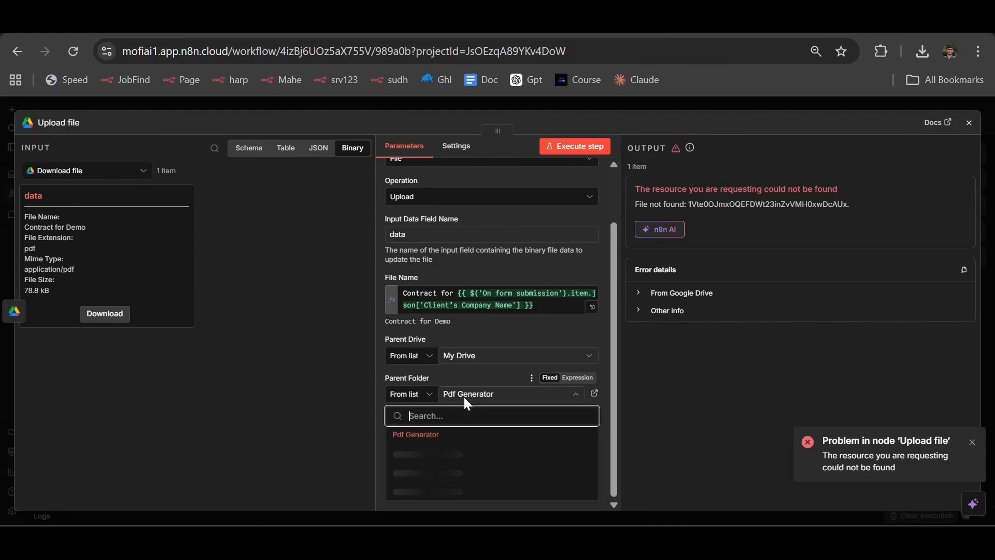
left_click(678, 342)
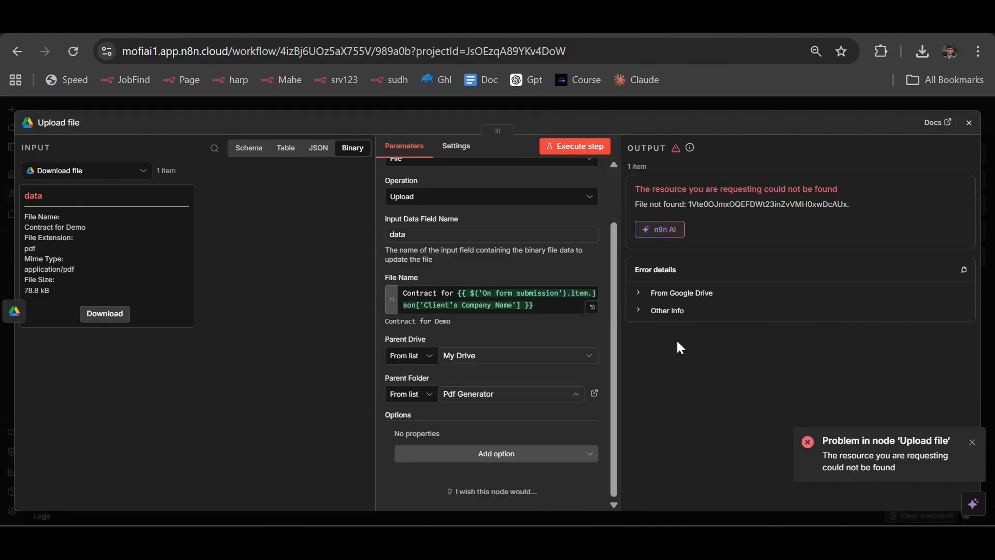
Step: In Google Drive, create a new folder named 'Contract n8n' in My Drive
left_click(805, 25)
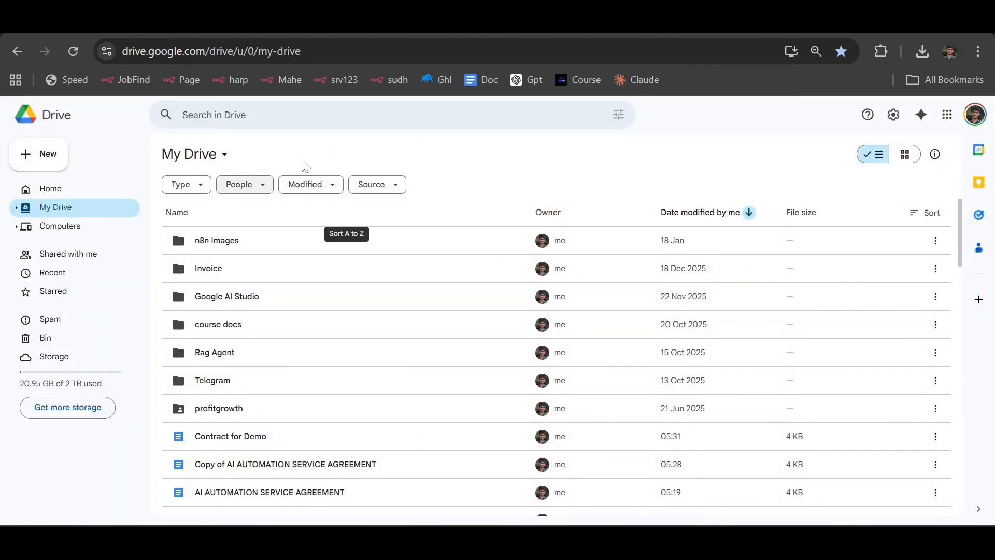
left_click(39, 156)
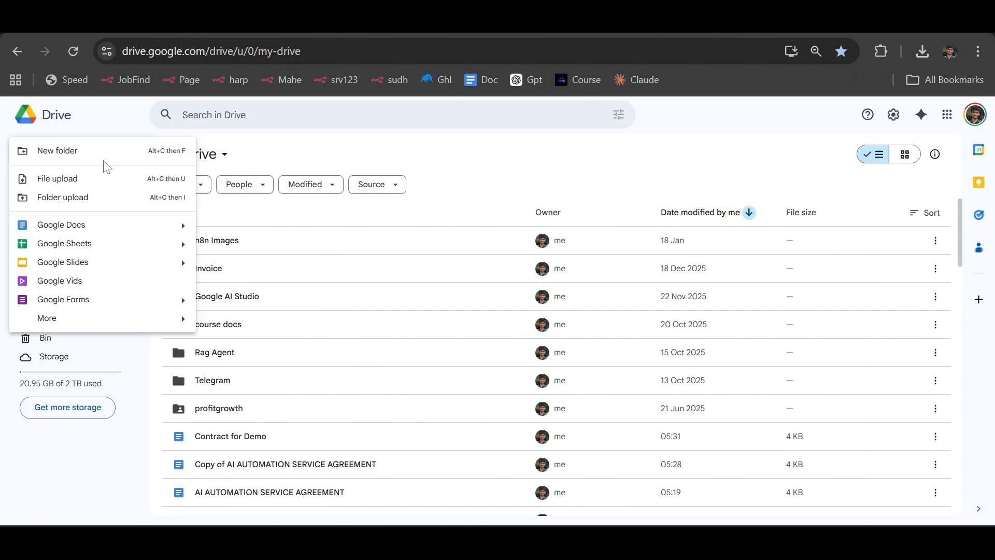
left_click(58, 152)
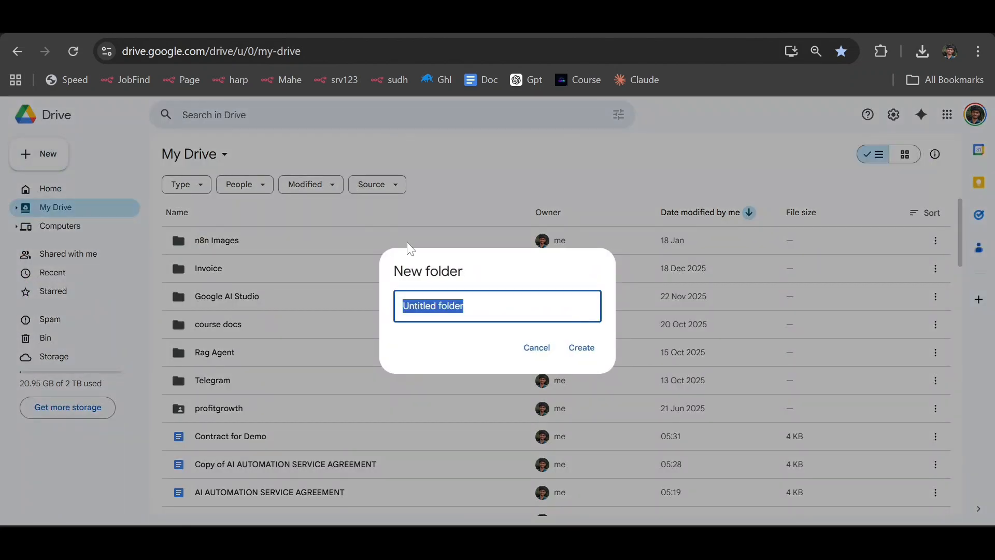
type("Contract")
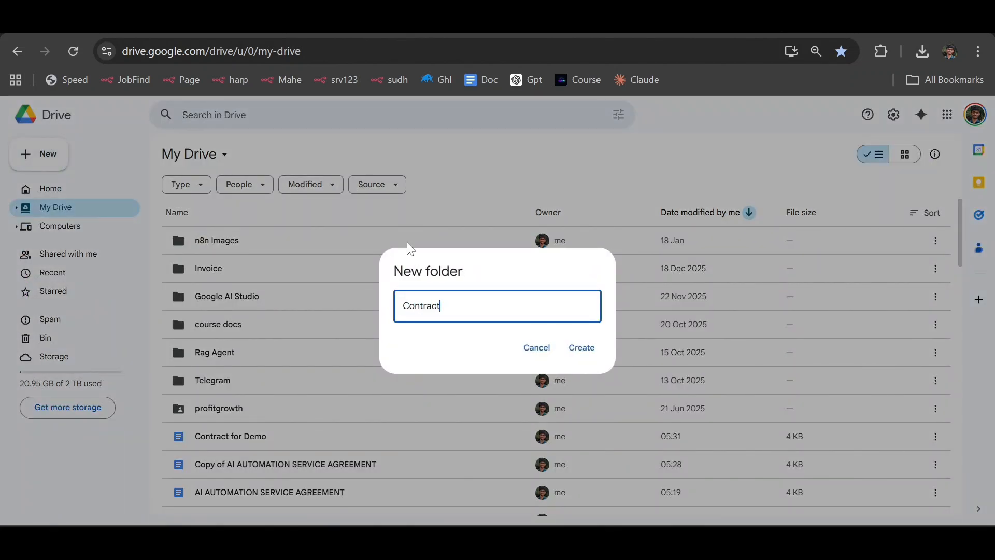
type(" n8n")
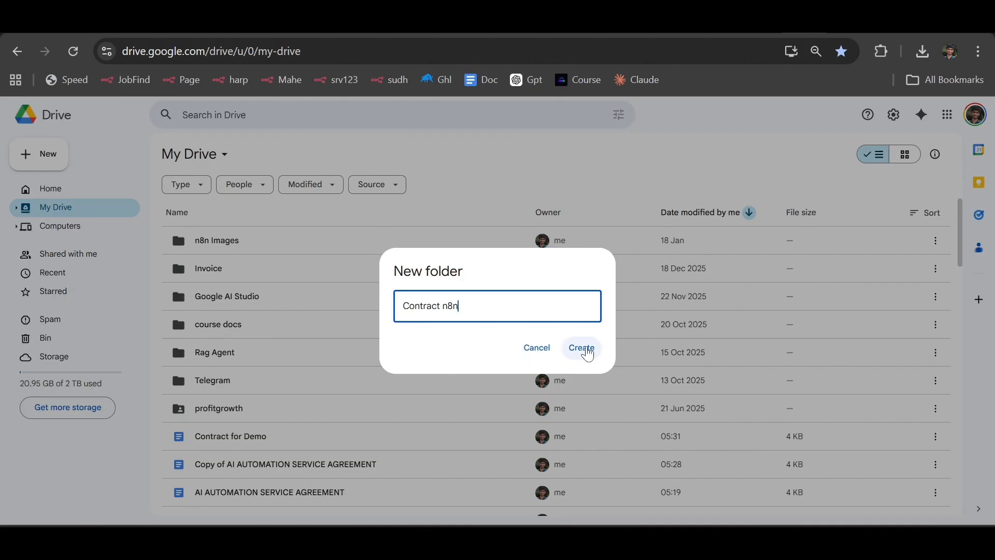
left_click(588, 353)
Step: Set Upload file's parent folder to Contract n8n, found by searching 'con', and rerun the step
left_click(692, 25)
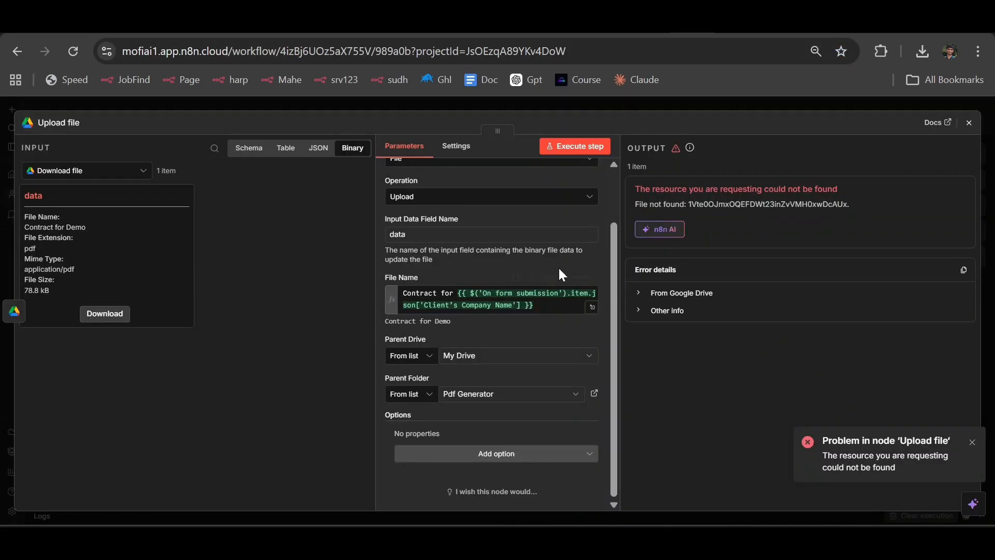
left_click(499, 397)
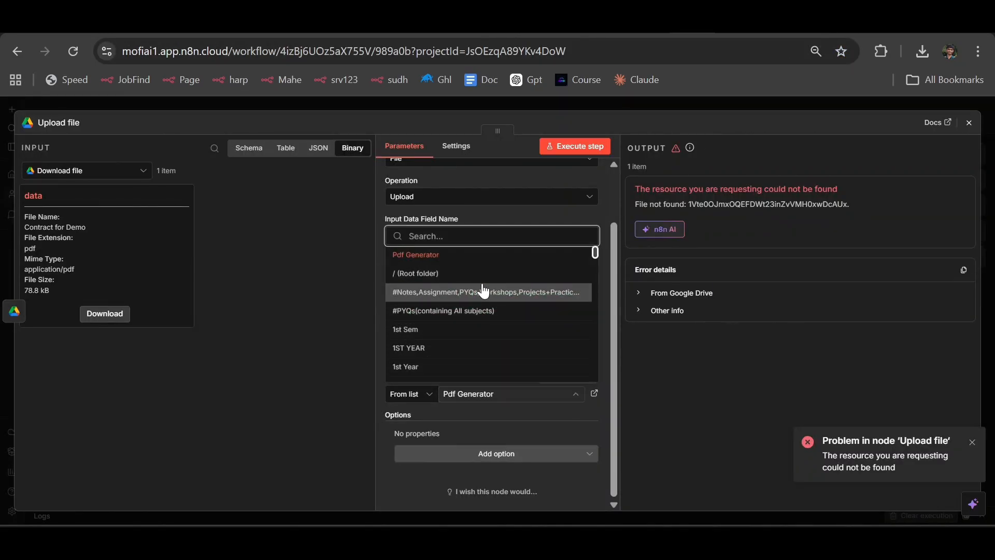
type("con")
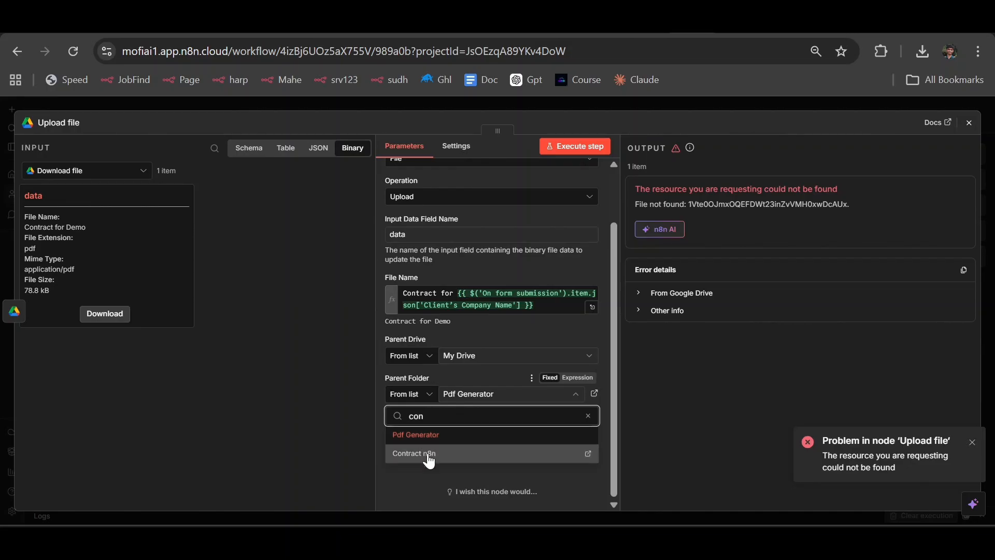
left_click(430, 460)
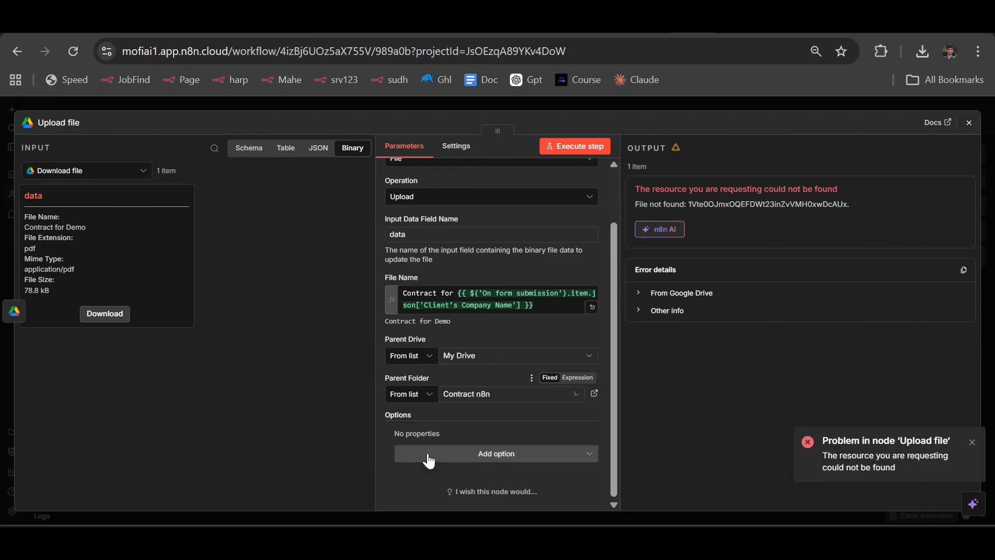
left_click(570, 148)
key("Escape")
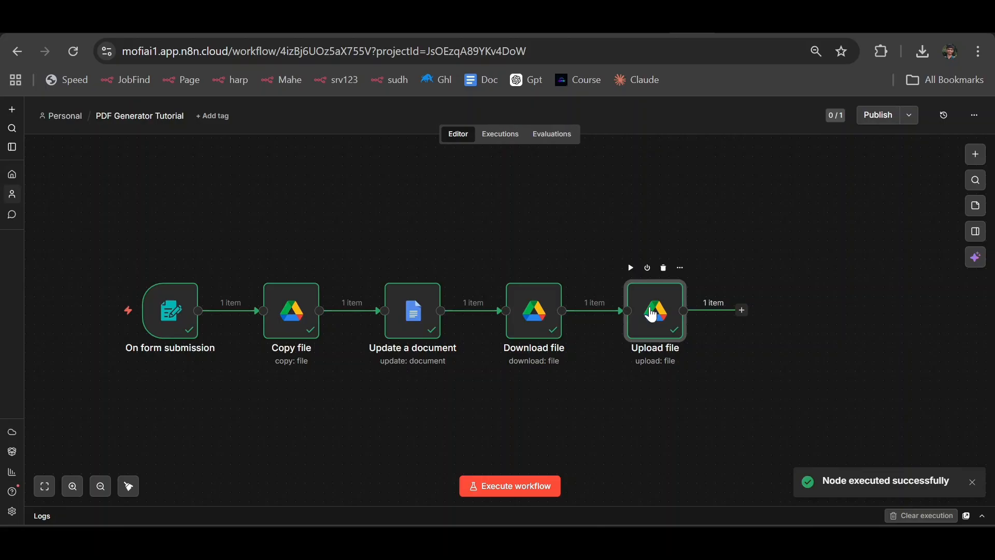
Step: Review the Upload file output in Schema view, then switch to Google Drive
double_click(653, 314)
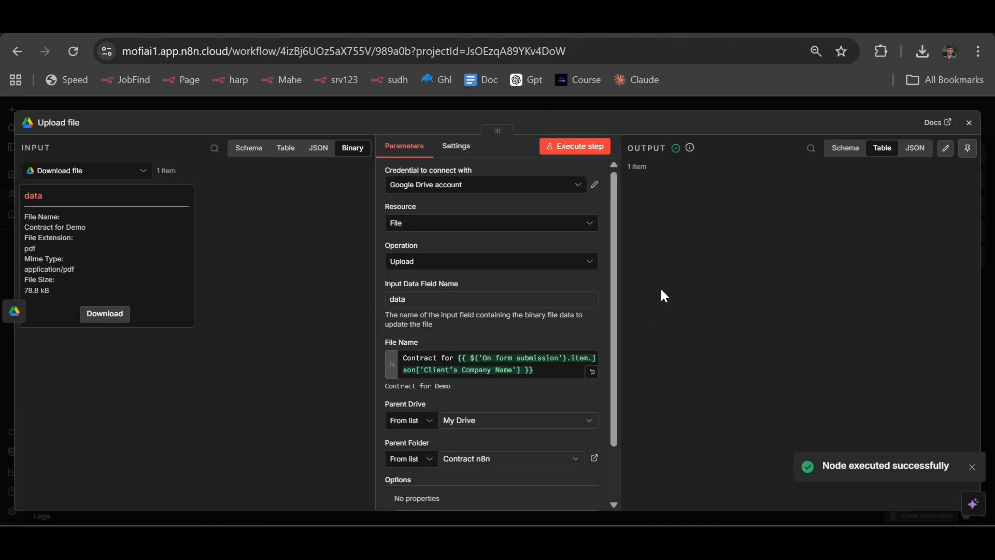
left_click(847, 149)
scroll(713, 350, "down", 5)
scroll(713, 311, "up", 5)
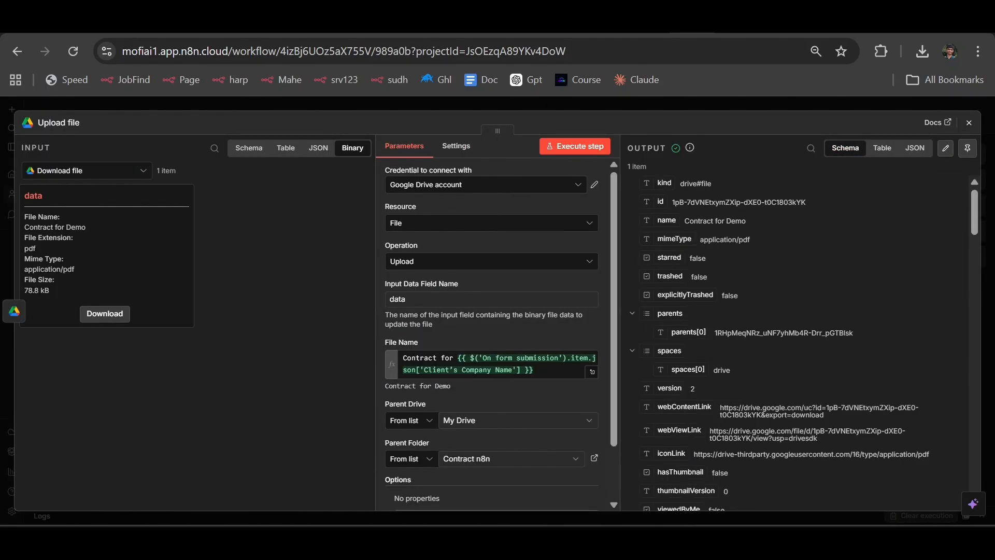
key("ctrl+Tab")
Step: Open the Contract n8n folder and ask Gemini to summarise the Contract for Demo file
double_click(431, 241)
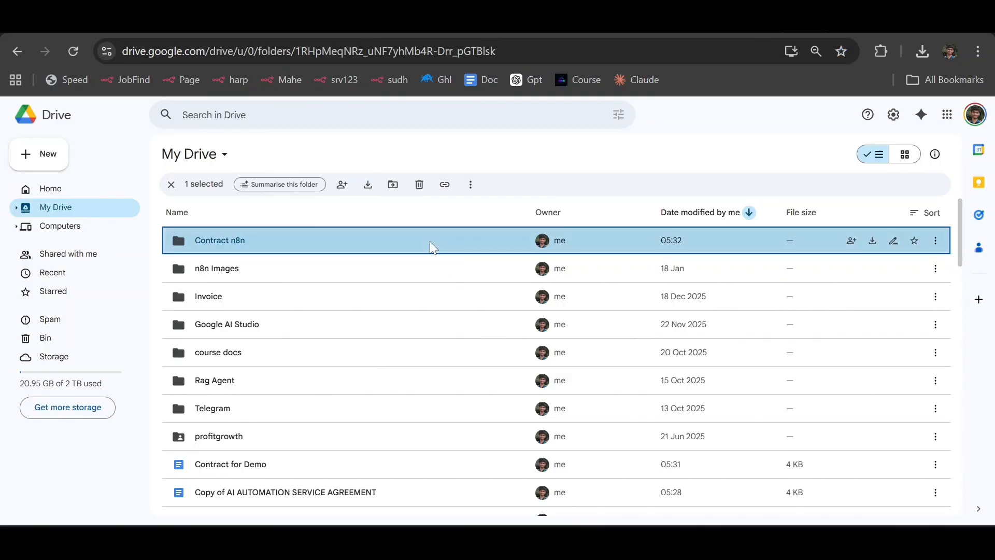
left_click(302, 240)
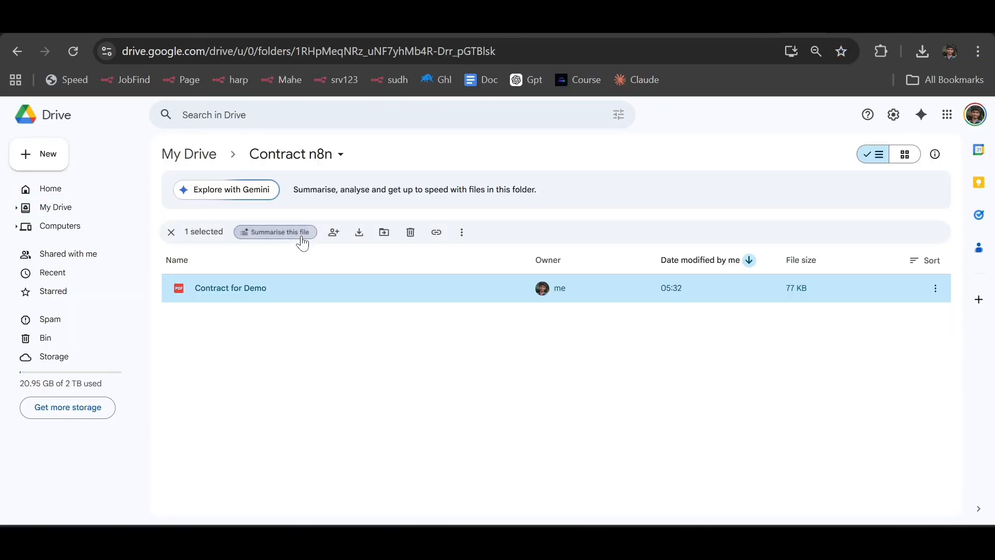
left_click(299, 234)
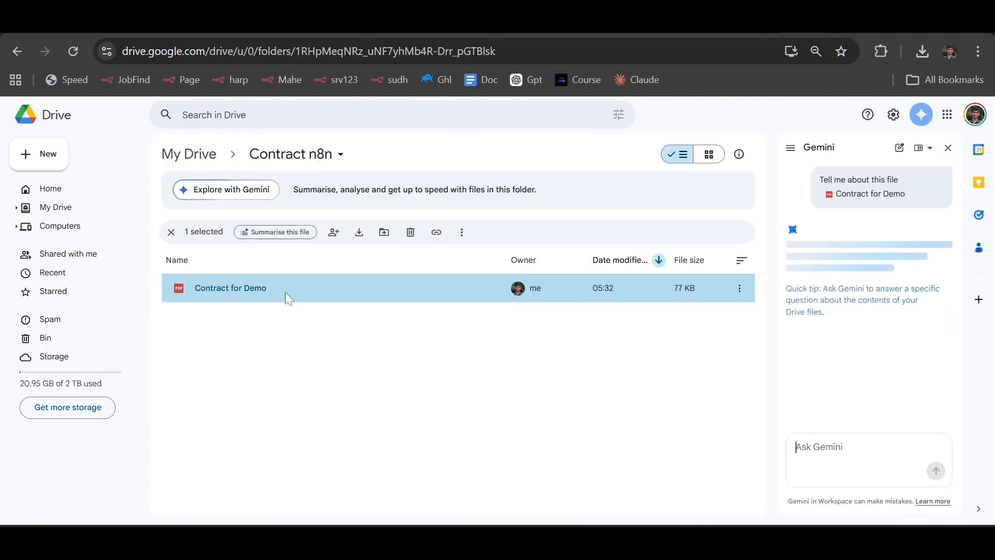
Step: Preview the Contract for Demo PDF and check its 25/3/26 start, 3years term and $150$ retainer
double_click(244, 294)
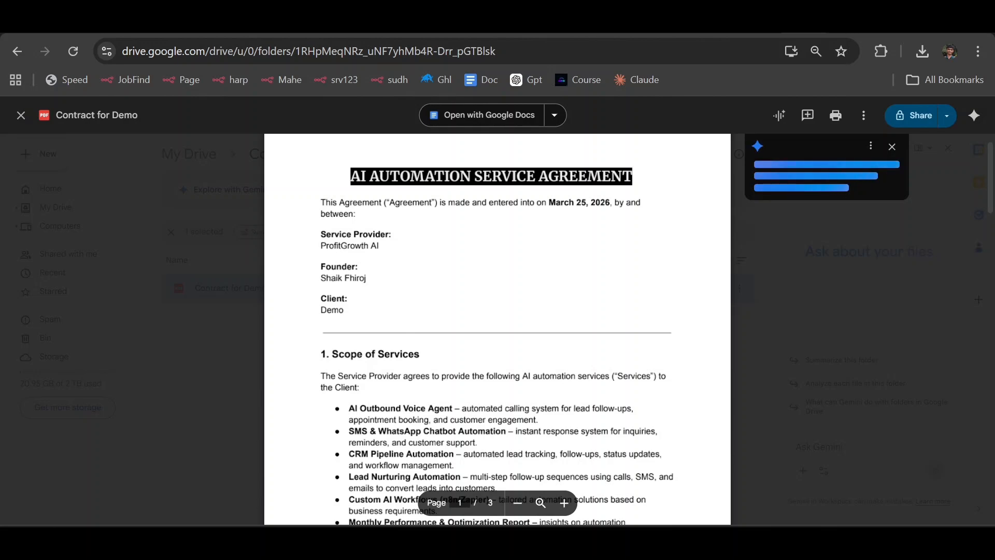
scroll(498, 332, "down", 1)
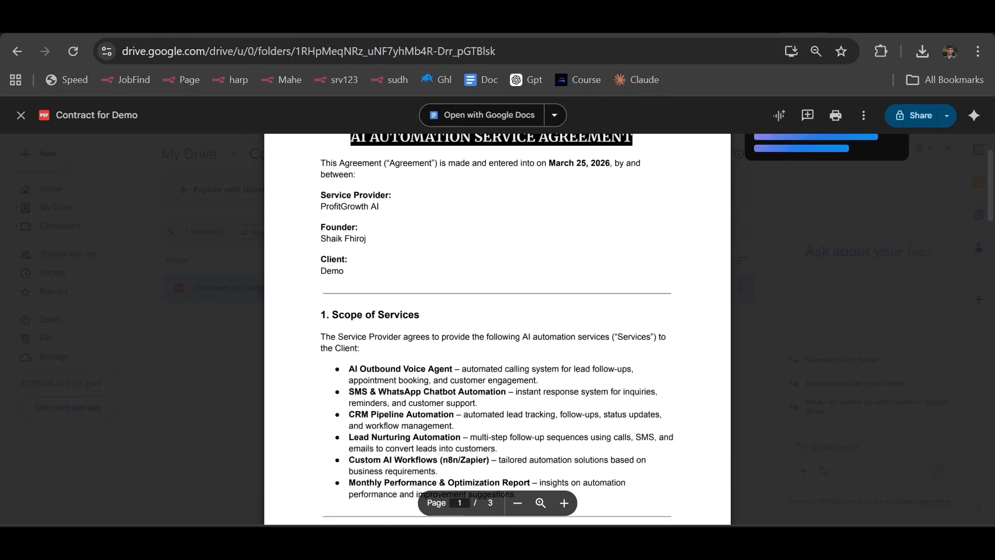
scroll(498, 331, "down", 3)
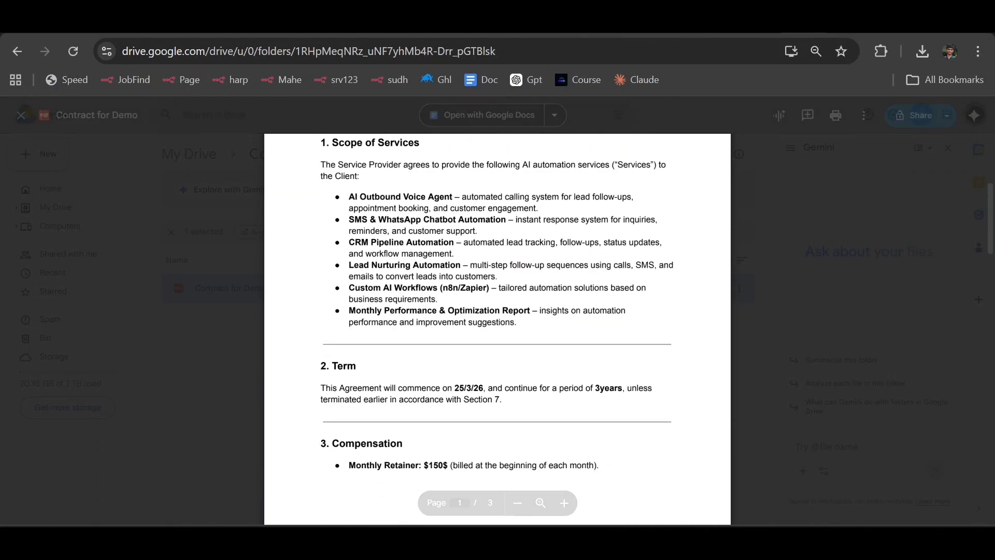
scroll(498, 332, "up", 3)
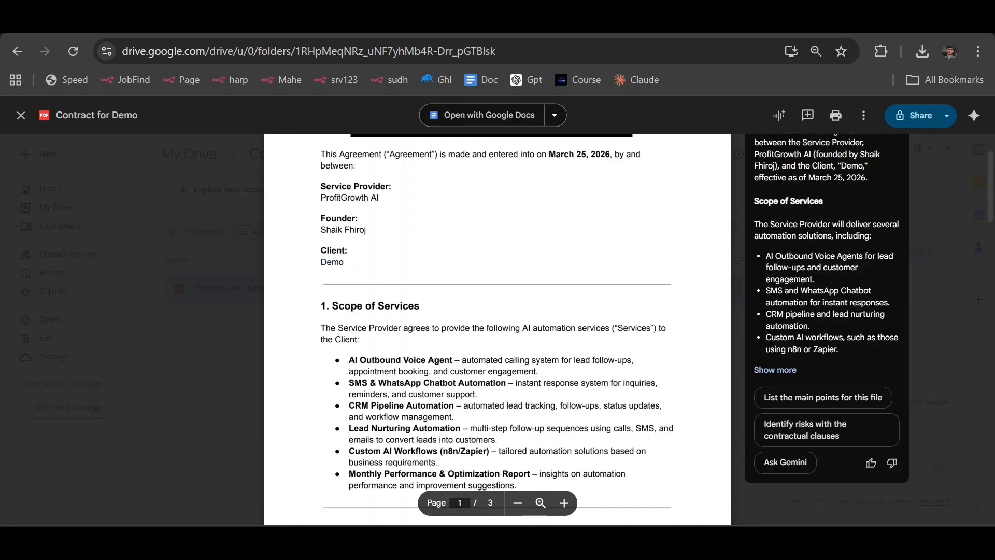
scroll(498, 332, "down", 3)
scroll(497, 332, "down", 3)
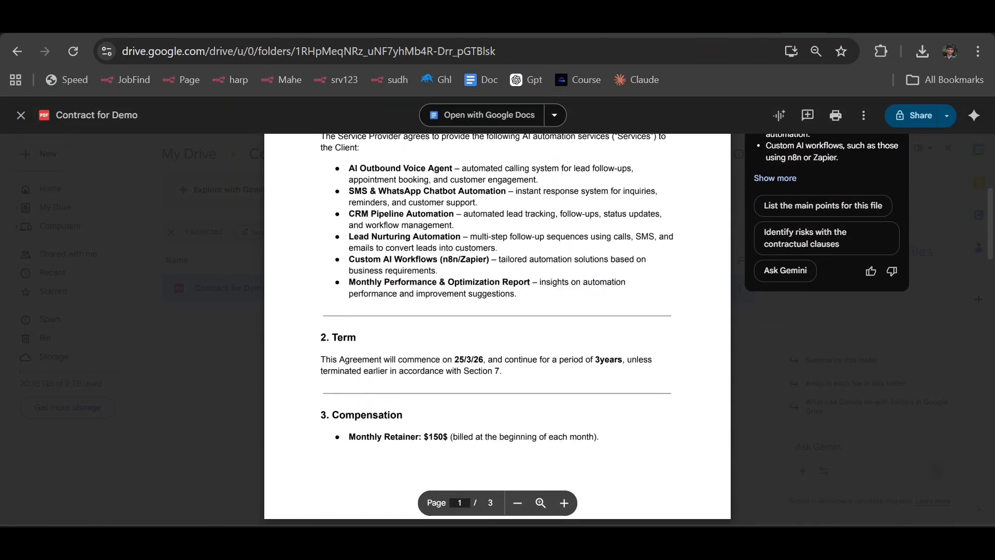